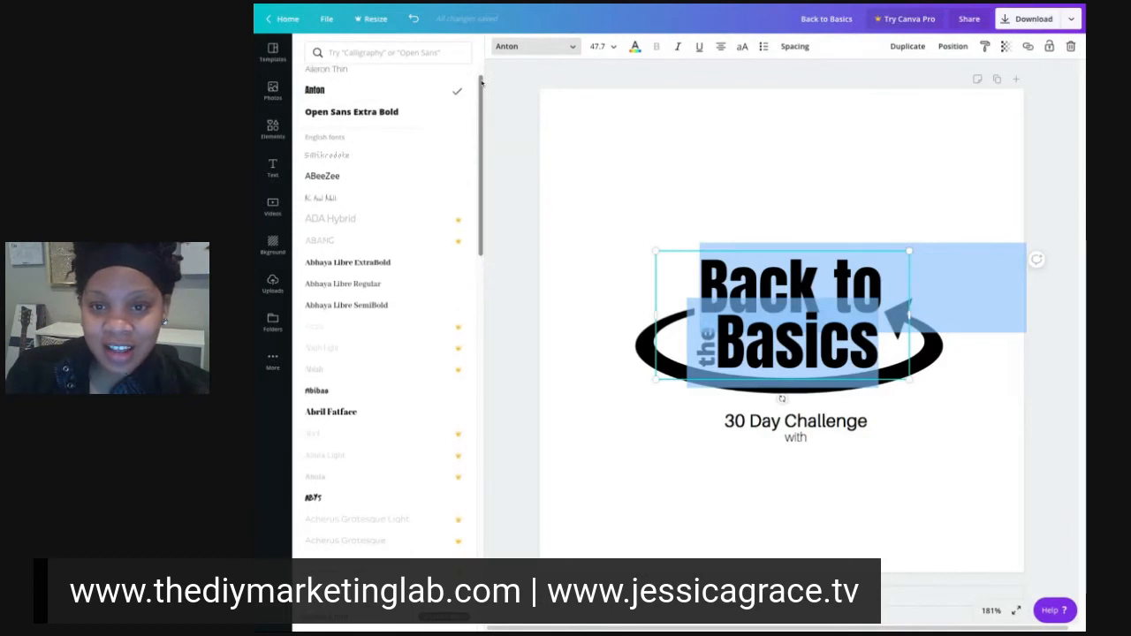
Step: Add a subheading text box and place it in the empty area below the "with" line
click(597, 138)
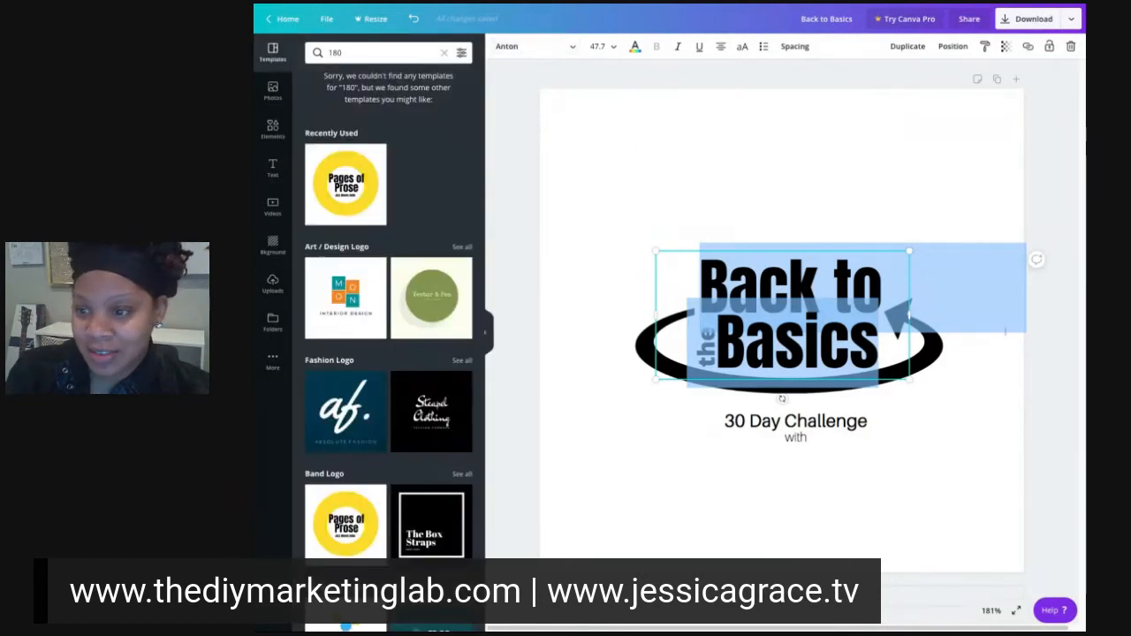
click(997, 392)
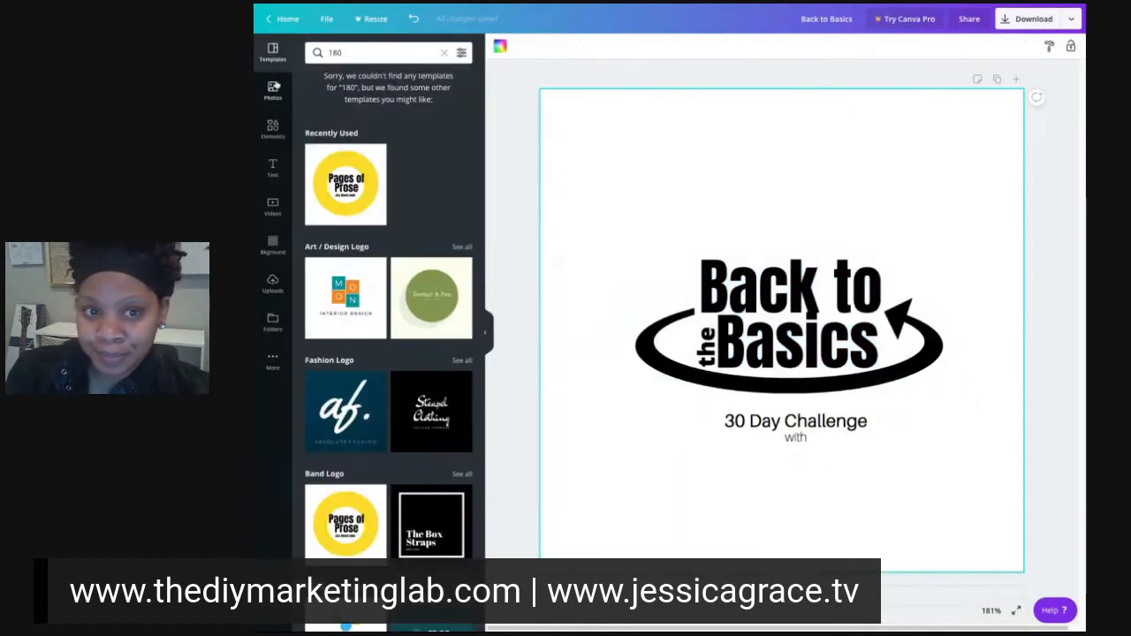
click(279, 172)
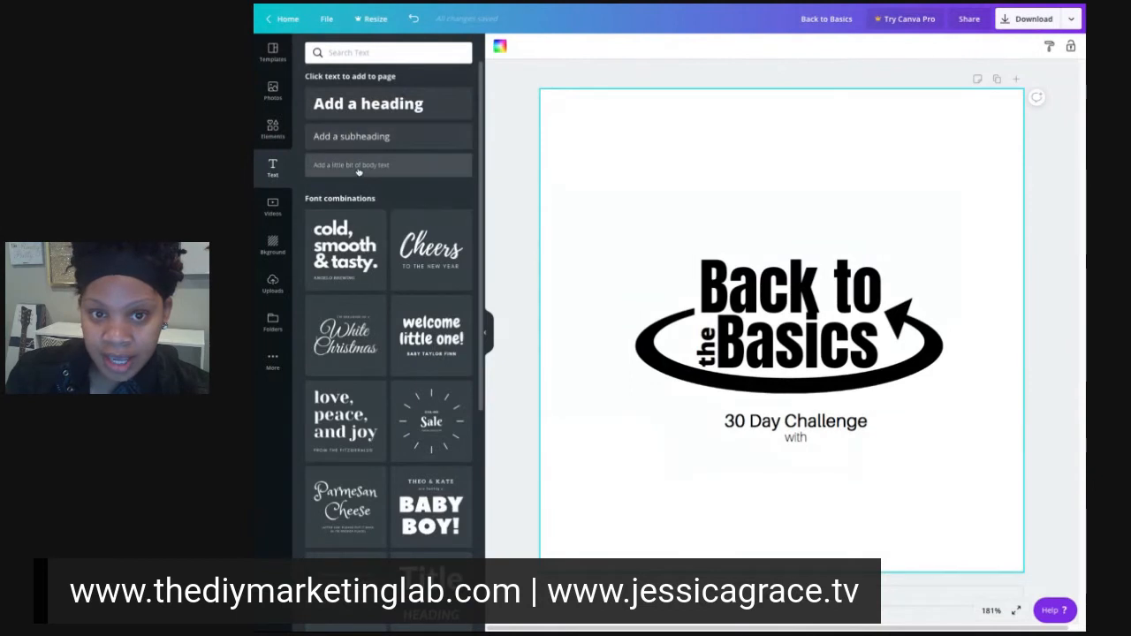
click(352, 136)
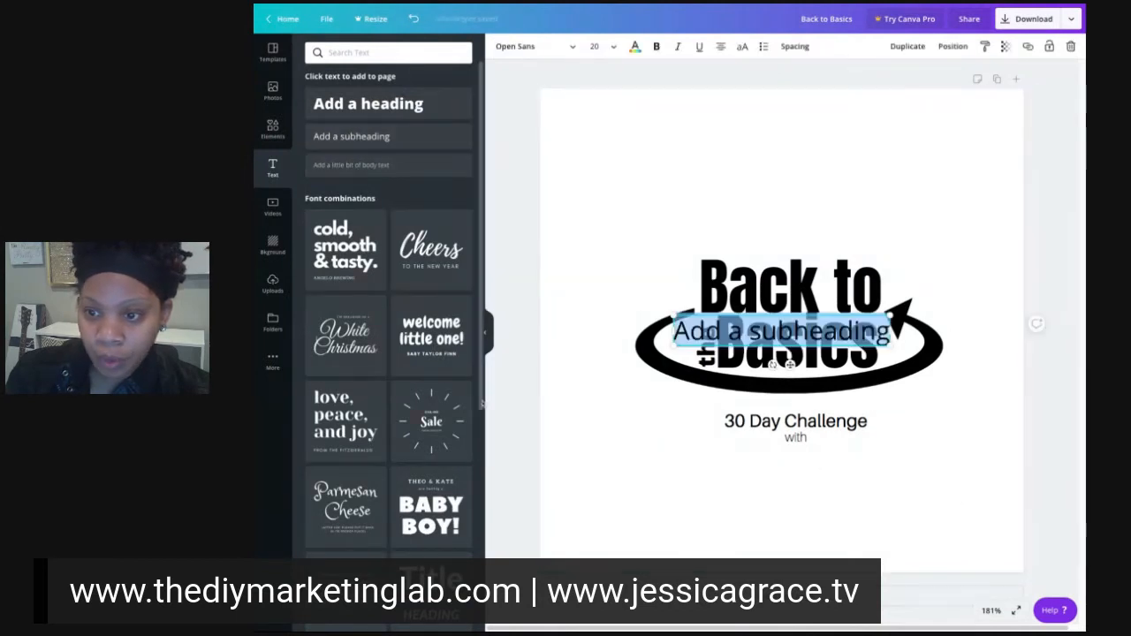
drag(782, 332, 705, 519)
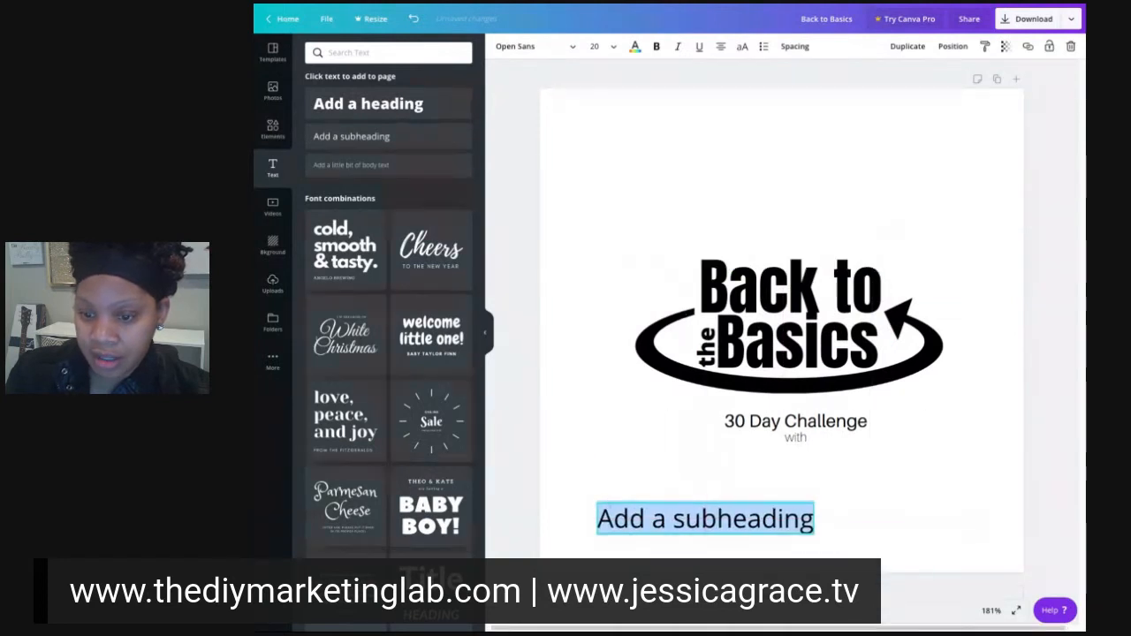
Step: Replace the subheading placeholder text with "Personal Growth | Nourishing Relationships | Business Success"
click(629, 519)
drag(811, 522, 667, 520)
key(ctrl+a)
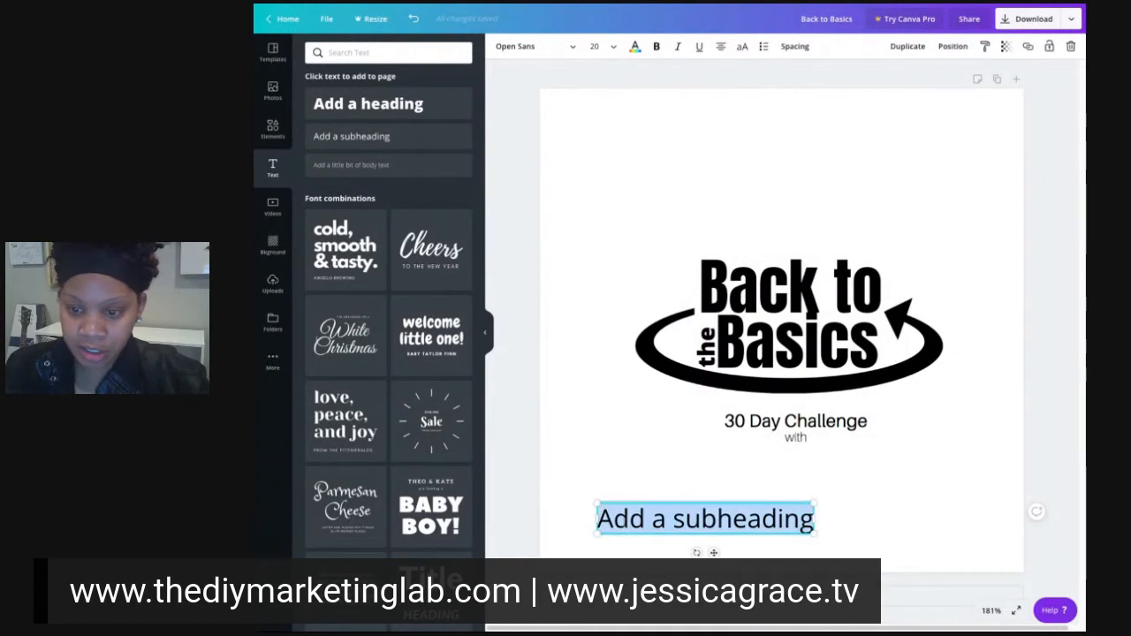
text(Personal Growth )
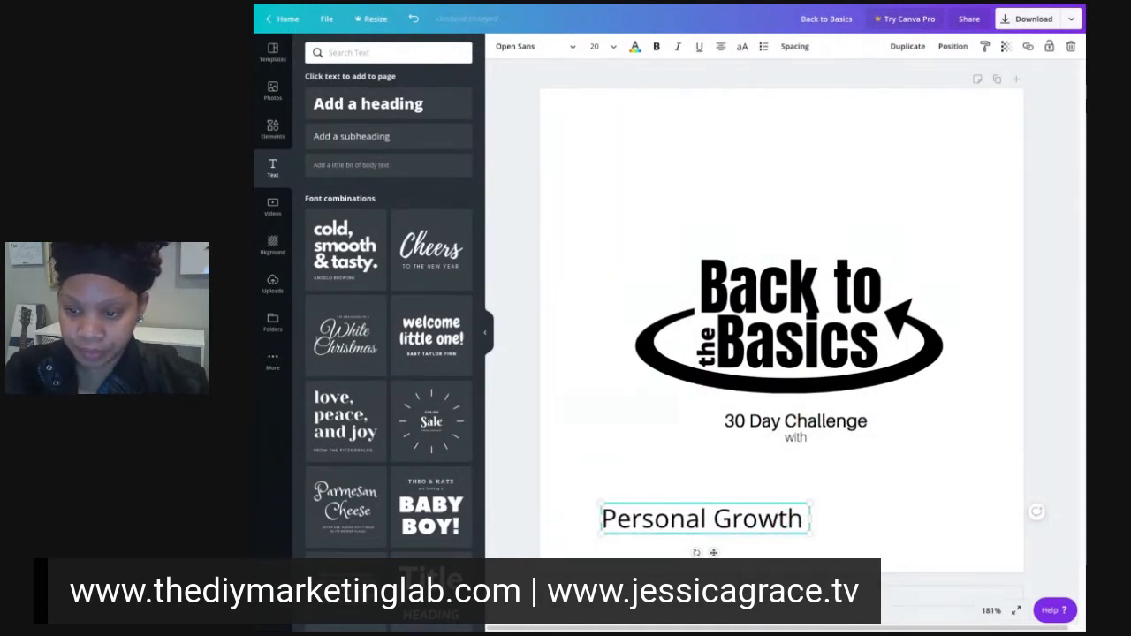
text(| )
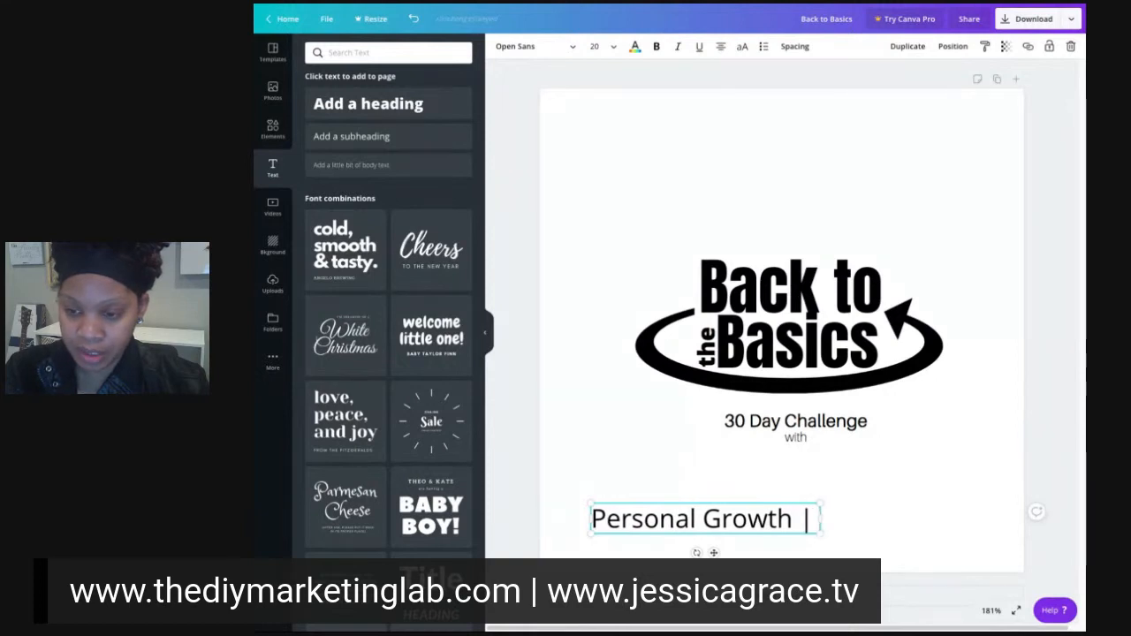
text(No)
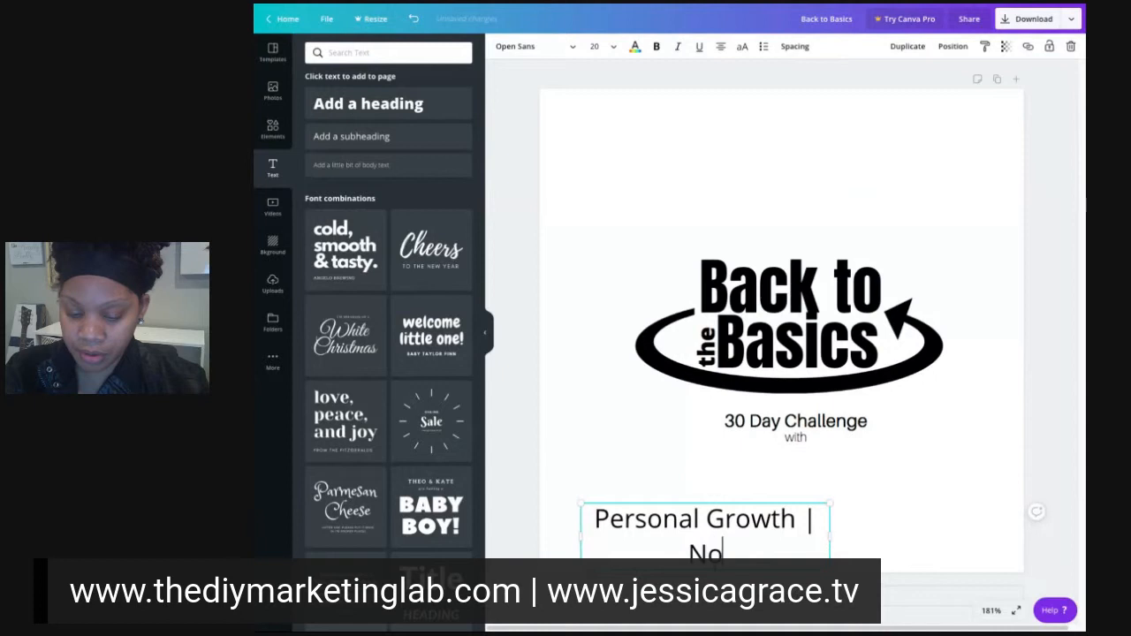
text(urishing)
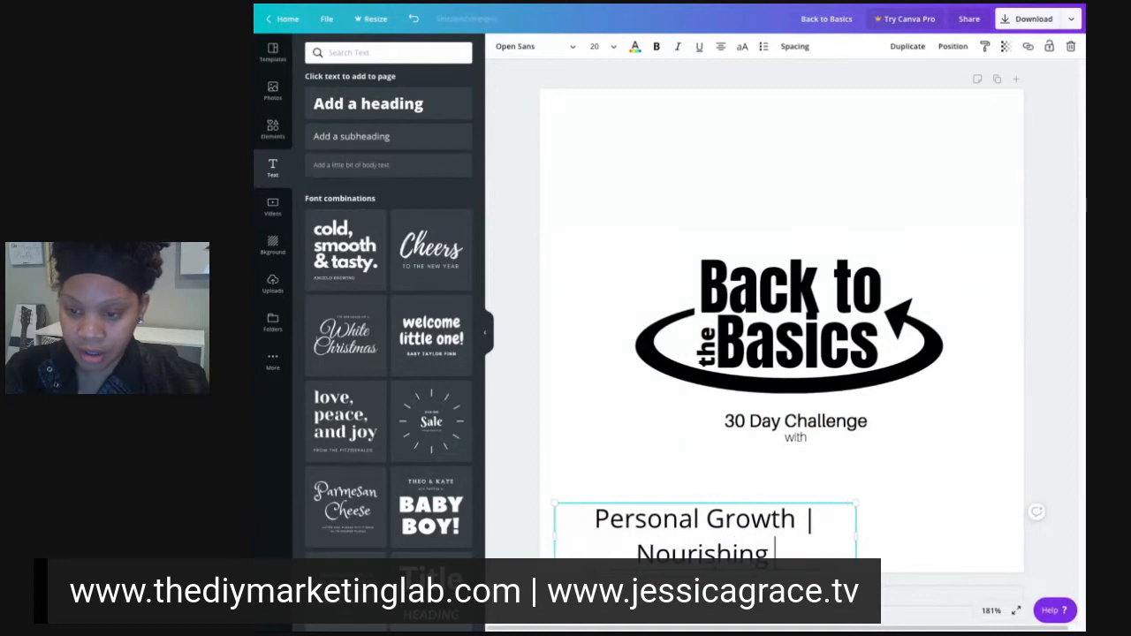
text( Relations)
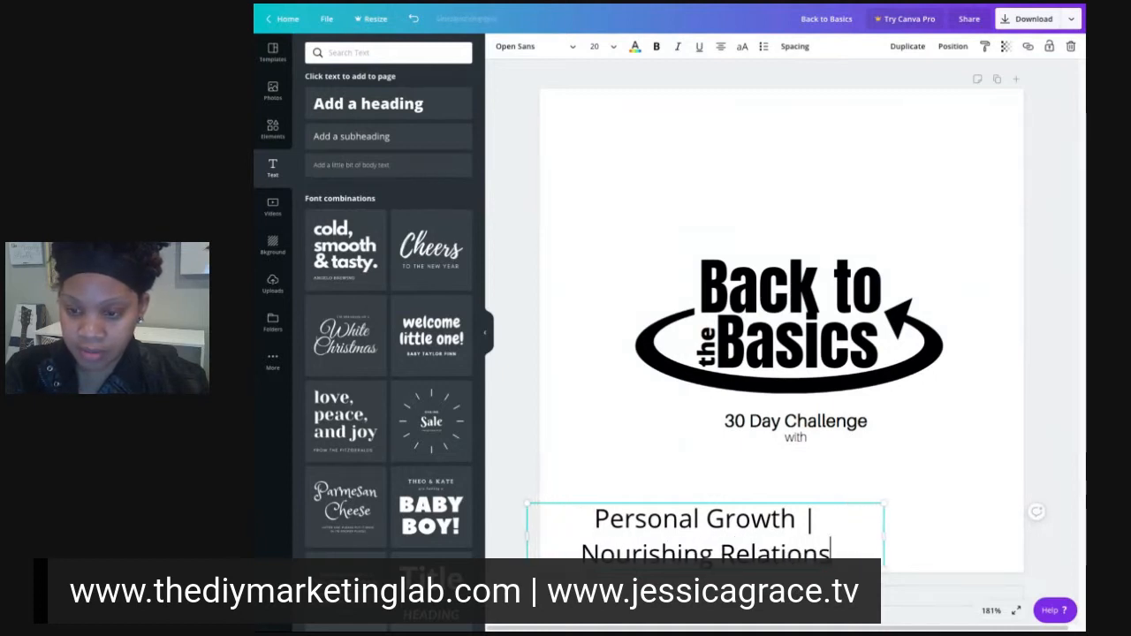
text(hips |)
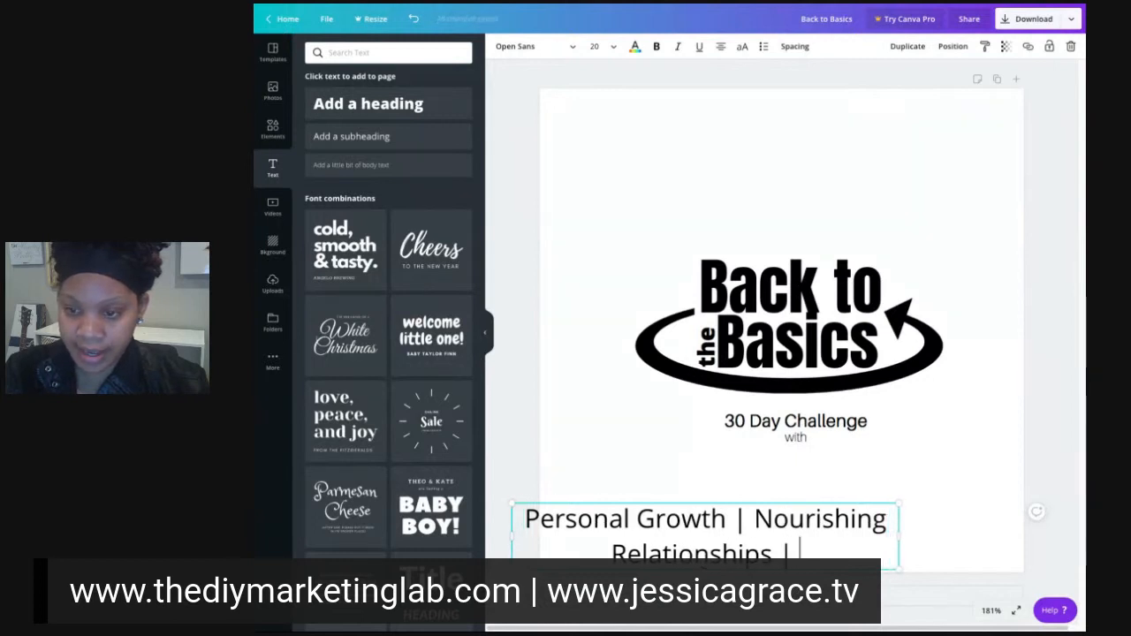
text( Busin)
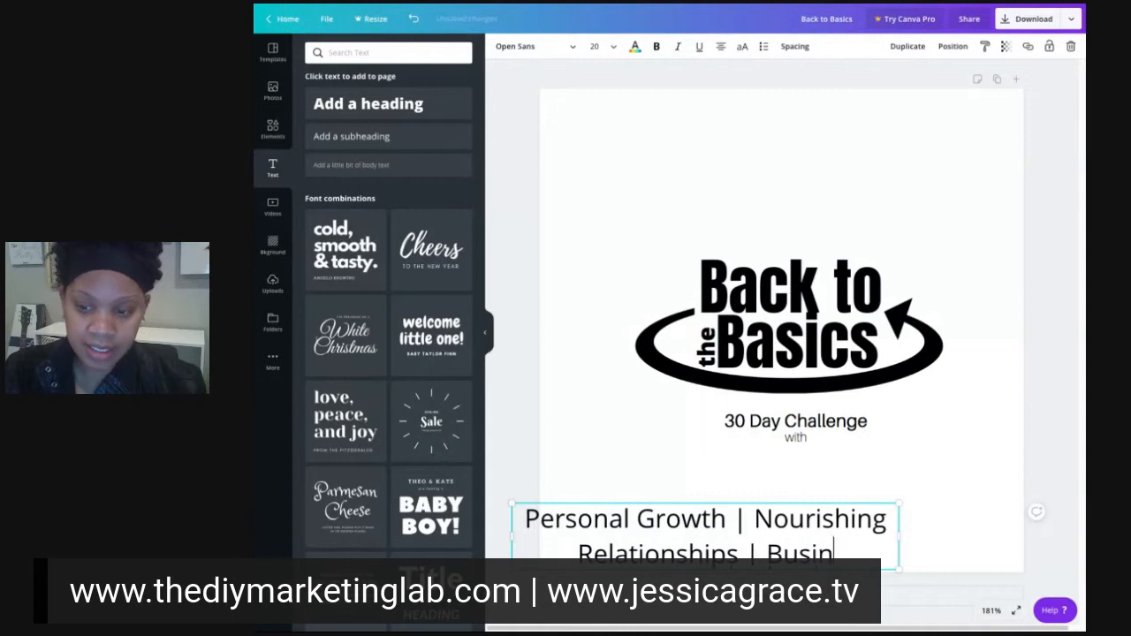
text(ess Success)
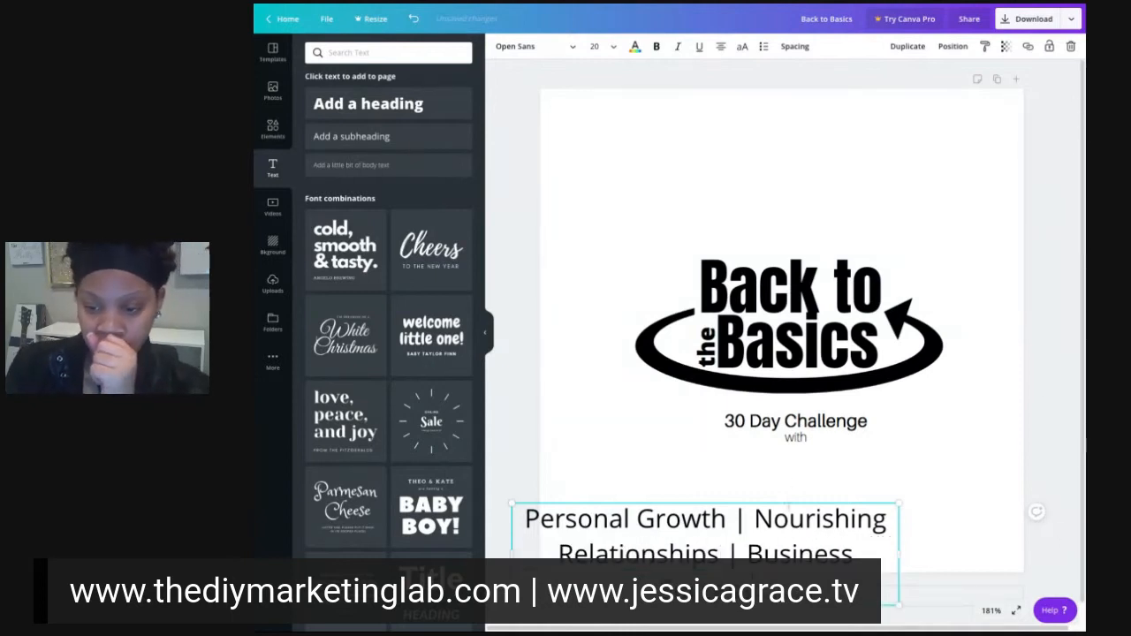
Step: Set the font size of the whole tagline to 12
key(ctrl+a)
key(Right)
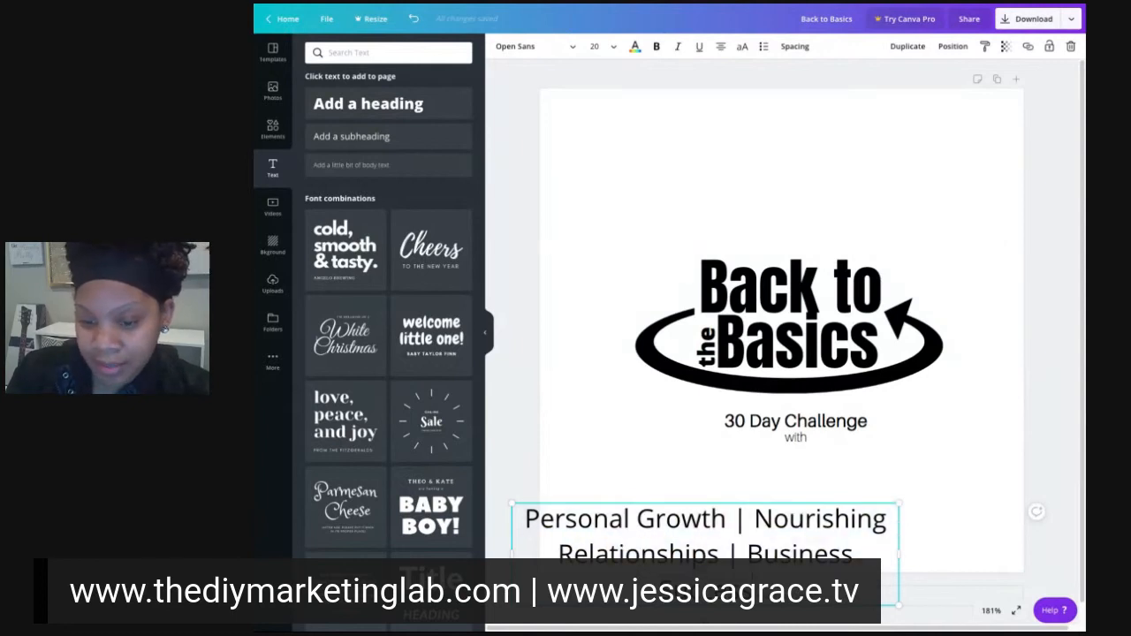
key(ctrl+a)
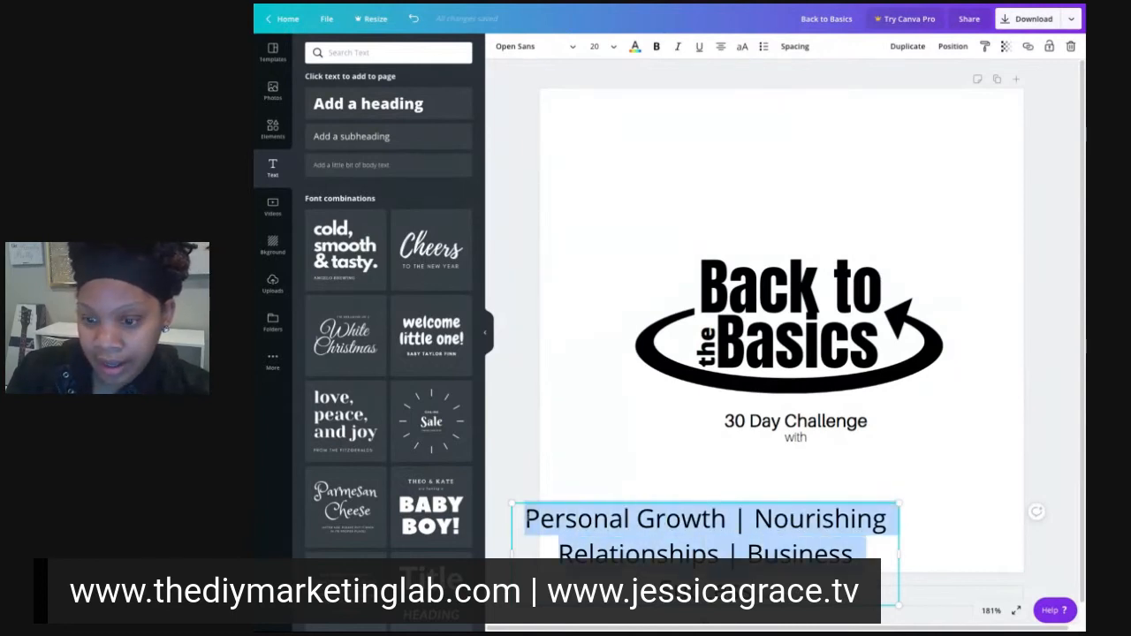
click(592, 49)
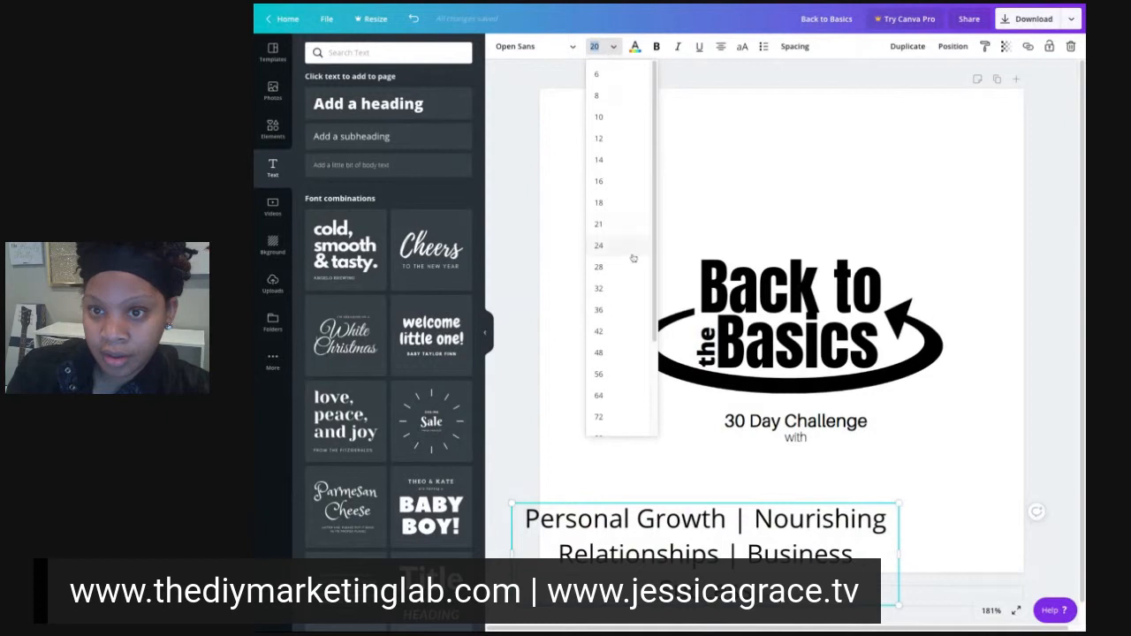
click(605, 142)
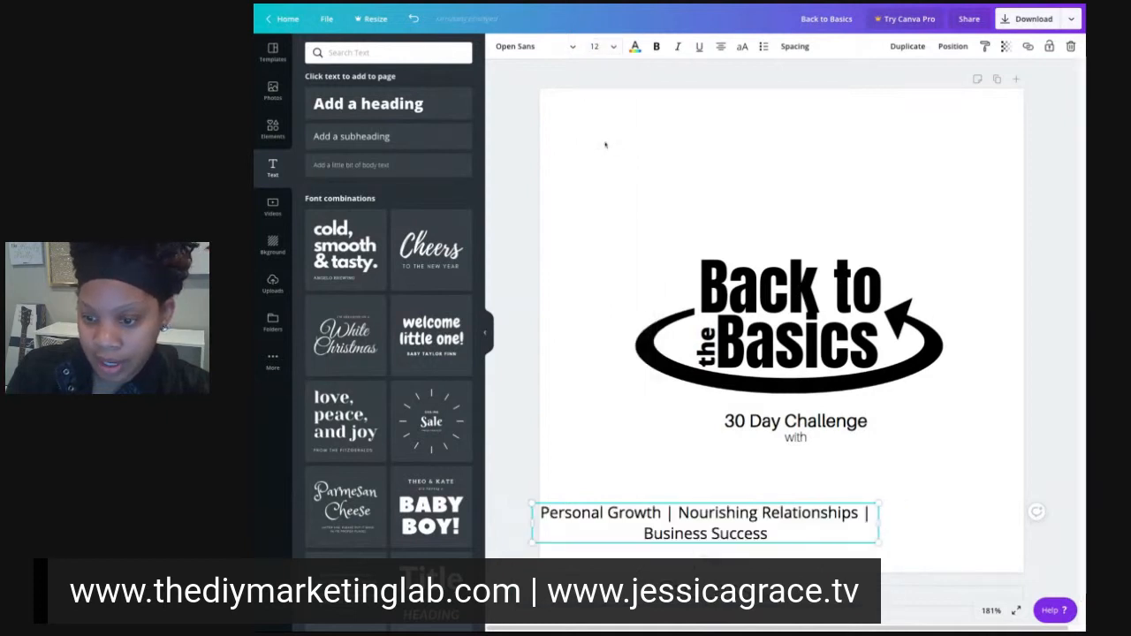
Step: Widen the tagline's text box so it fits on one line, and center it across the lower part of the page
drag(877, 525, 999, 524)
click(1037, 510)
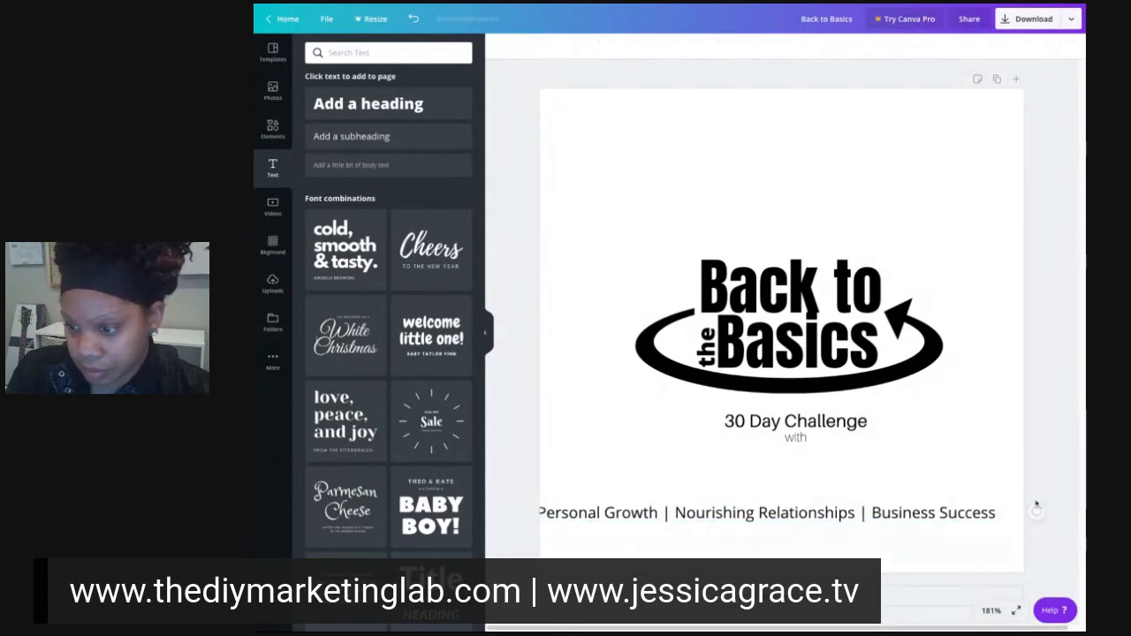
mouse_move(899, 518)
mouse_down()
mouse_move(934, 484)
mouse_move(927, 510)
mouse_move(885, 524)
mouse_up()
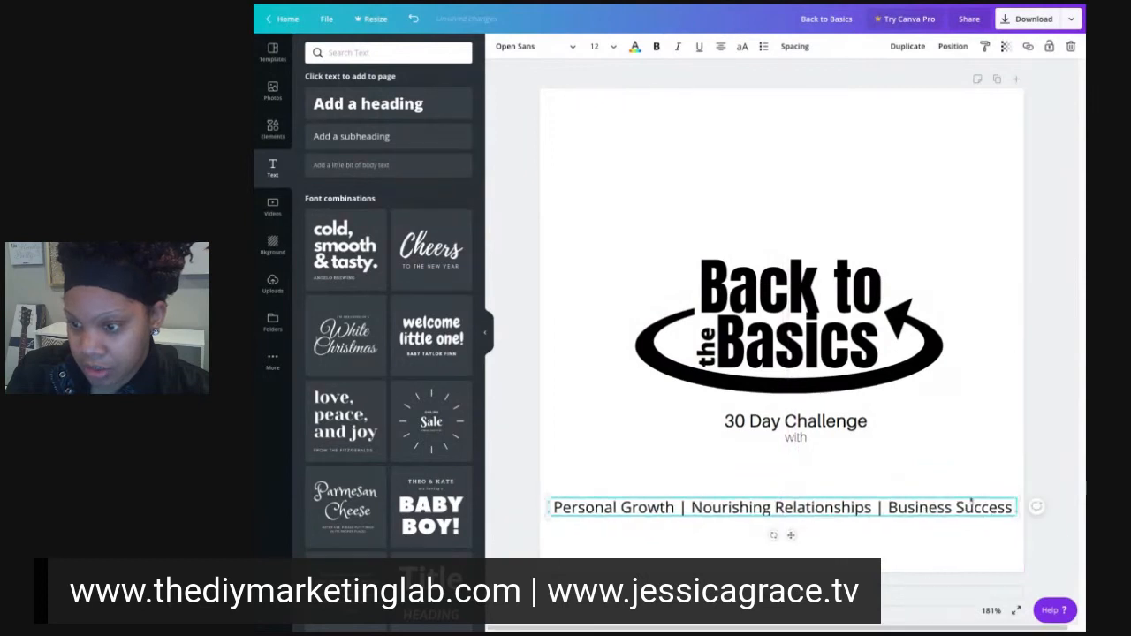
click(1031, 473)
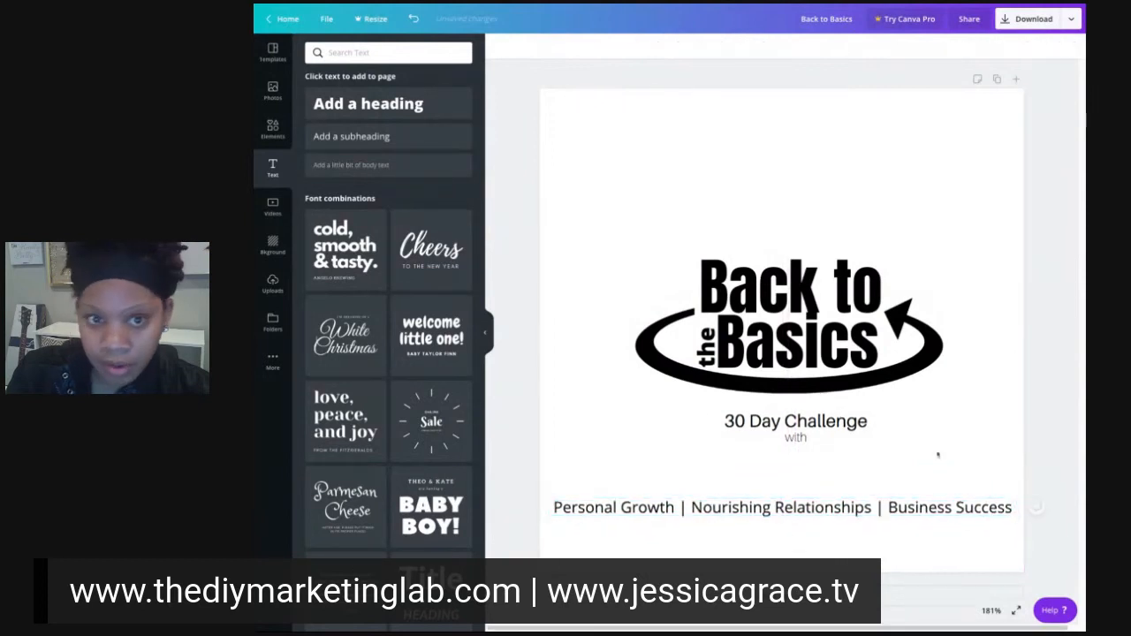
Step: Find the black script-style name logo among the uploaded images and place it over the lower part of the design
click(274, 285)
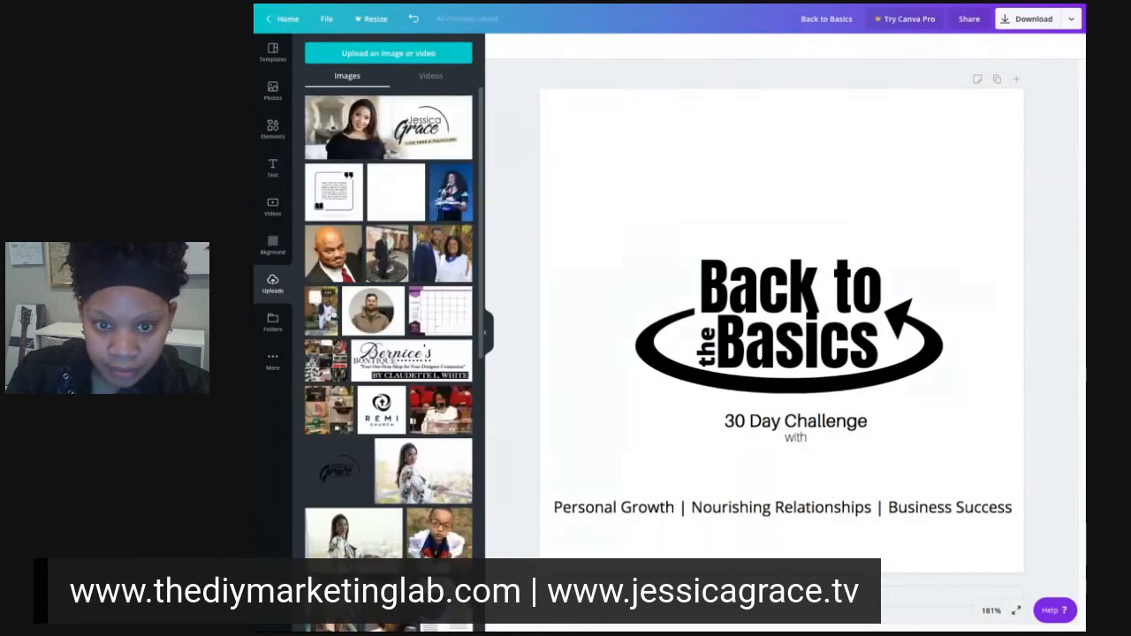
scroll(317, 294, down, 10)
scroll(334, 316, down, 15)
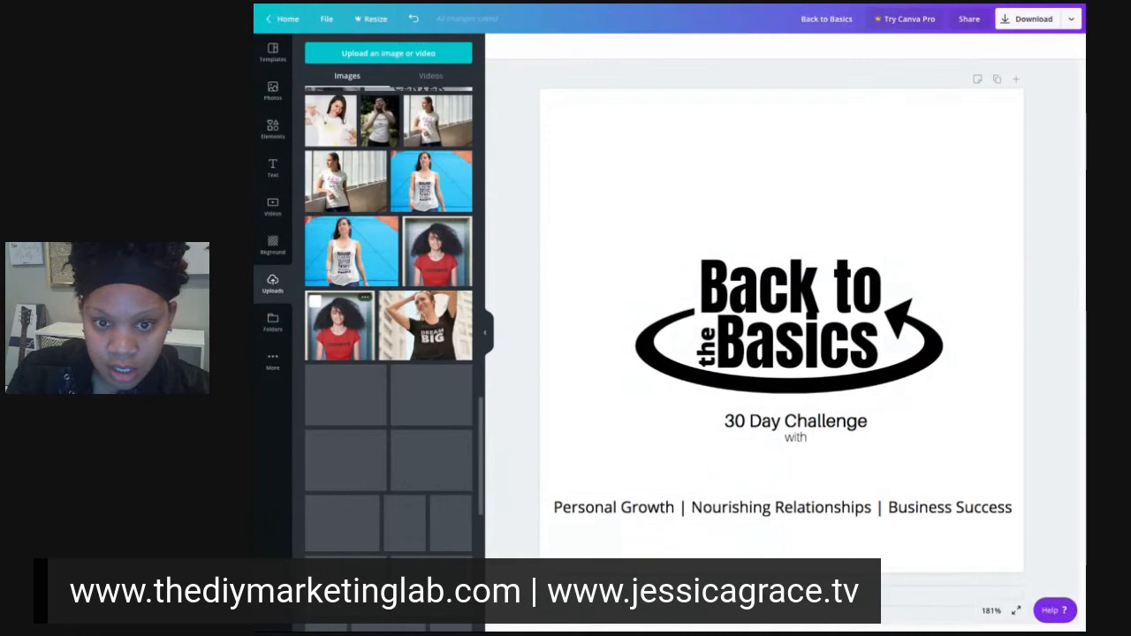
scroll(389, 318, down, 2)
scroll(401, 346, down, 3)
scroll(402, 346, down, 2)
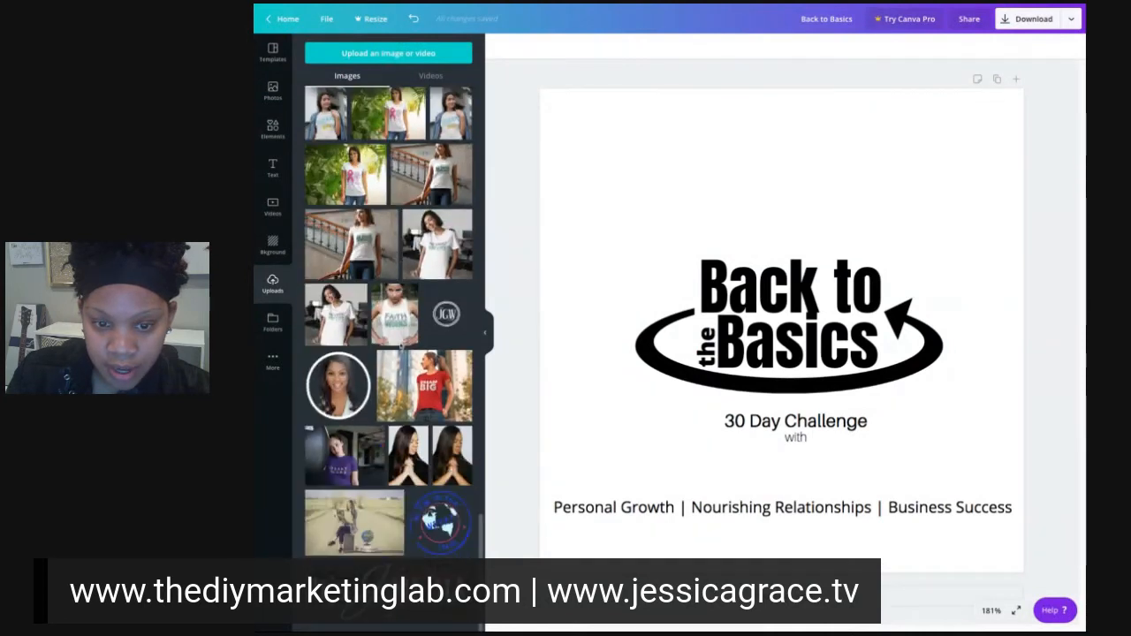
scroll(389, 336, up, 15)
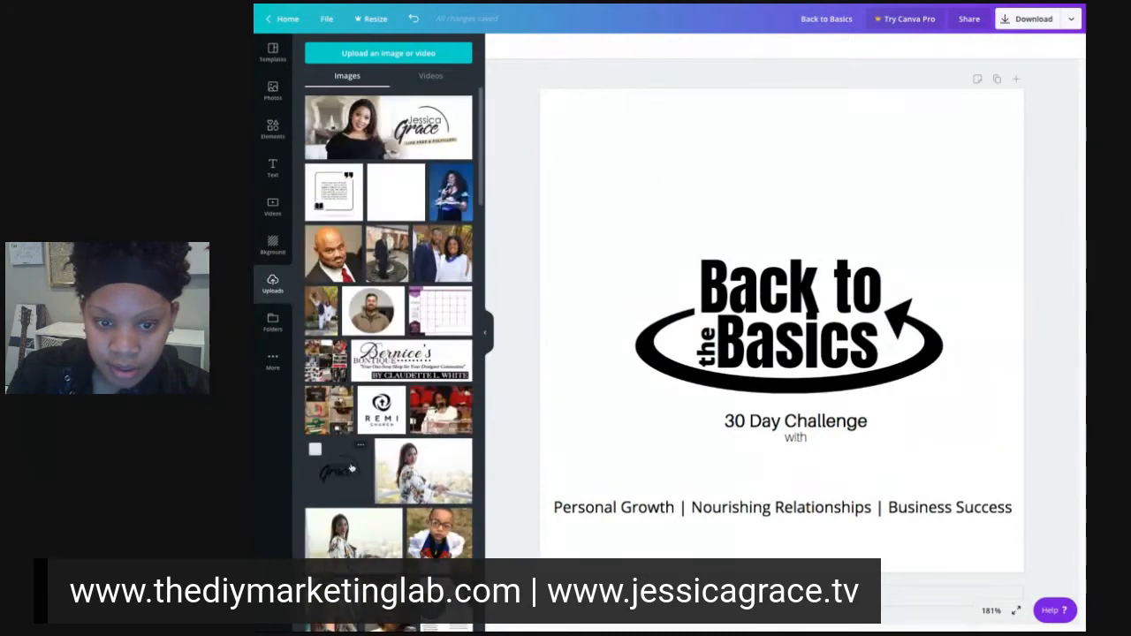
drag(343, 469, 827, 471)
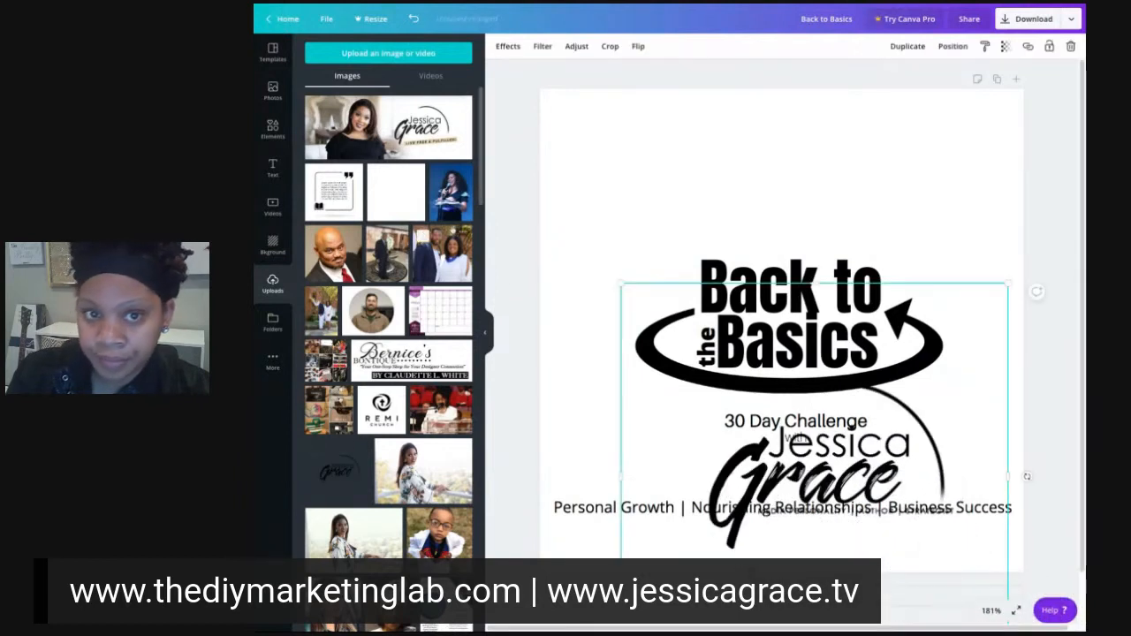
Step: Shrink the name logo and position it beneath the "with" line
click(272, 89)
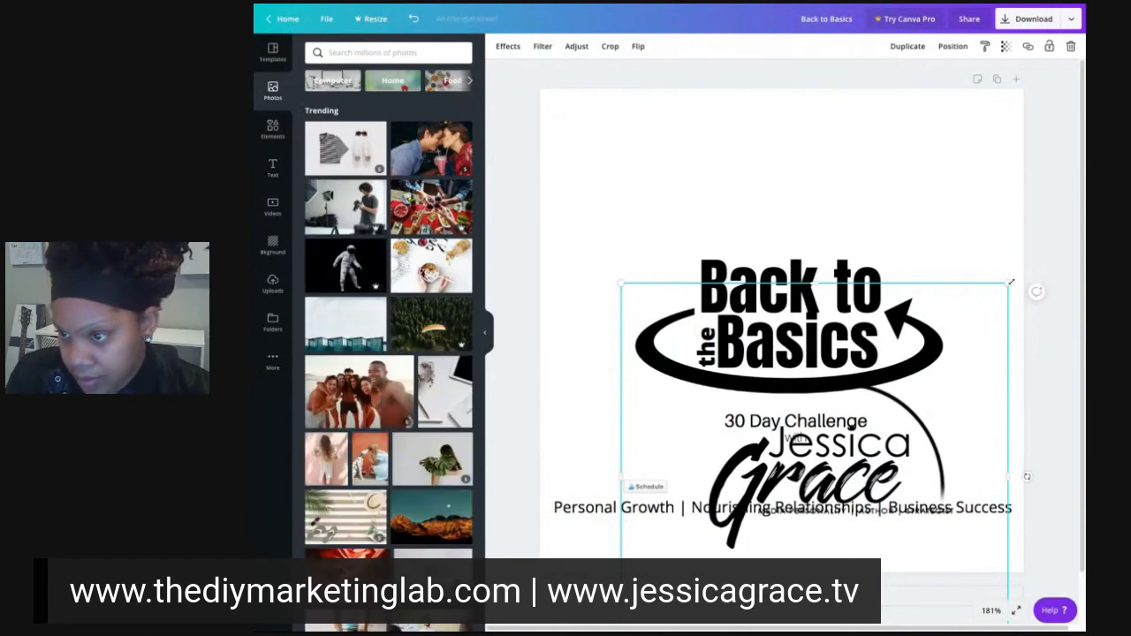
drag(1007, 284, 775, 517)
drag(722, 551, 820, 434)
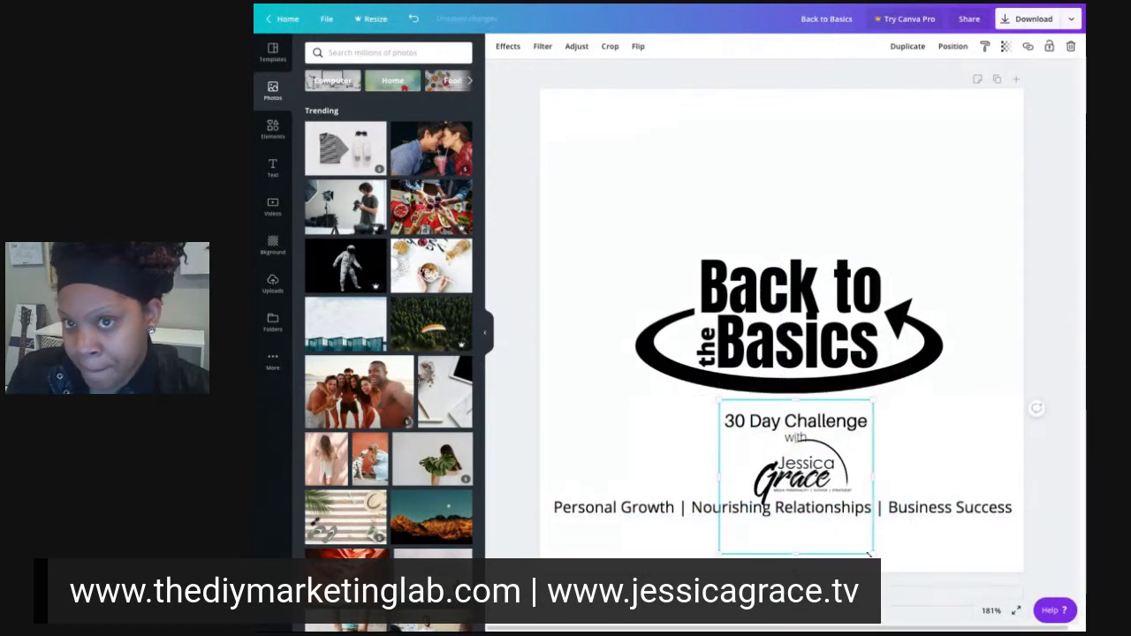
Step: Crop the empty margins on all sides of the name logo so its frame fits closely around the artwork
click(610, 46)
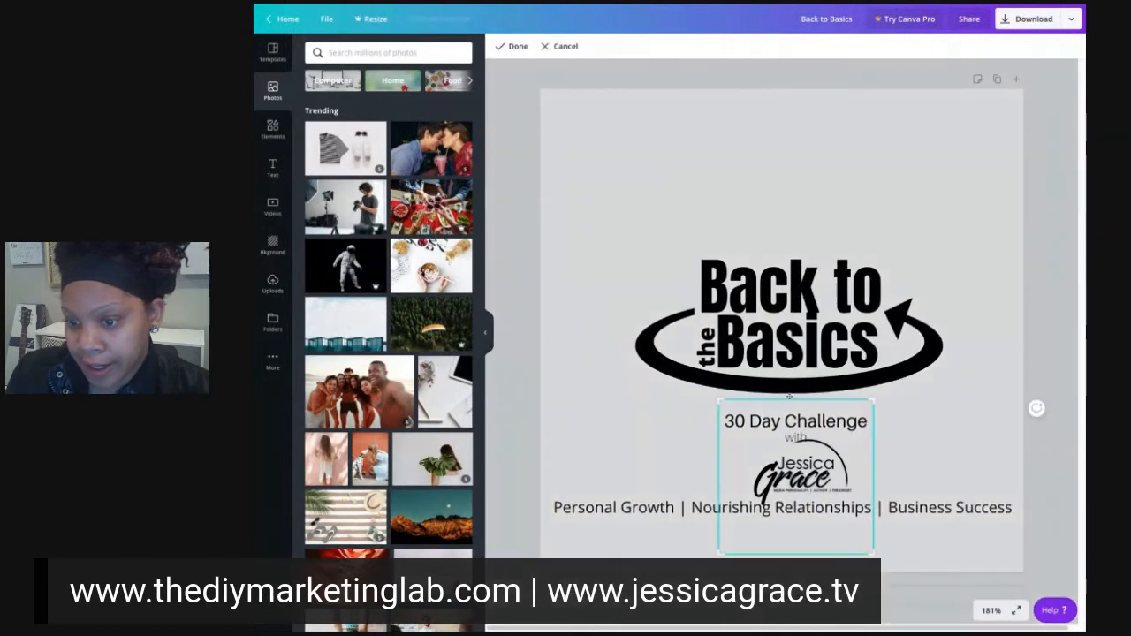
drag(719, 554, 748, 524)
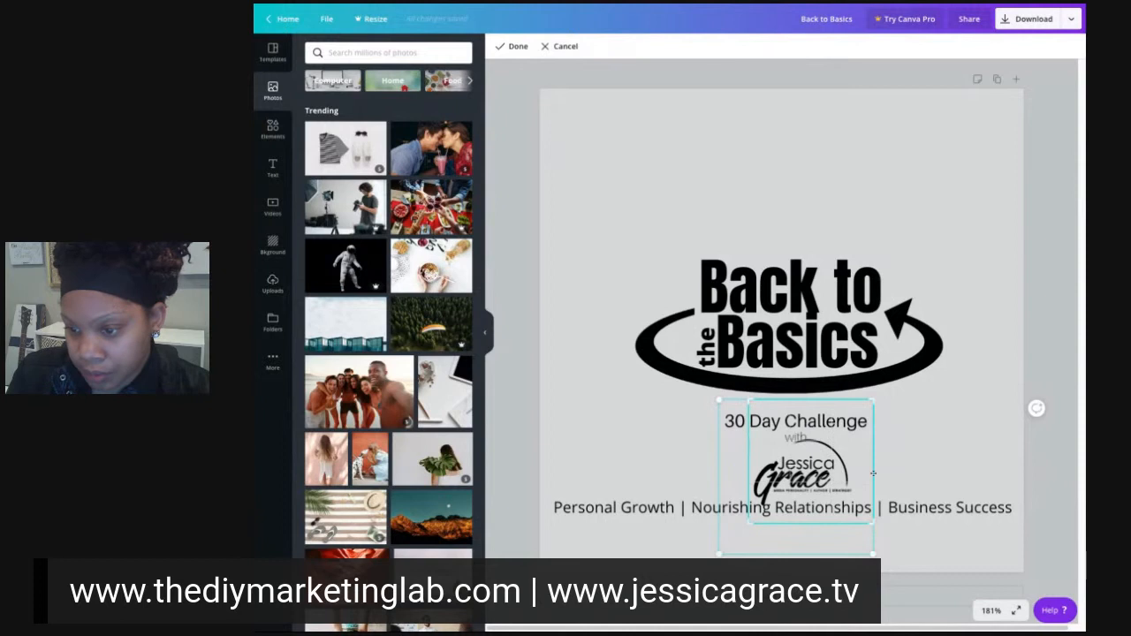
drag(873, 523, 856, 515)
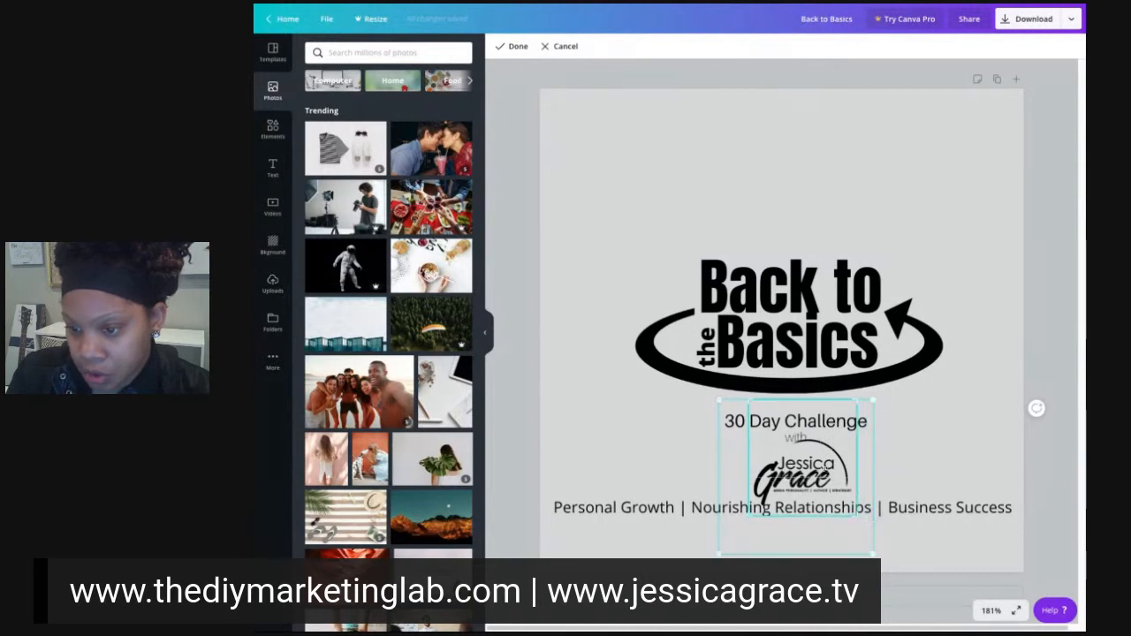
drag(855, 400, 853, 434)
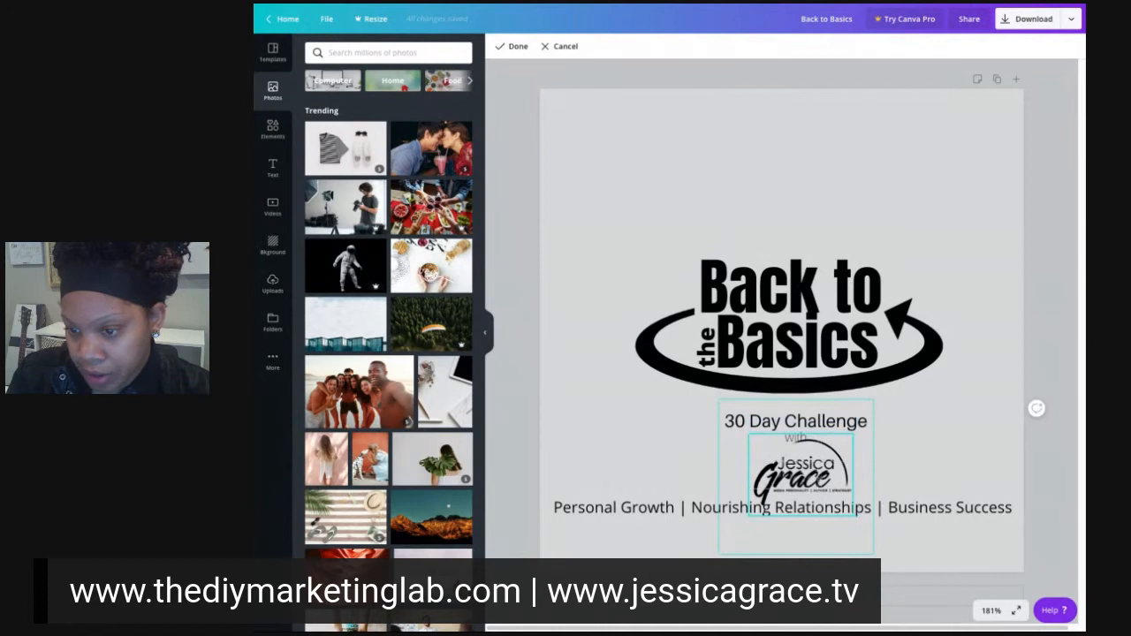
click(952, 465)
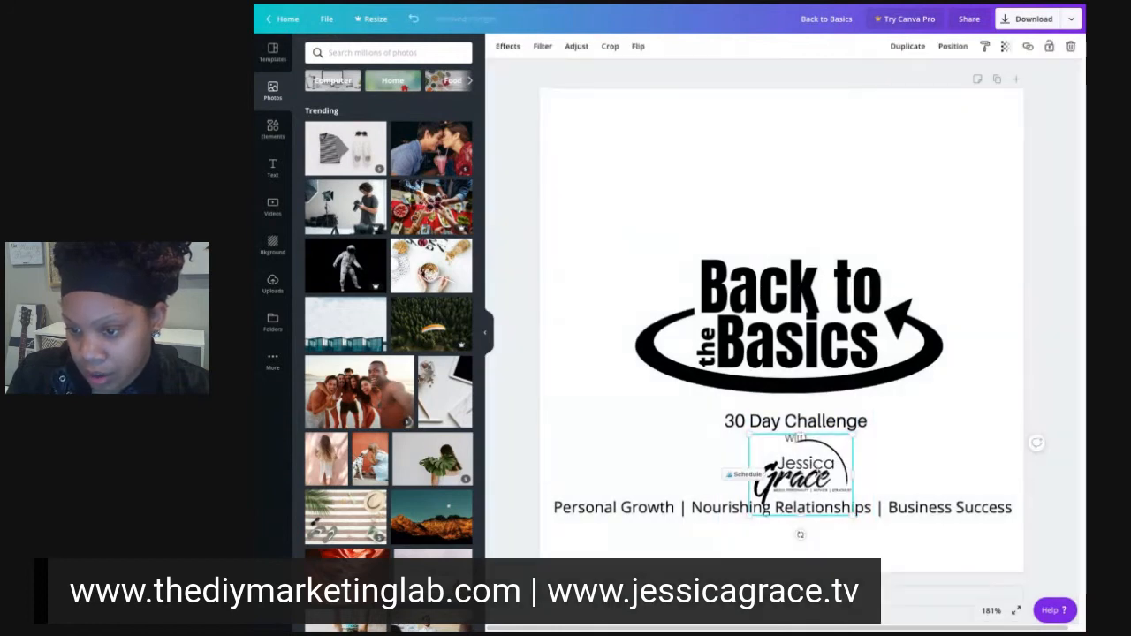
Step: Scale down the cropped logo and center it between the "with" line and the tagline
drag(853, 514, 796, 471)
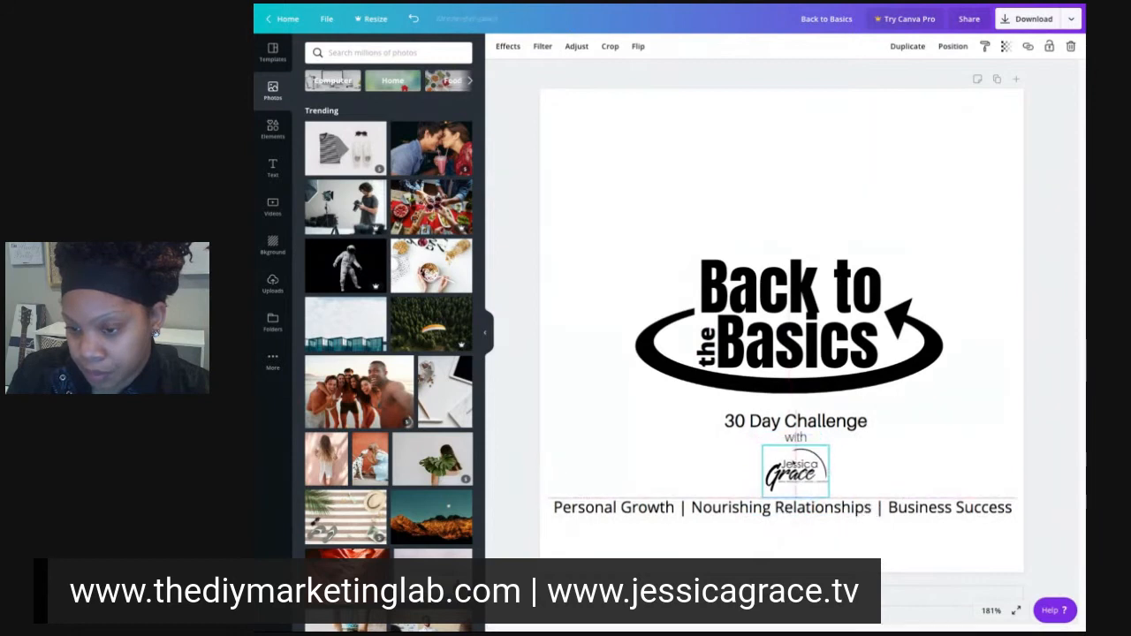
click(873, 489)
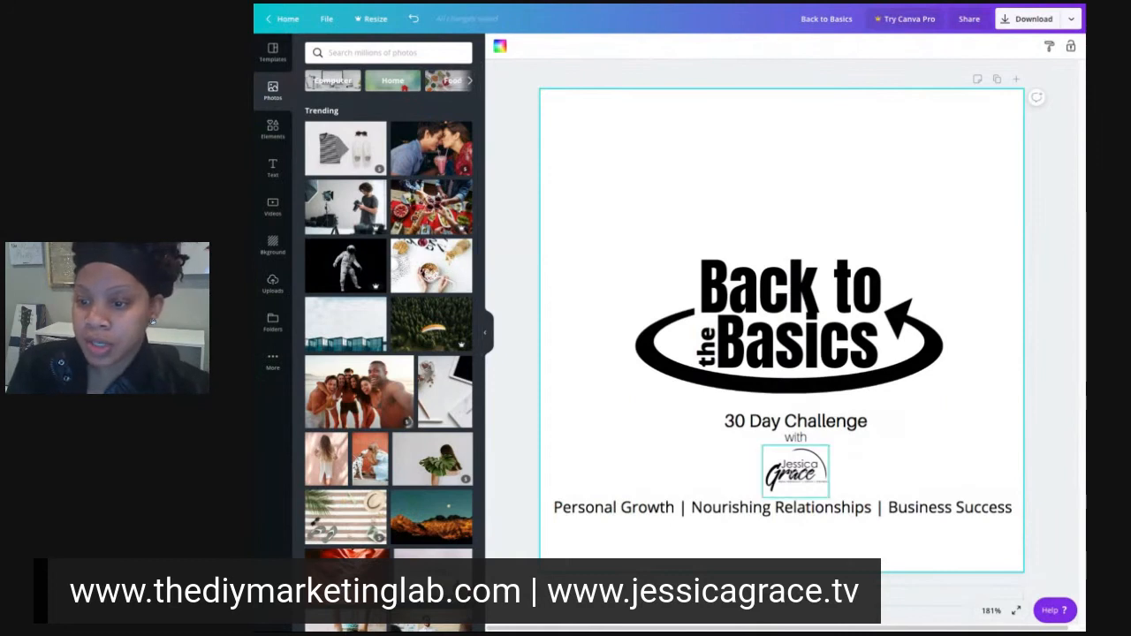
click(796, 471)
click(944, 483)
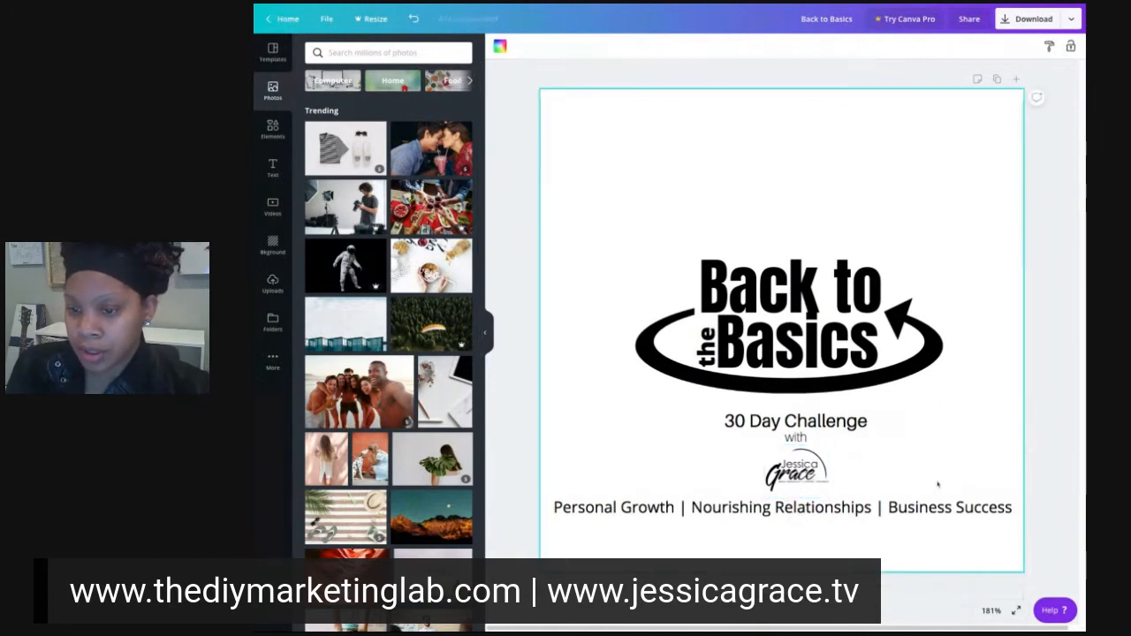
click(506, 132)
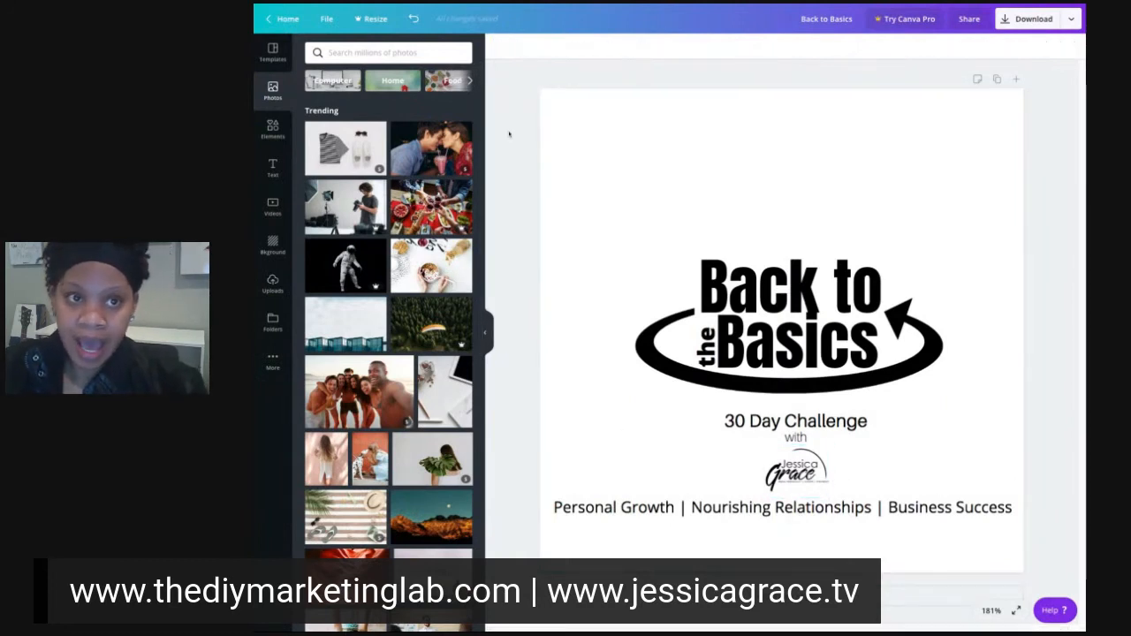
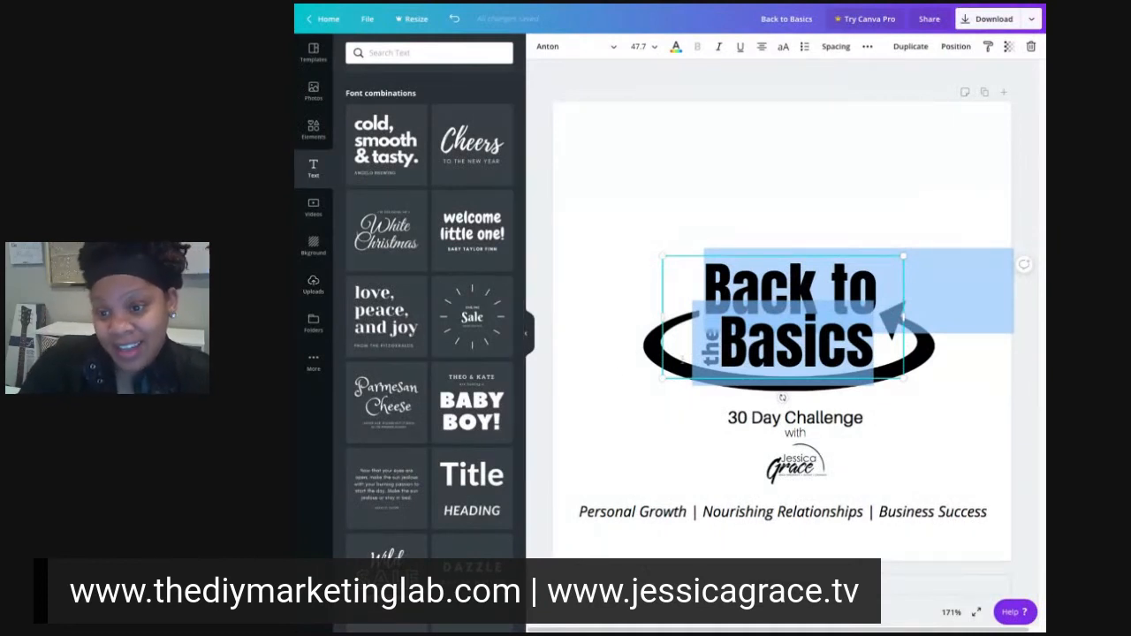
Step: Search the design elements for "180" and examine the circular arrow graphics, comparing them with the arrow around the title
click(982, 372)
click(314, 55)
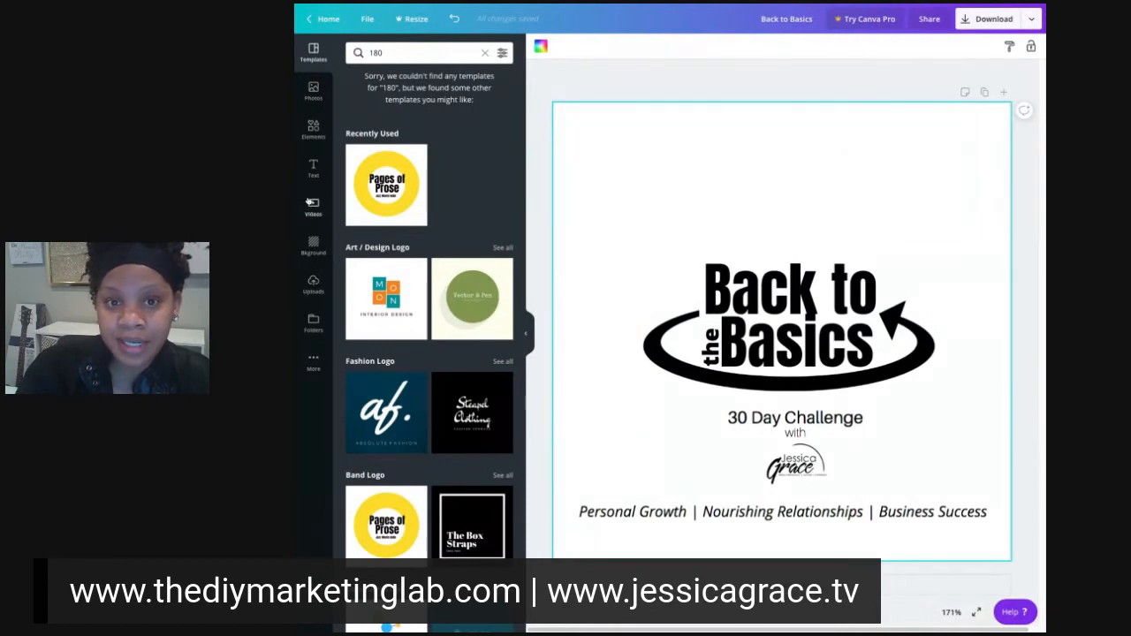
click(314, 131)
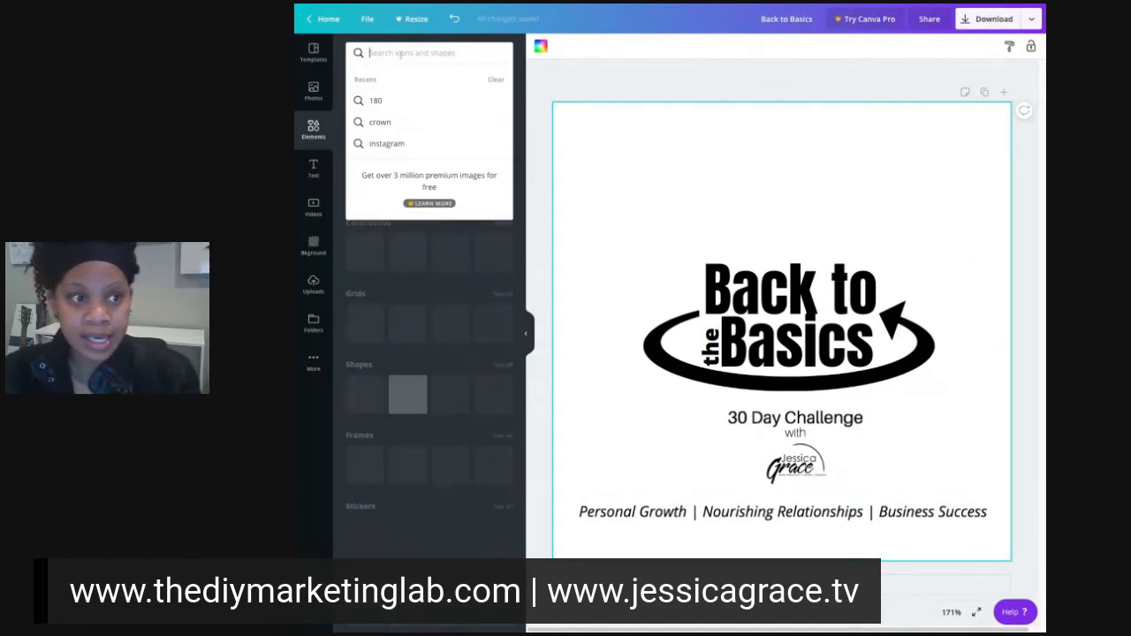
text(180)
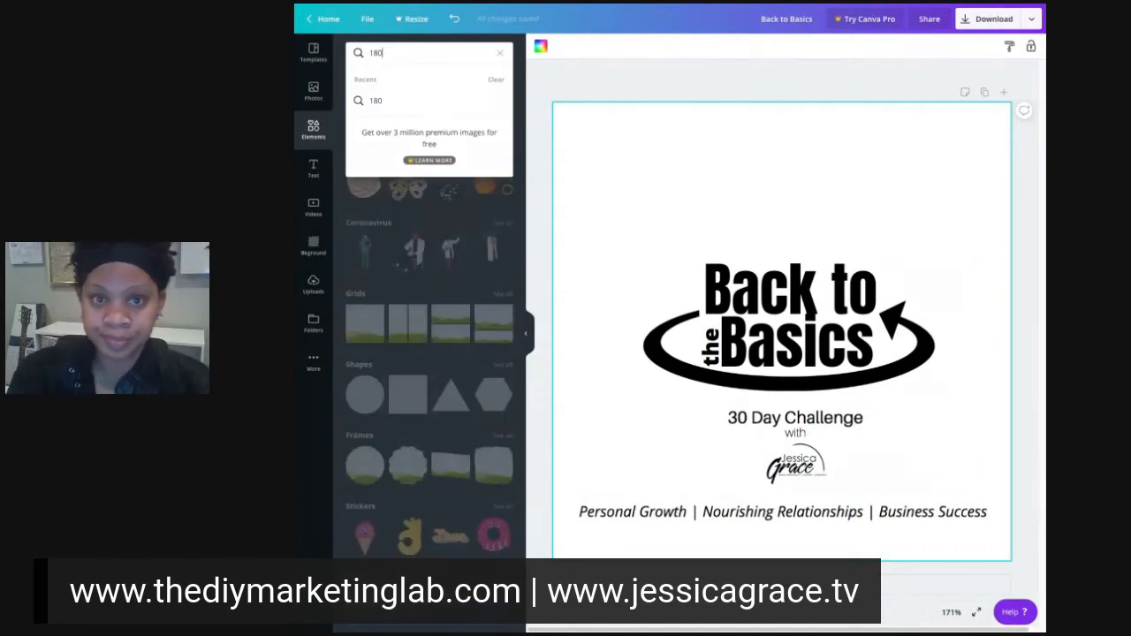
click(373, 101)
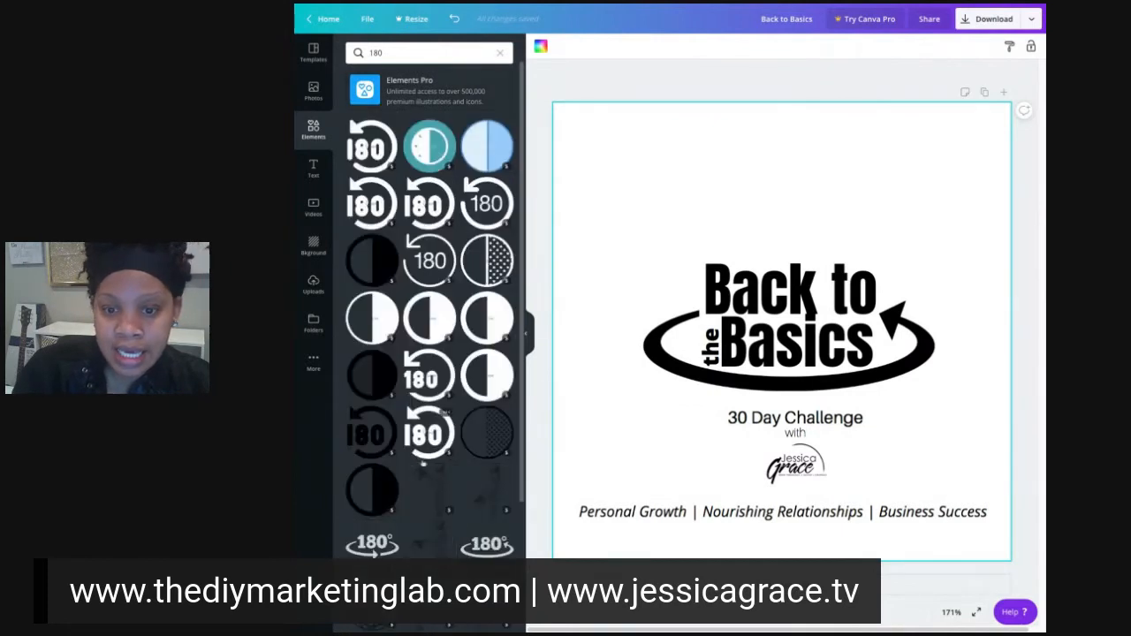
scroll(430, 465, down, 5)
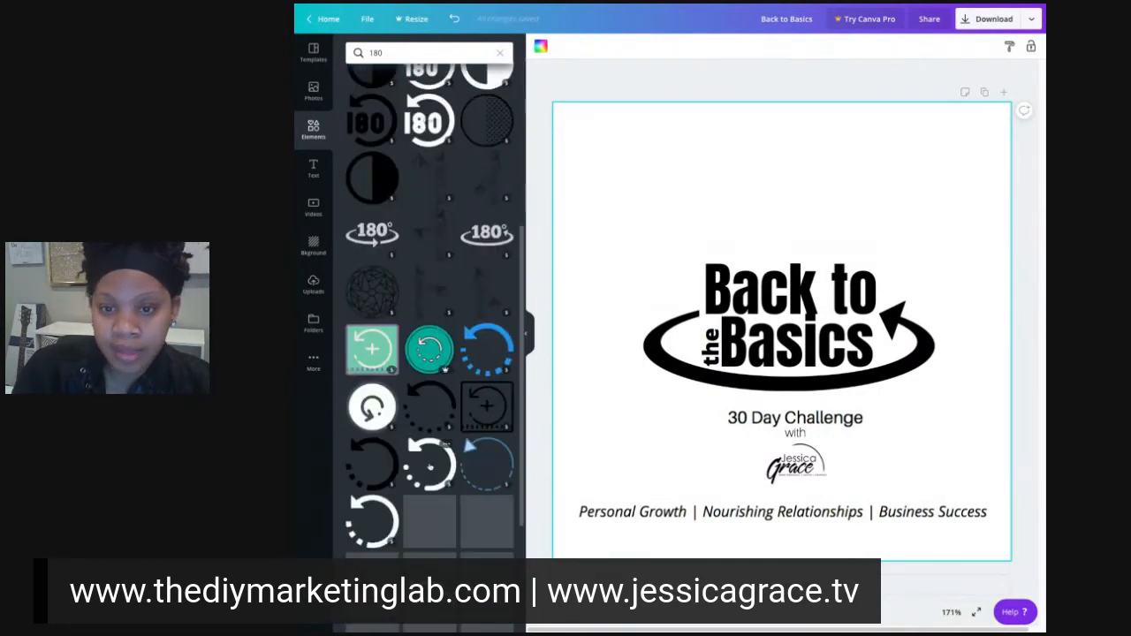
scroll(429, 469, down, 3)
scroll(442, 185, up, 5)
scroll(402, 217, down, 3)
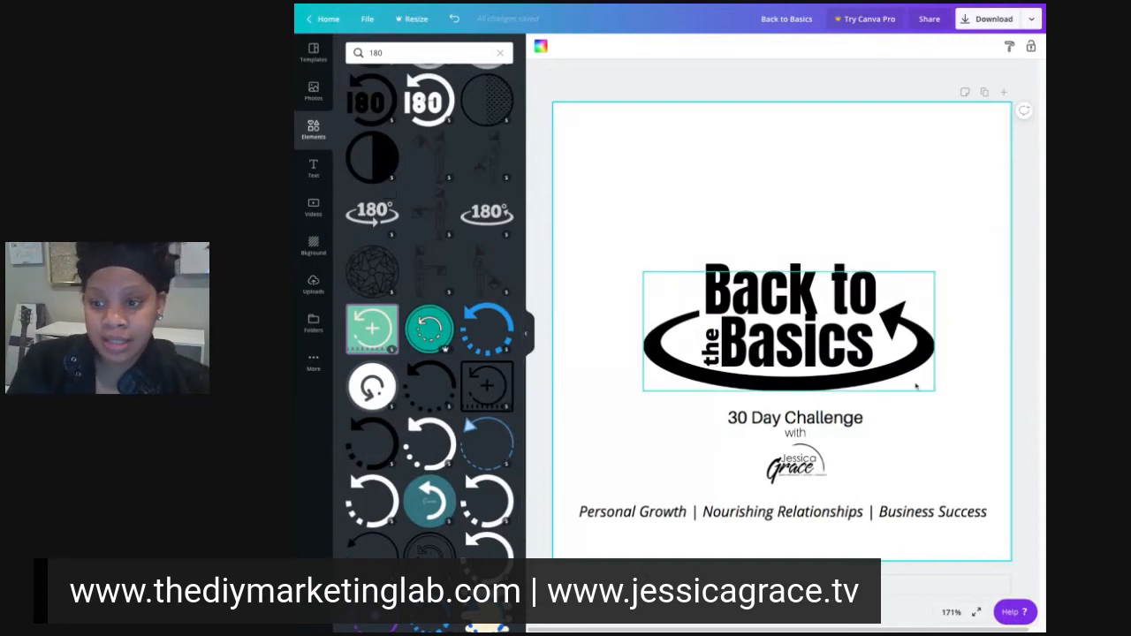
click(312, 53)
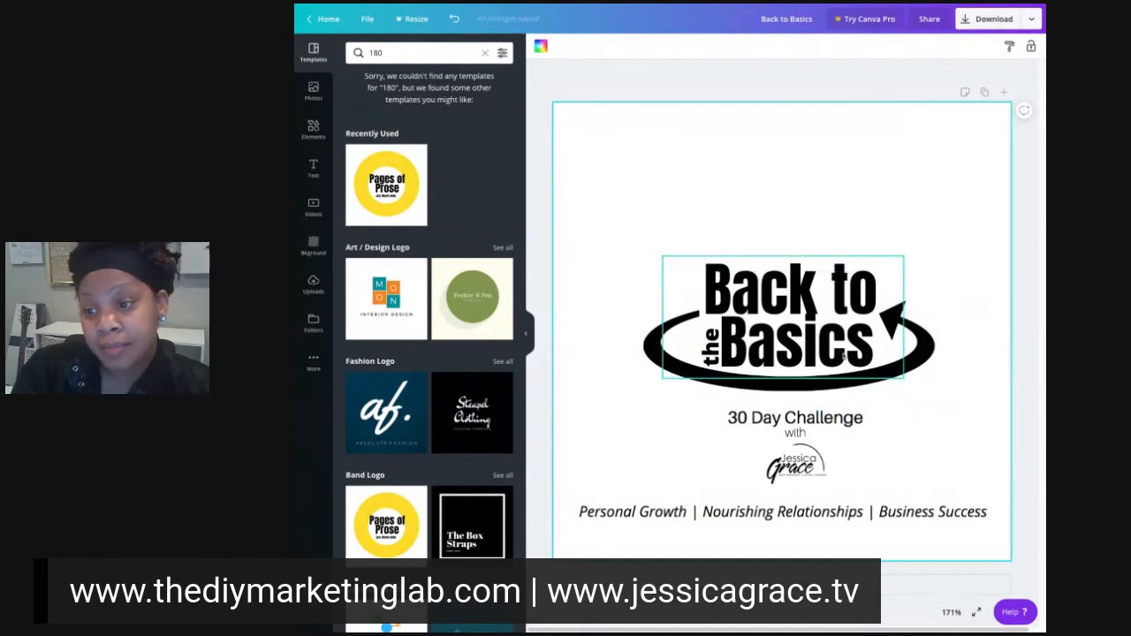
click(313, 130)
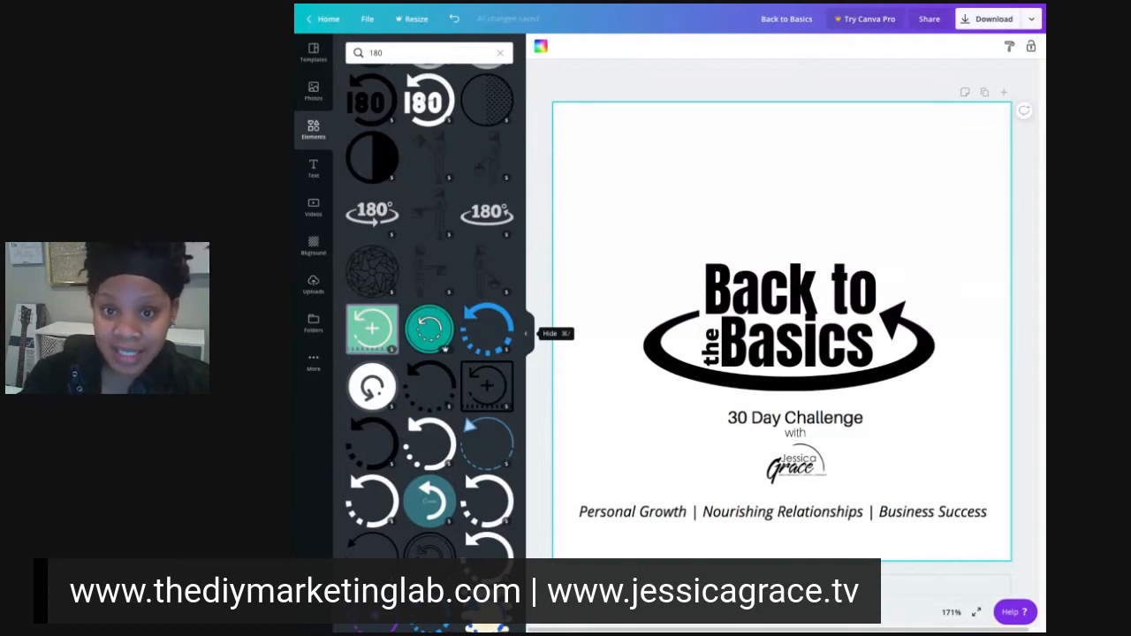
Step: Add the uploaded banner with the woman's portrait and name logo, and place it above the "Back to the Basics" title
click(314, 99)
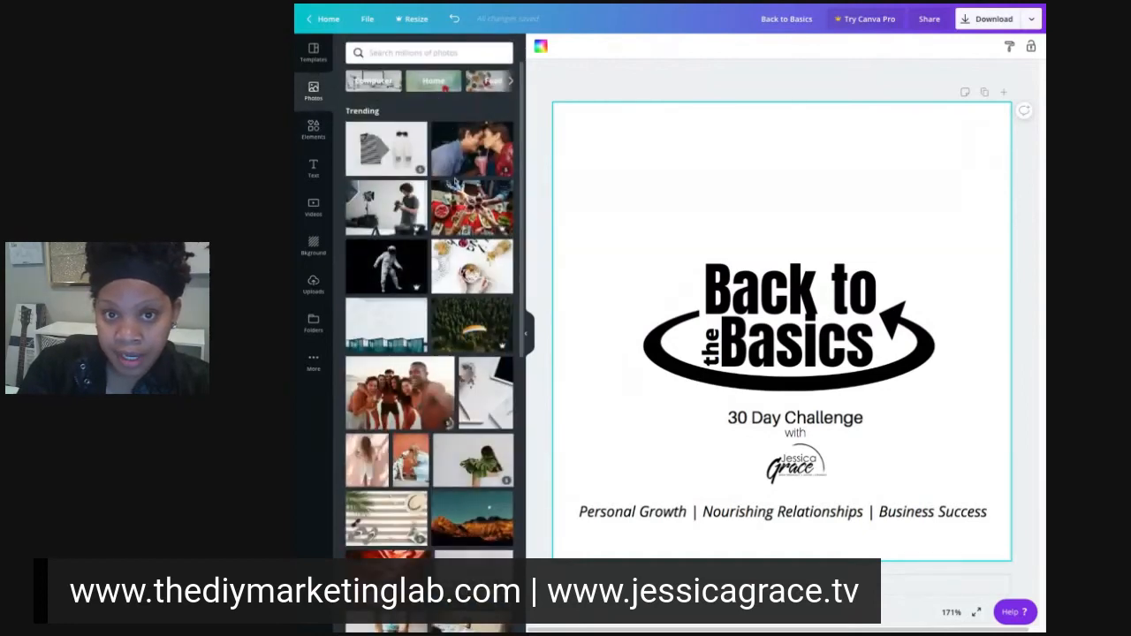
click(314, 285)
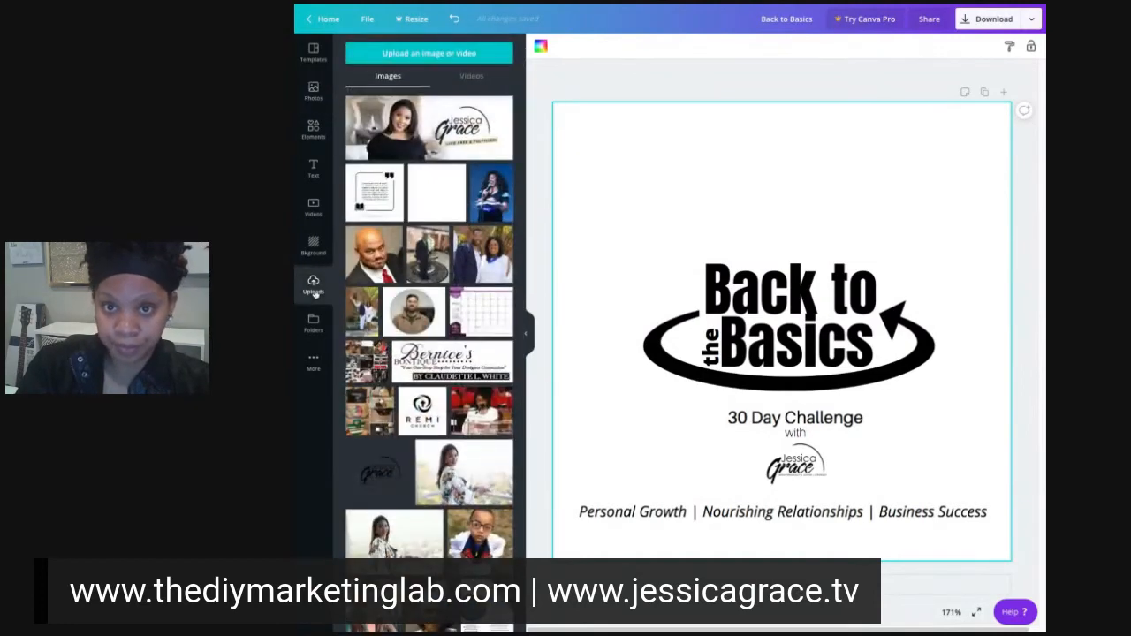
click(405, 141)
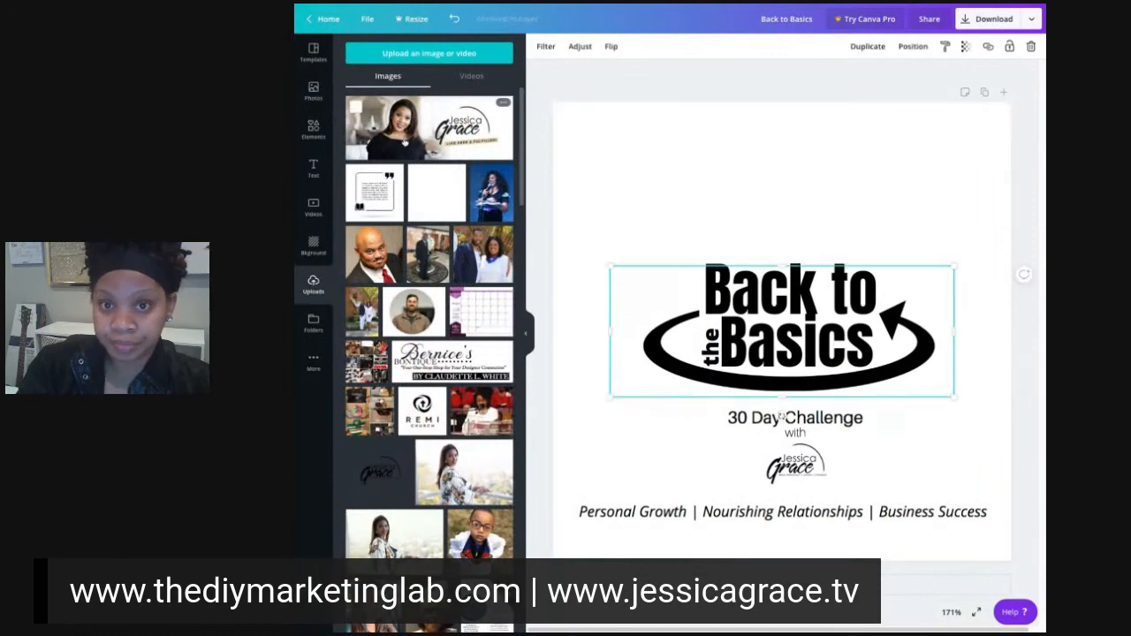
click(314, 58)
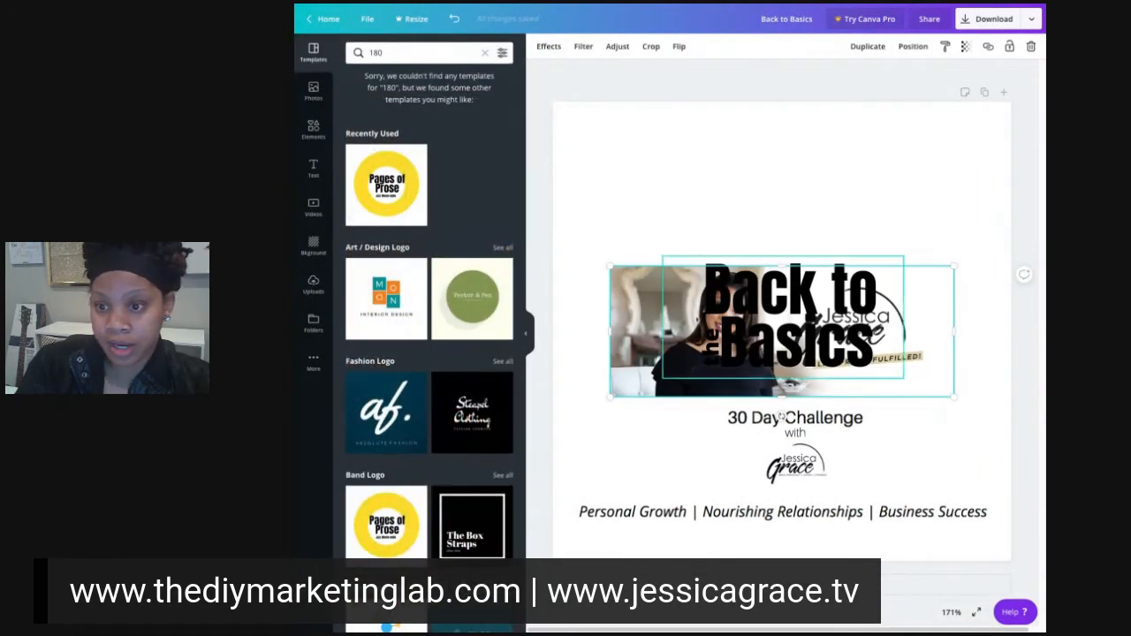
drag(629, 321, 623, 171)
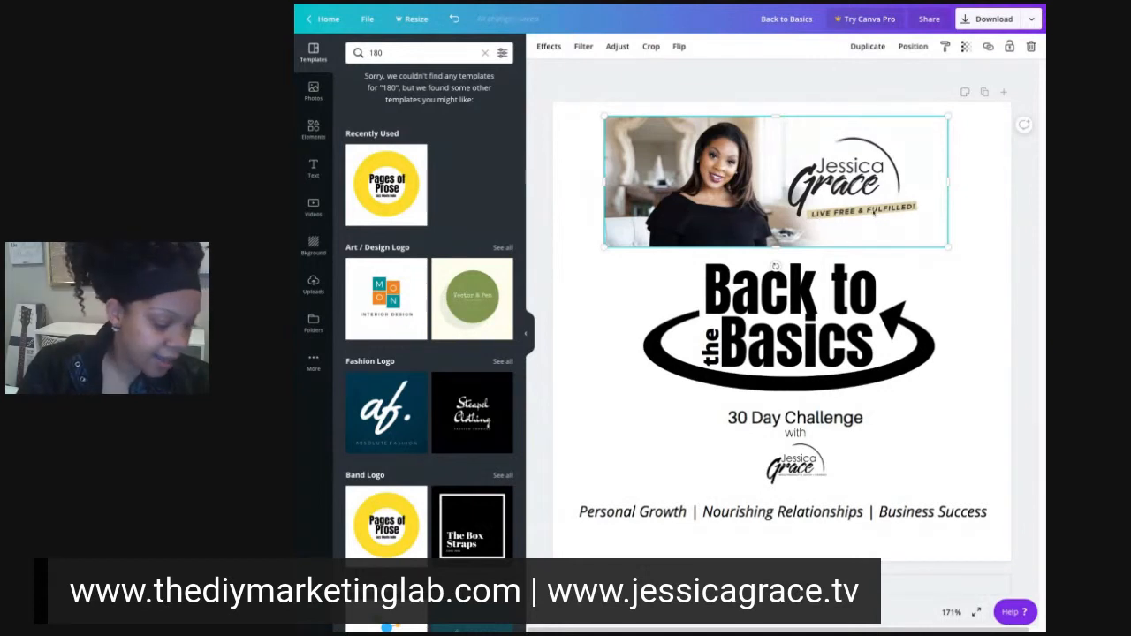
click(982, 219)
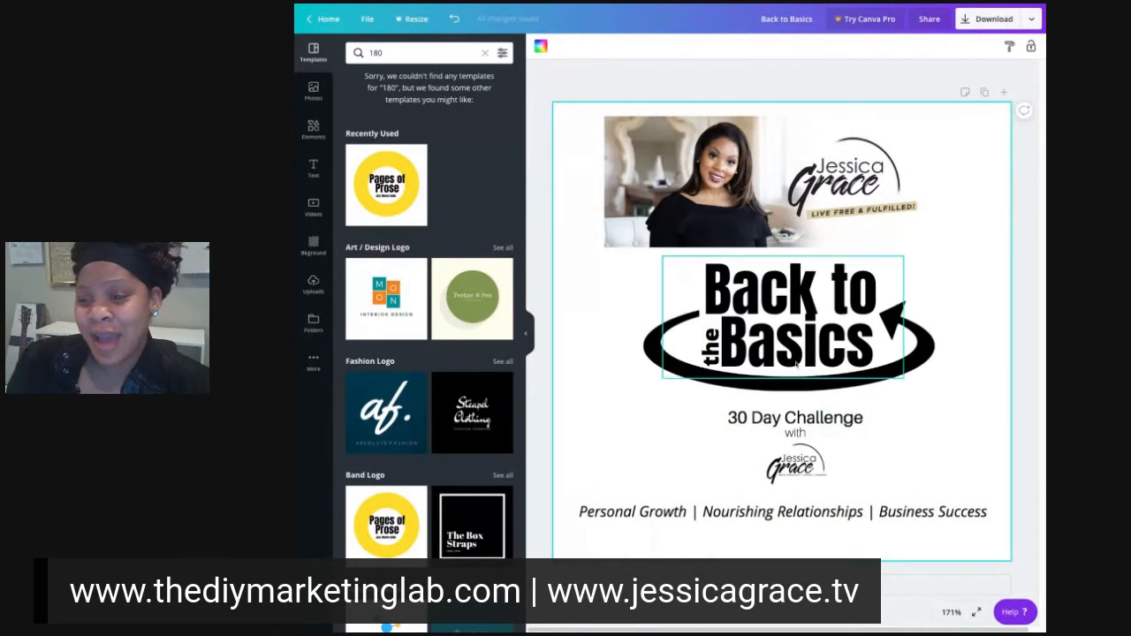
Step: Select both lines of the "Back to Basics" title text to inspect its font and display the preset font combinations
click(770, 308)
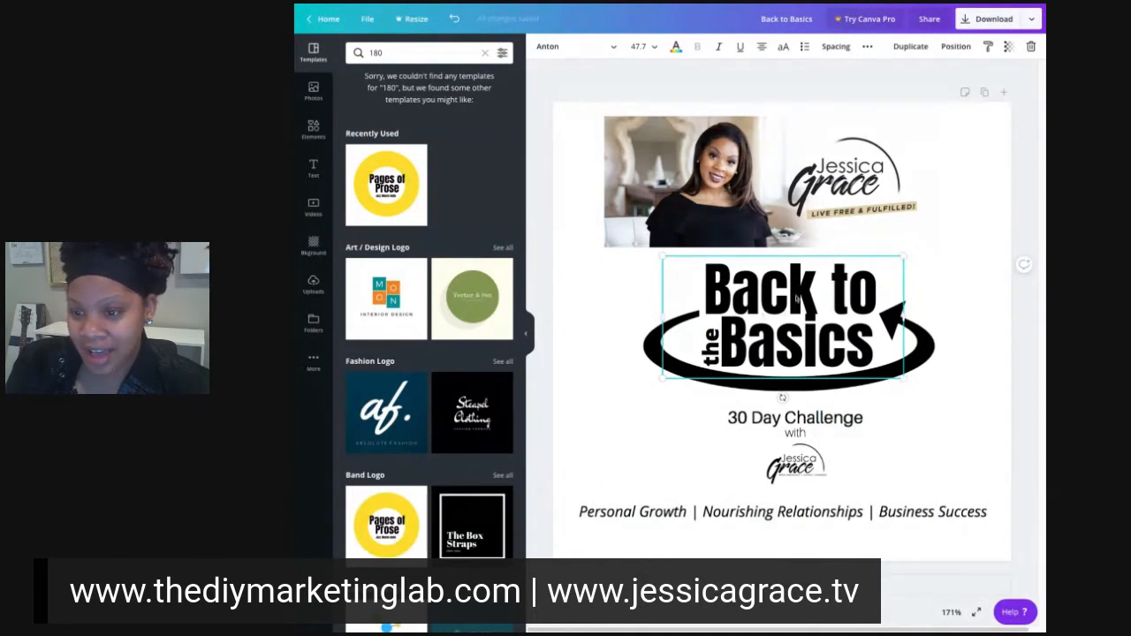
double_click(749, 312)
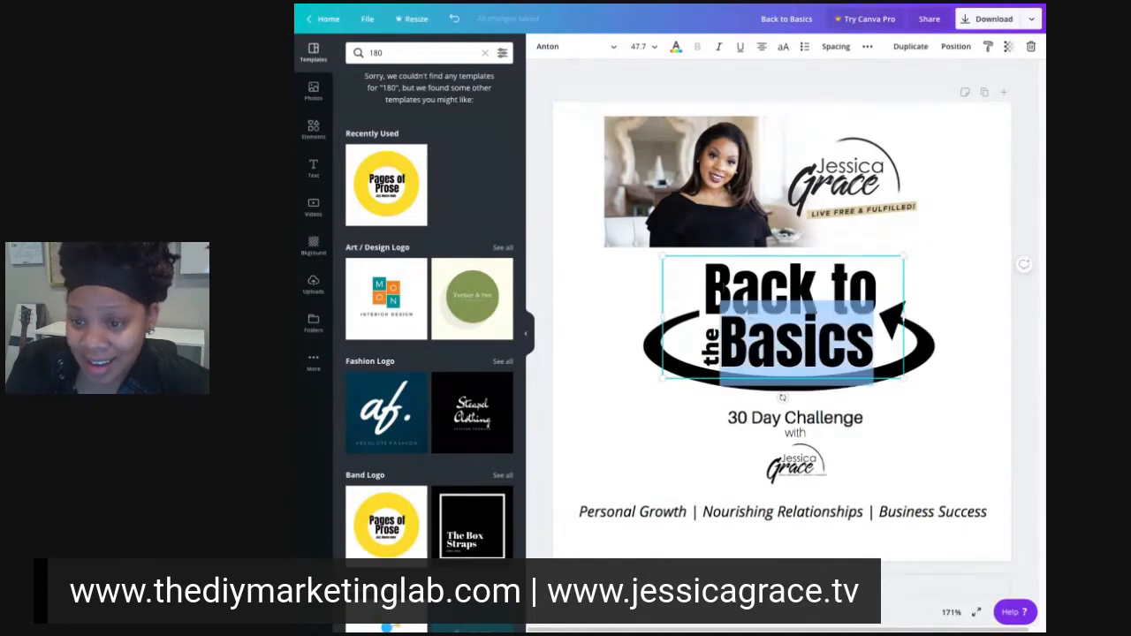
click(709, 288)
key(shift+Right)
key(shift+Right)
key(shift+Right)
key(shift+Right)
key(shift+Right)
key(shift+Right)
key(shift+Down)
key(shift+Down)
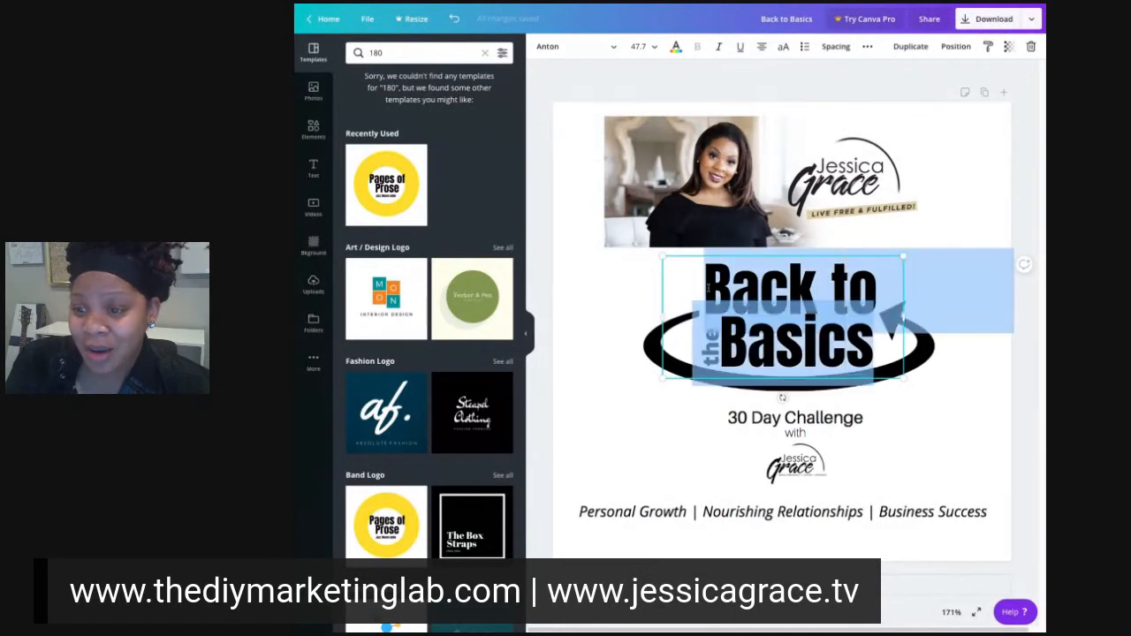
click(314, 173)
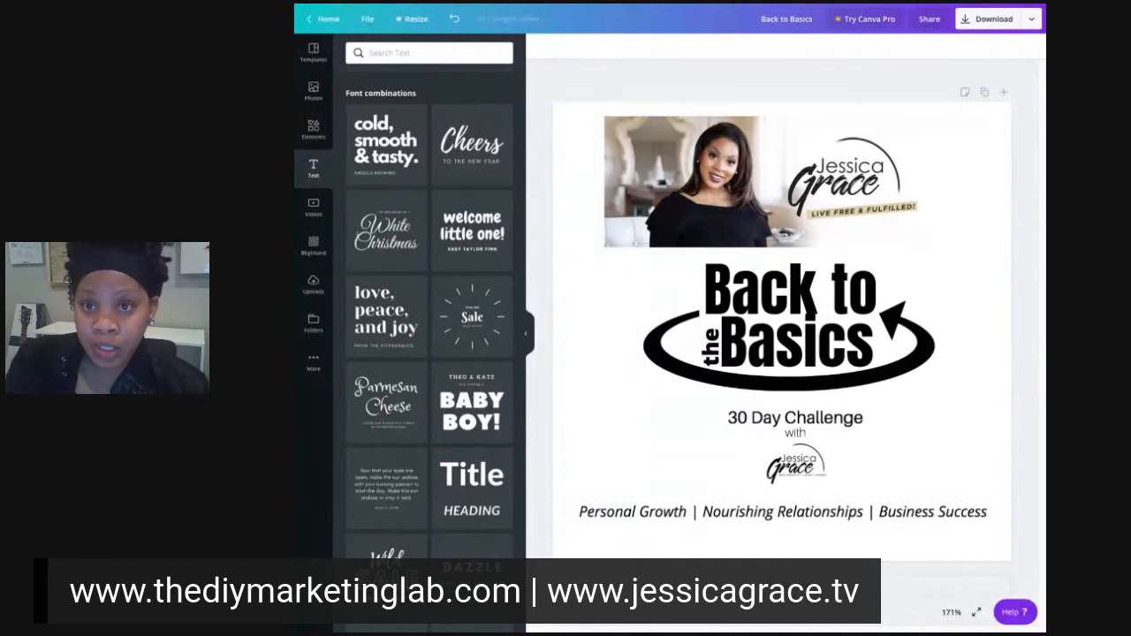
Step: Switch to the Google page in the browser and search for images of "font pairs"
key(ctrl+Tab)
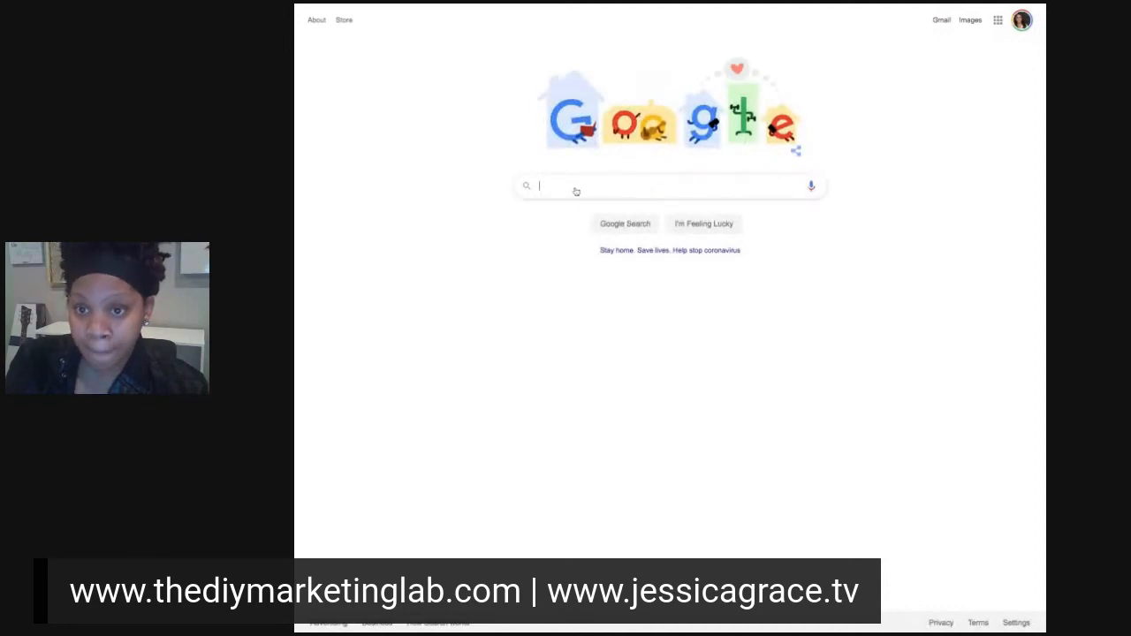
text(font pairs)
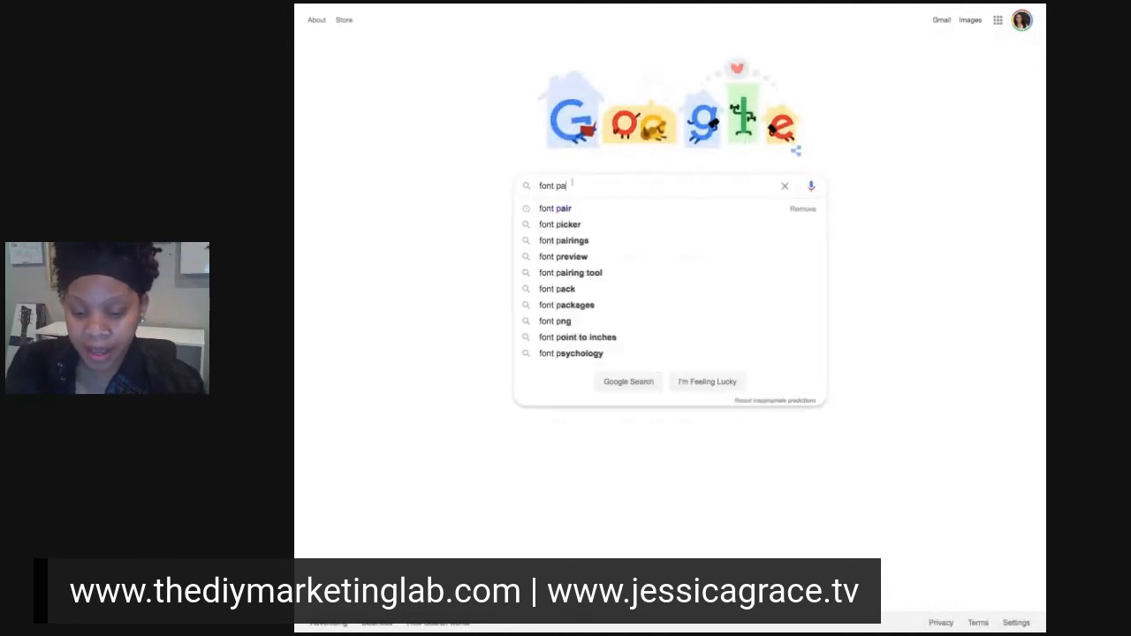
key(Return)
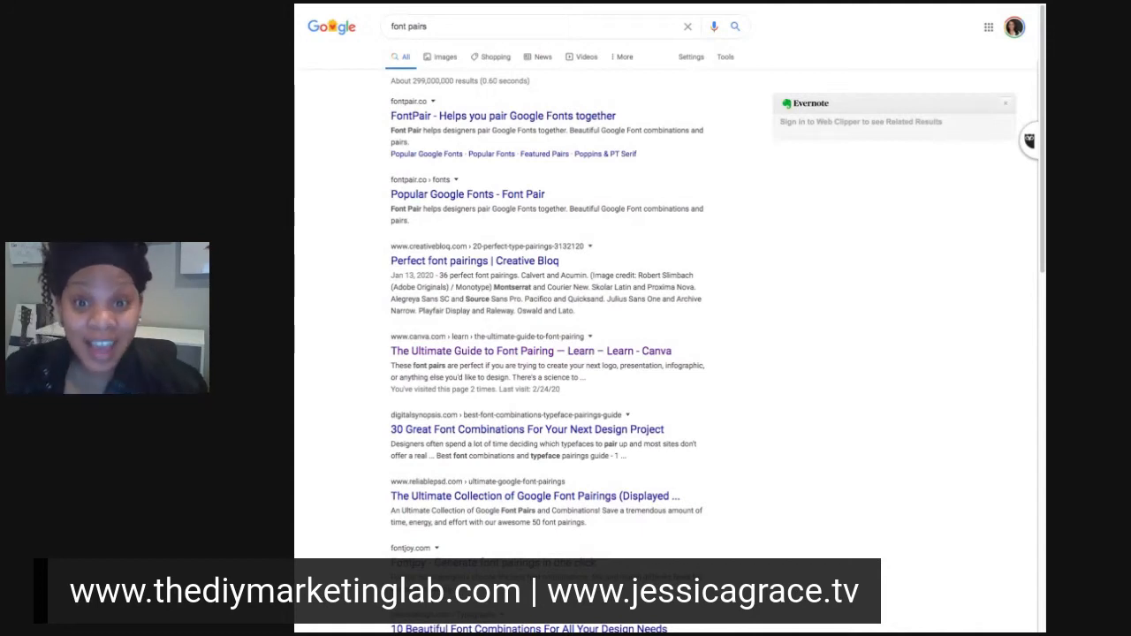
click(446, 59)
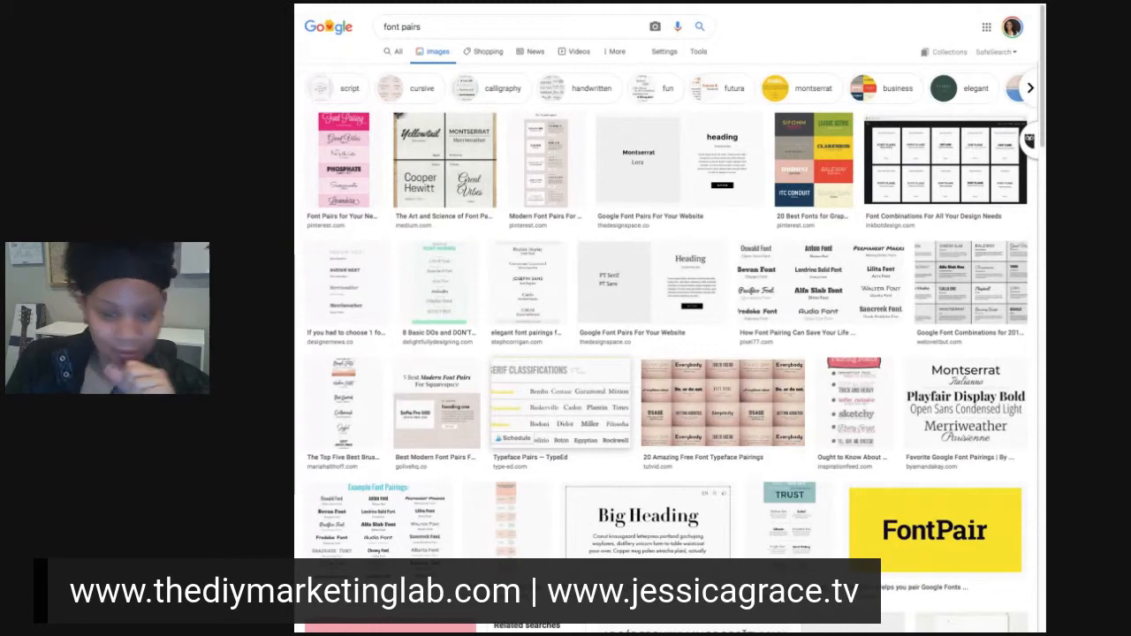
Step: Preview the "Example Font Pairings" chart and the 2019 Google font combinations chart, closing each preview to return to the image results
click(383, 546)
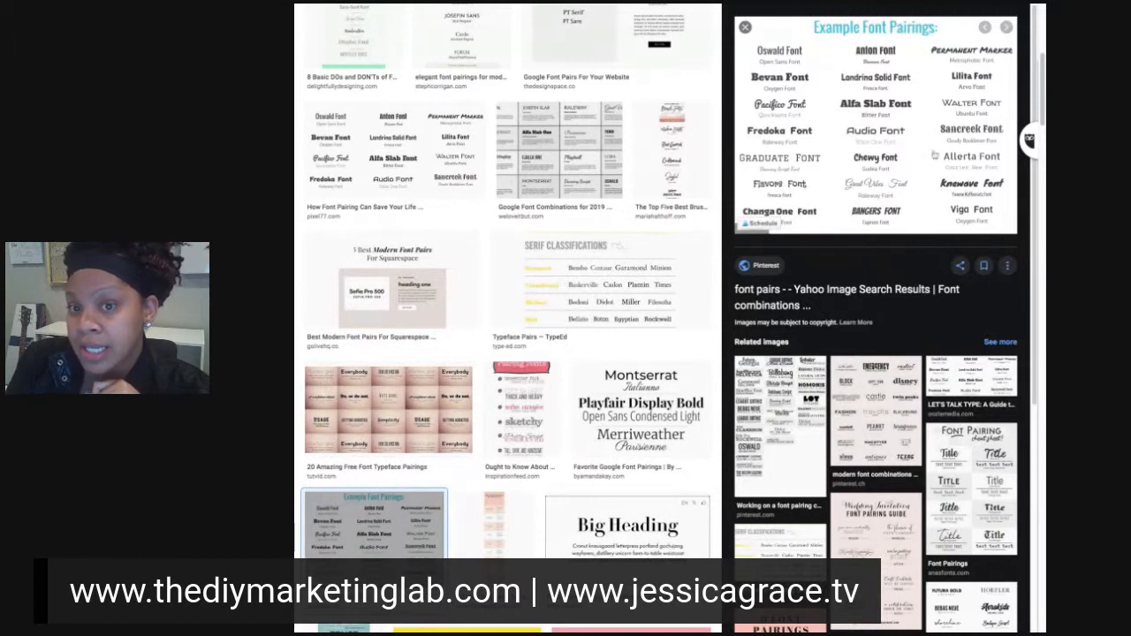
click(745, 27)
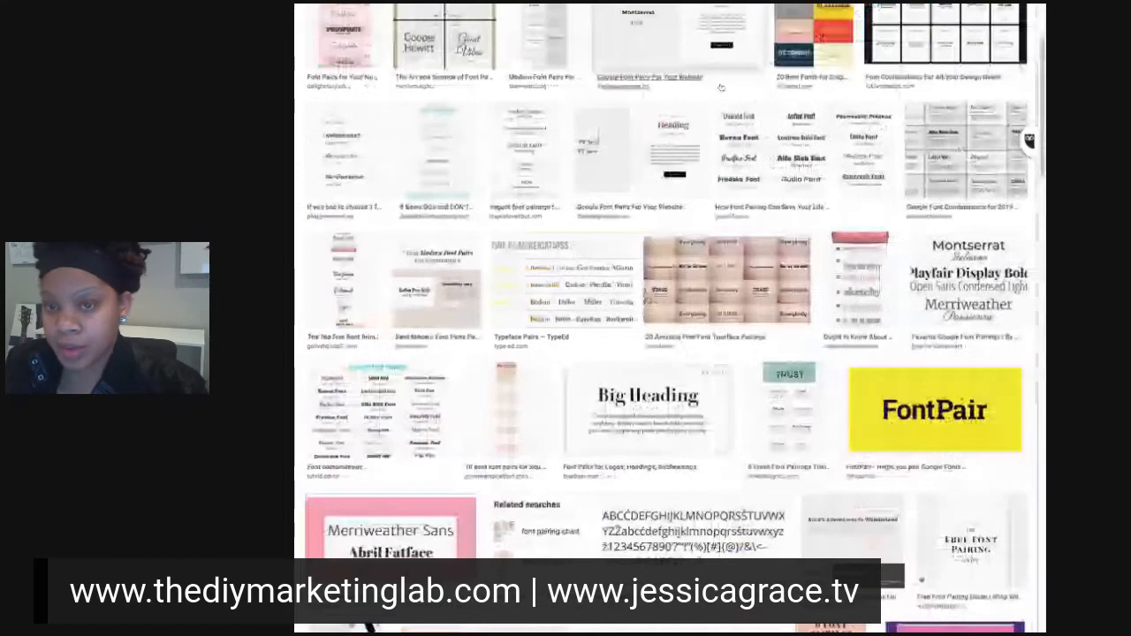
scroll(569, 261, up, 2)
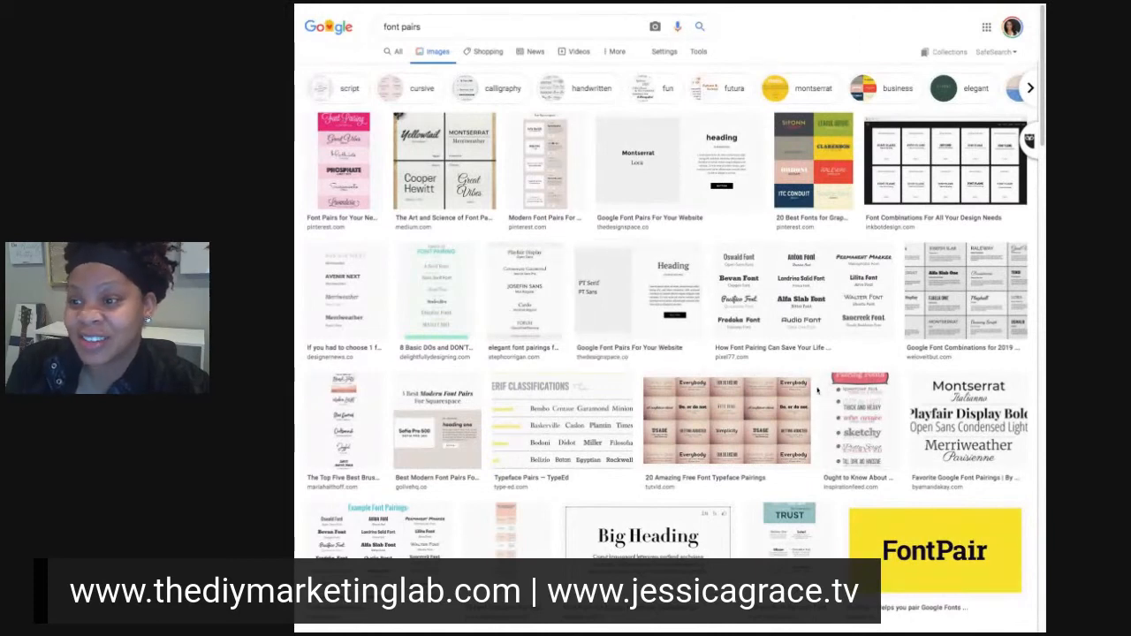
click(965, 292)
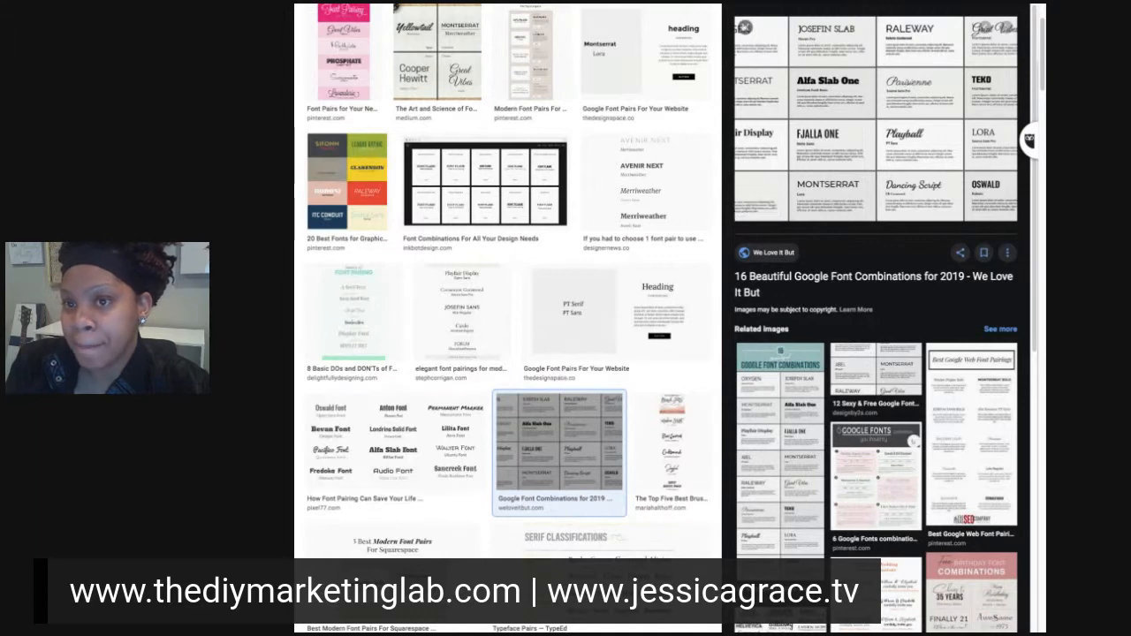
click(745, 27)
scroll(538, 327, up, 2)
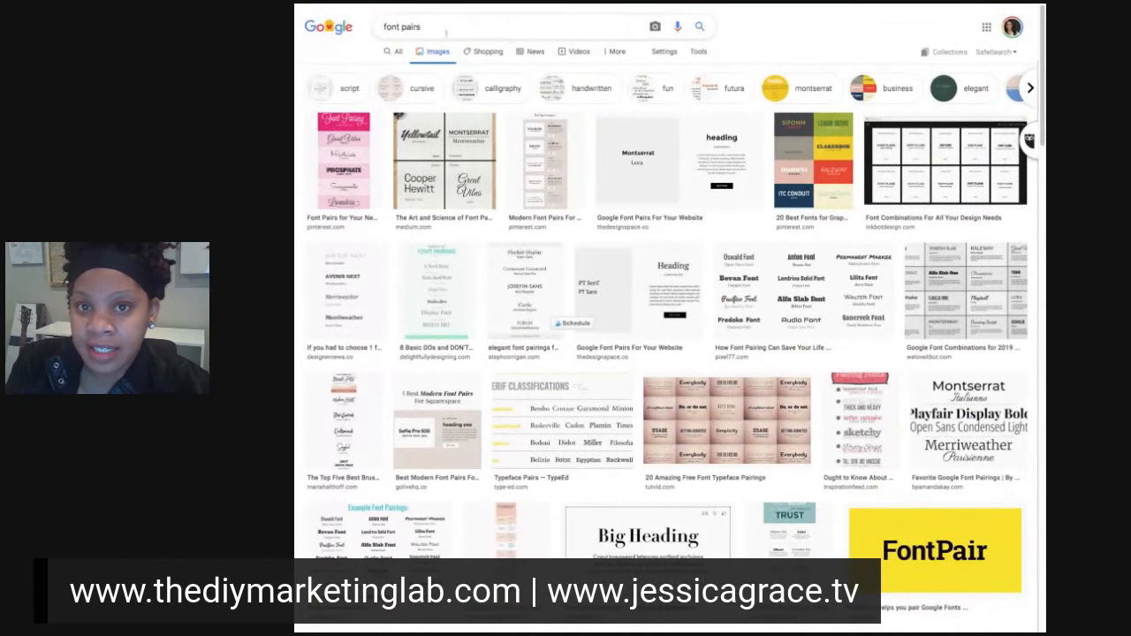
Step: Change the image search to "font combinations" and browse the resulting font charts
drag(422, 27, 401, 28)
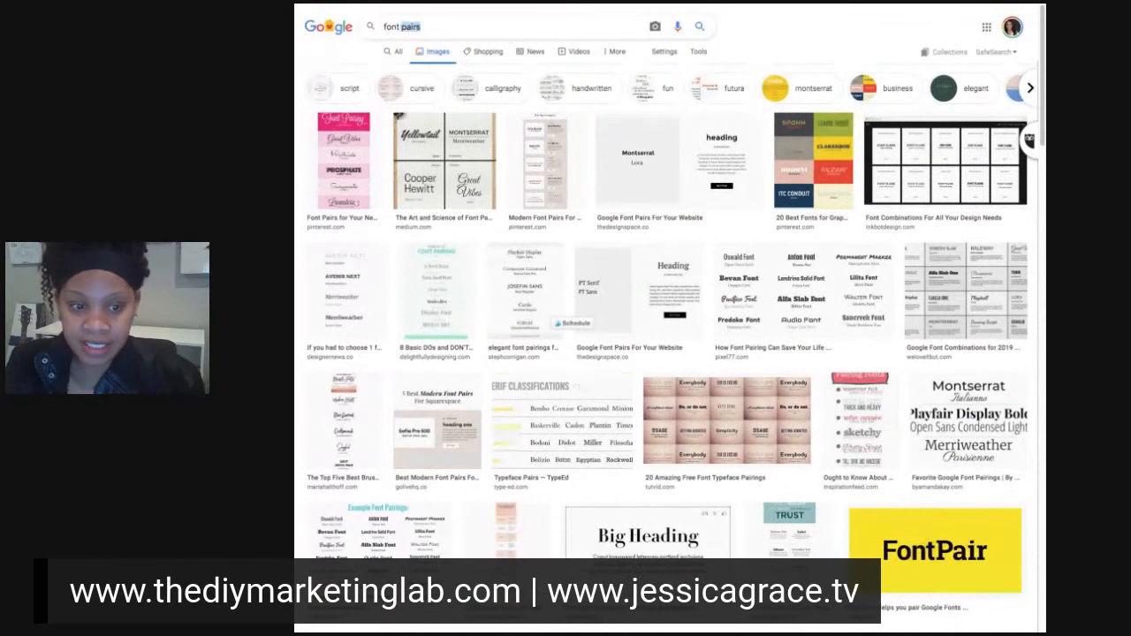
text(combinations)
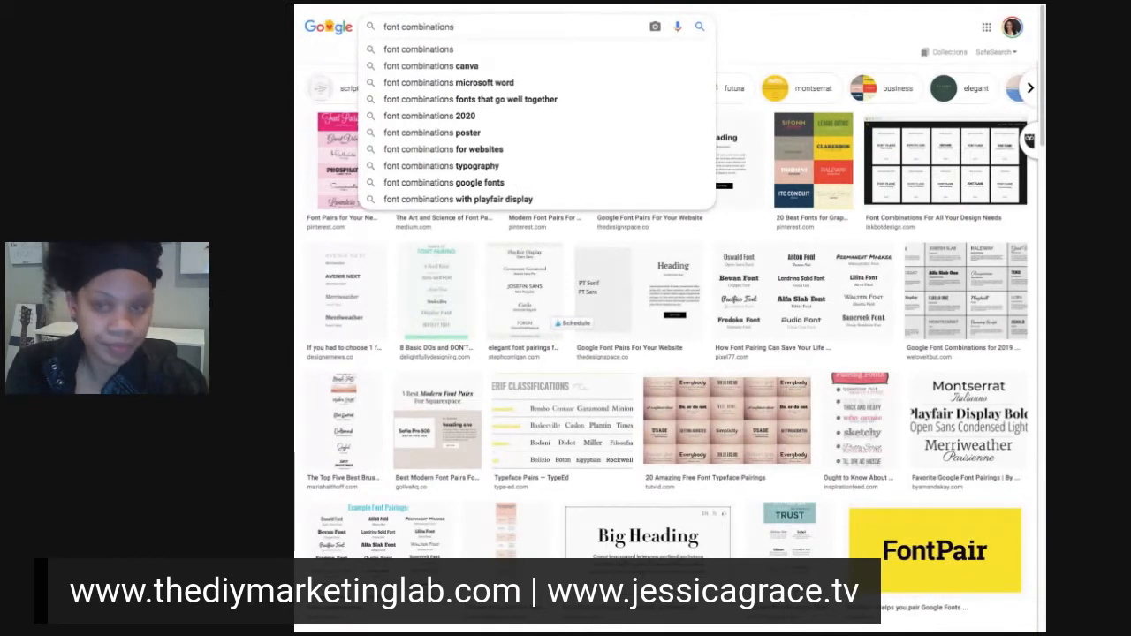
key(Return)
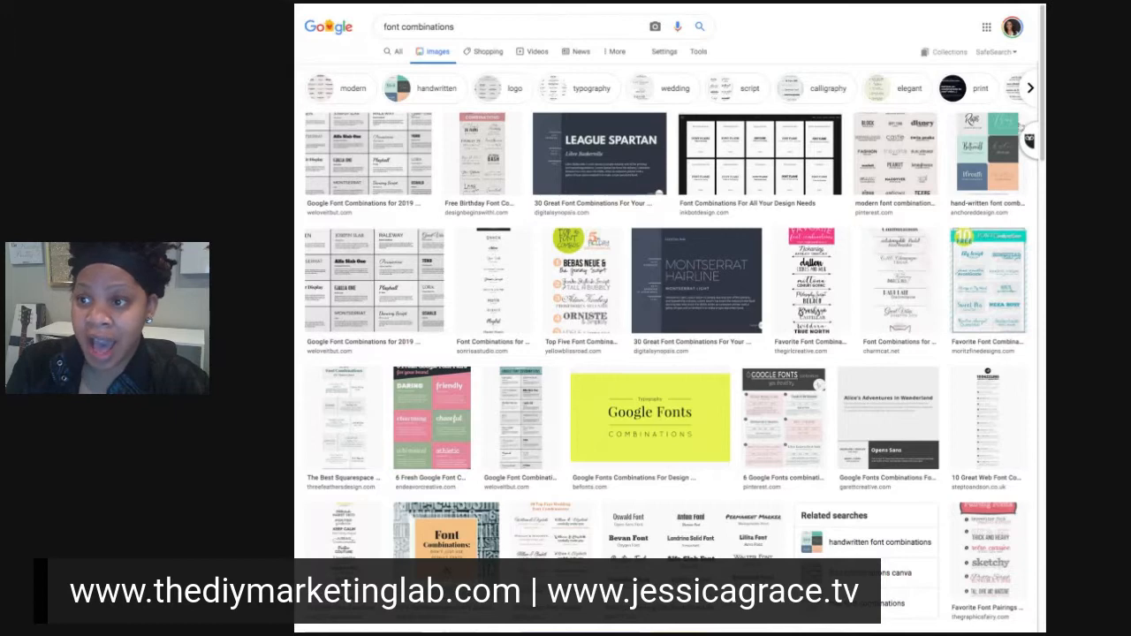
scroll(1044, 103, down, 1)
scroll(1044, 103, down, 5)
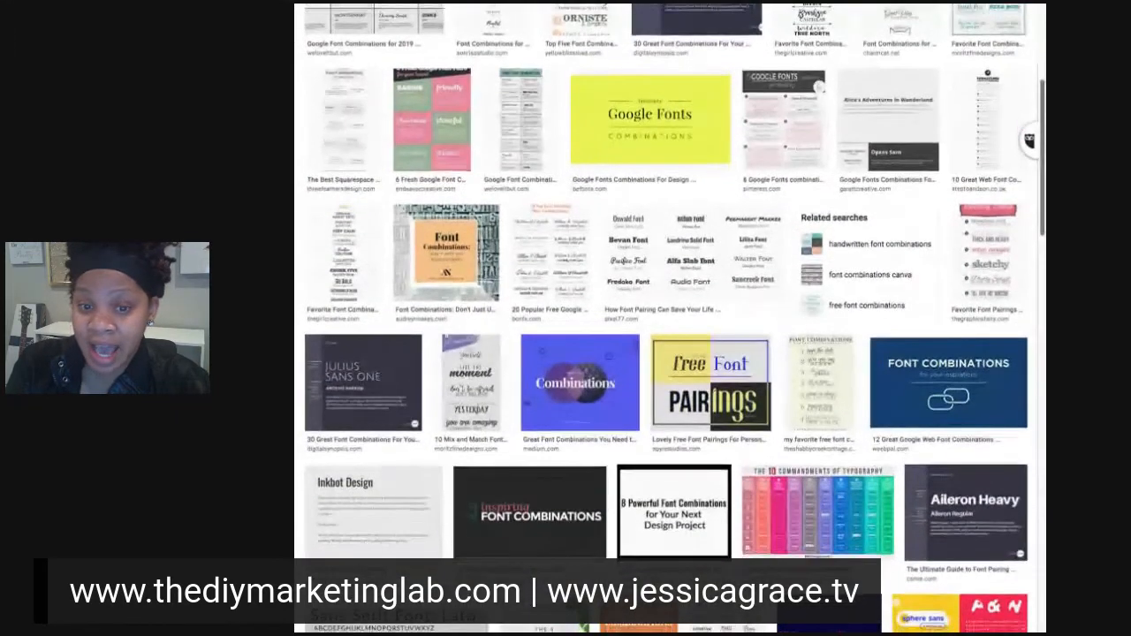
scroll(661, 318, down, 1)
scroll(661, 319, down, 7)
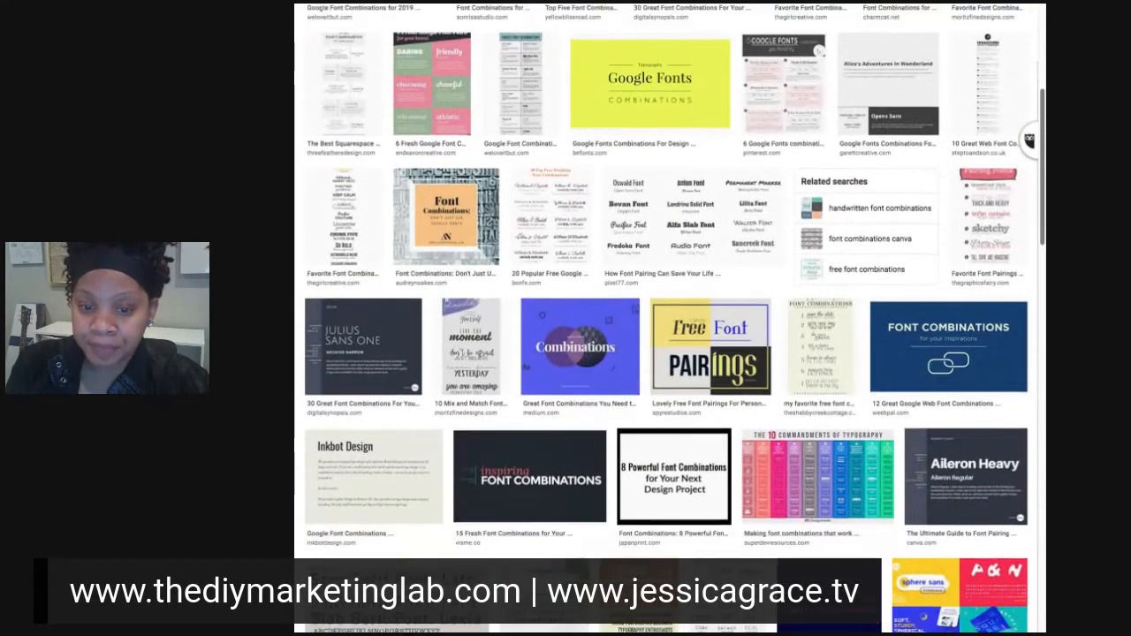
Step: Browse the "font combinations" image results and preview the "Top Five Font Combinations" chart from Yellow Bliss Road
scroll(670, 318, down, 4)
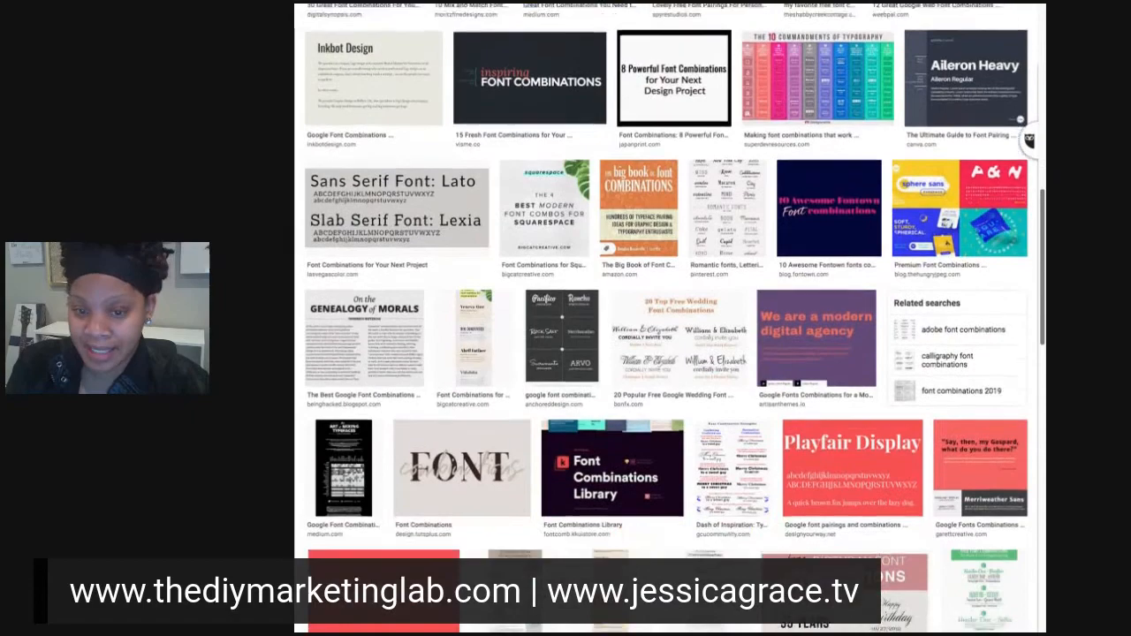
scroll(670, 318, down, 9)
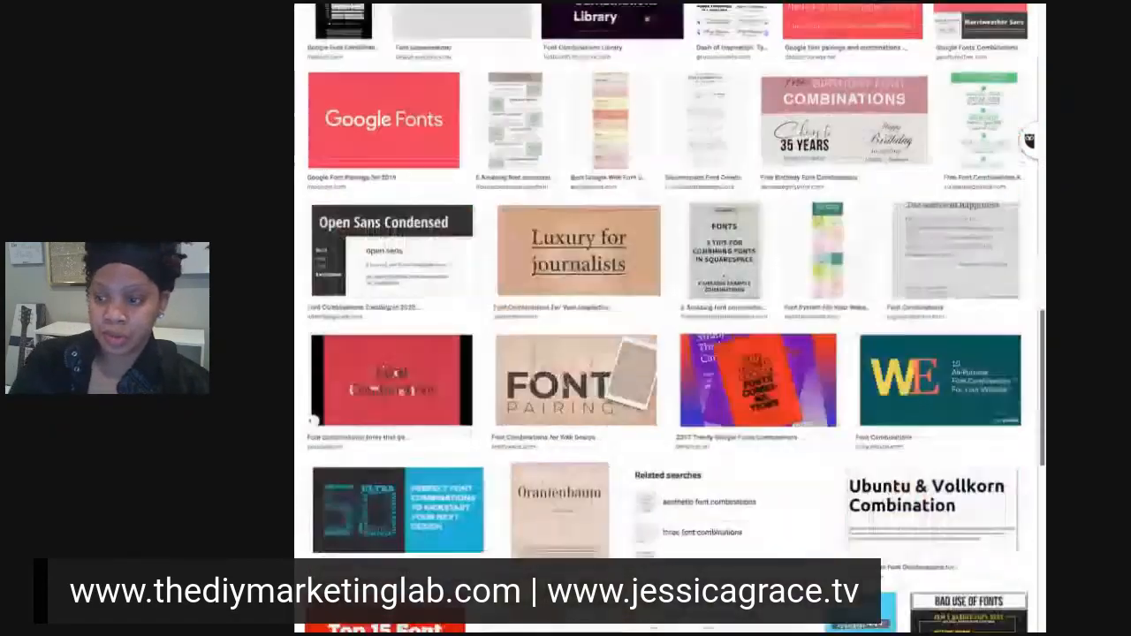
scroll(670, 319, up, 15)
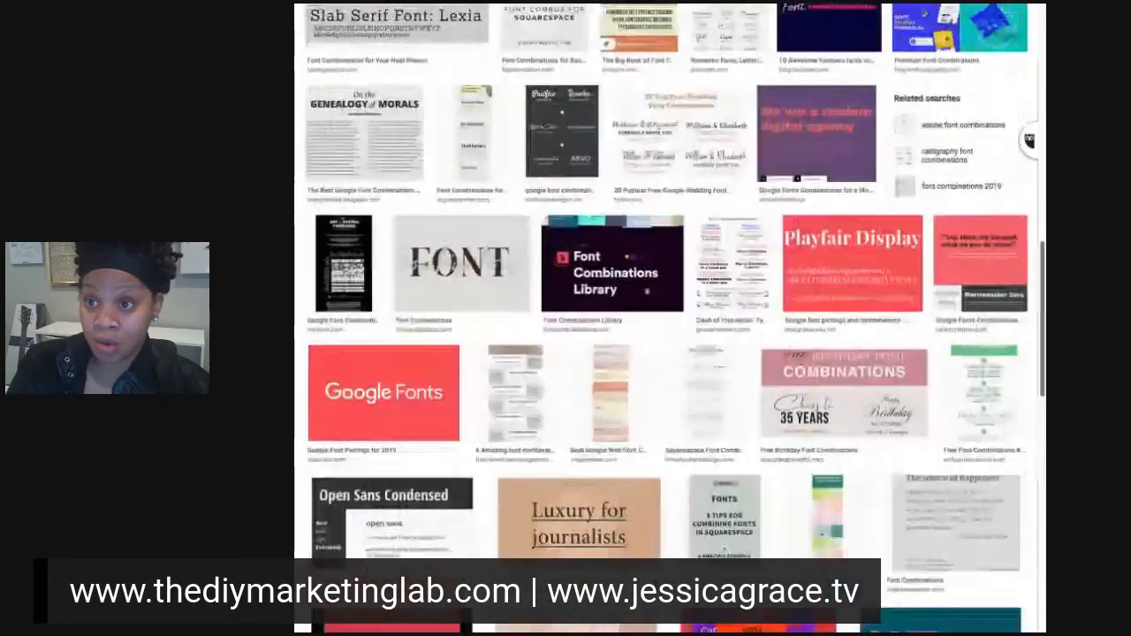
scroll(1042, 178, up, 1)
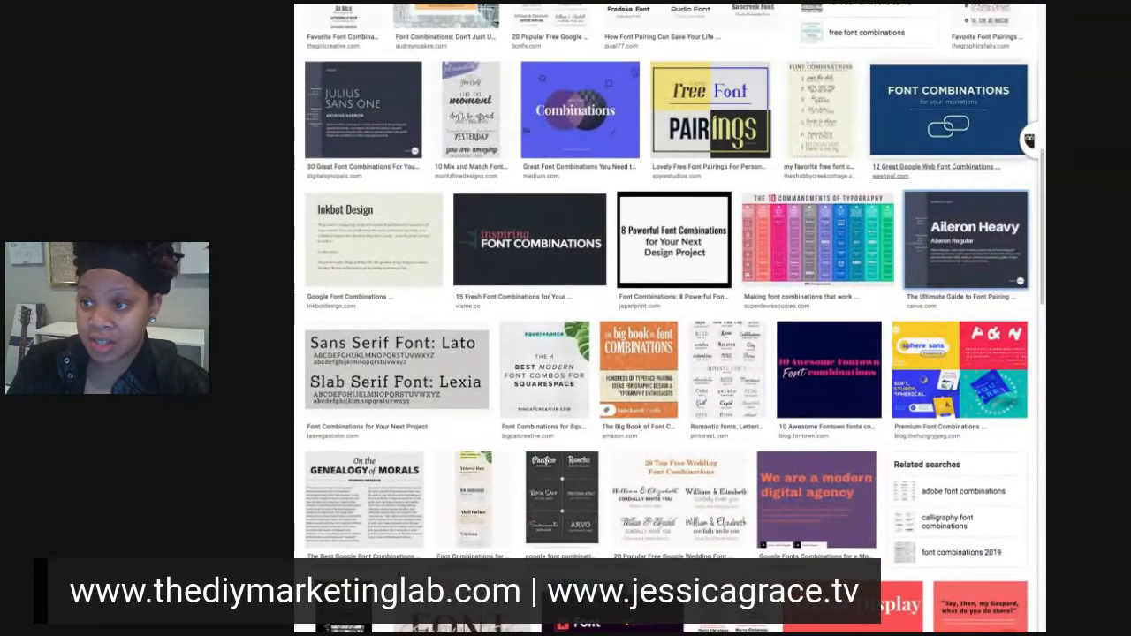
scroll(1041, 178, up, 1)
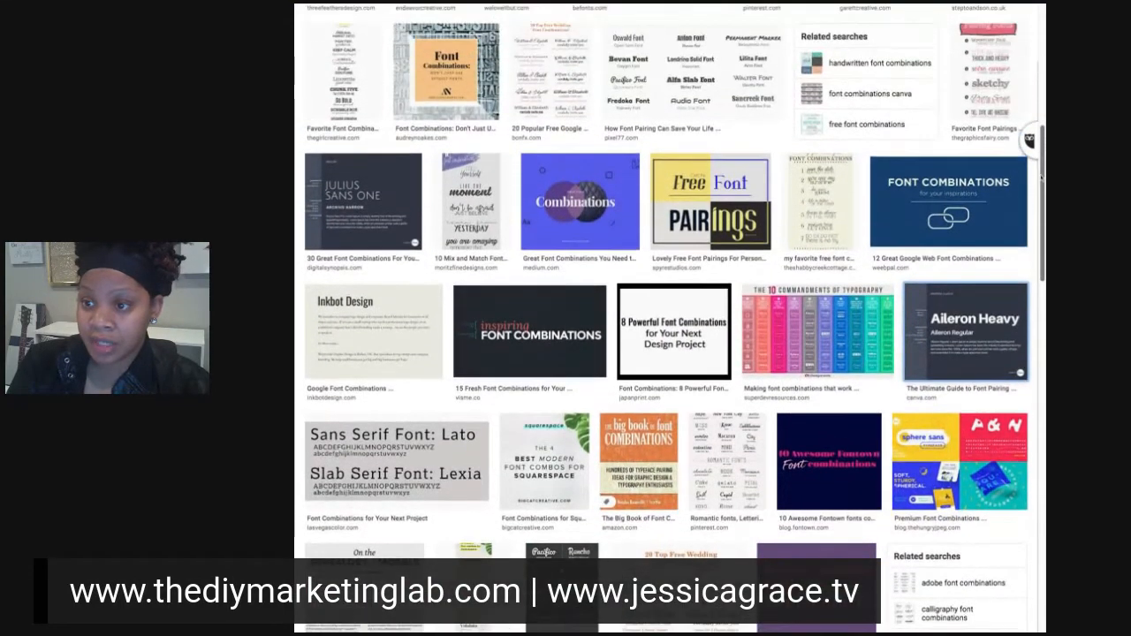
scroll(670, 318, up, 5)
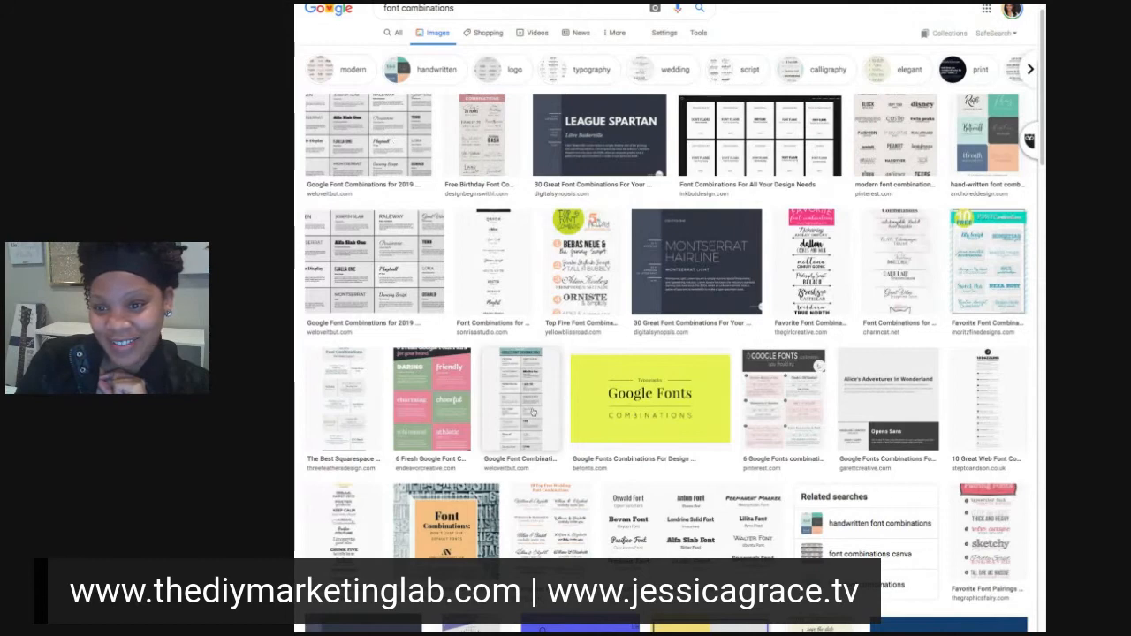
click(580, 263)
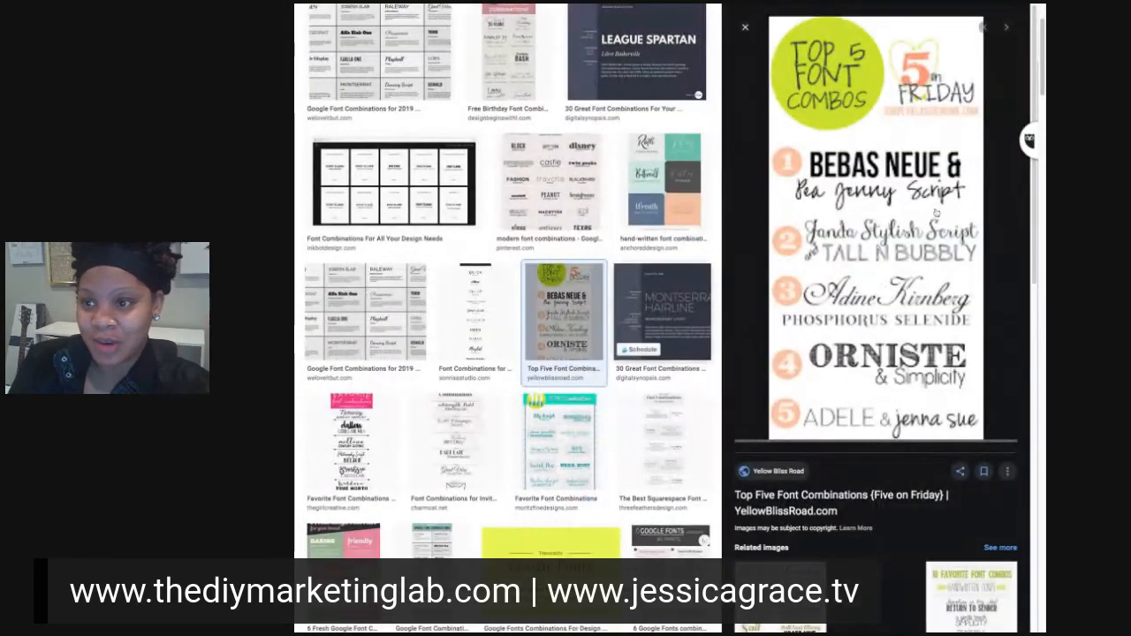
scroll(562, 309, up, 2)
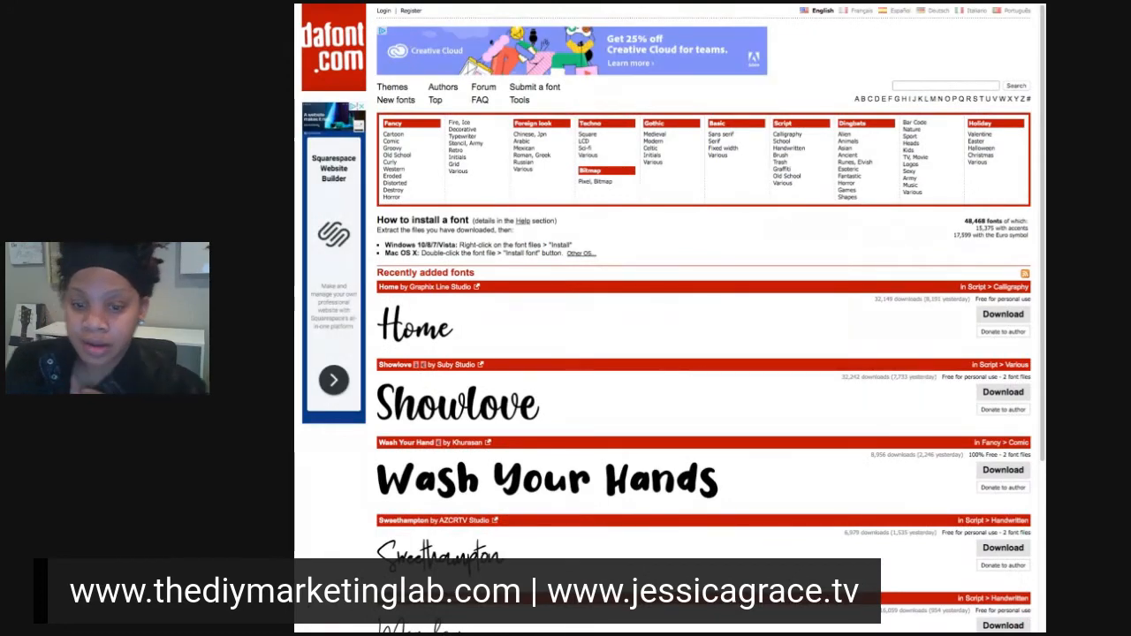
Step: Switch to dafont.com, open the page of the "Home" script font and examine its licence note and character set
scroll(670, 318, down, 3)
scroll(670, 318, up, 3)
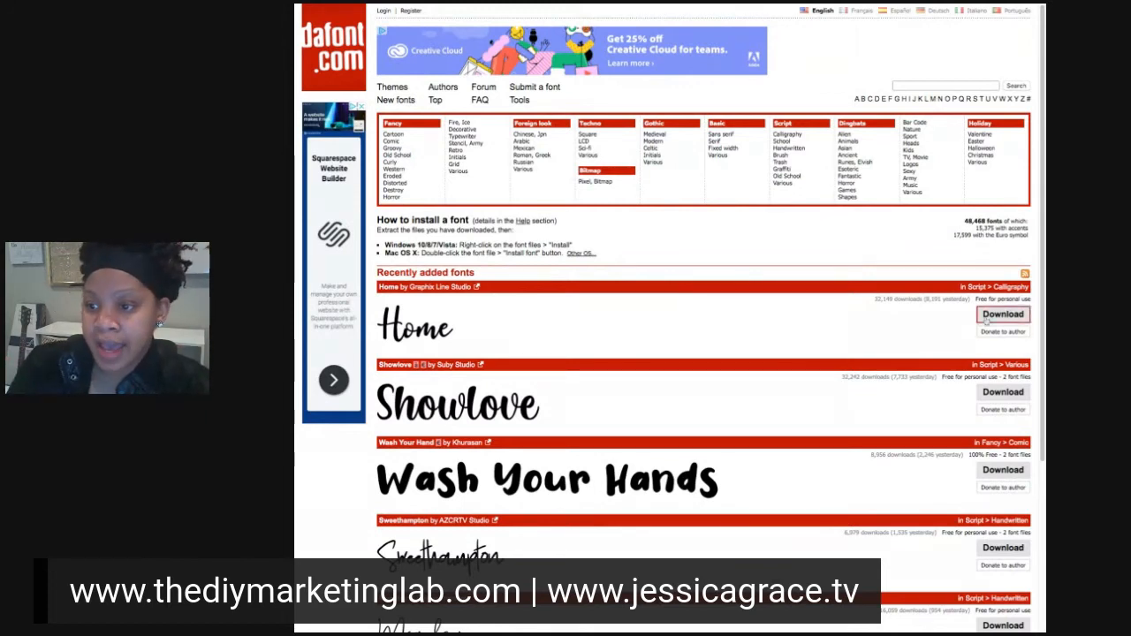
click(417, 329)
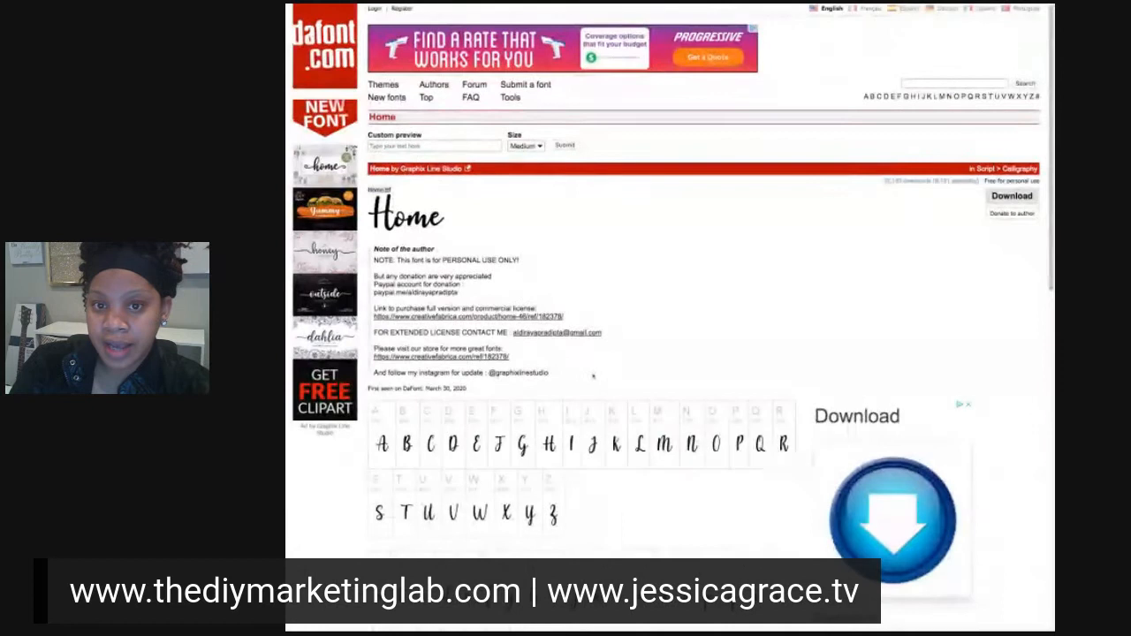
scroll(565, 371, down, 1)
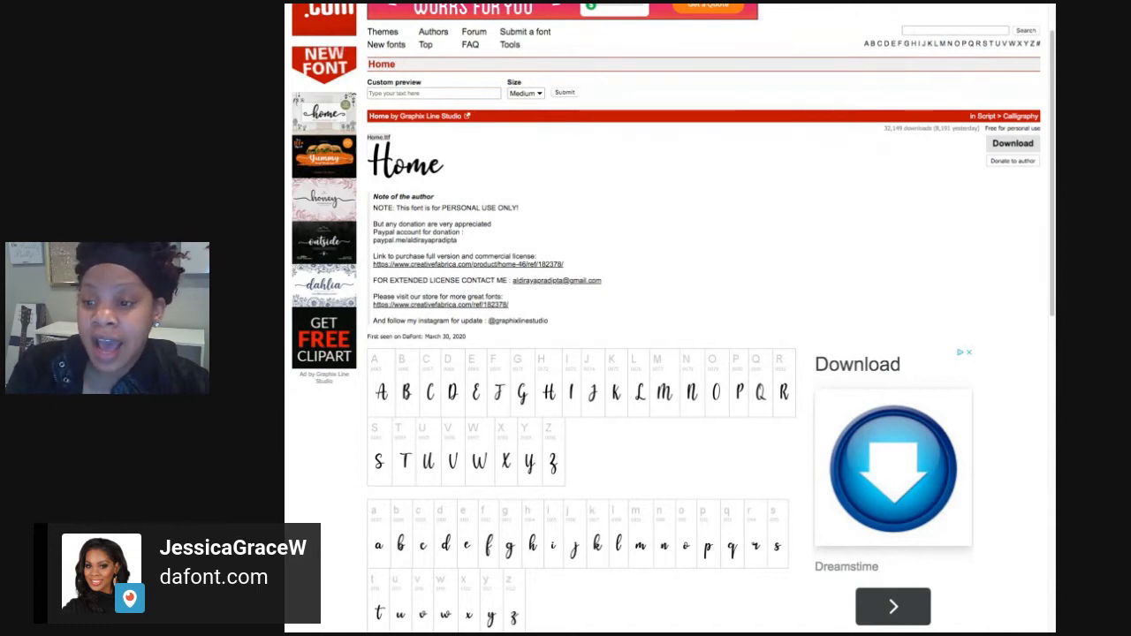
scroll(673, 319, down, 1)
scroll(673, 318, down, 3)
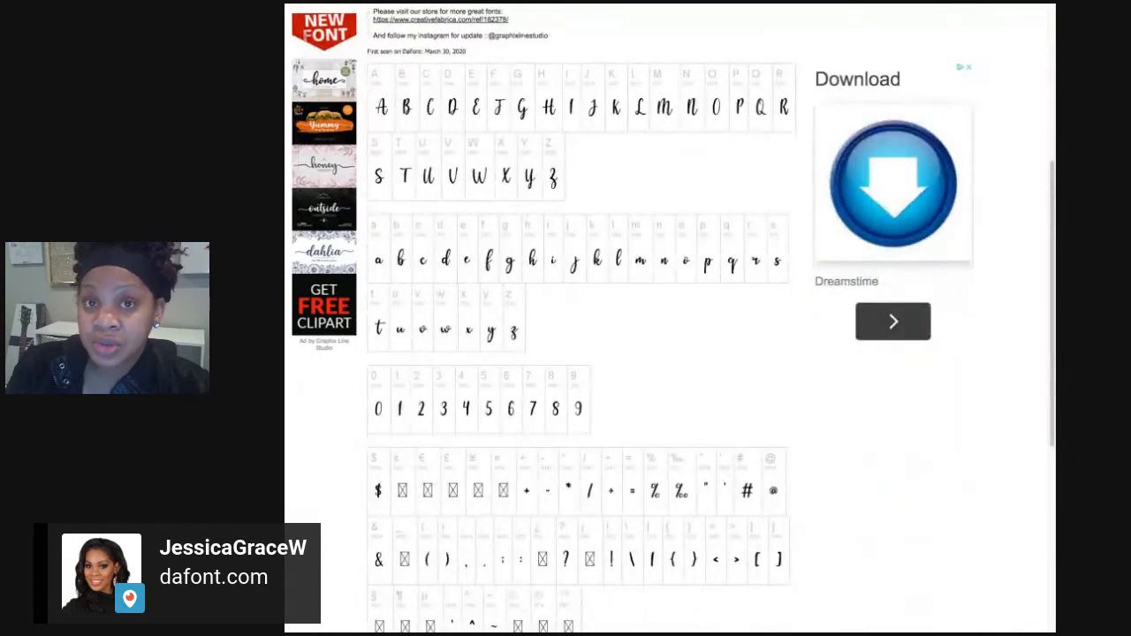
scroll(674, 318, up, 4)
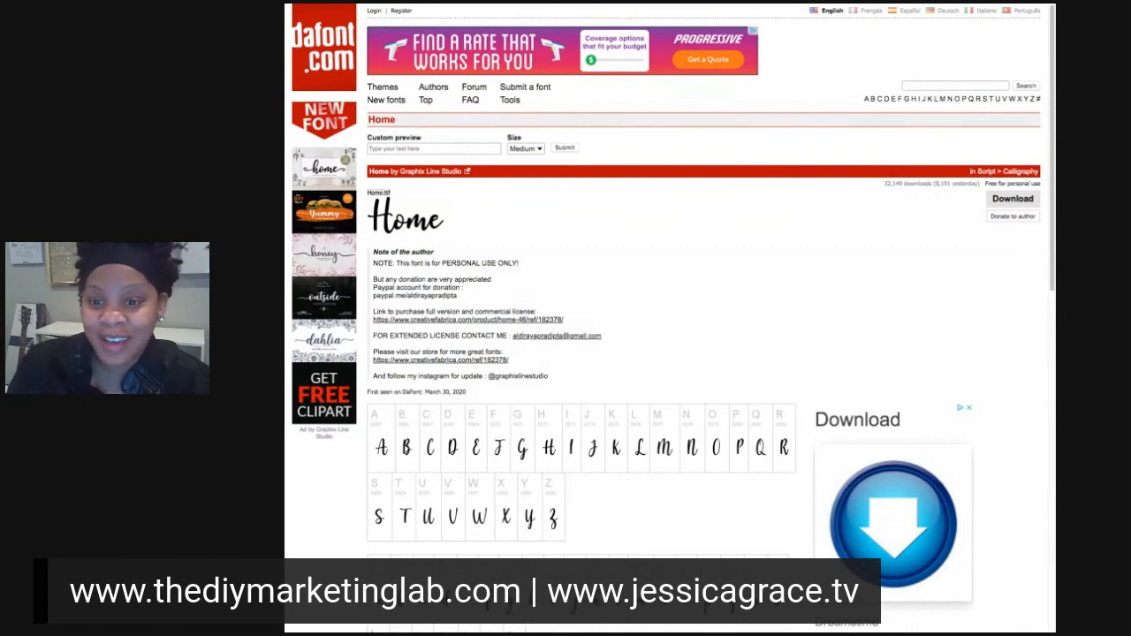
scroll(671, 318, down, 2)
scroll(672, 318, up, 2)
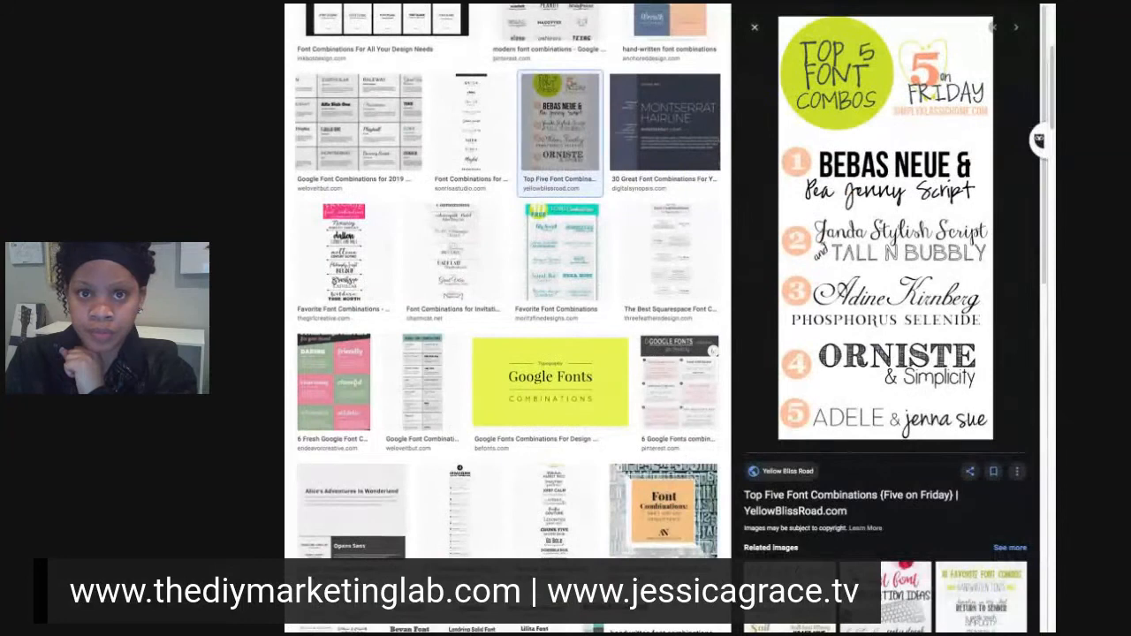
Step: Return to the Canva logo design and check the font of the "Personal Growth | Nourishing Relationships | Business Success" tagline
key(Escape)
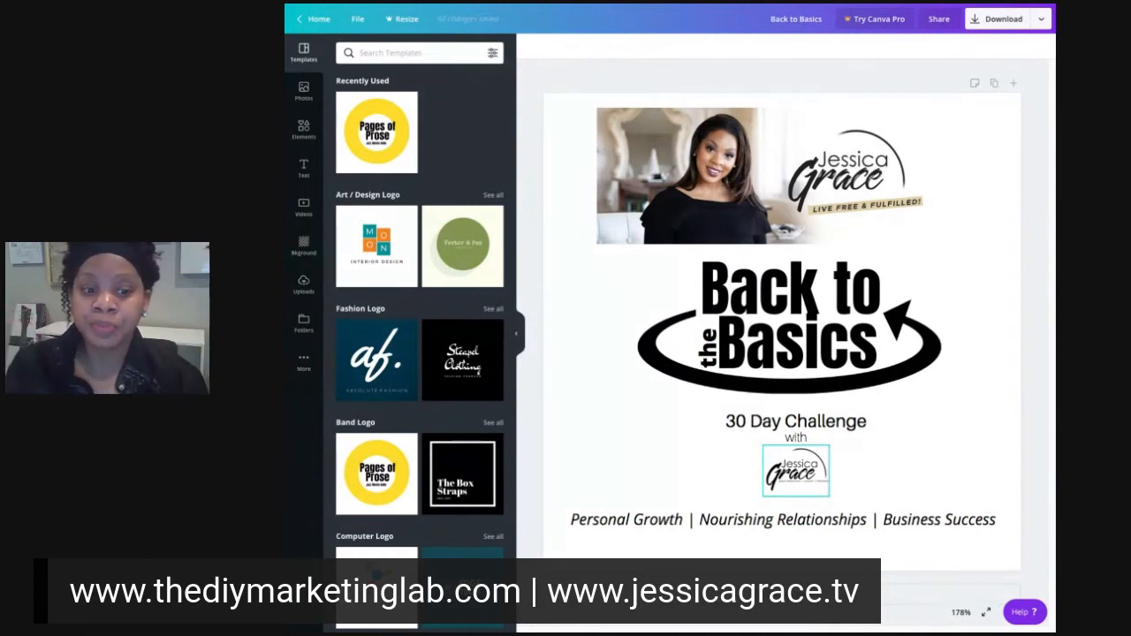
click(599, 524)
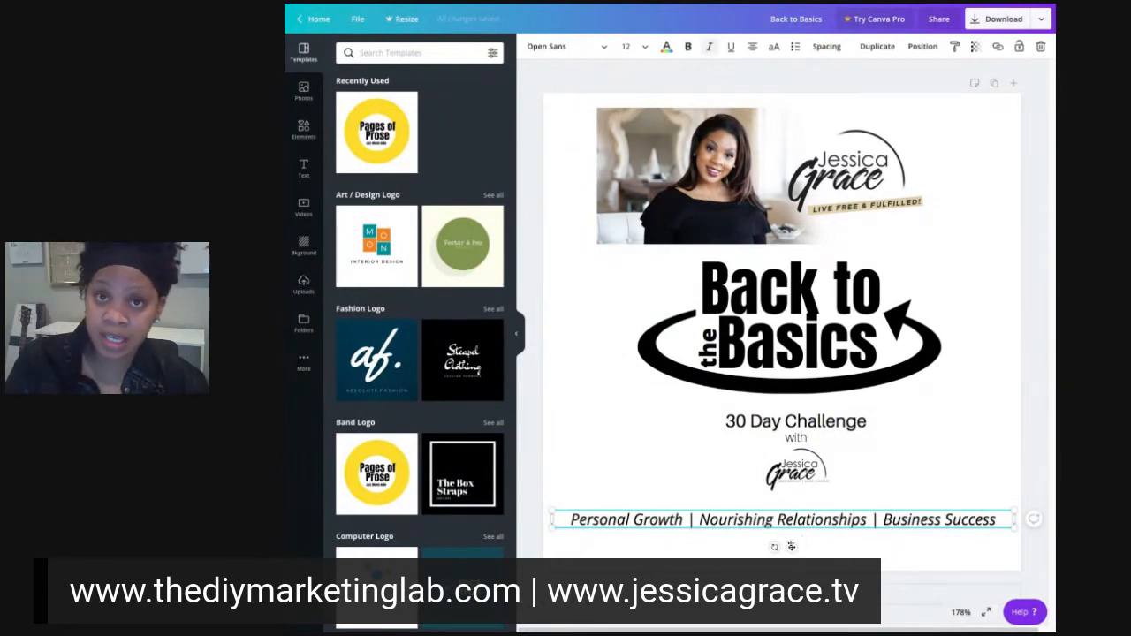
click(844, 543)
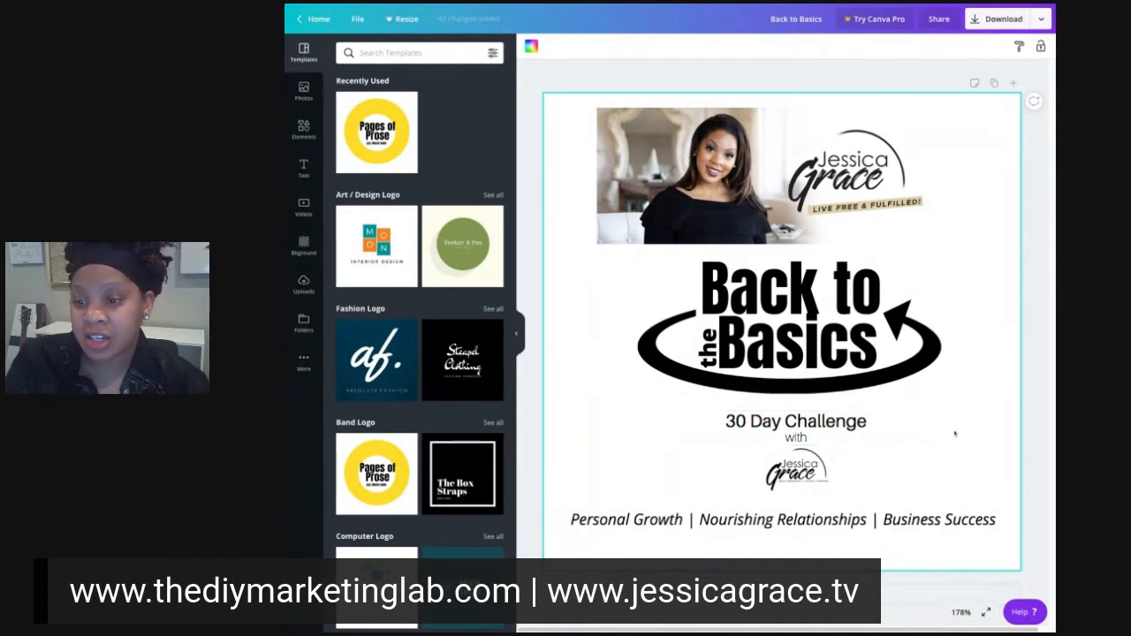
Step: Change the font of both lines of the "Back to Basics" title text to Antonio Light
click(778, 308)
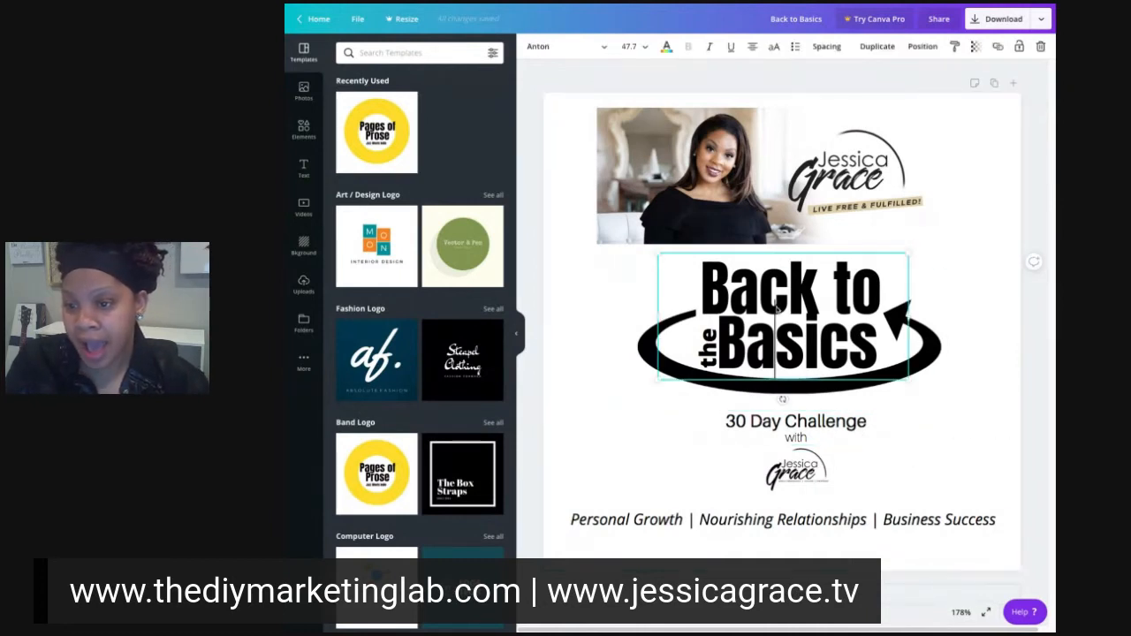
double_click(778, 309)
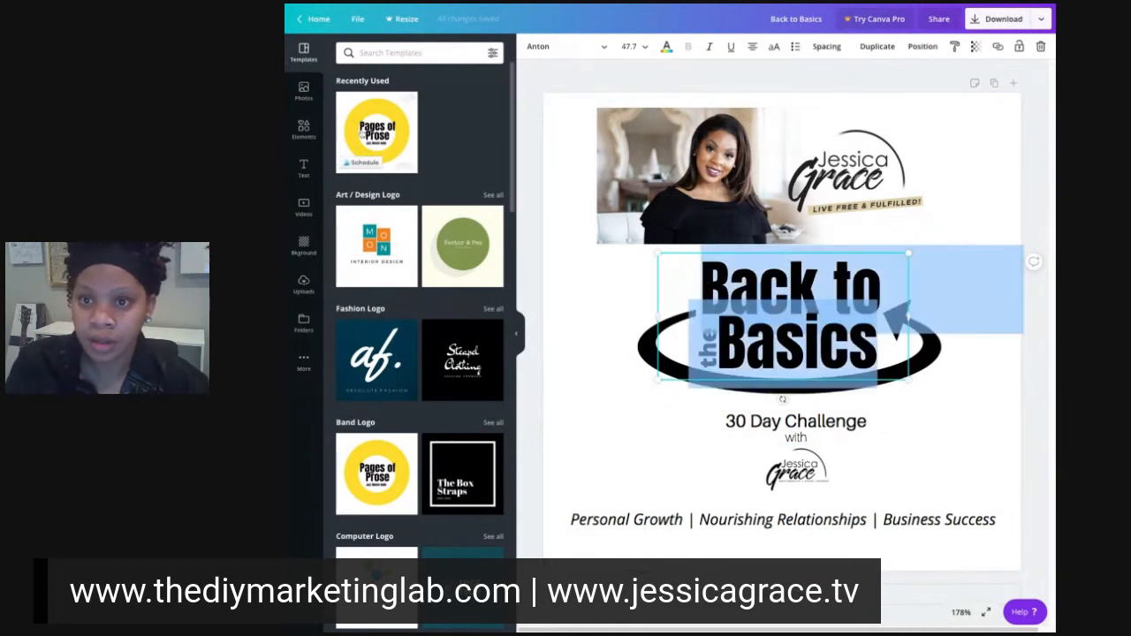
click(549, 49)
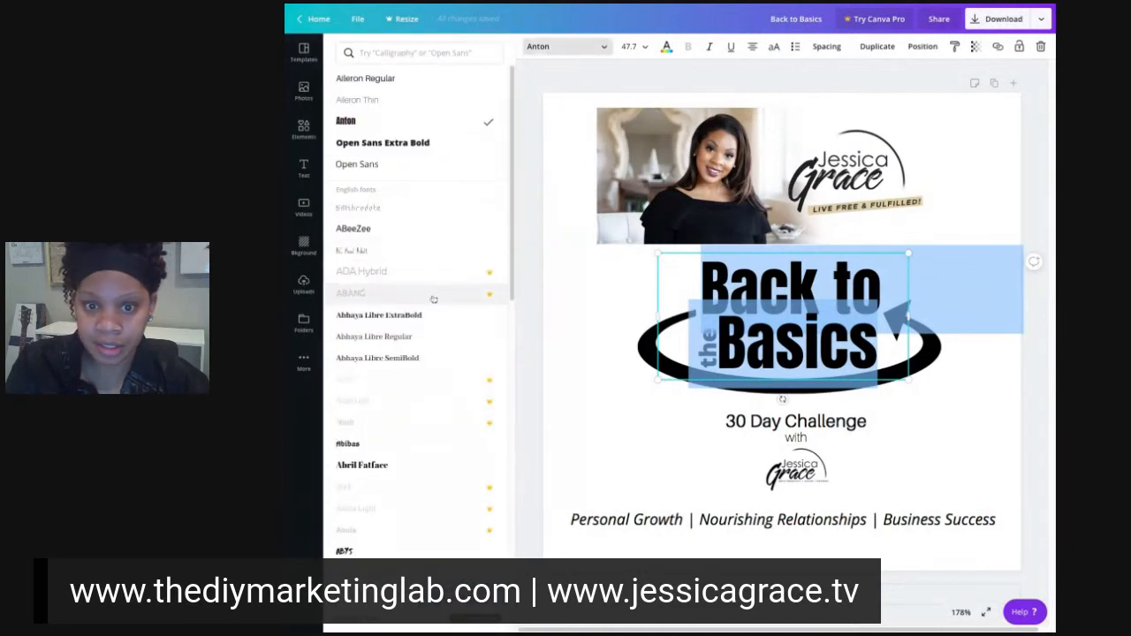
scroll(445, 380, down, 5)
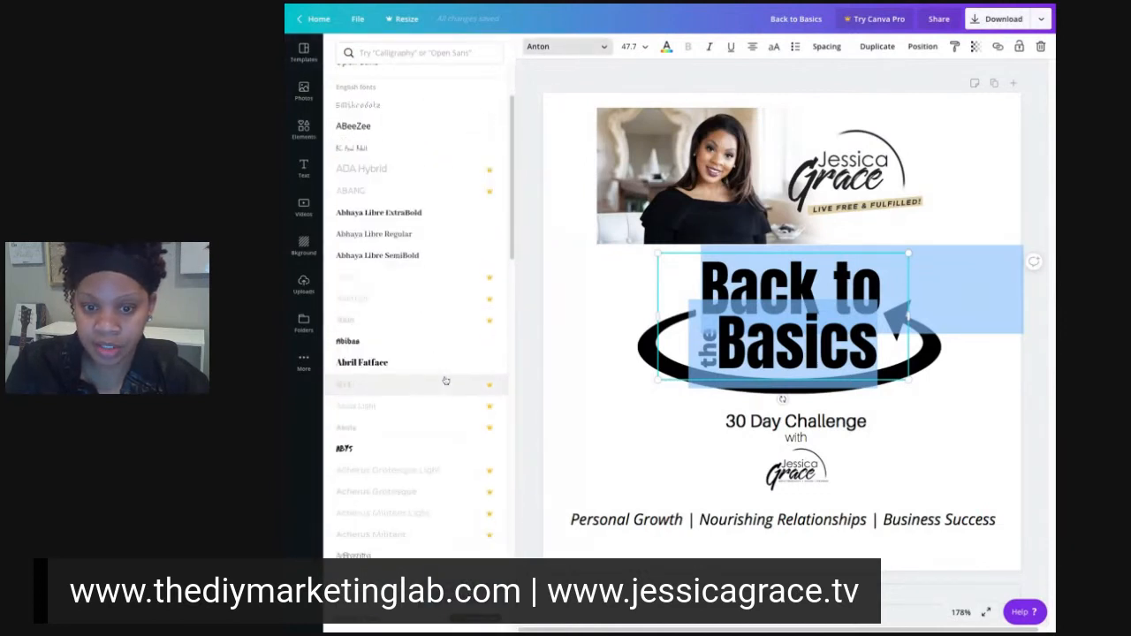
scroll(442, 380, down, 1)
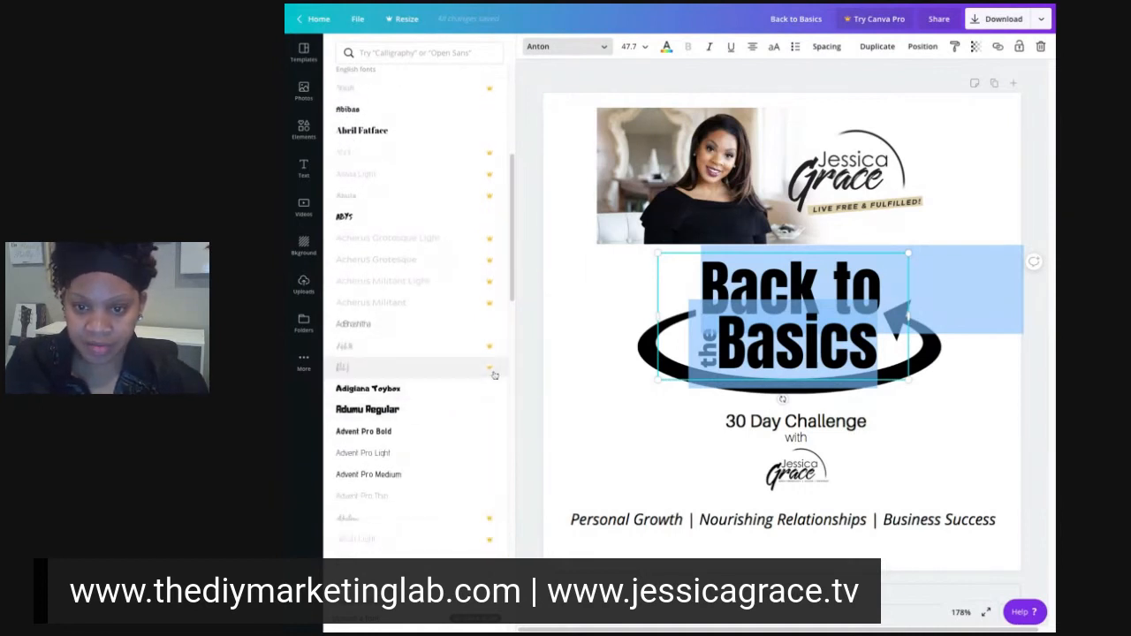
scroll(451, 386, down, 5)
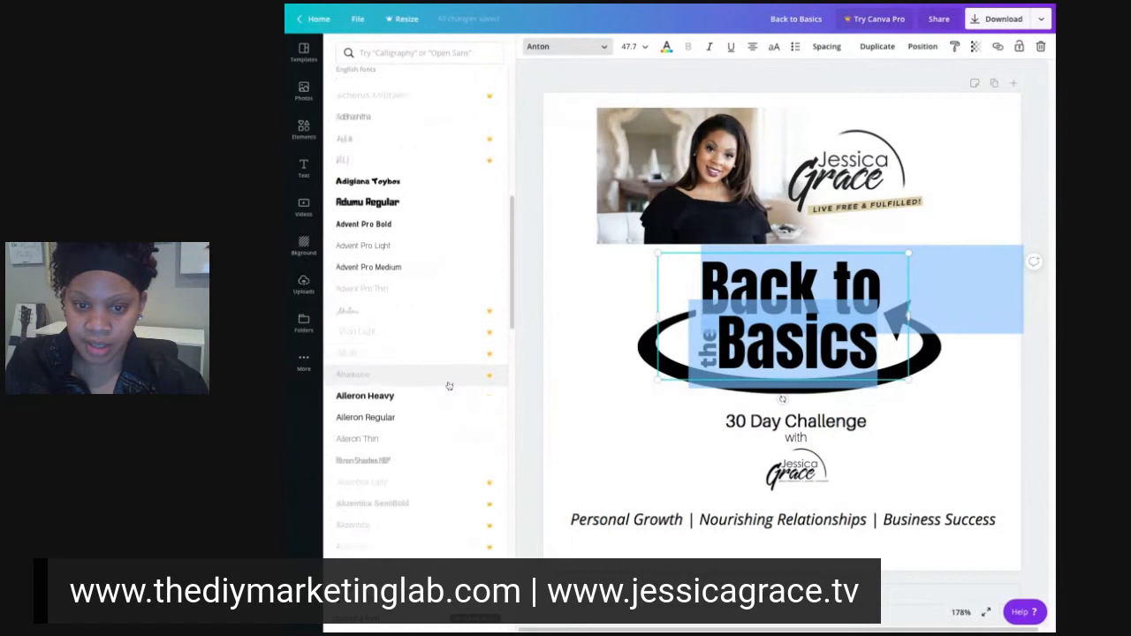
scroll(449, 386, down, 2)
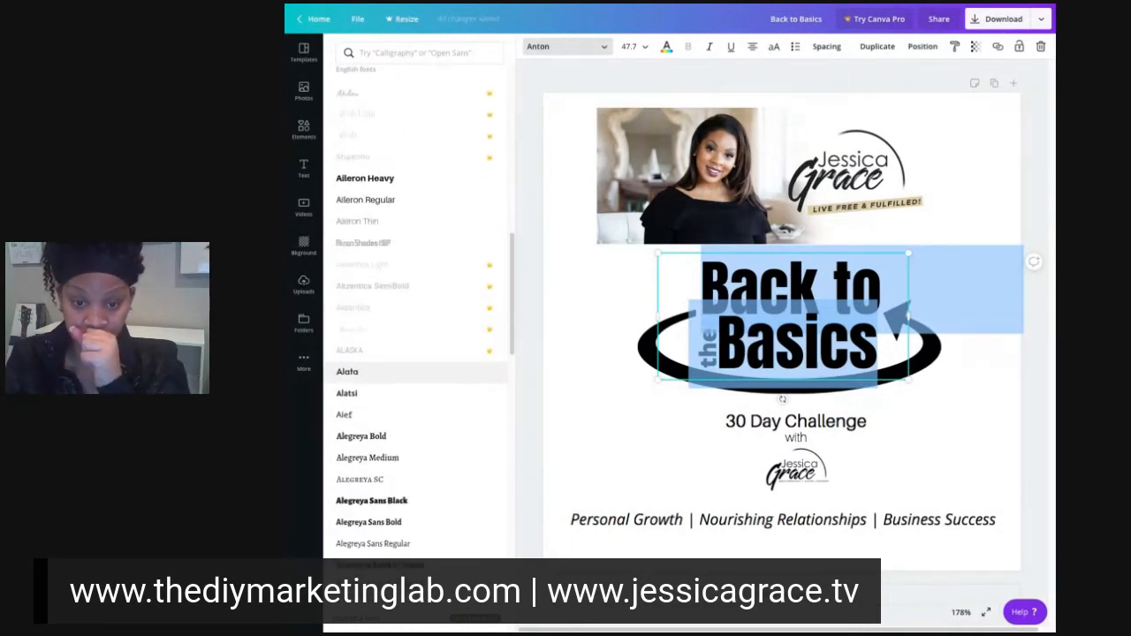
scroll(416, 375, down, 1)
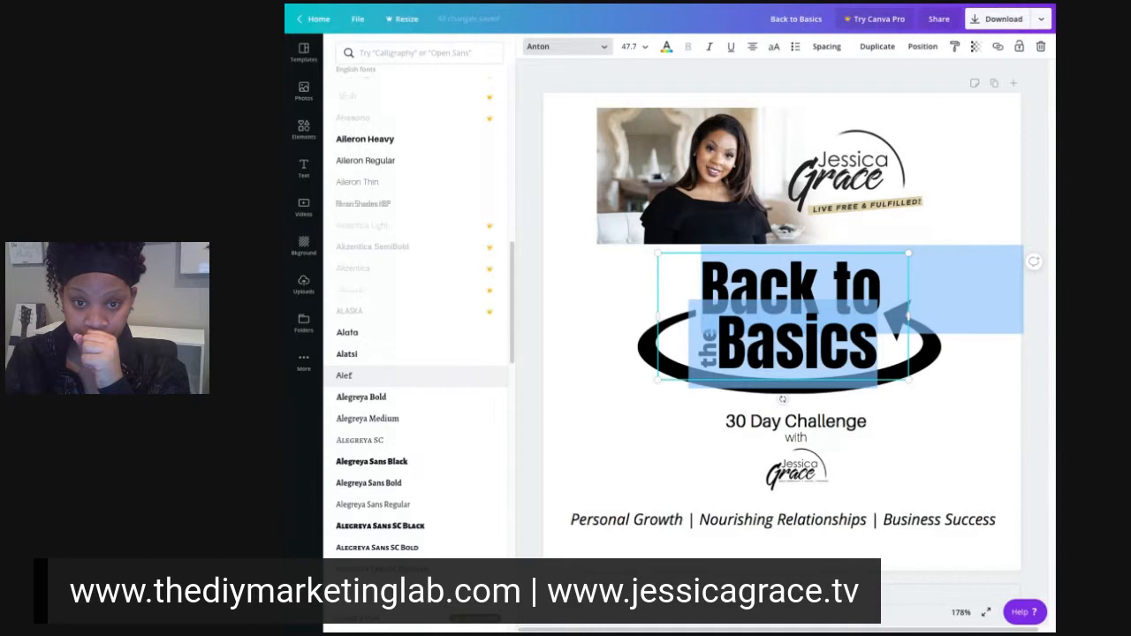
scroll(415, 375, down, 8)
scroll(415, 375, down, 5)
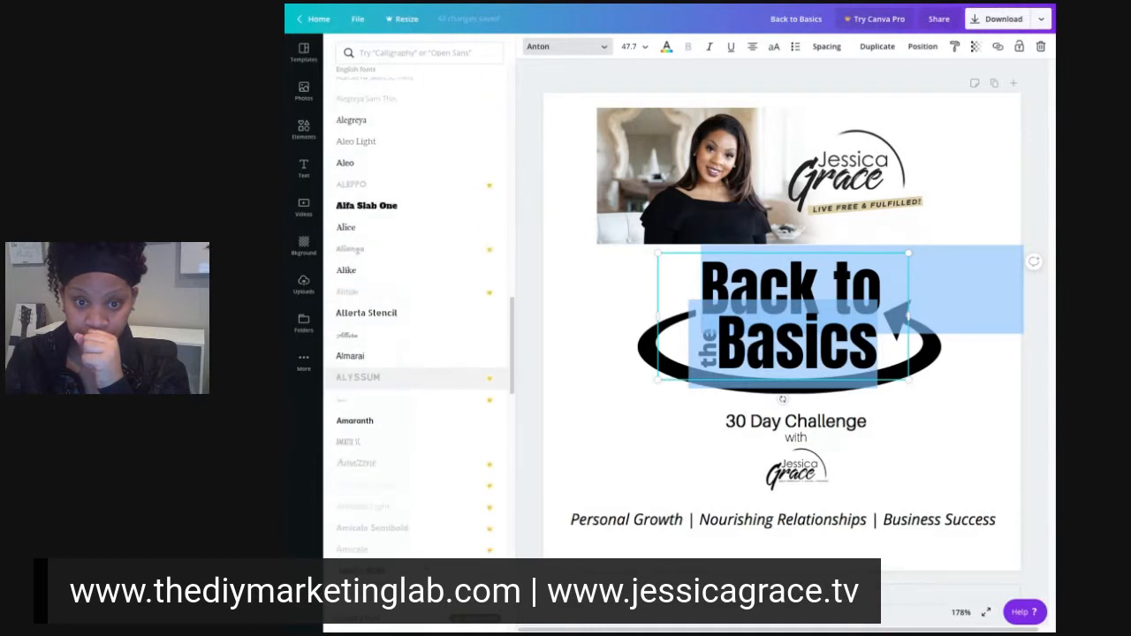
scroll(415, 382, down, 6)
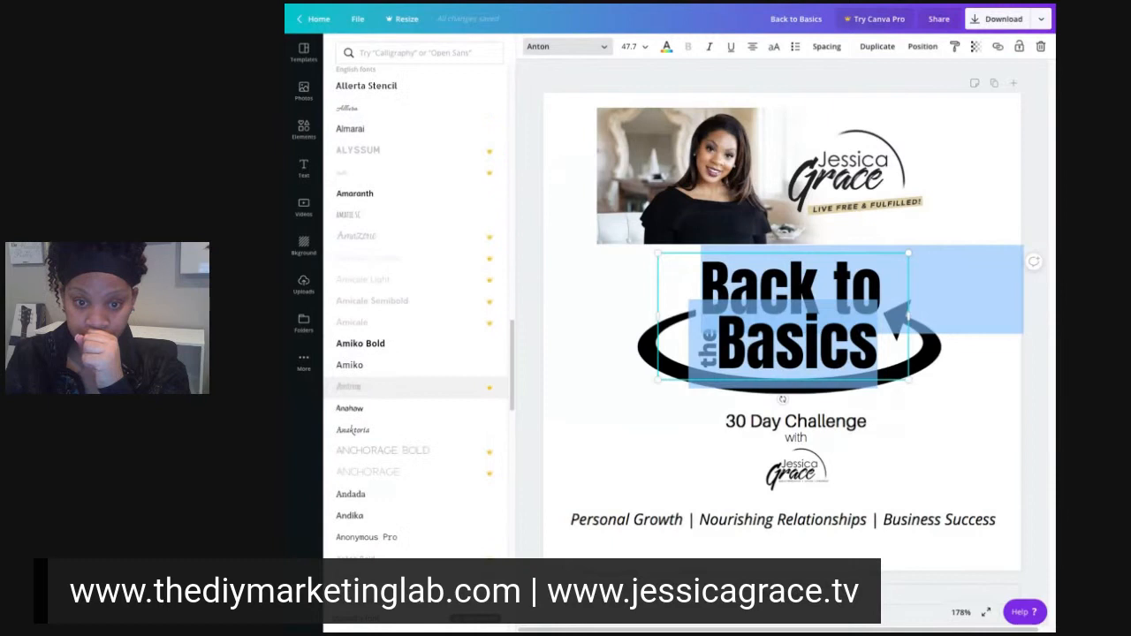
scroll(415, 382, down, 2)
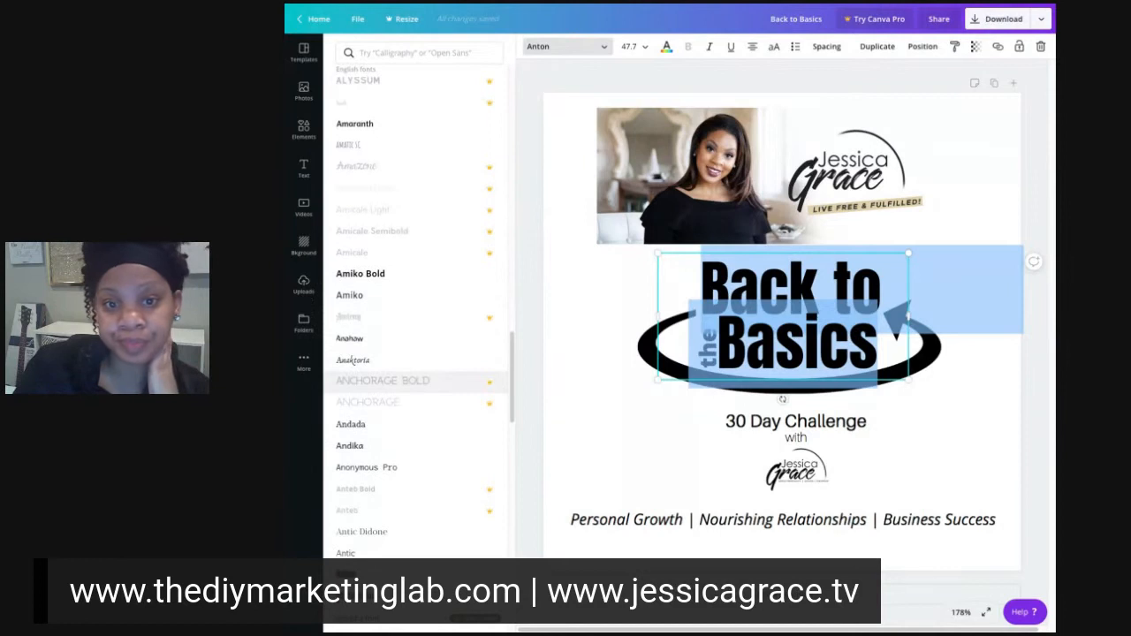
scroll(416, 382, down, 2)
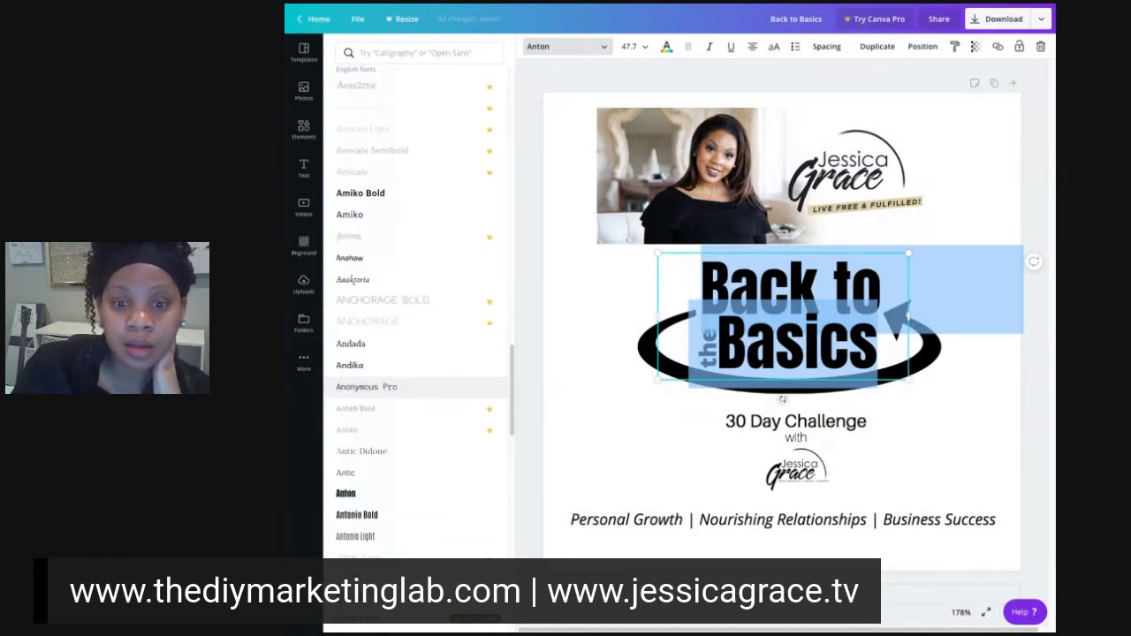
scroll(416, 385, down, 1)
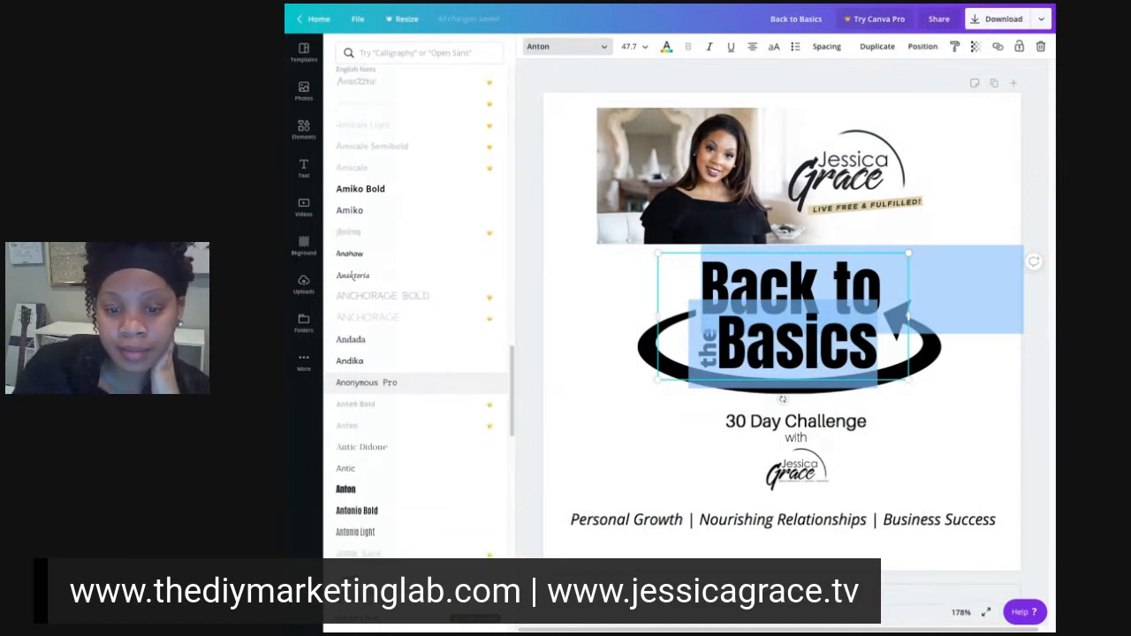
scroll(398, 389, down, 1)
click(386, 525)
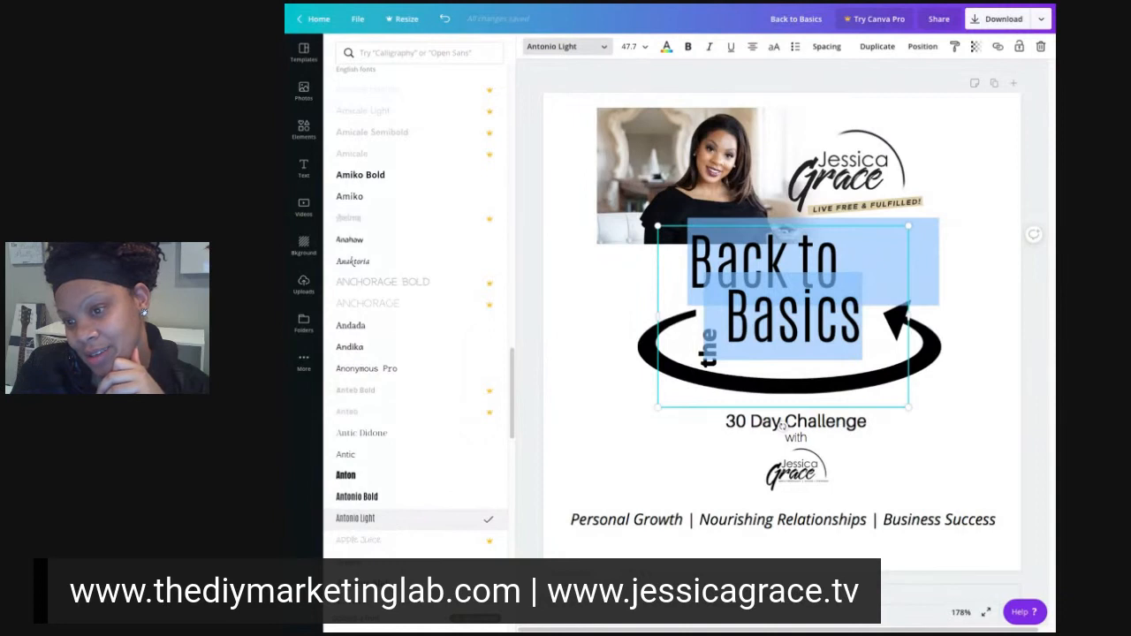
Step: Try the Arima Madurai Extra Bold font on both lines of the "Back to Basics" title text
scroll(415, 526, down, 4)
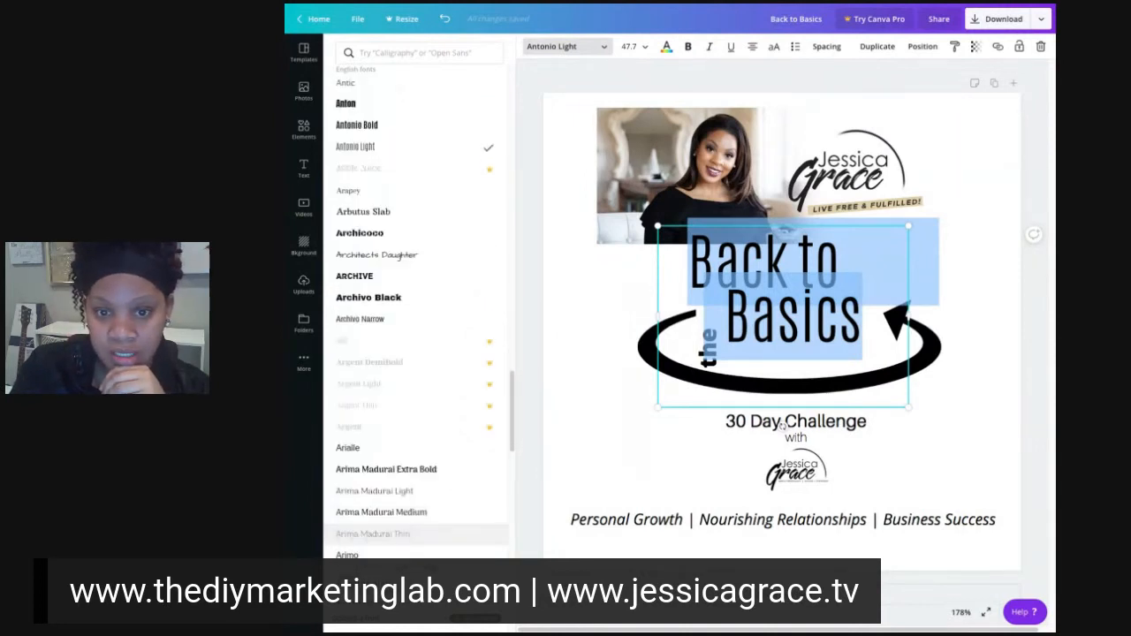
scroll(415, 529, down, 1)
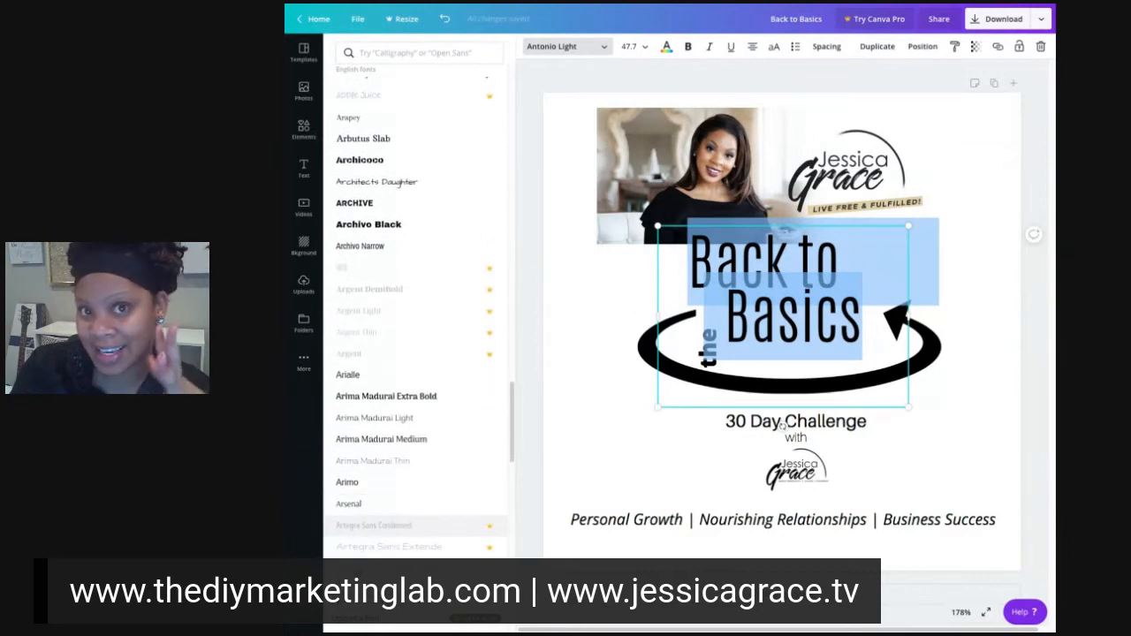
scroll(416, 526, down, 1)
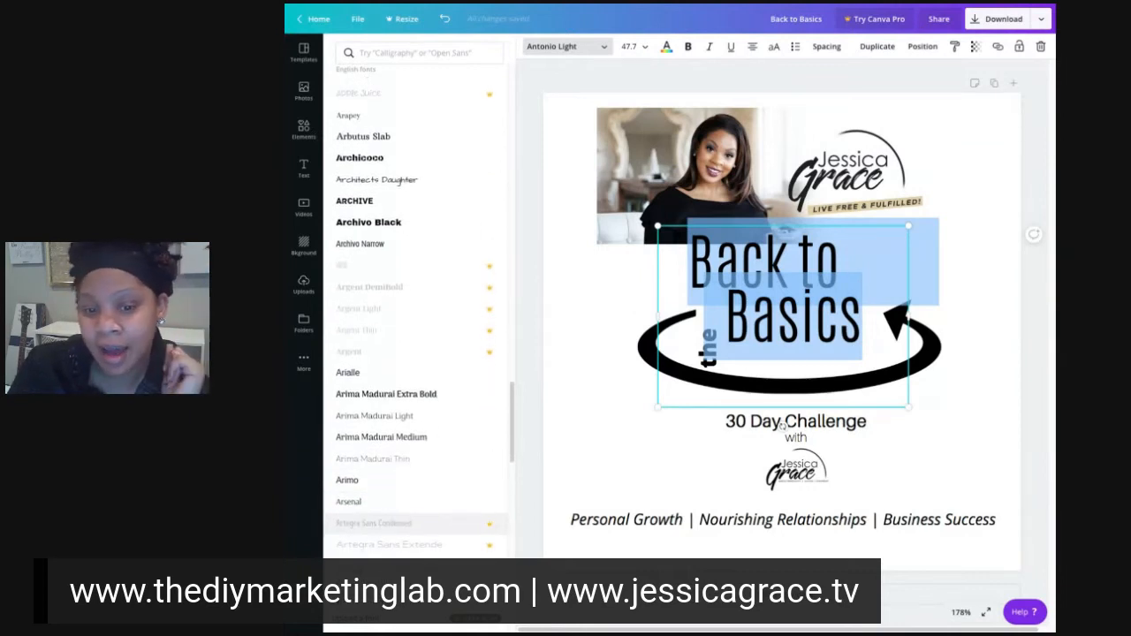
scroll(415, 526, down, 3)
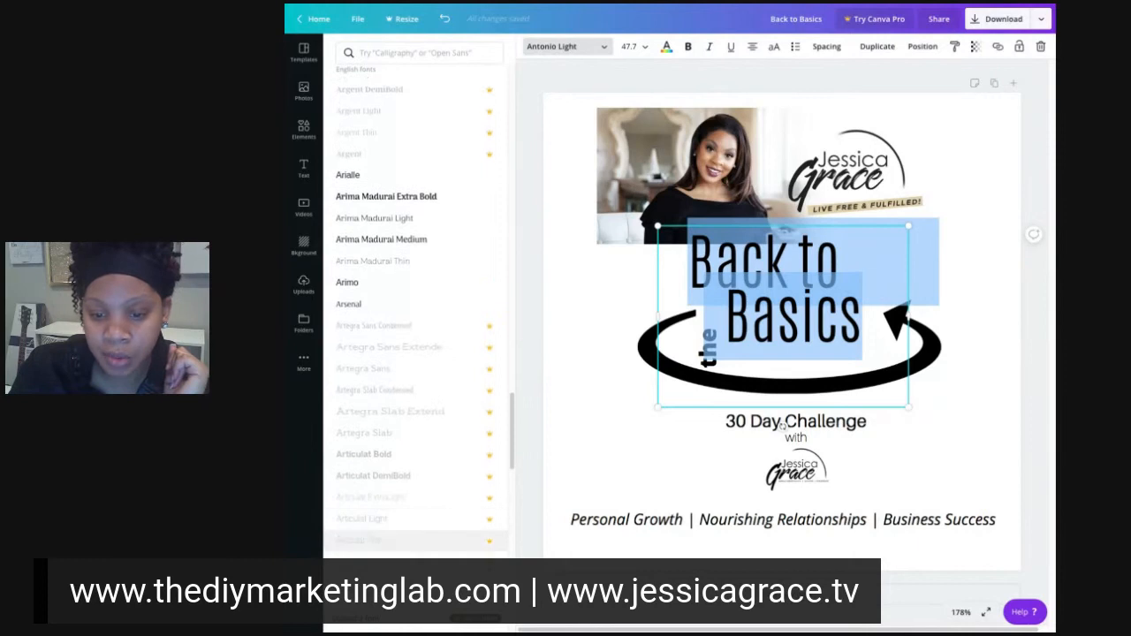
scroll(415, 535, down, 2)
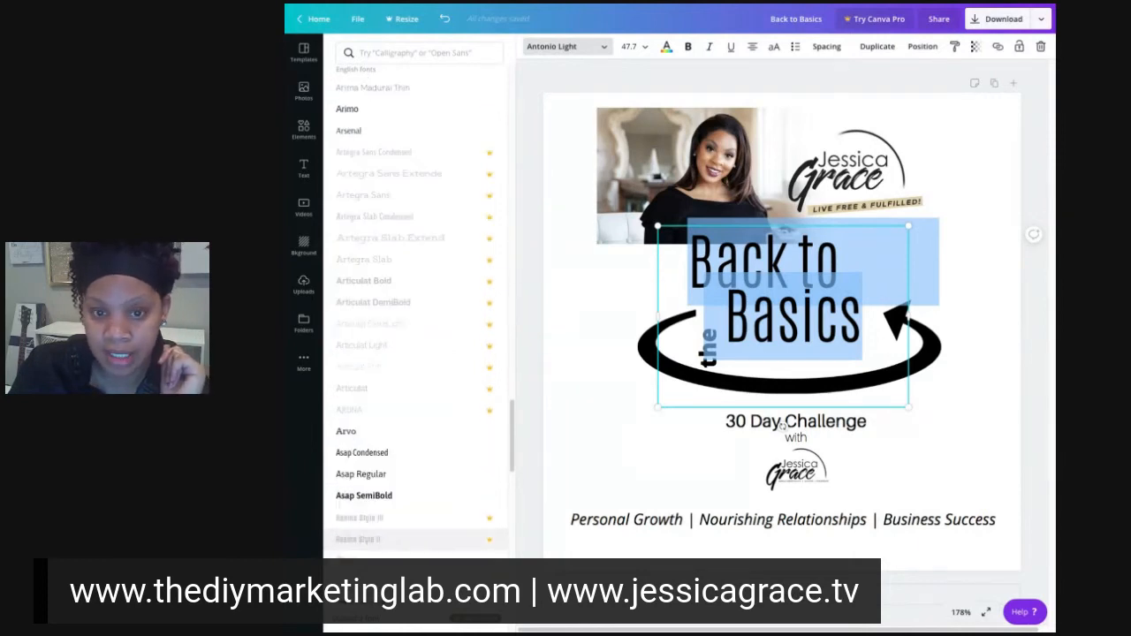
scroll(415, 531, up, 3)
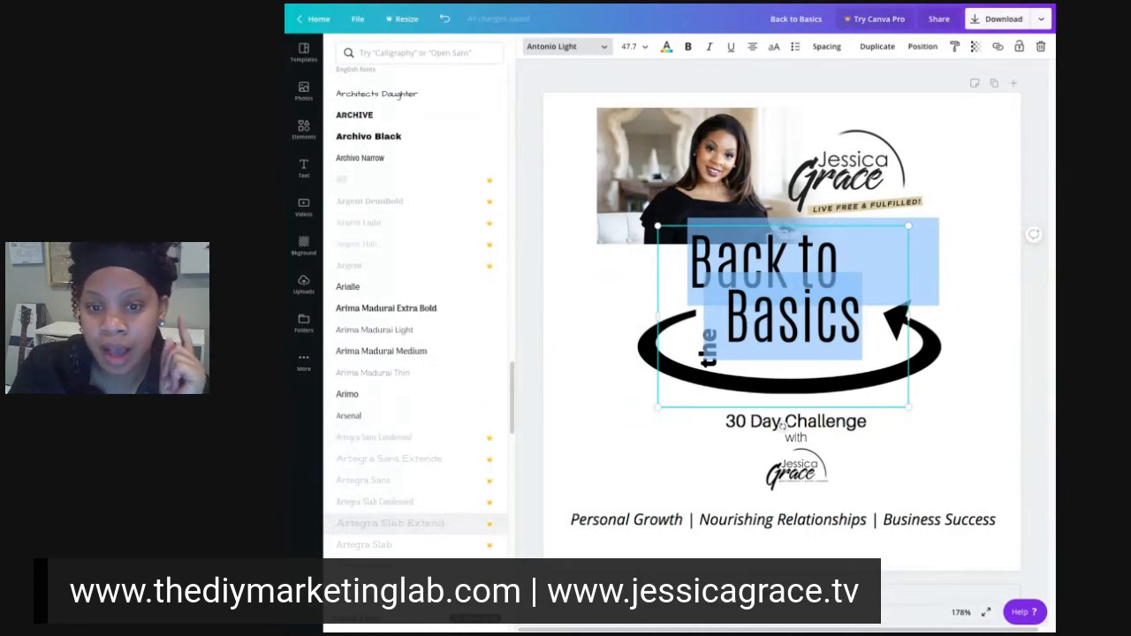
scroll(416, 531, up, 3)
scroll(416, 530, down, 2)
scroll(415, 524, down, 4)
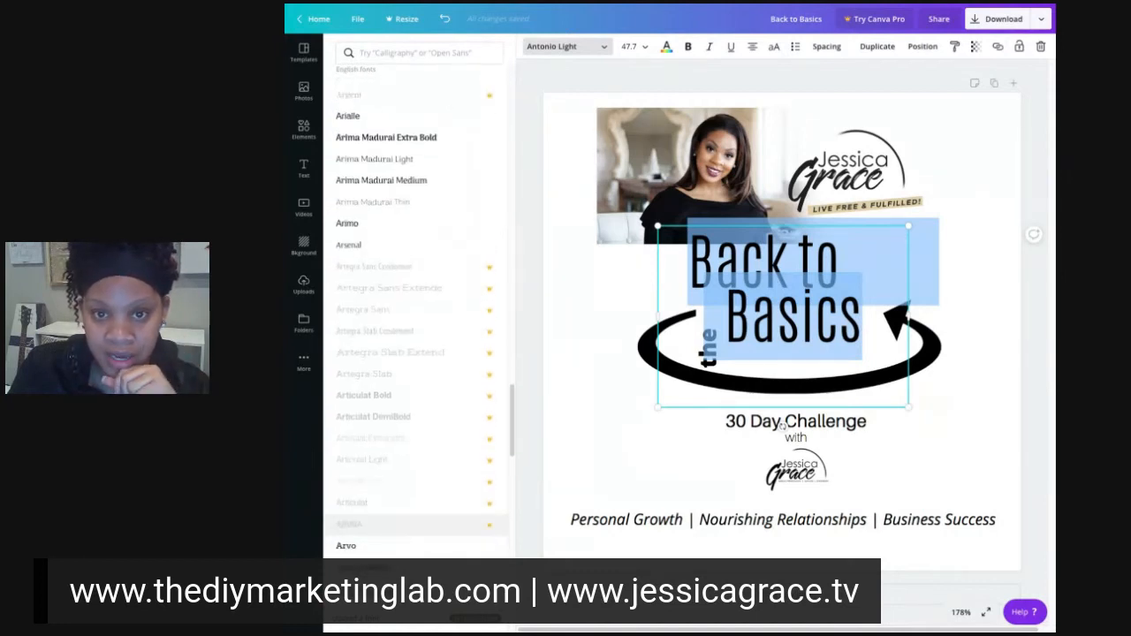
click(408, 142)
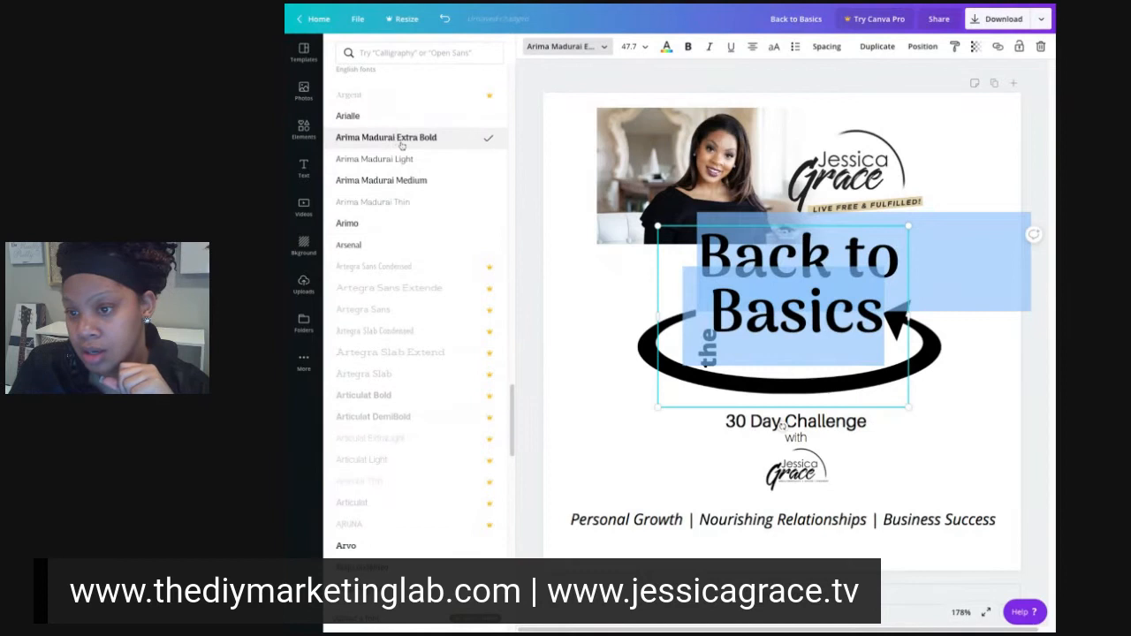
Step: Try the Bodoni FLF font on the "Back to Basics" title text
scroll(432, 259, down, 3)
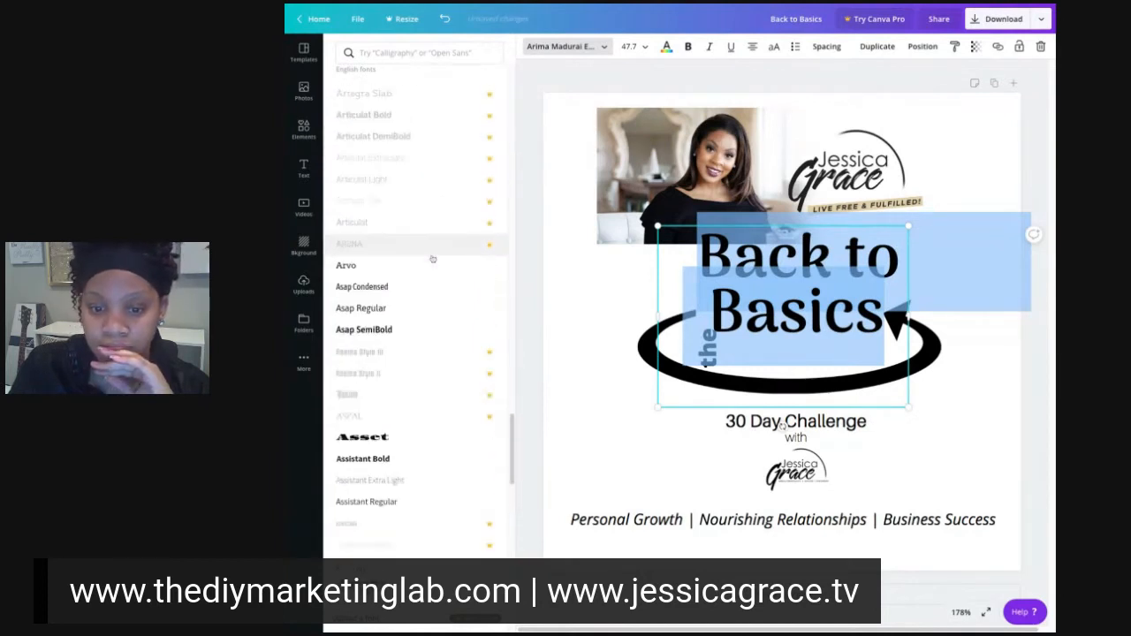
scroll(432, 258, down, 3)
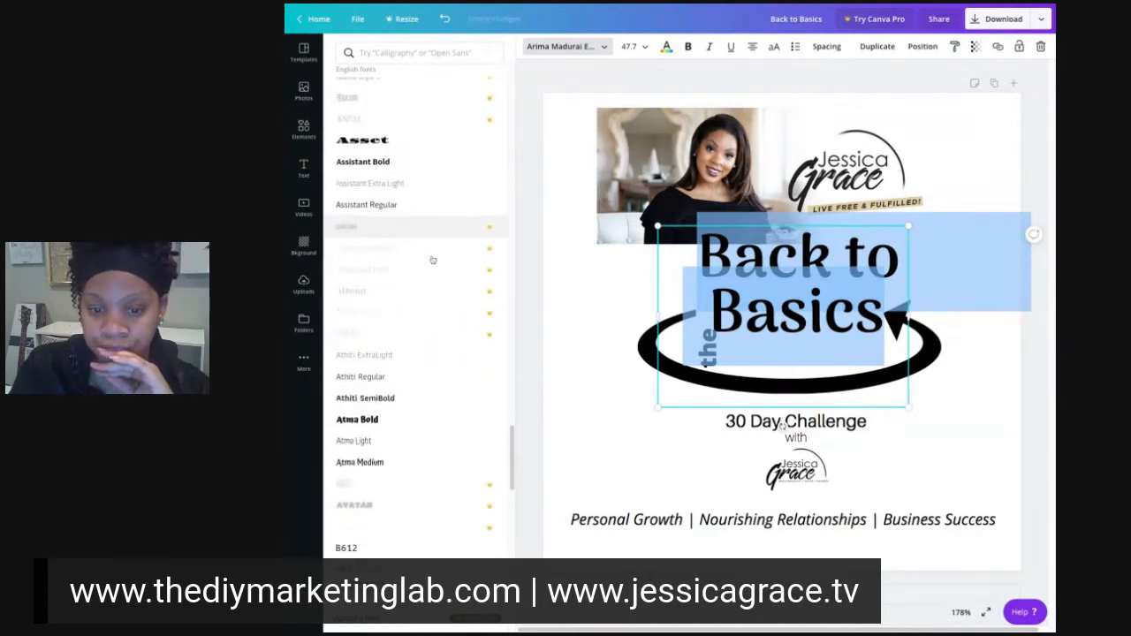
scroll(432, 258, down, 4)
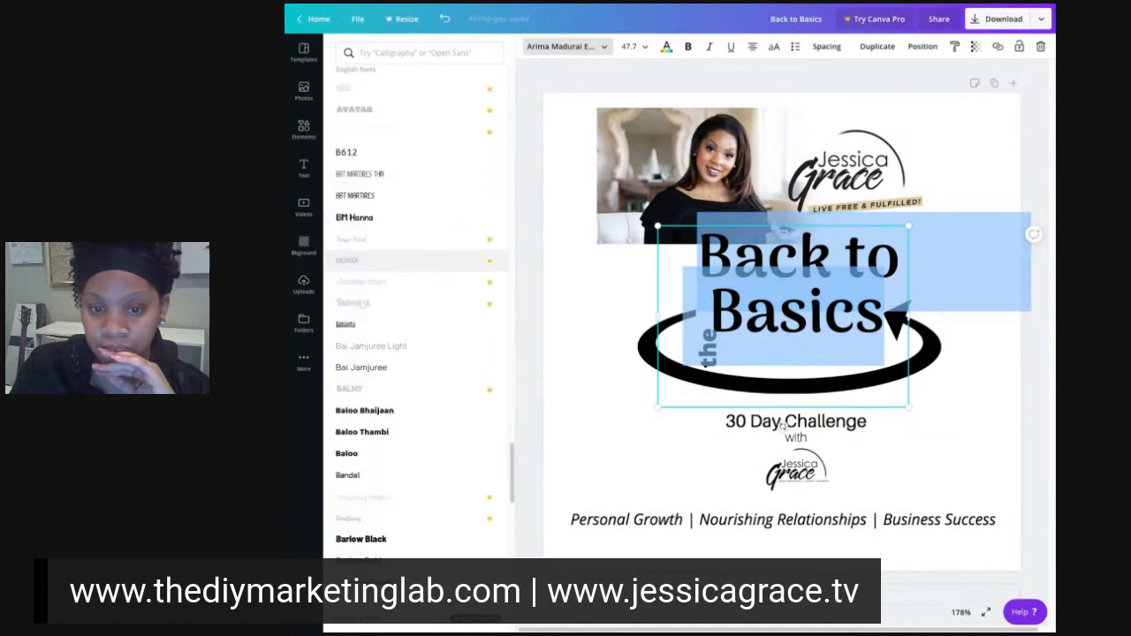
scroll(432, 258, down, 5)
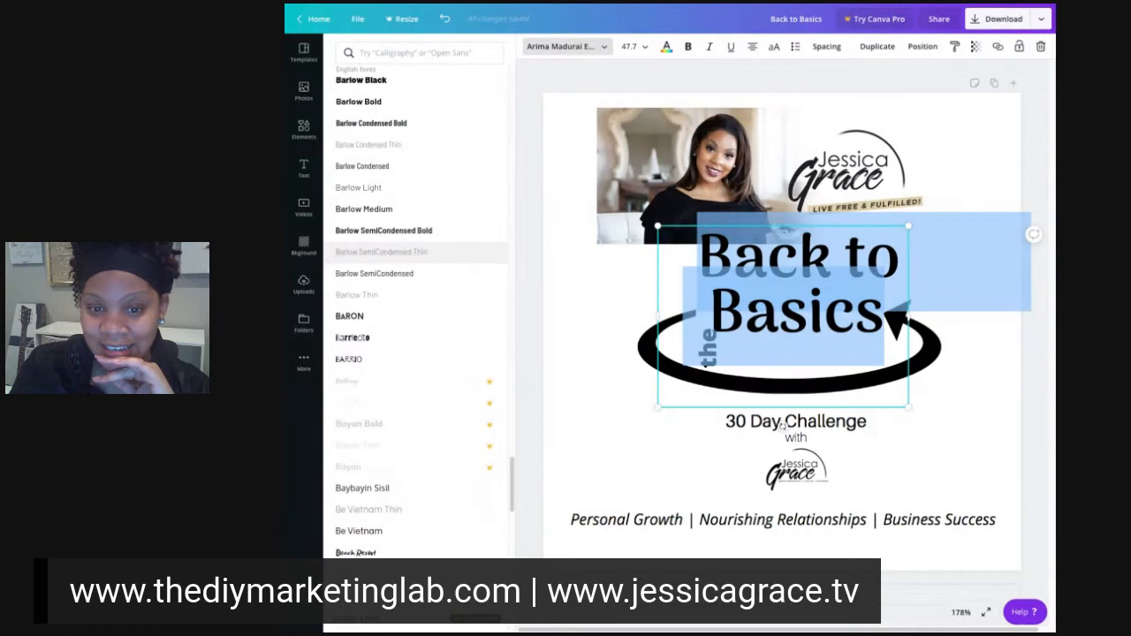
scroll(416, 251, down, 5)
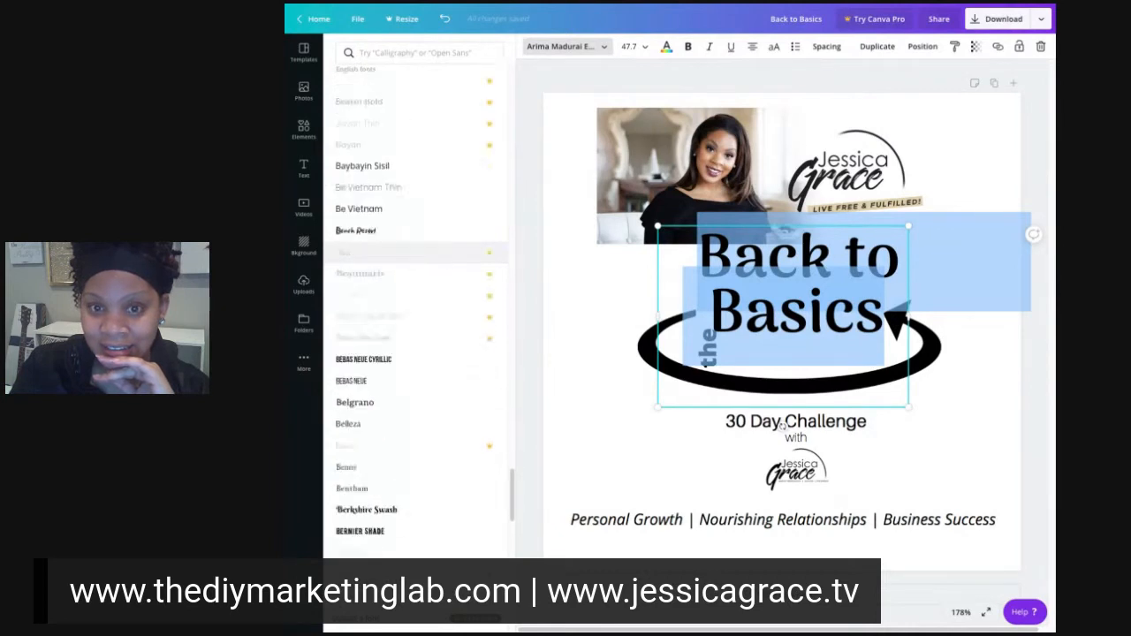
scroll(408, 265, down, 4)
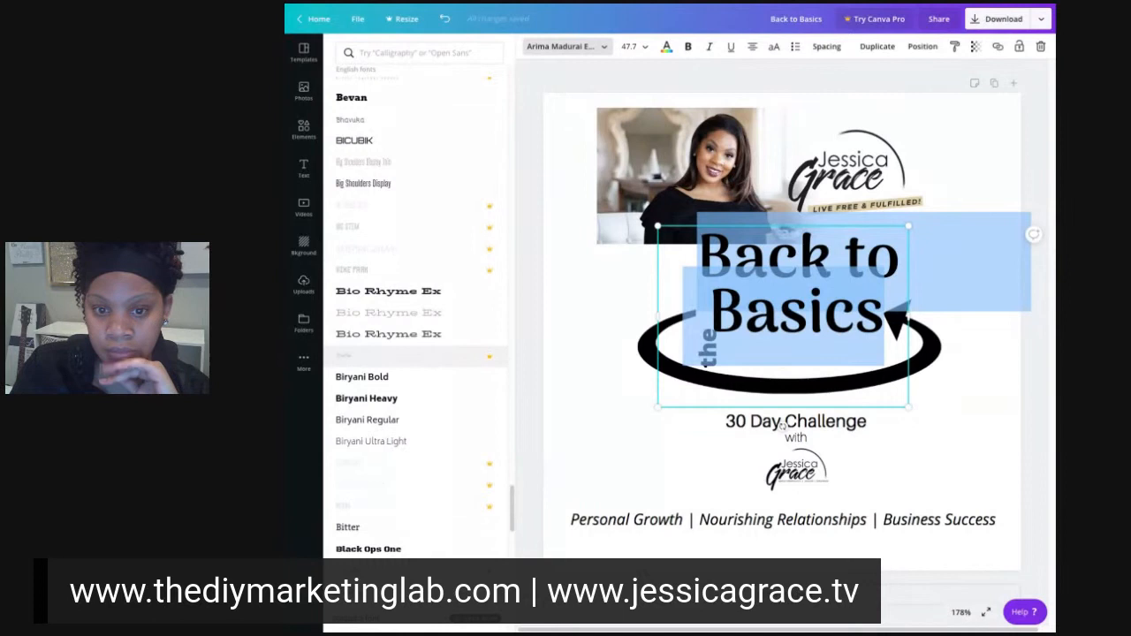
scroll(416, 353, down, 5)
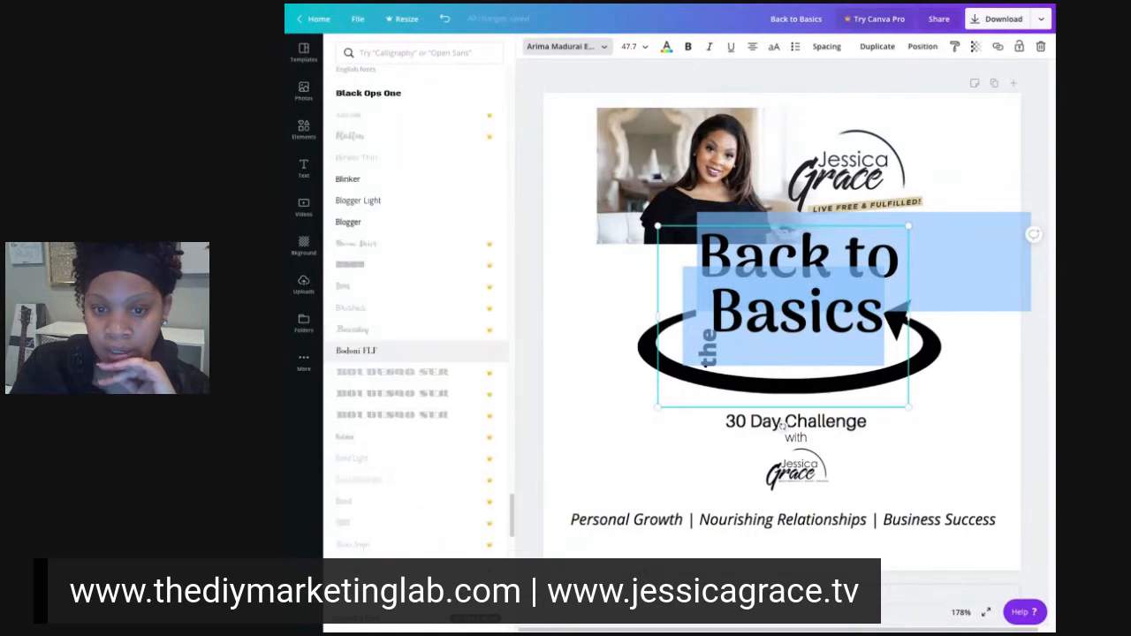
click(370, 353)
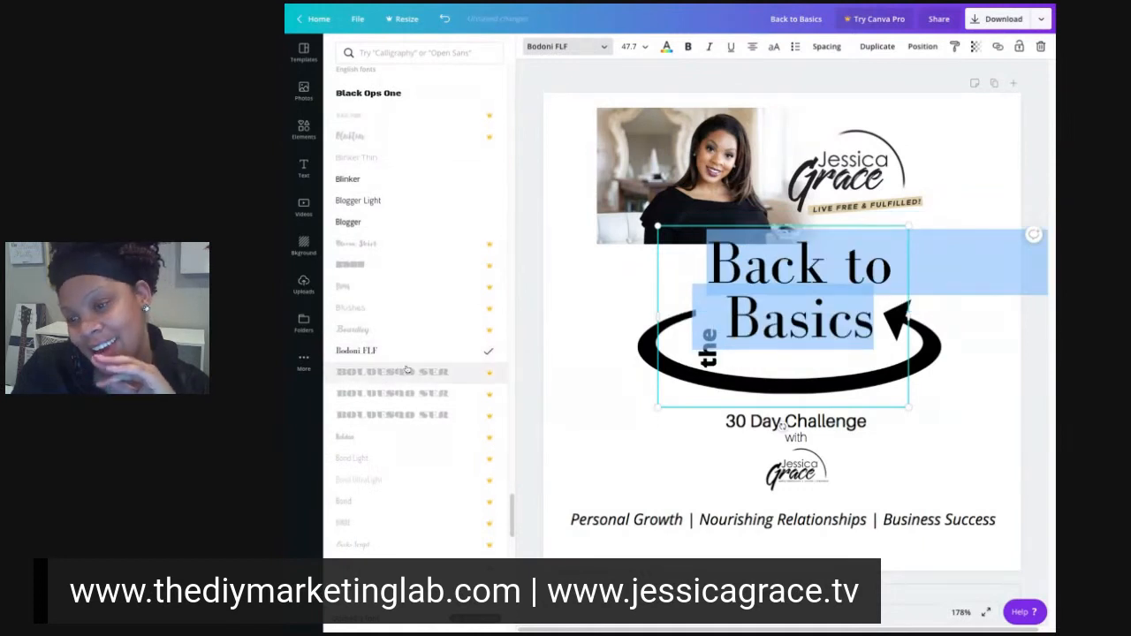
Step: Try the Cantata One font on the "Back to Basics" title text
scroll(405, 373, down, 1)
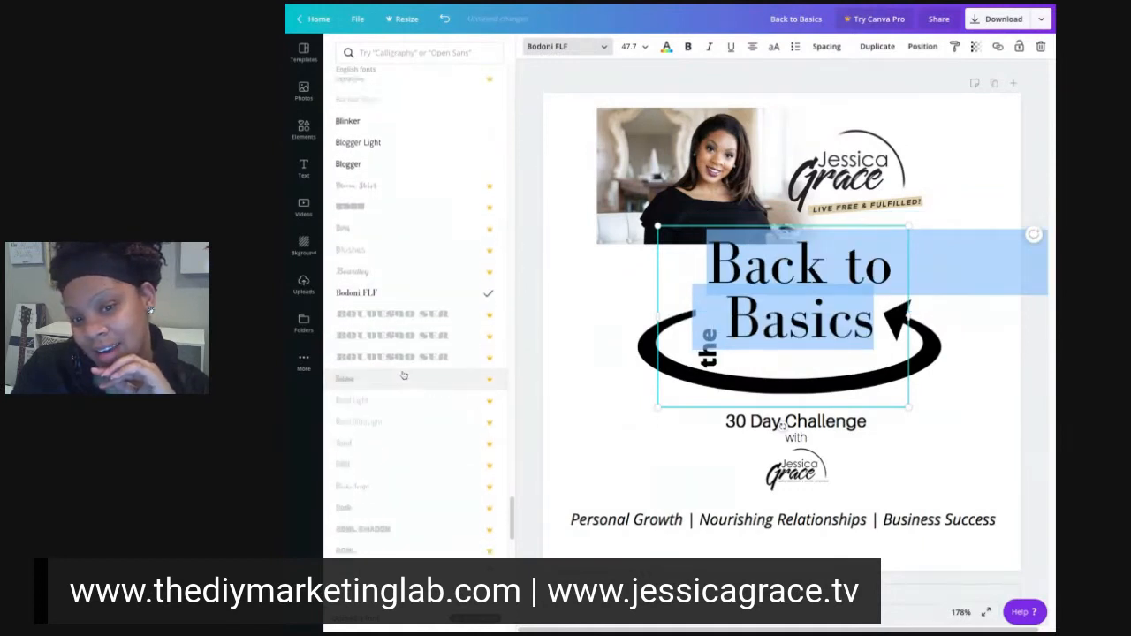
scroll(403, 375, down, 1)
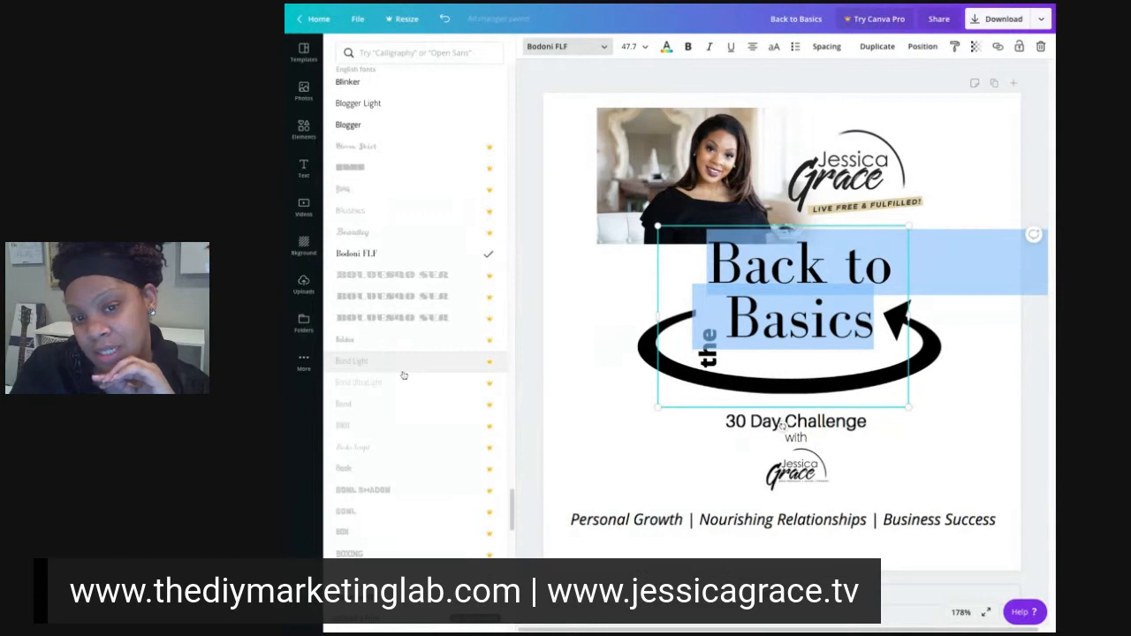
scroll(403, 375, down, 4)
scroll(403, 375, down, 3)
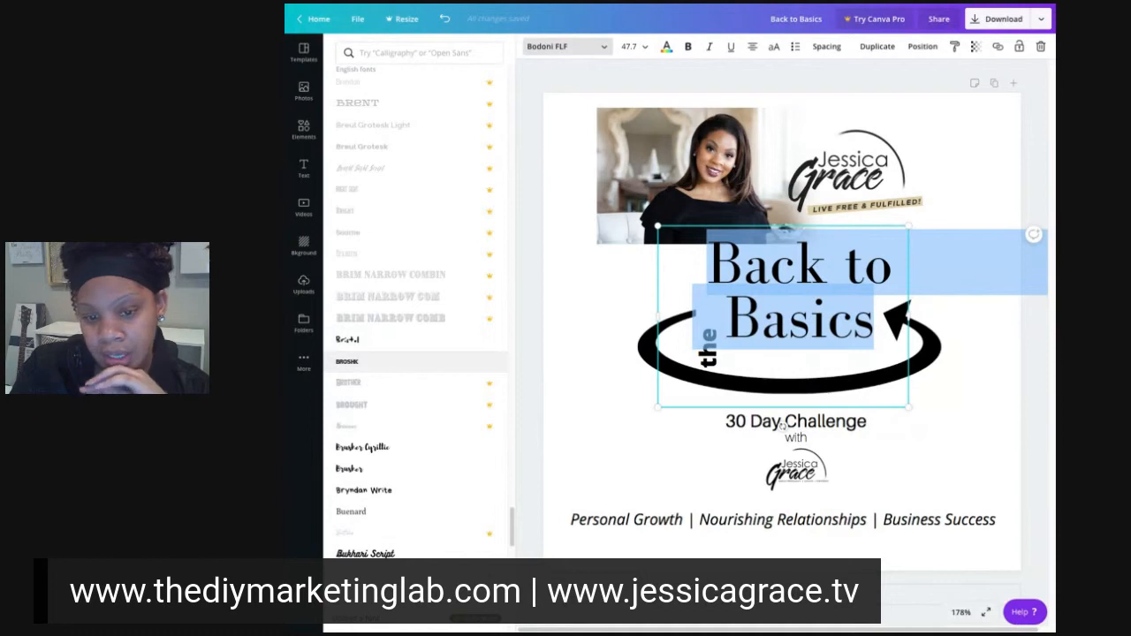
scroll(411, 365, down, 1)
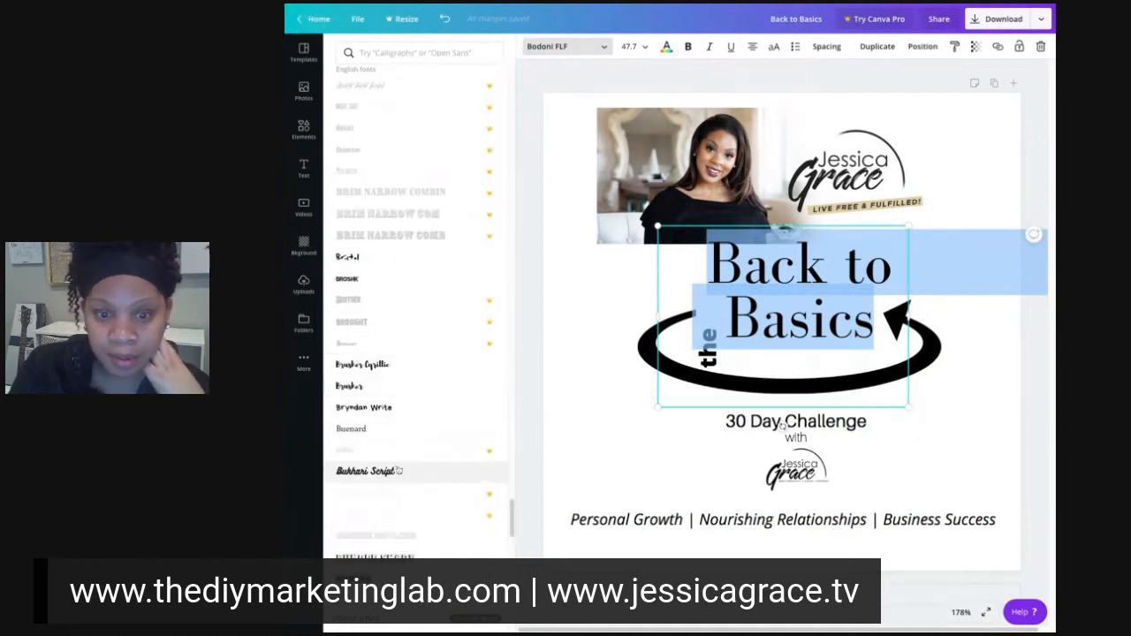
scroll(399, 471, down, 1)
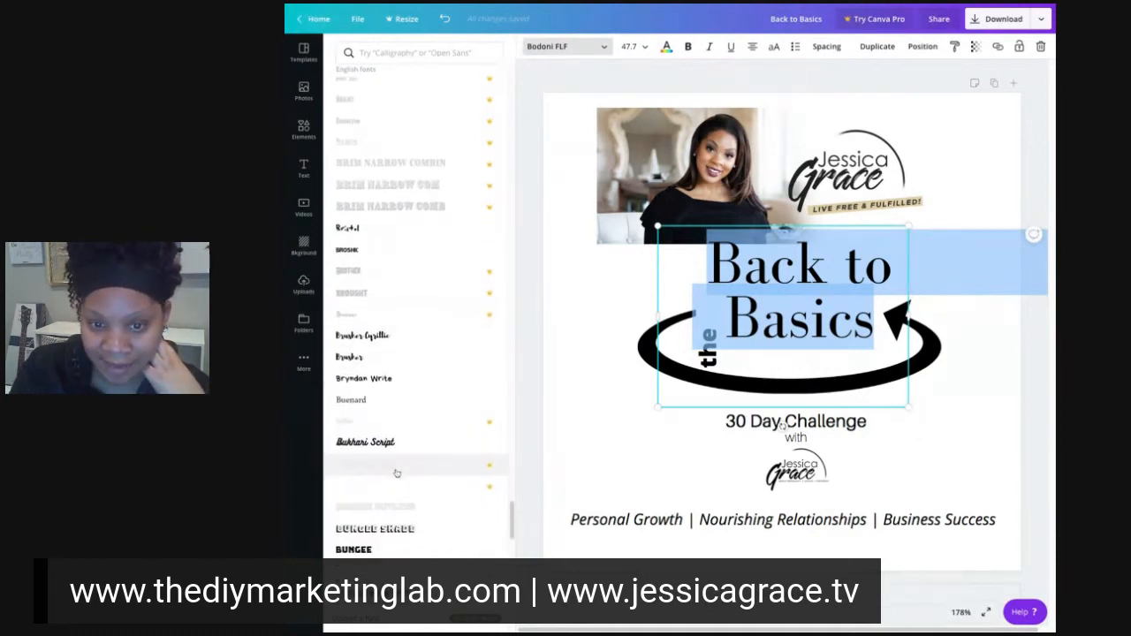
scroll(396, 473, down, 4)
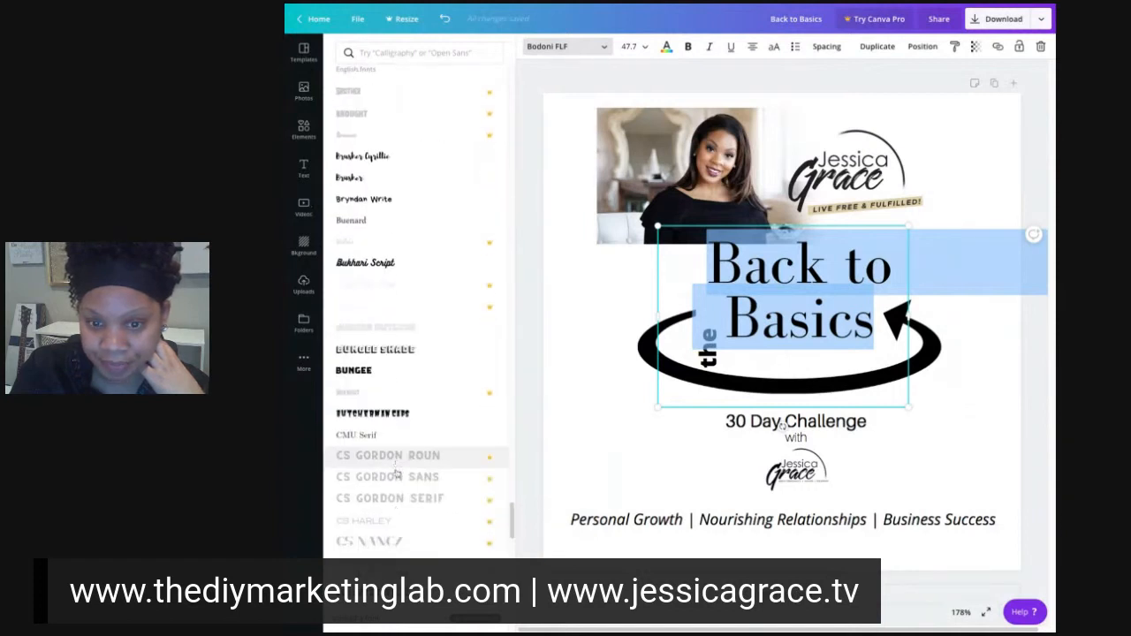
scroll(396, 473, down, 2)
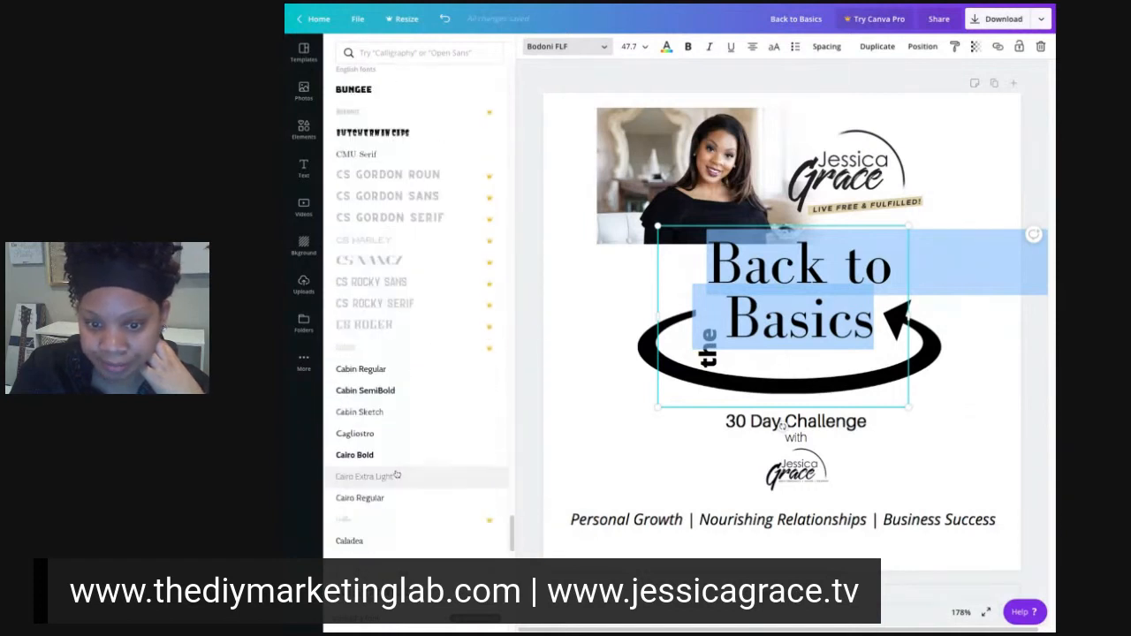
scroll(397, 475, down, 3)
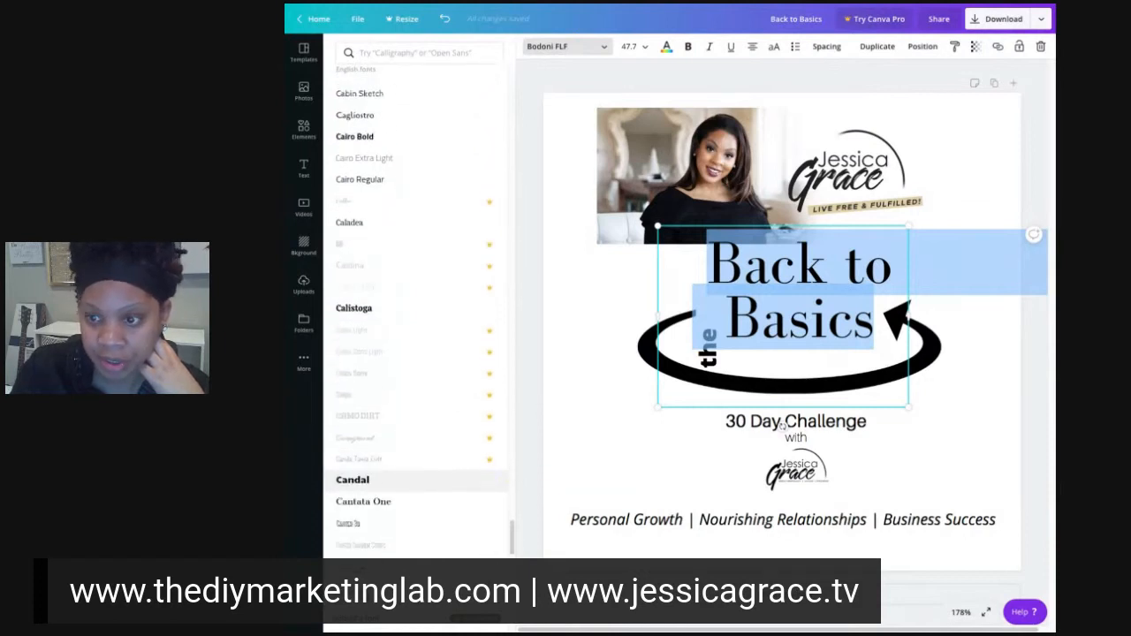
scroll(396, 477, down, 3)
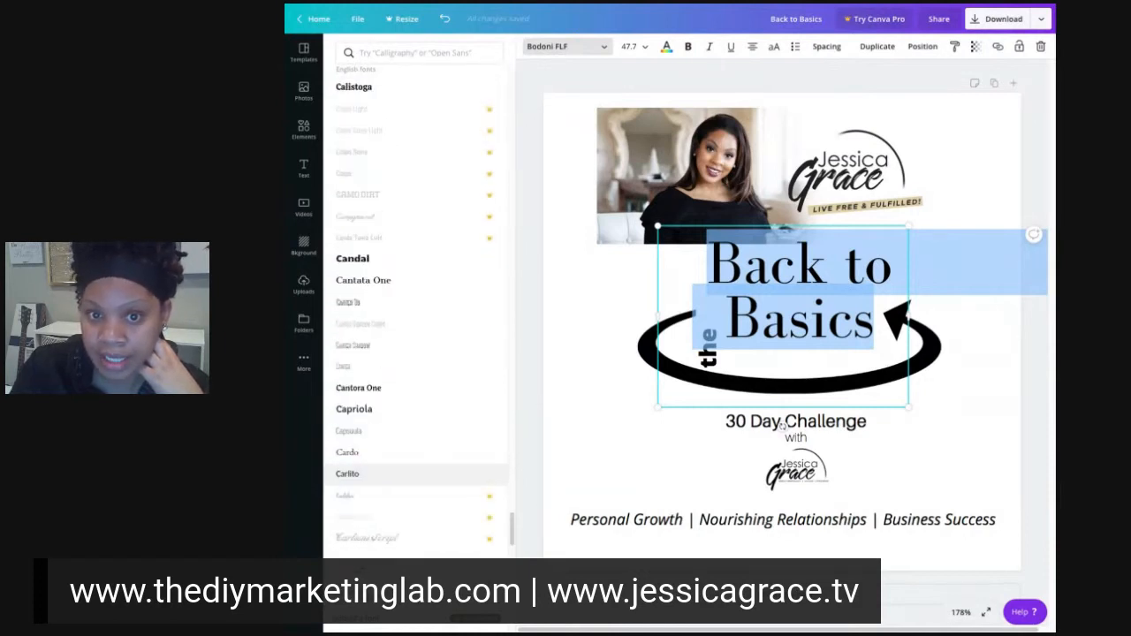
click(421, 288)
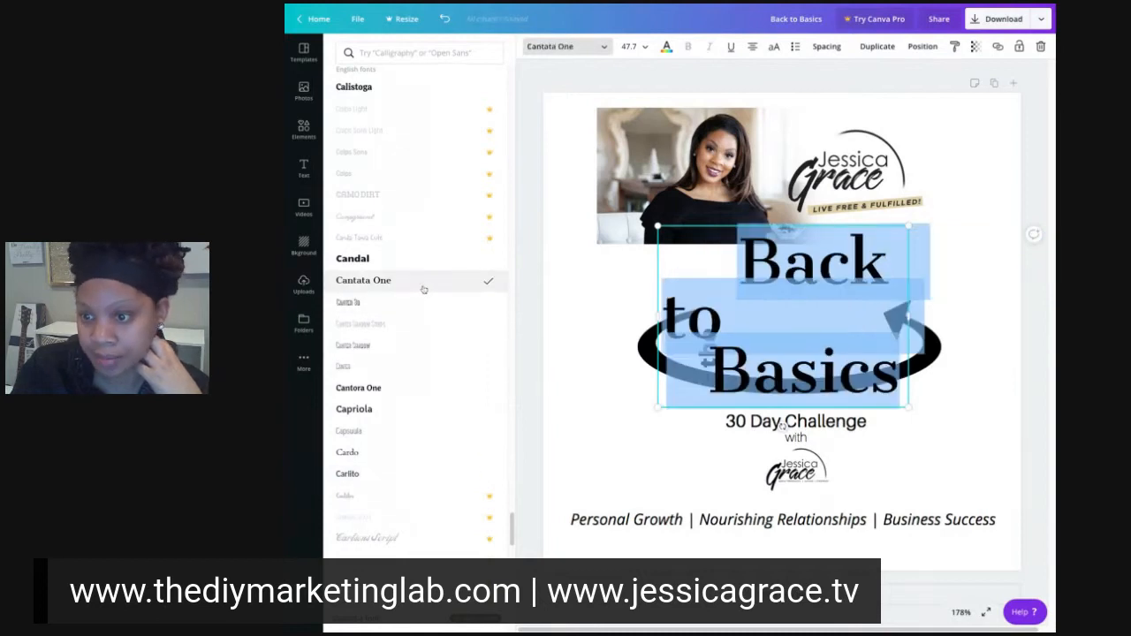
Step: Change the font of the "Back to Basics" title text to Carlito
scroll(421, 407, down, 2)
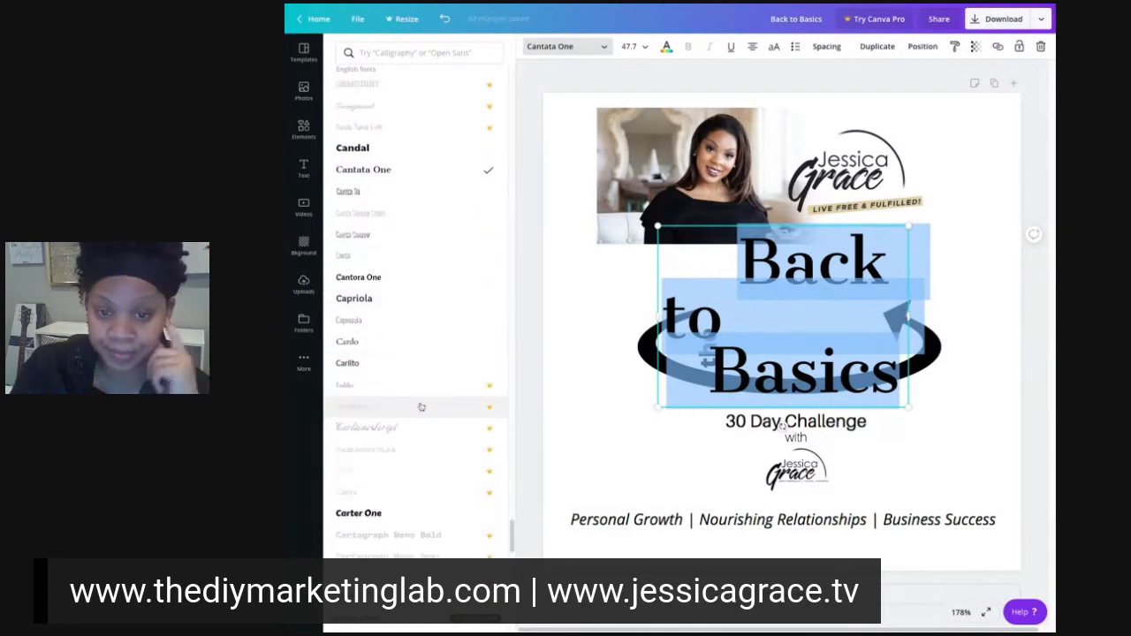
click(404, 370)
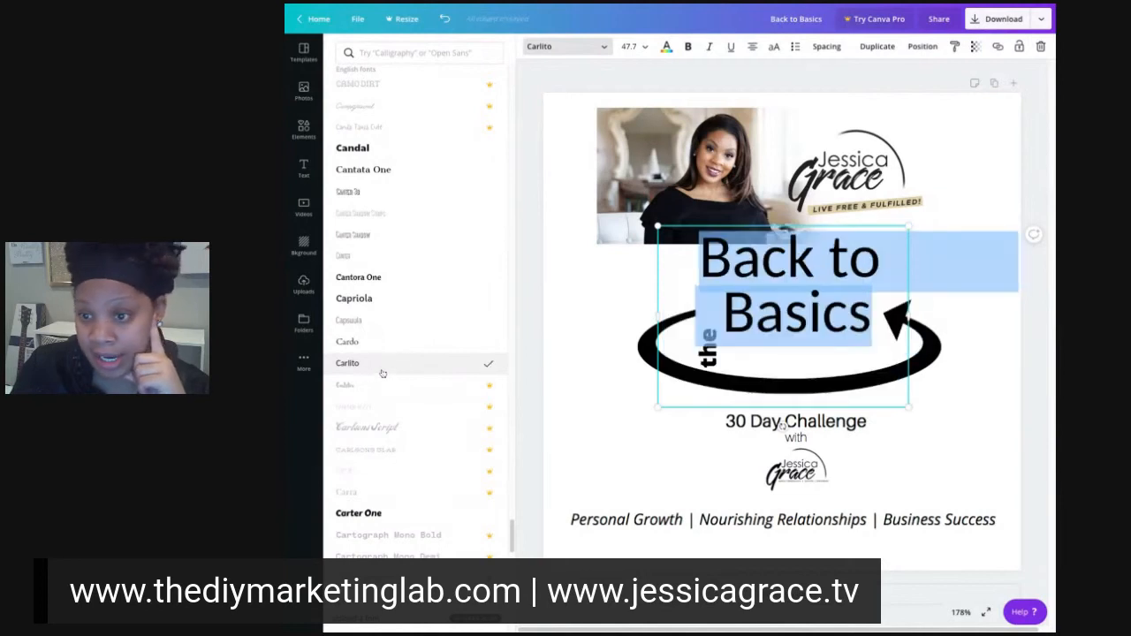
Step: Try the Cinzel font on the "Back to Basics" title text
scroll(383, 373, down, 5)
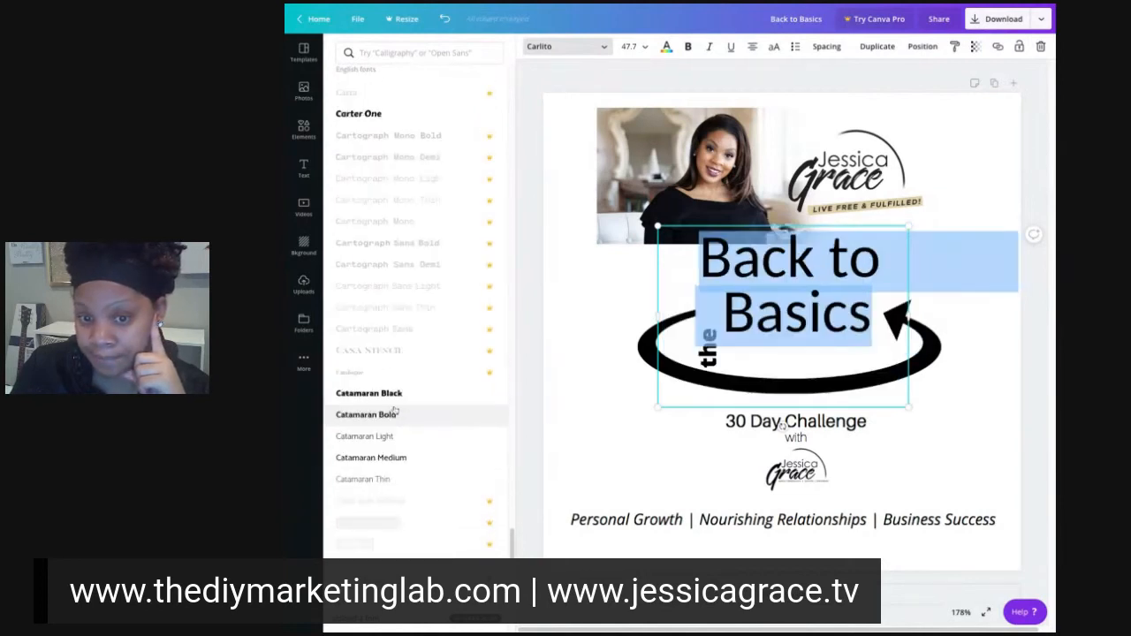
scroll(394, 410, down, 5)
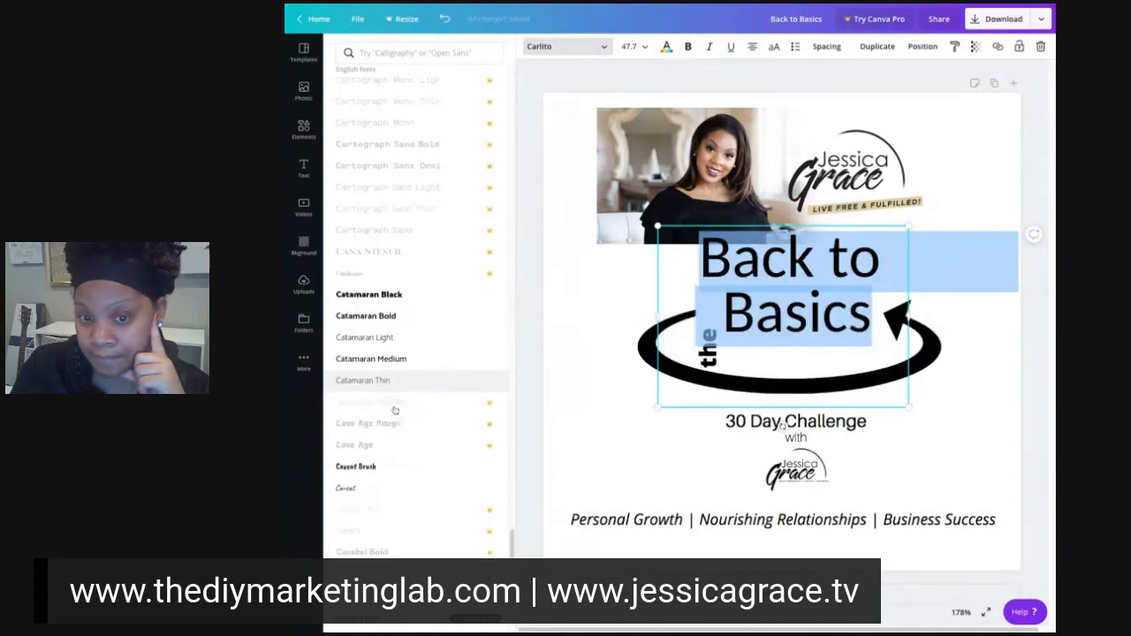
scroll(394, 410, down, 1)
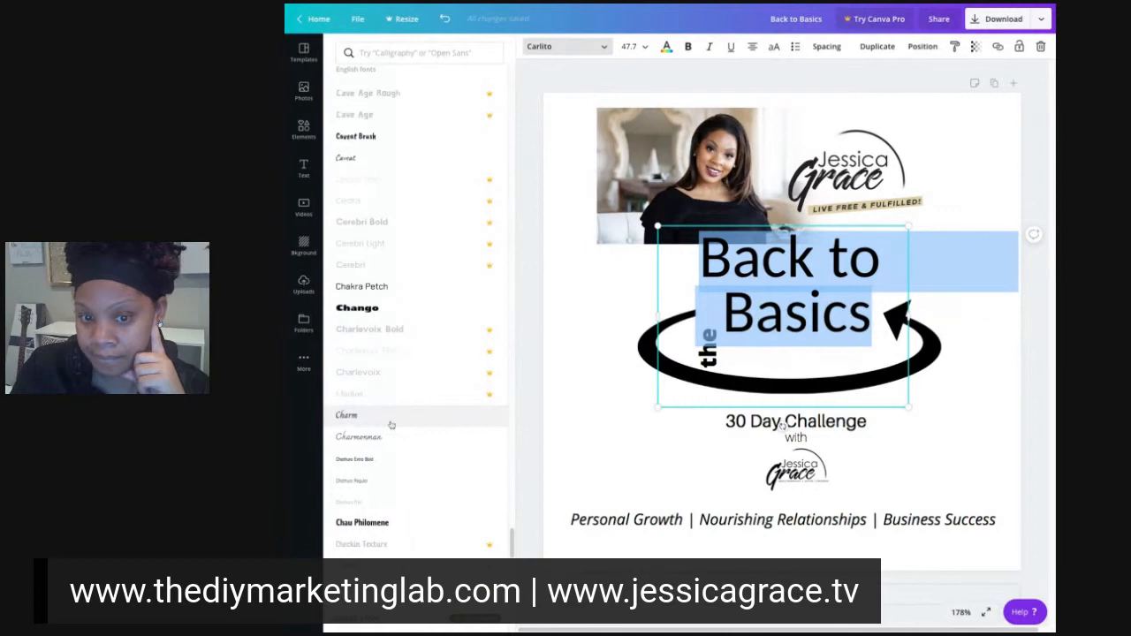
scroll(392, 425, down, 1)
scroll(392, 426, up, 2)
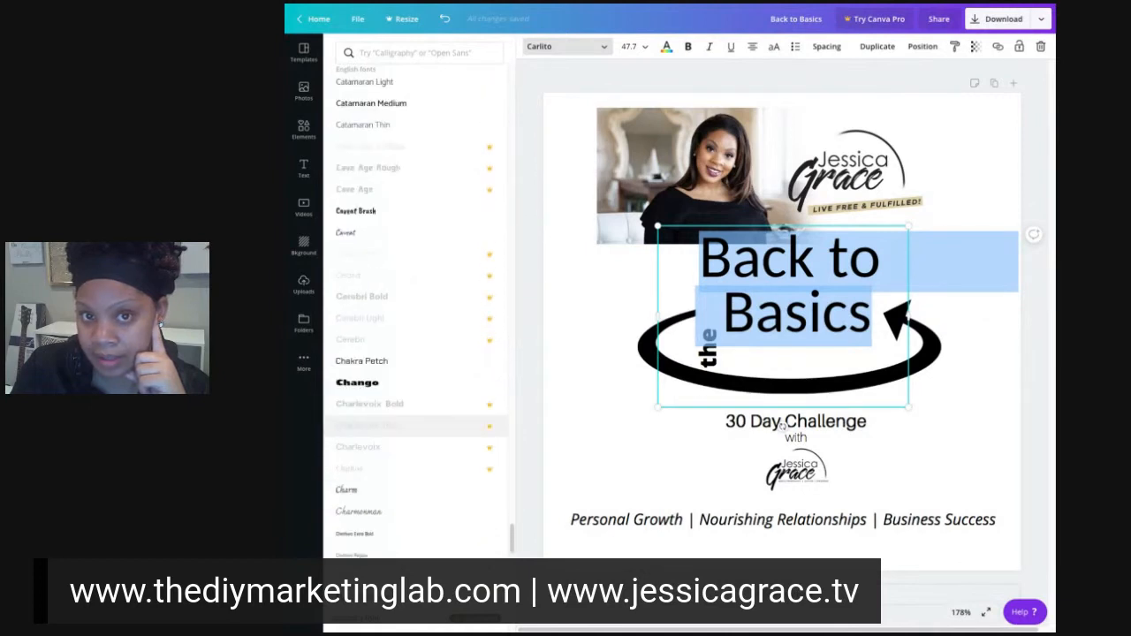
scroll(392, 420, down, 5)
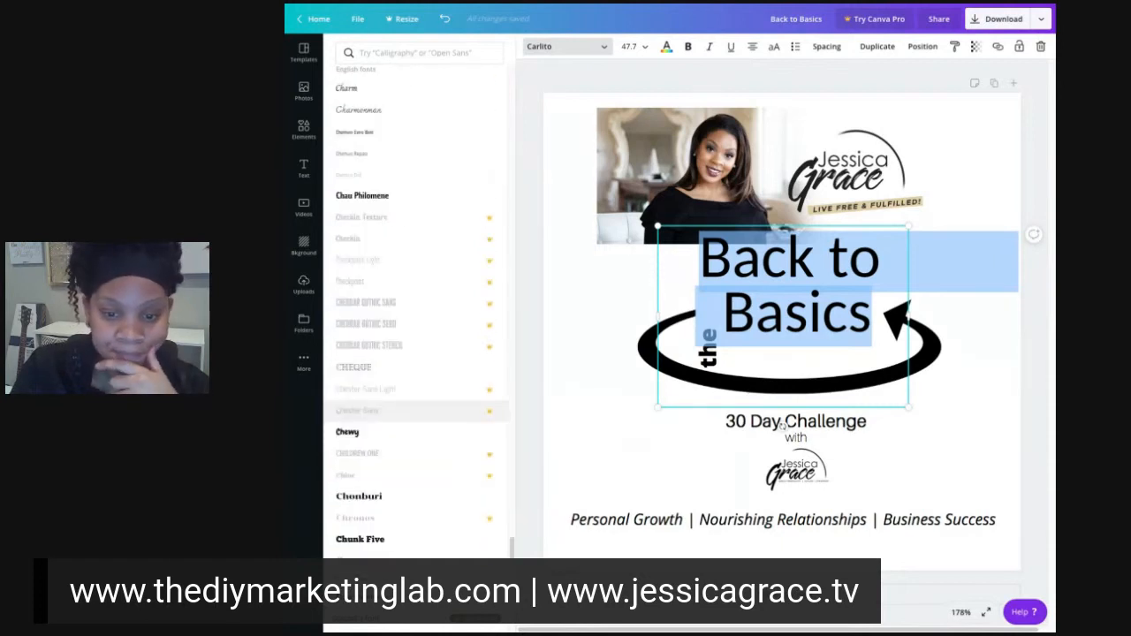
scroll(392, 416, down, 2)
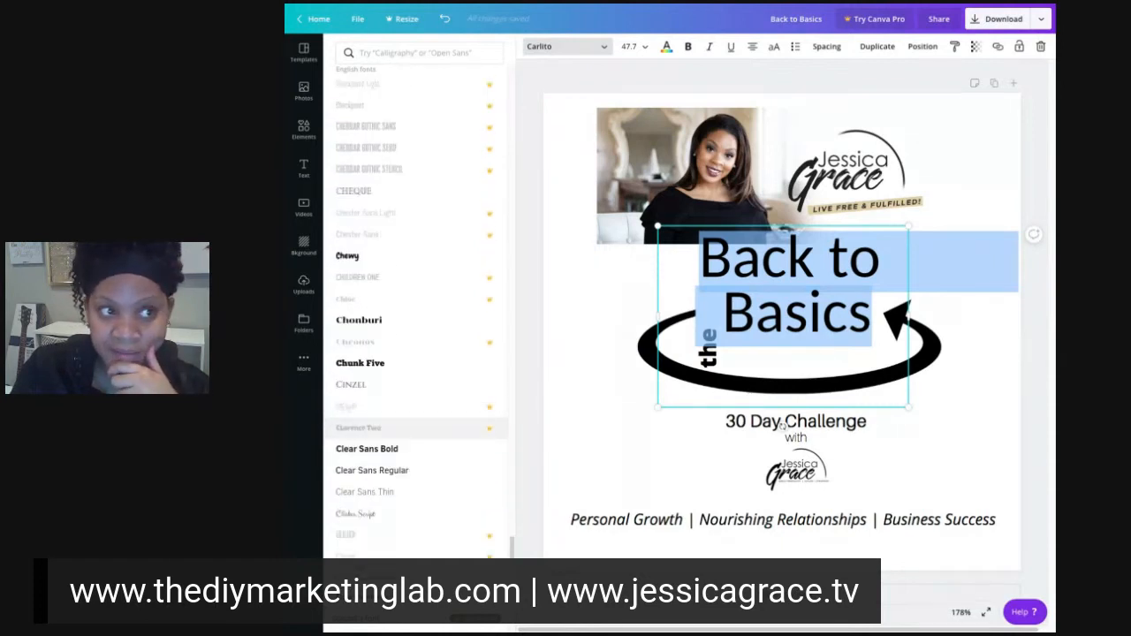
scroll(391, 428, down, 1)
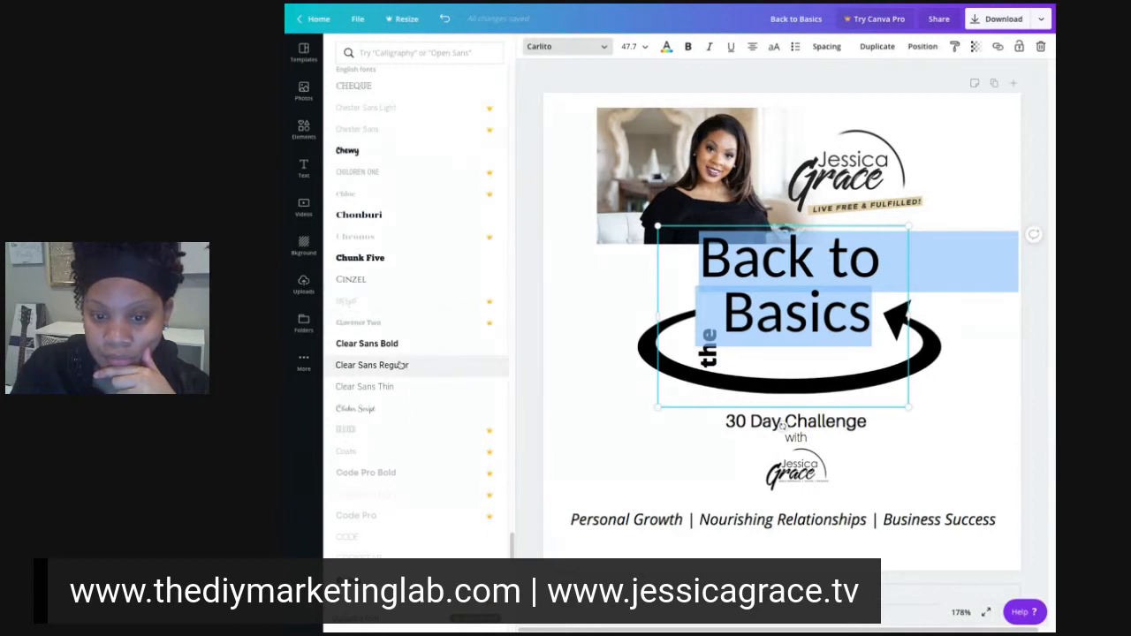
click(392, 279)
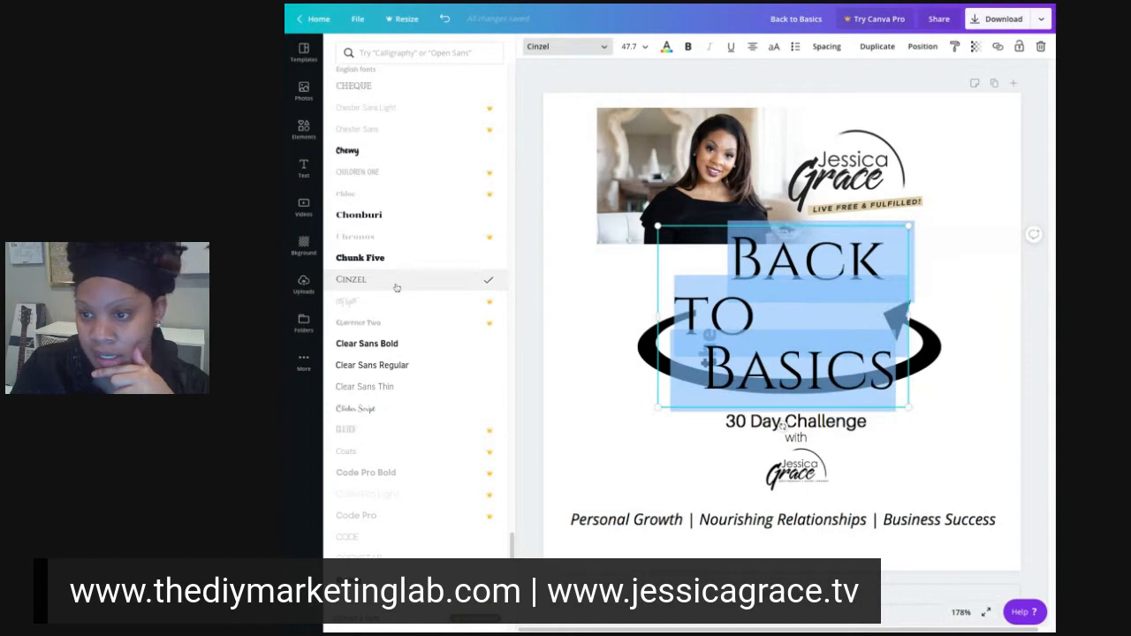
Step: Try the Cormorant Garamond Bold font on the "Back to Basics" title text
scroll(412, 369, down, 3)
scroll(412, 371, down, 5)
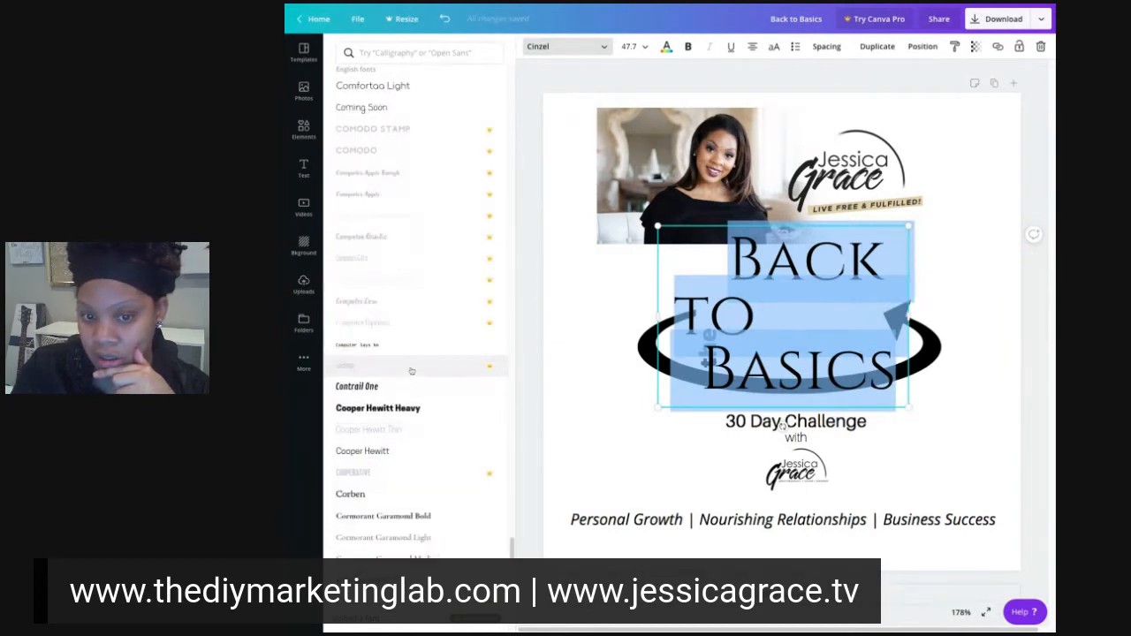
scroll(409, 370, down, 1)
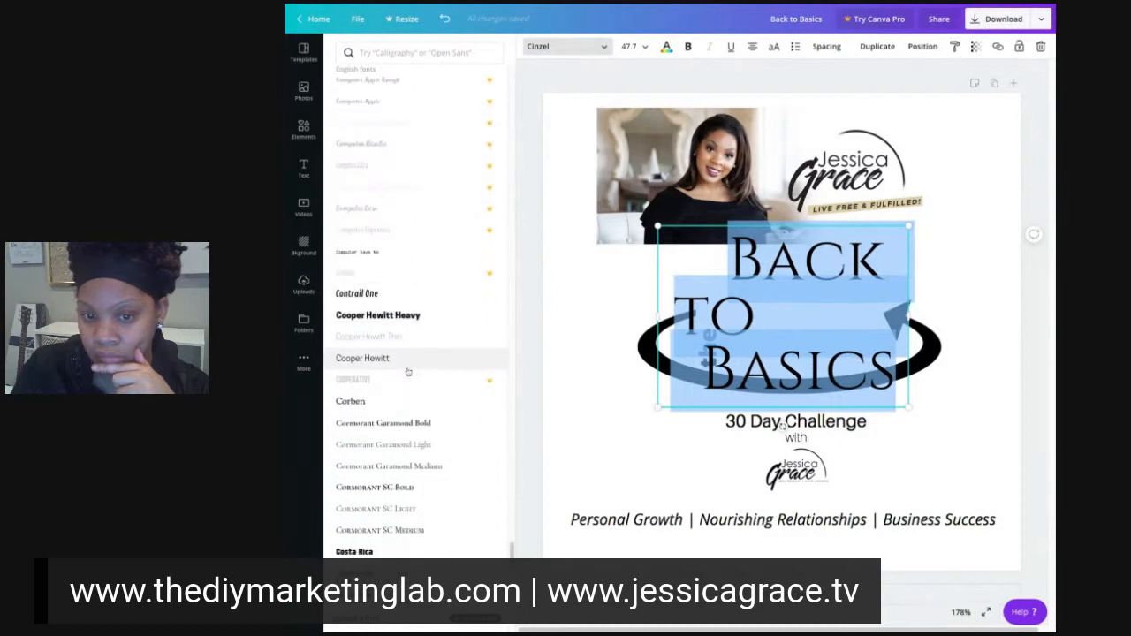
scroll(408, 373, down, 1)
click(407, 370)
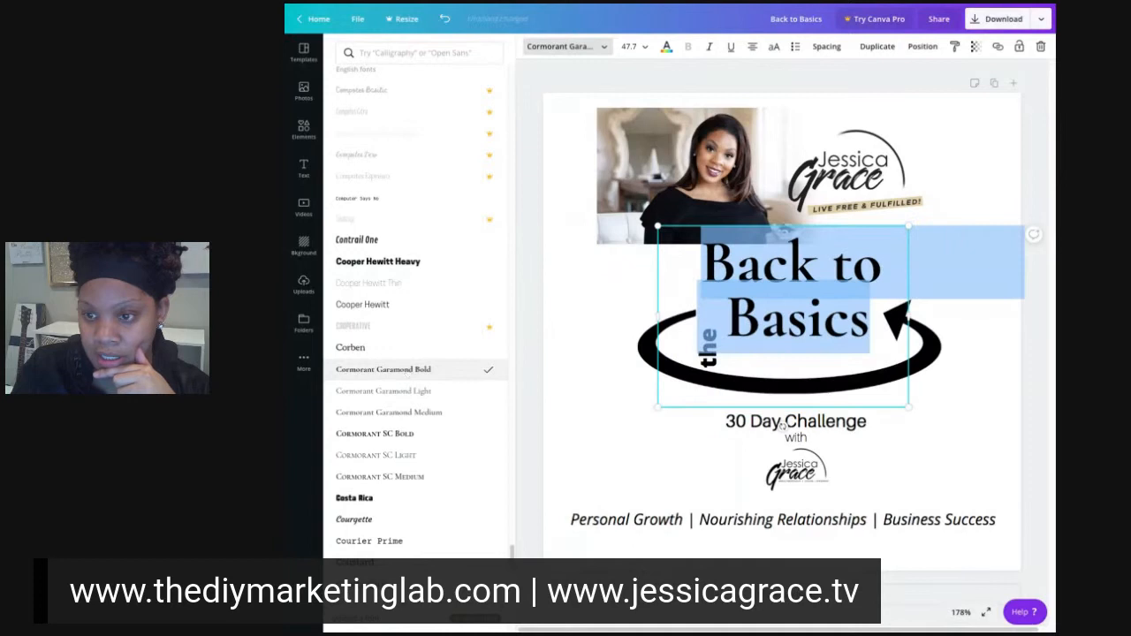
Step: Try the Didact Gothic font and the Droid Serif font on the "Back to Basics" title text
scroll(408, 368, down, 2)
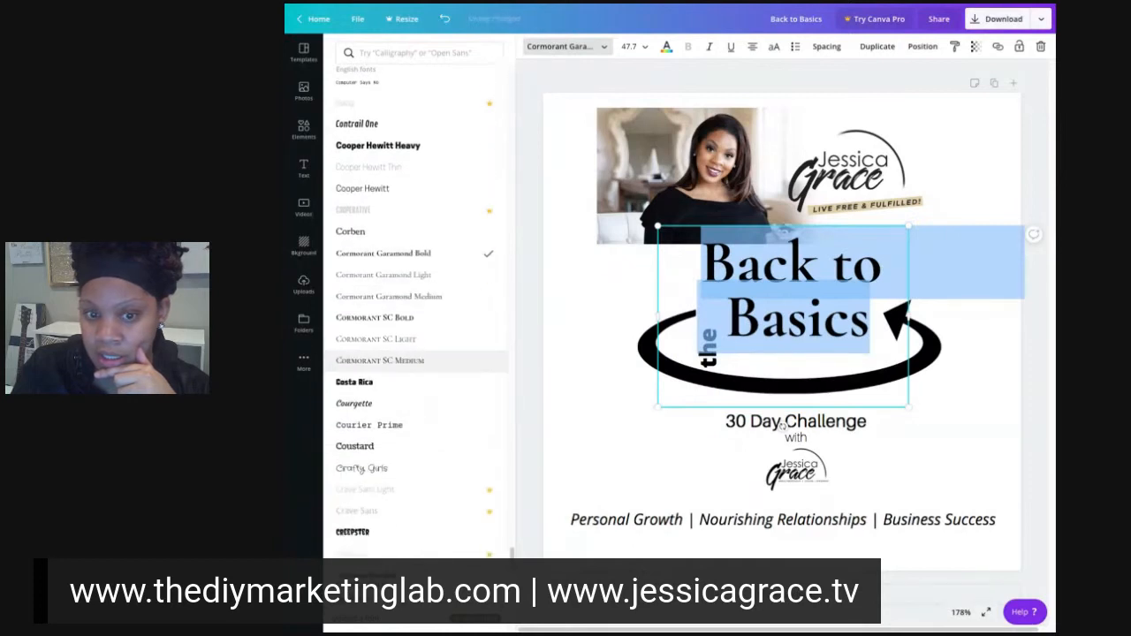
scroll(408, 364, down, 3)
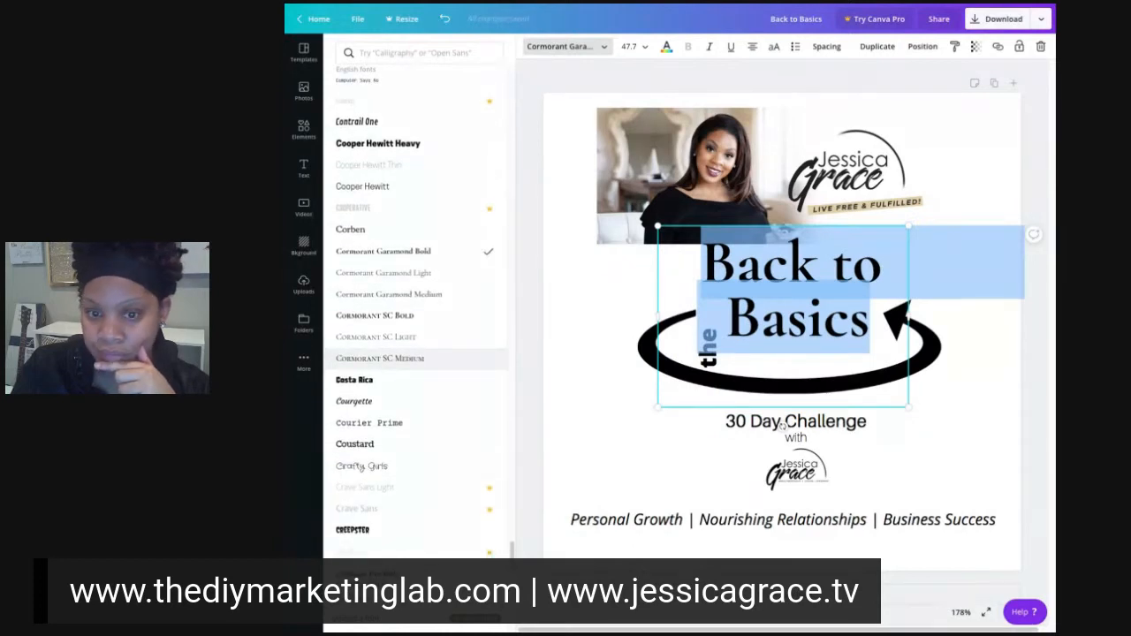
scroll(408, 365, down, 5)
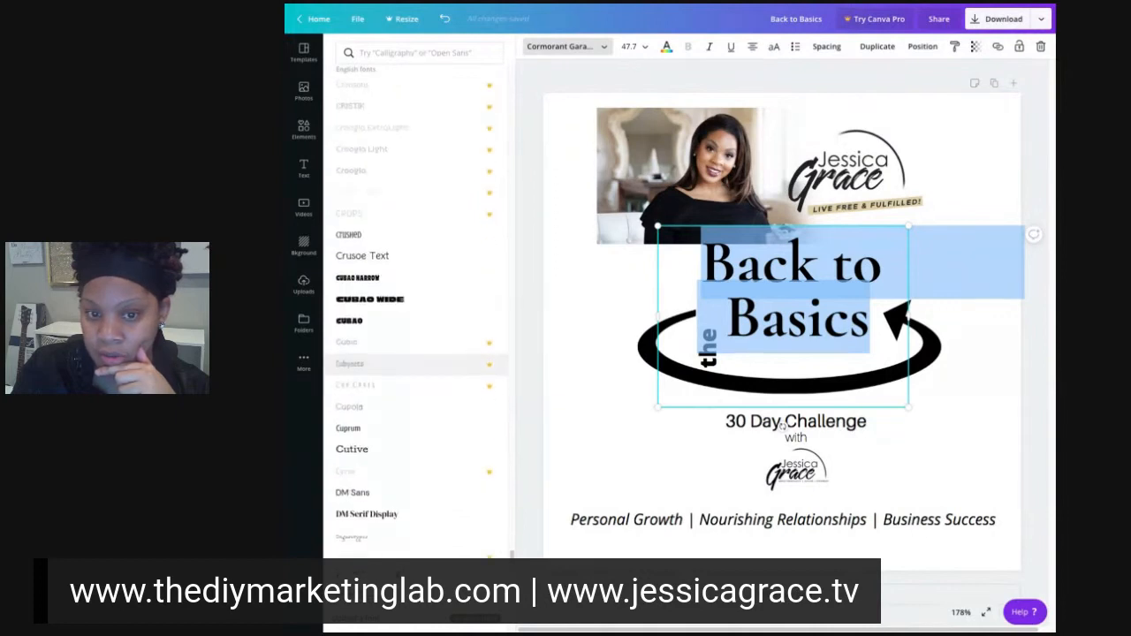
scroll(408, 371, down, 4)
scroll(416, 377, down, 4)
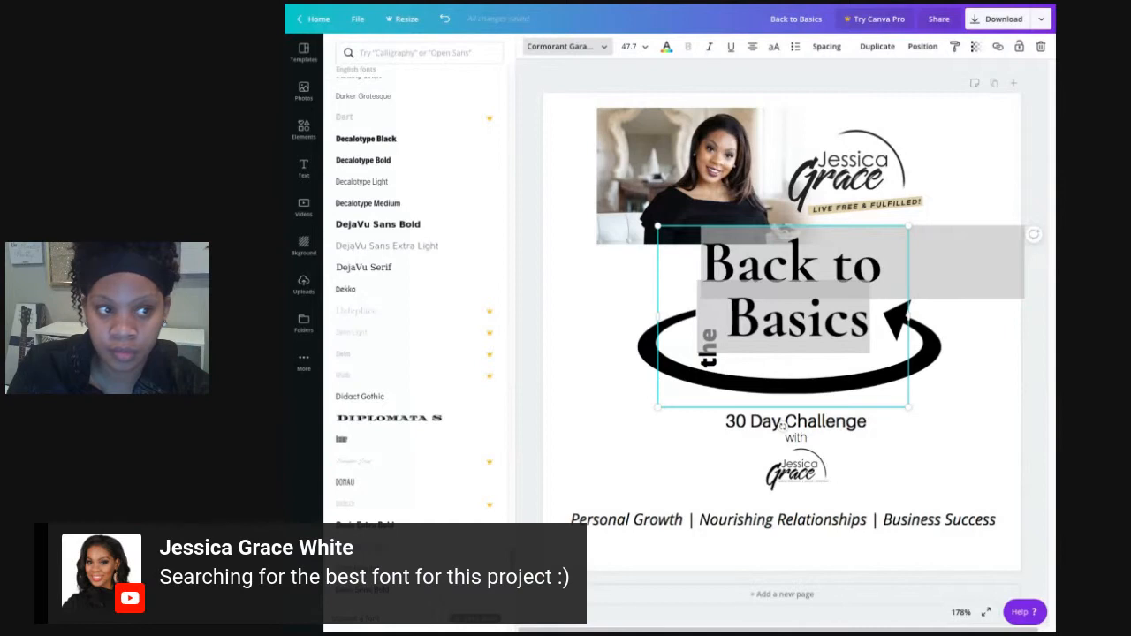
scroll(414, 292, down, 3)
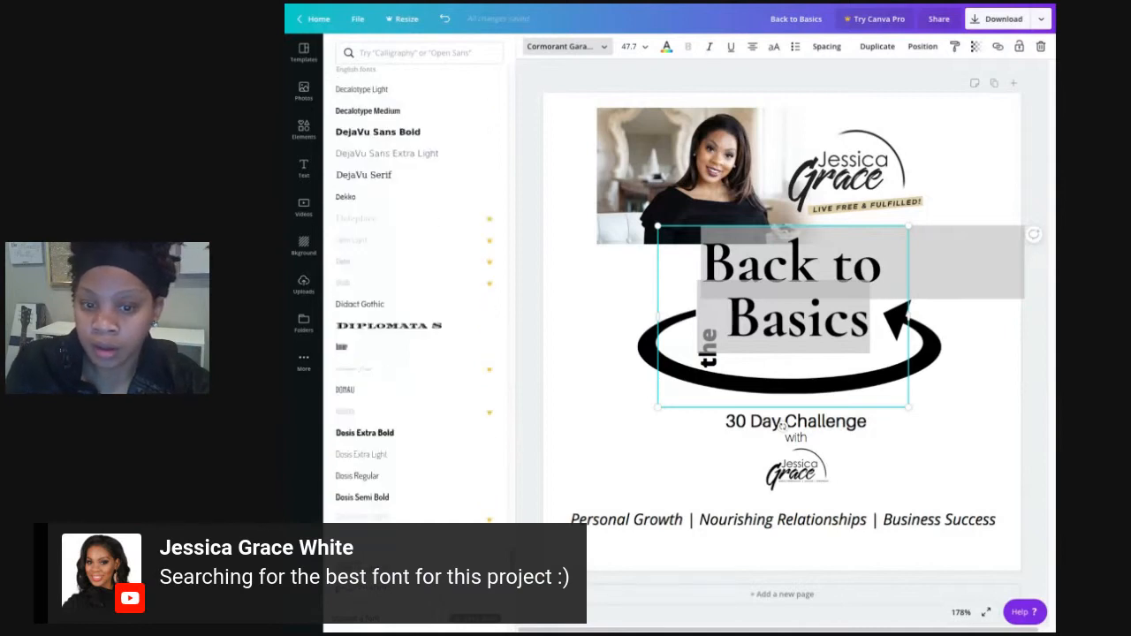
scroll(414, 291, down, 1)
scroll(414, 292, down, 1)
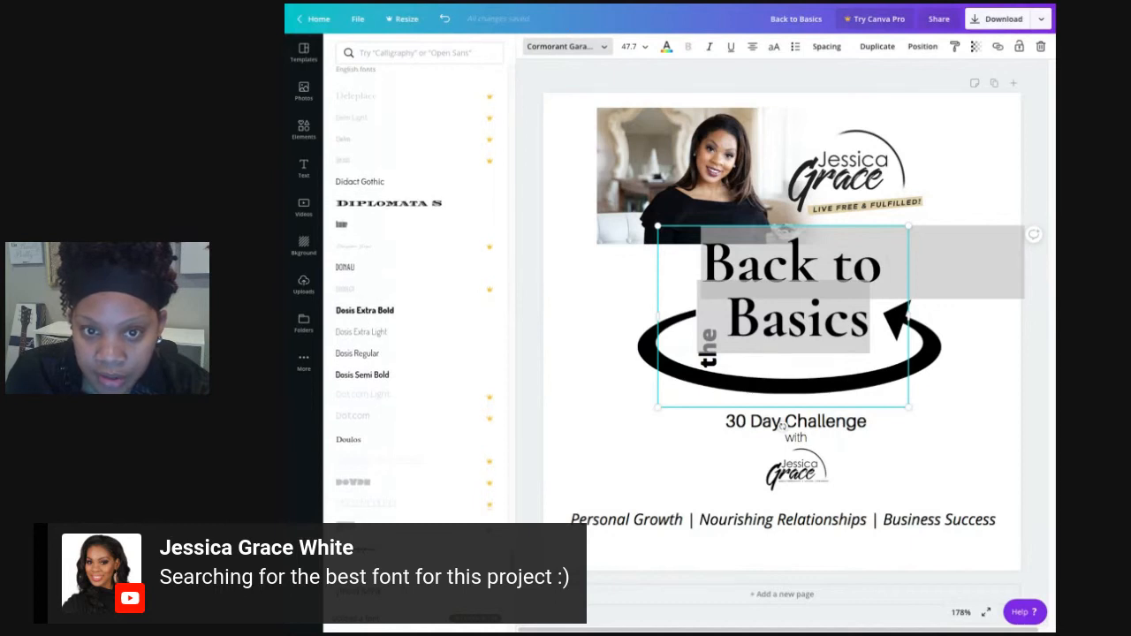
click(416, 182)
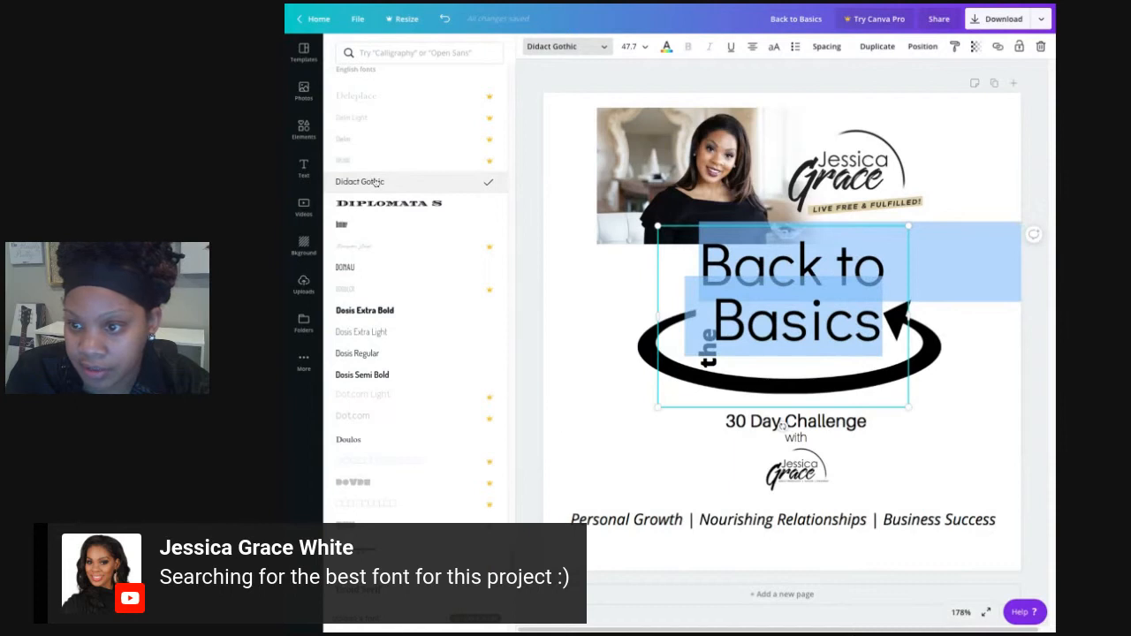
scroll(384, 281, down, 4)
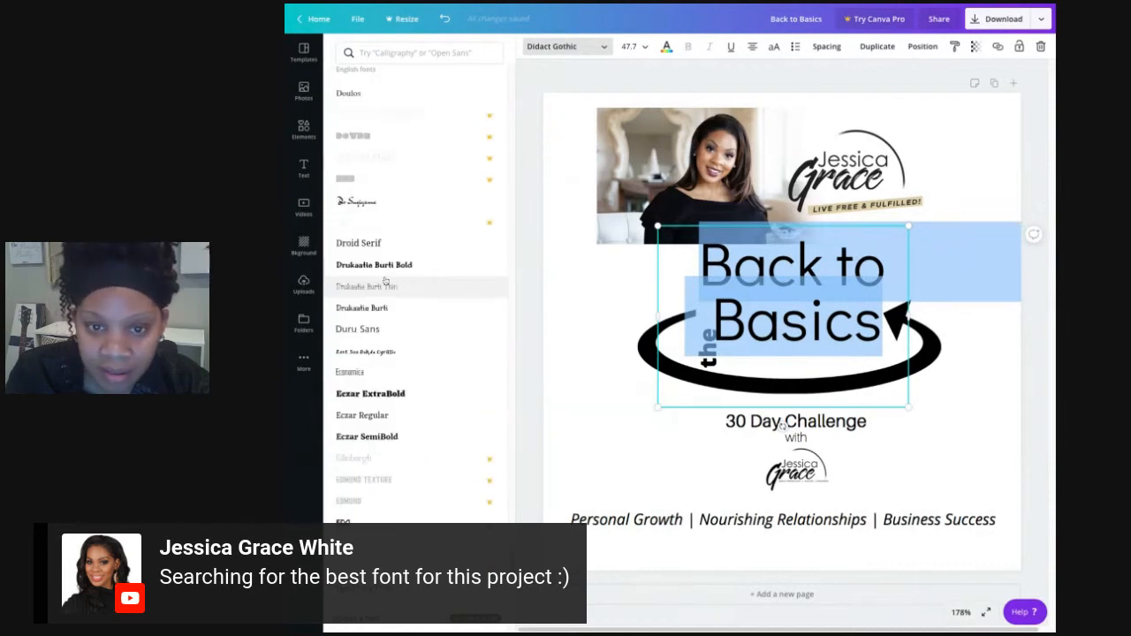
click(364, 245)
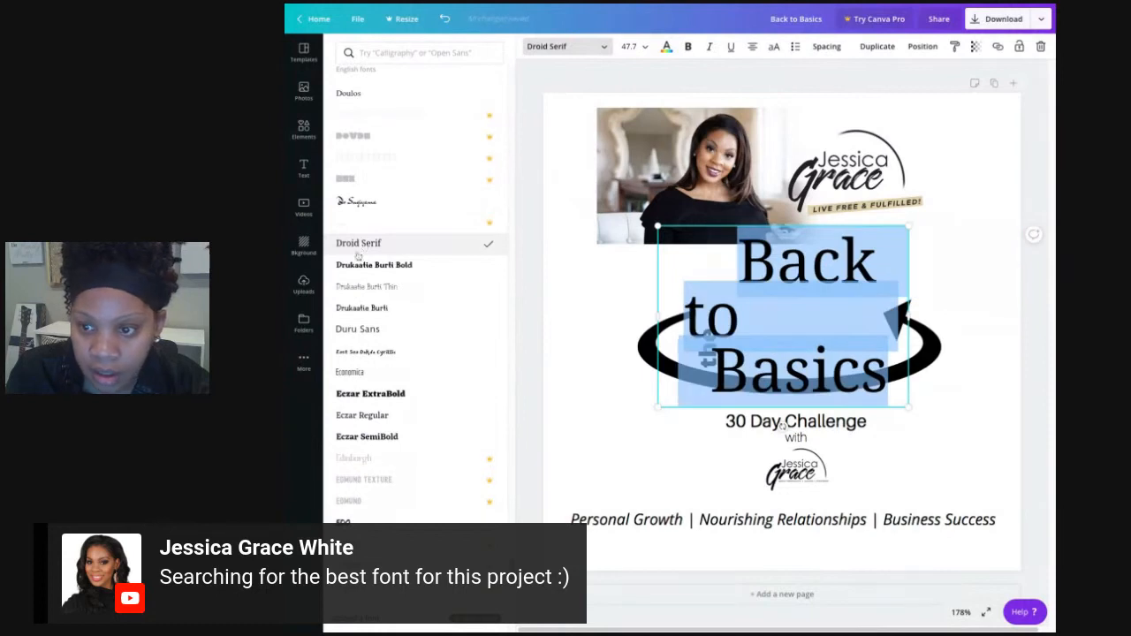
Step: Try the Glacial Indifference font on the "Back to Basics" title text
scroll(380, 349, down, 3)
scroll(381, 351, down, 1)
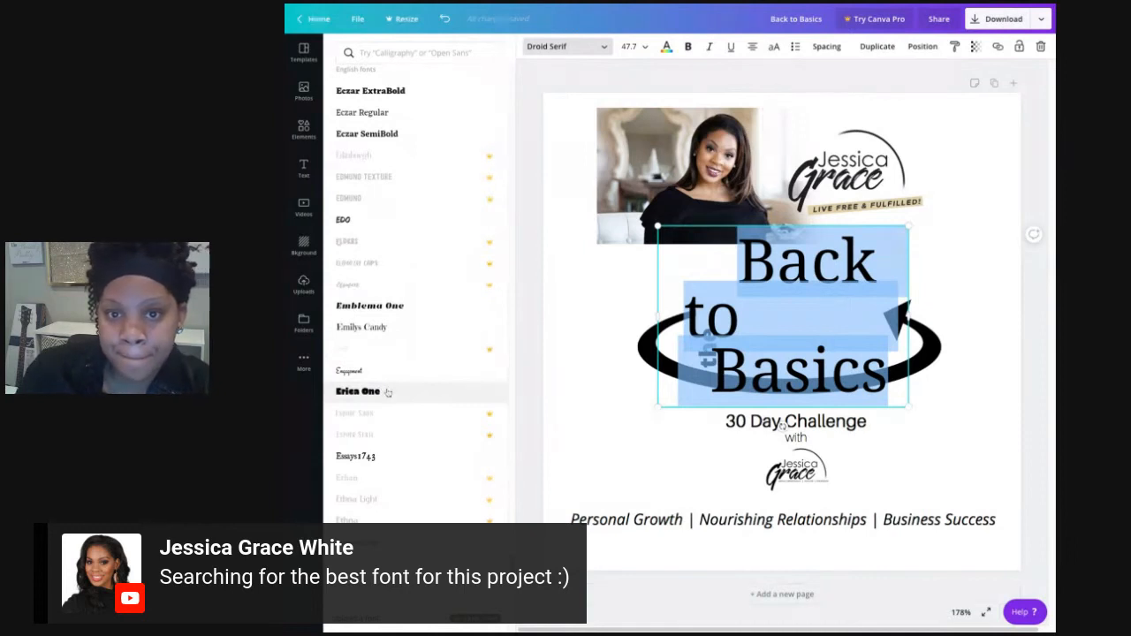
scroll(387, 392, down, 4)
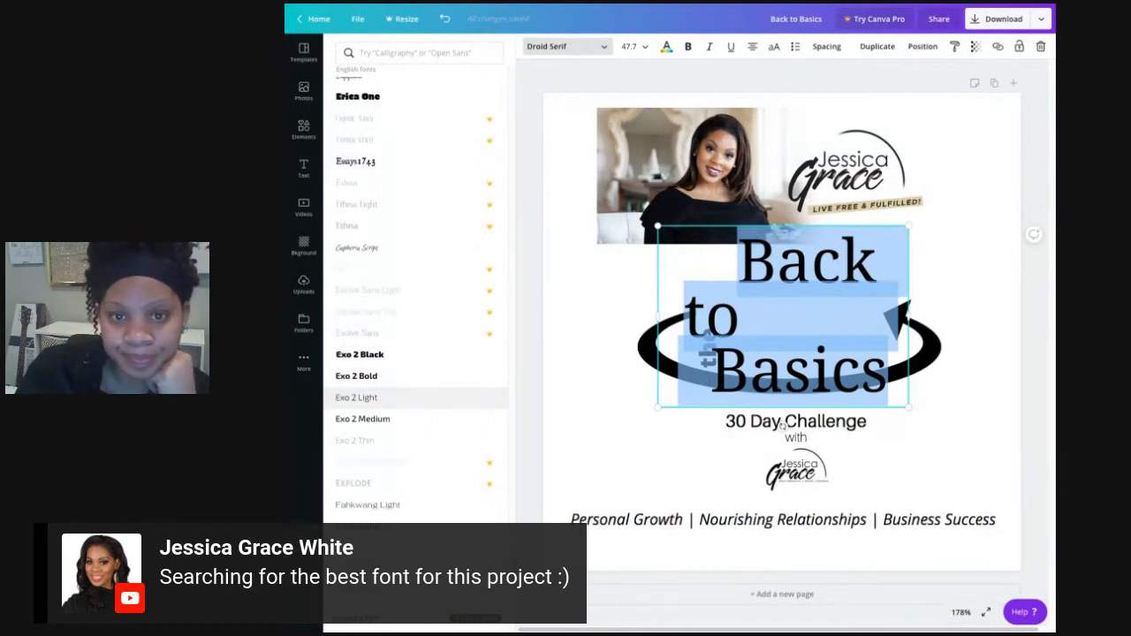
scroll(416, 393, down, 3)
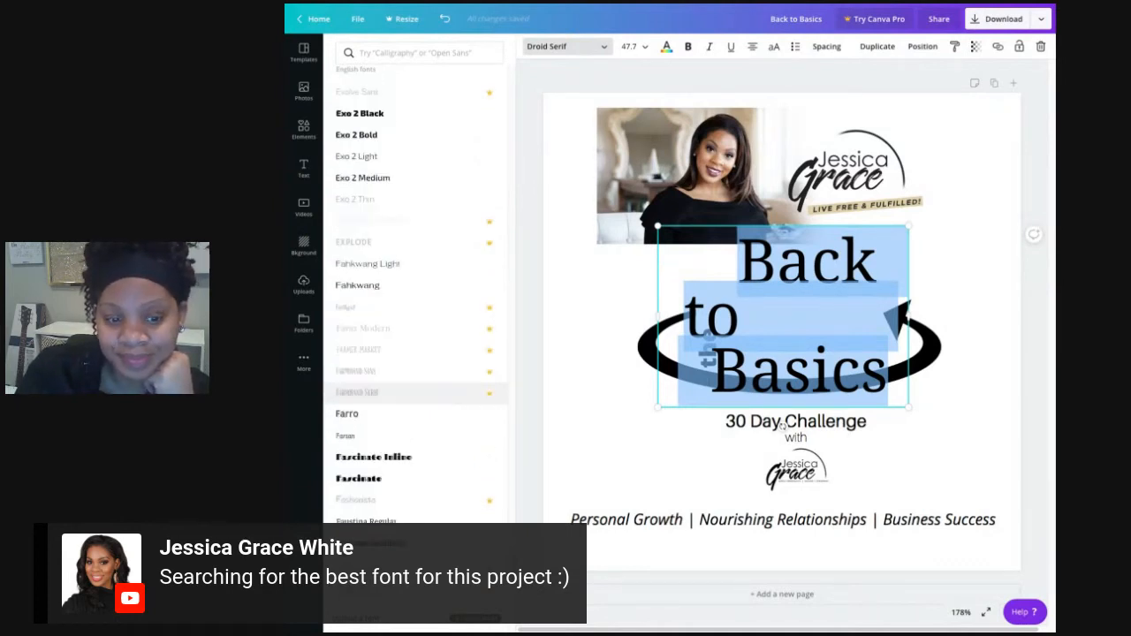
scroll(416, 393, down, 4)
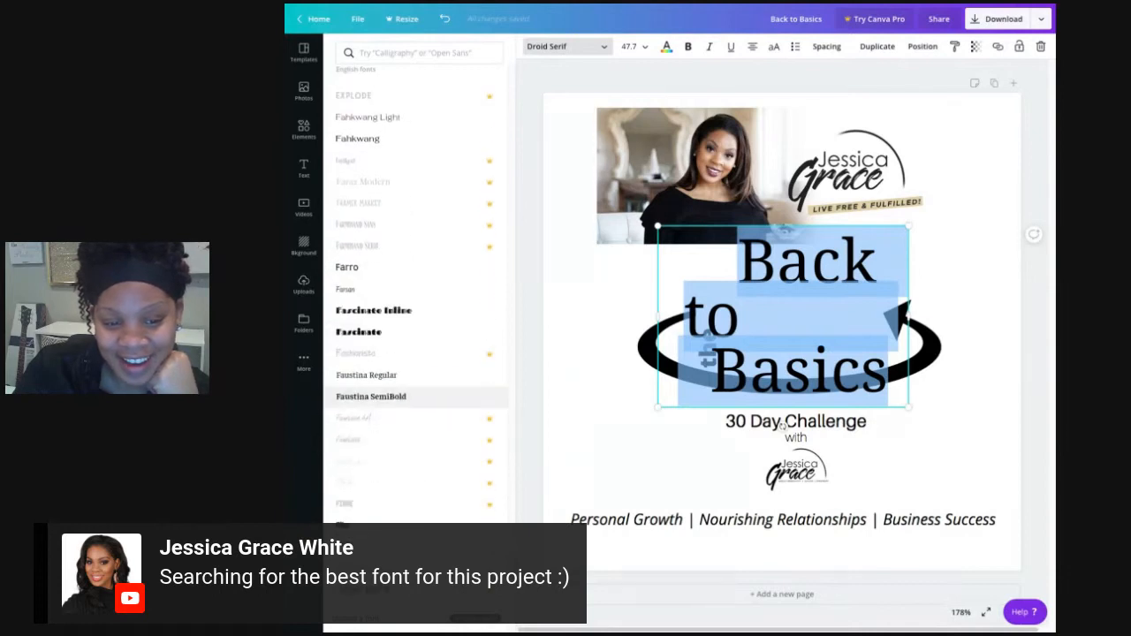
scroll(415, 392, down, 3)
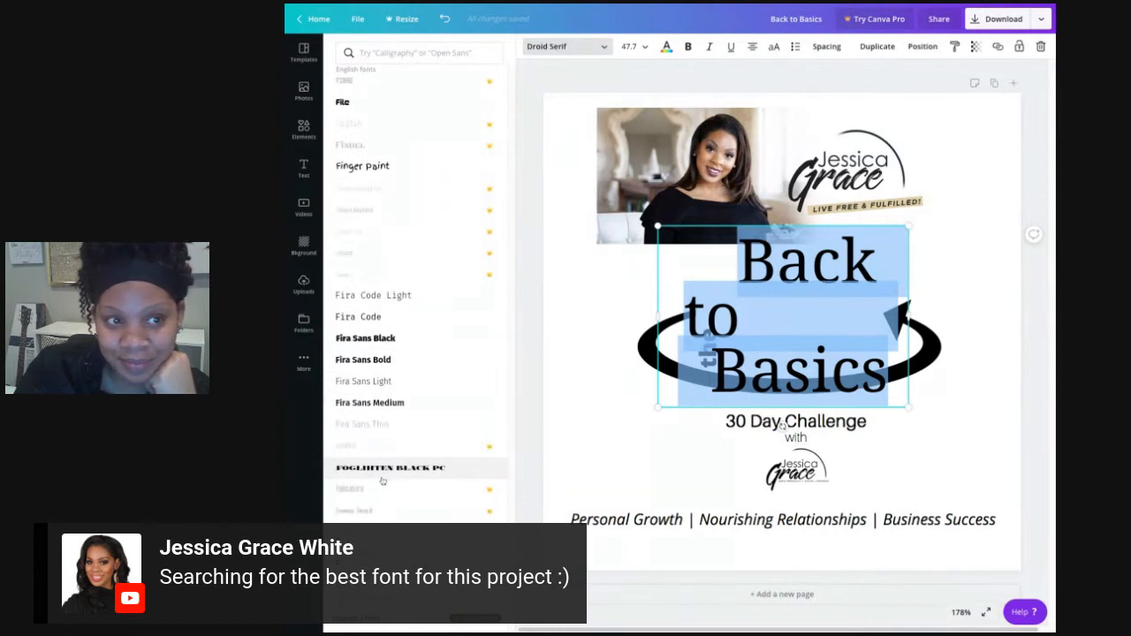
scroll(381, 481, down, 4)
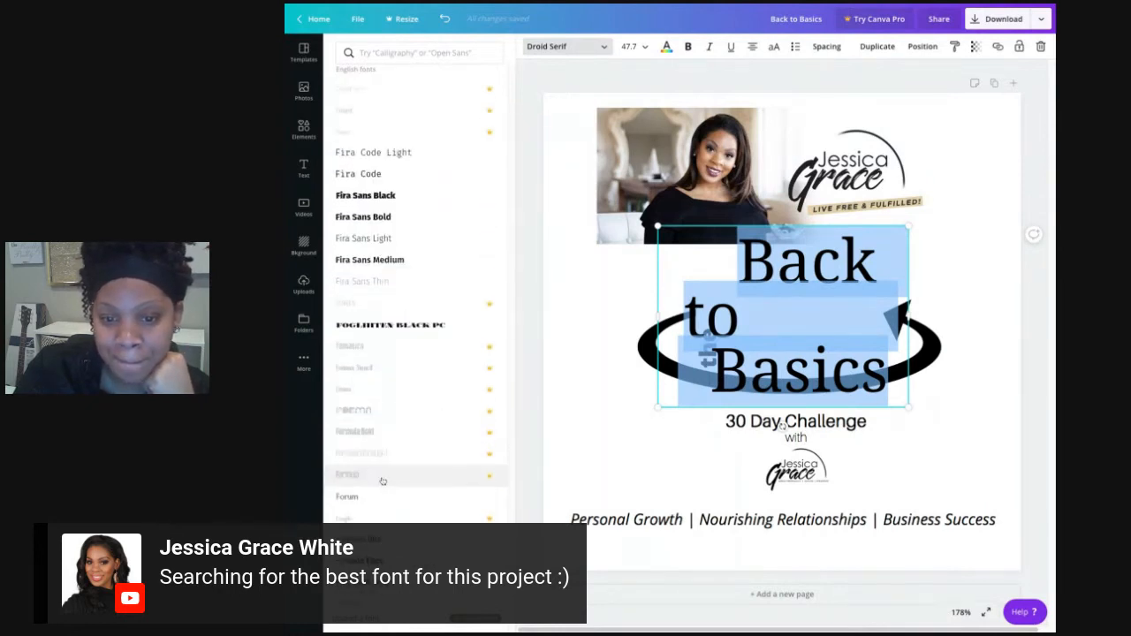
scroll(382, 481, down, 3)
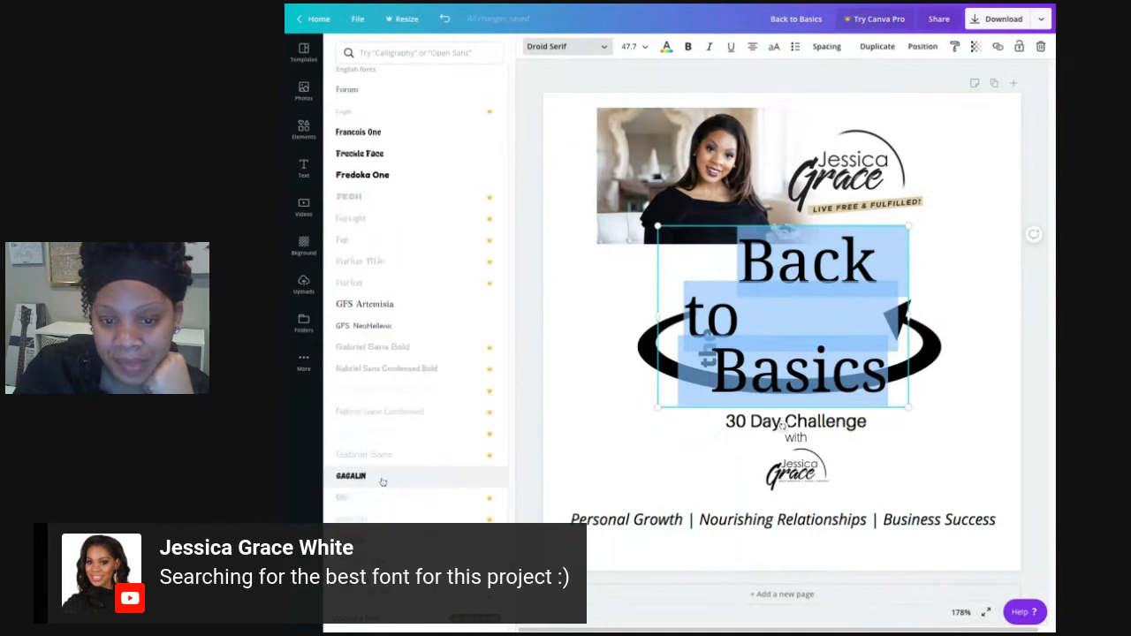
scroll(382, 481, down, 3)
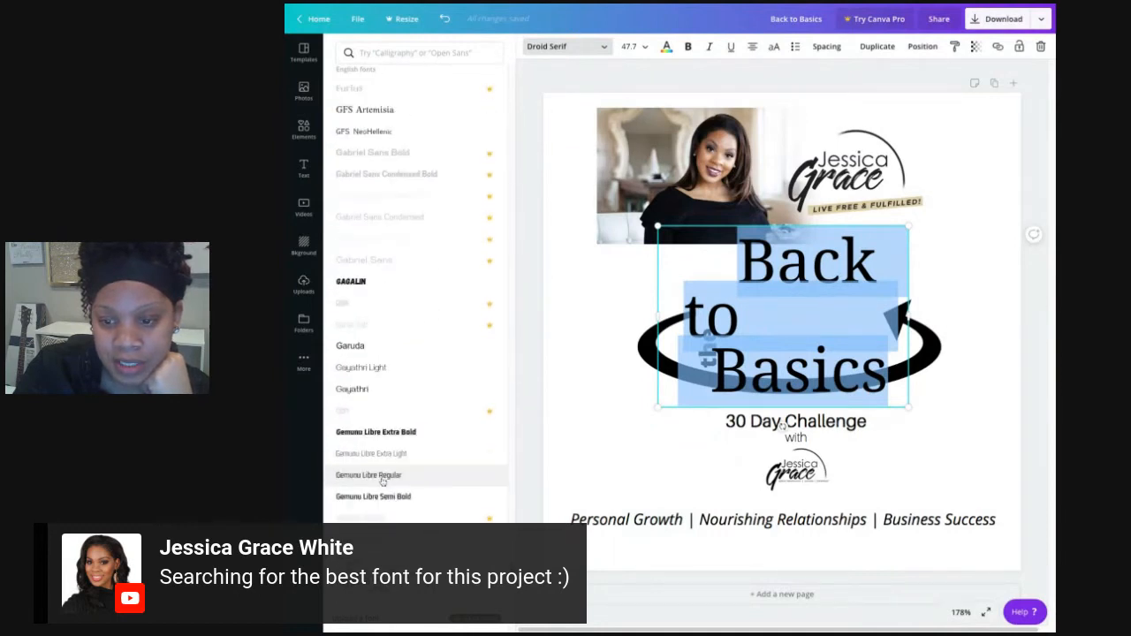
scroll(382, 481, down, 2)
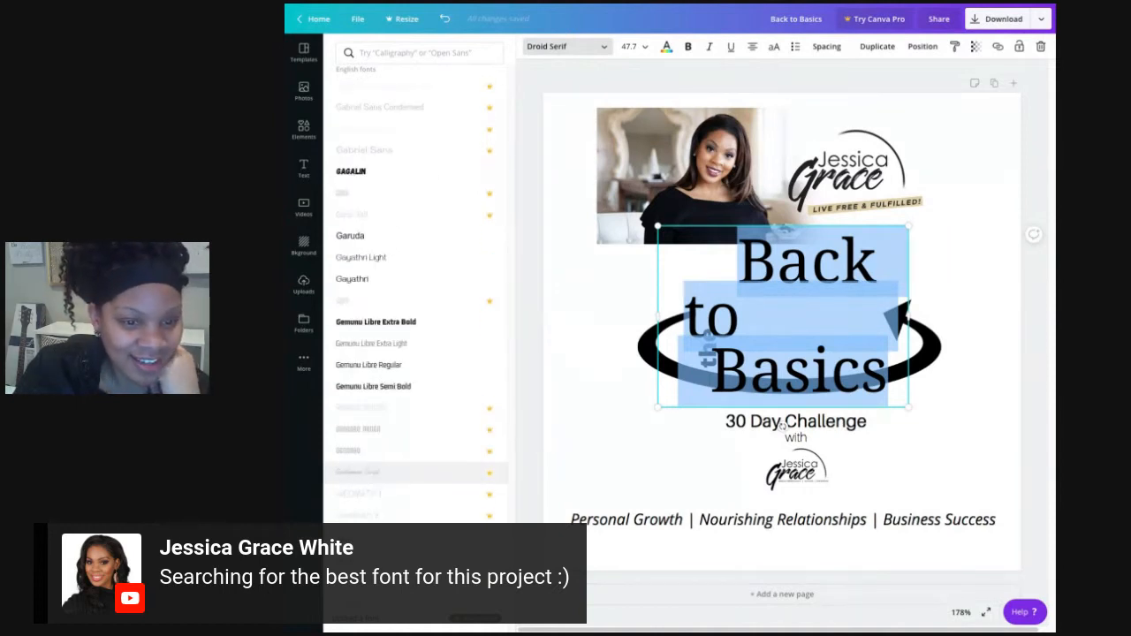
scroll(382, 470, down, 6)
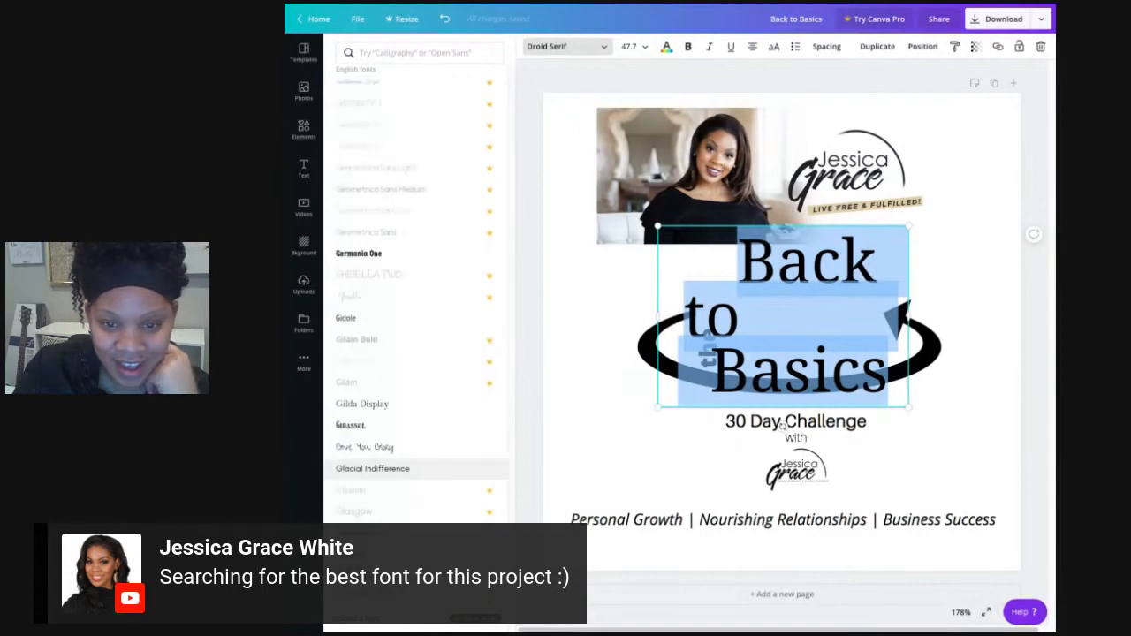
click(372, 468)
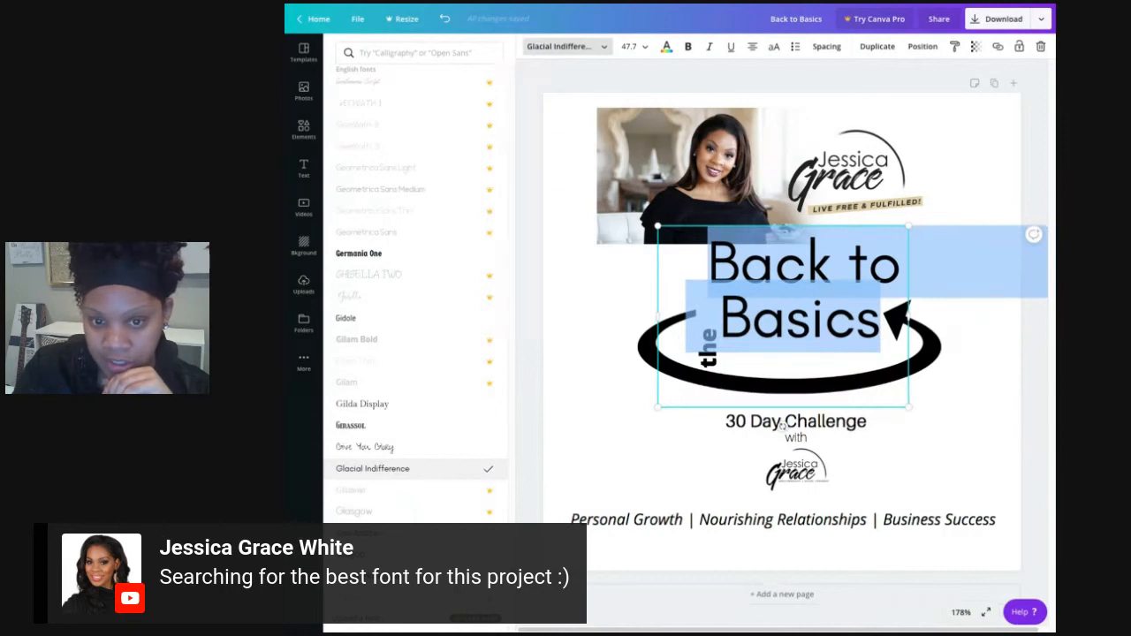
Step: Change the font of the "Back to Basics" title text to Germania One
scroll(374, 473, up, 1)
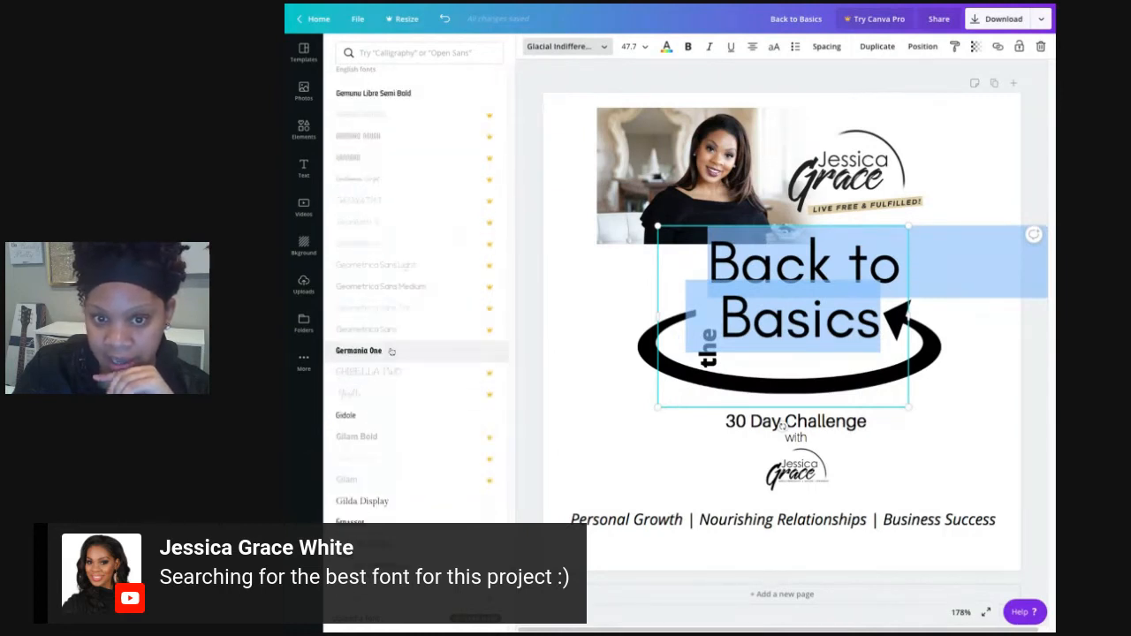
click(392, 352)
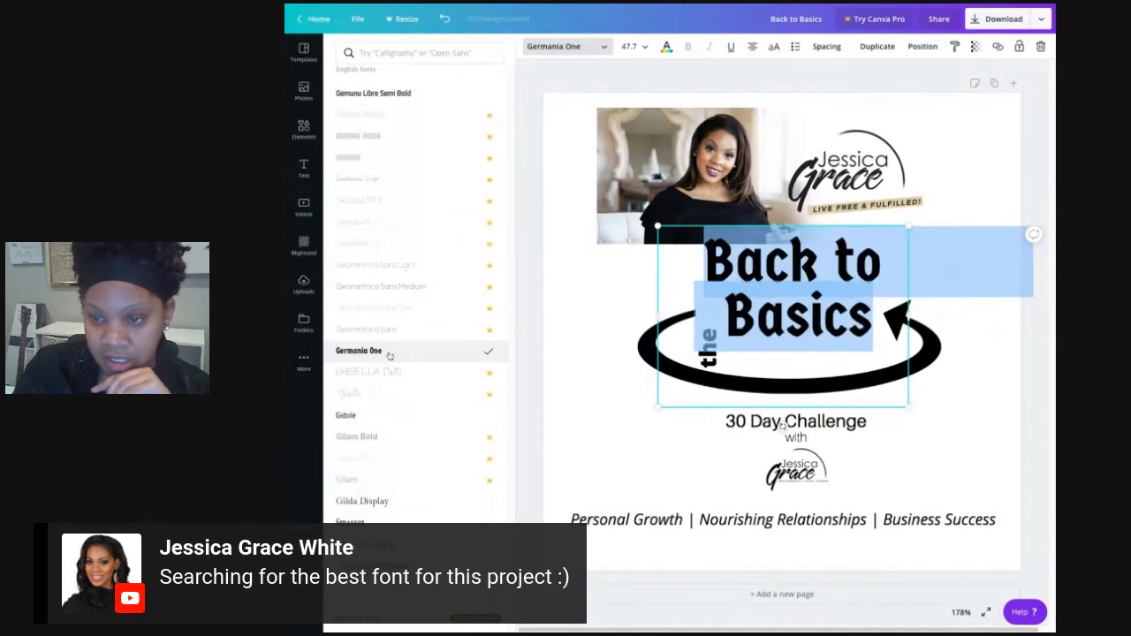
scroll(397, 424, up, 3)
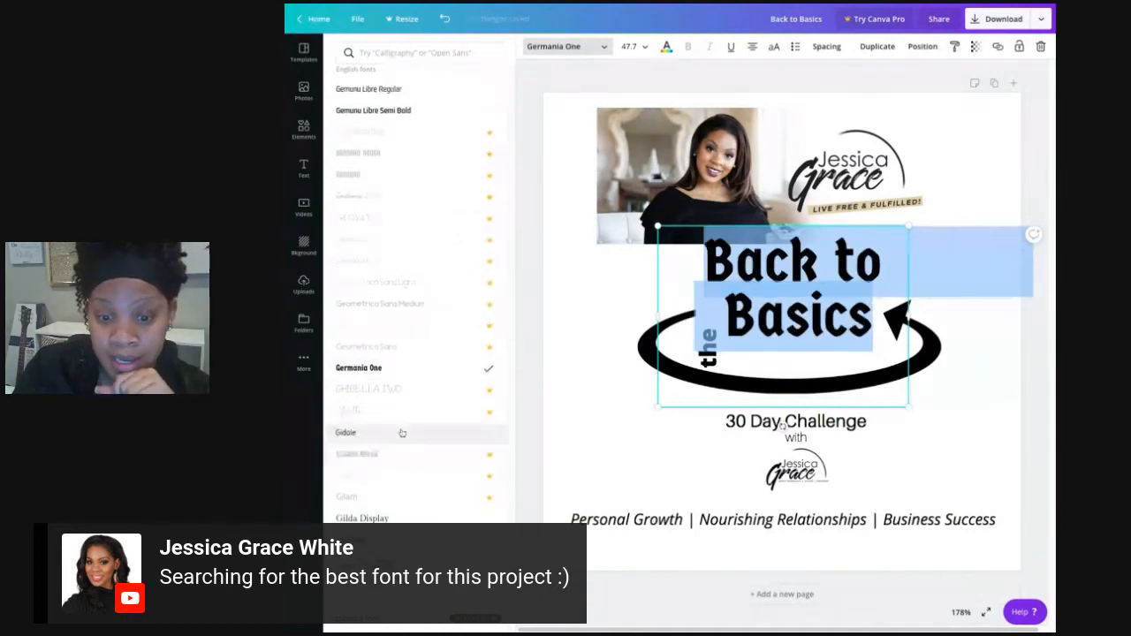
scroll(400, 430, up, 4)
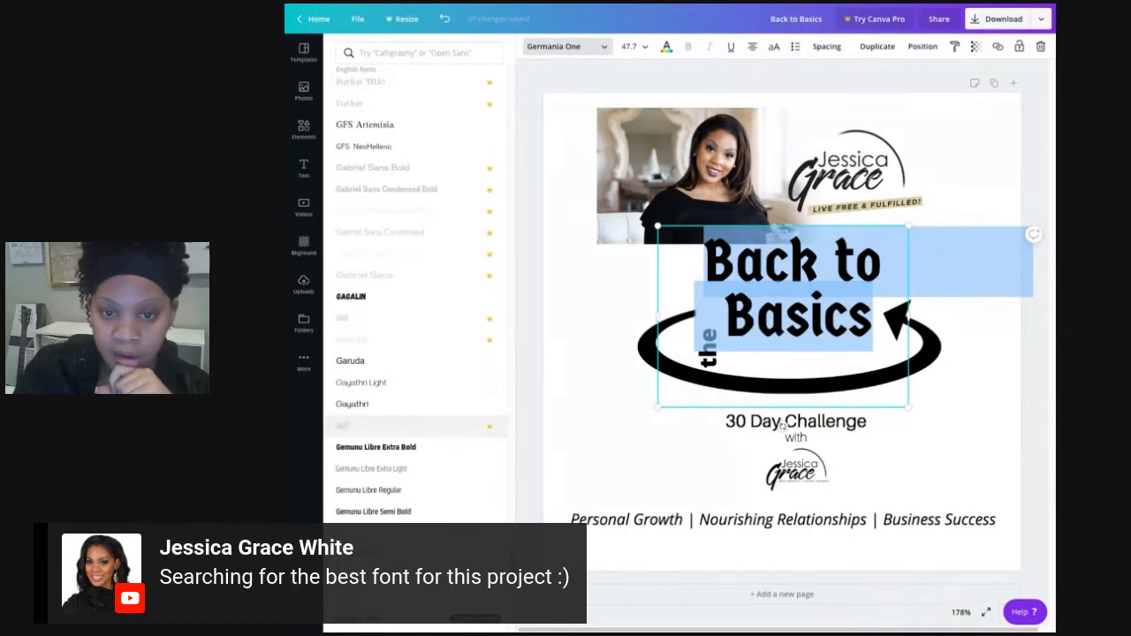
Step: Change the font of the "Back to Basics" title text to Greve 800
scroll(416, 422, up, 5)
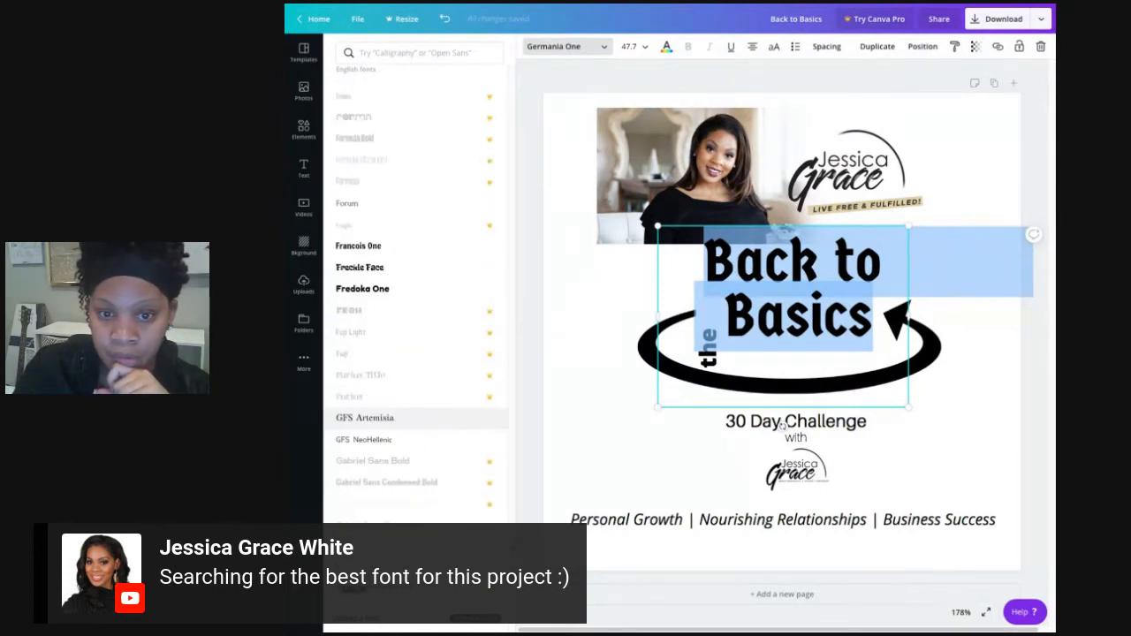
scroll(415, 425, down, 10)
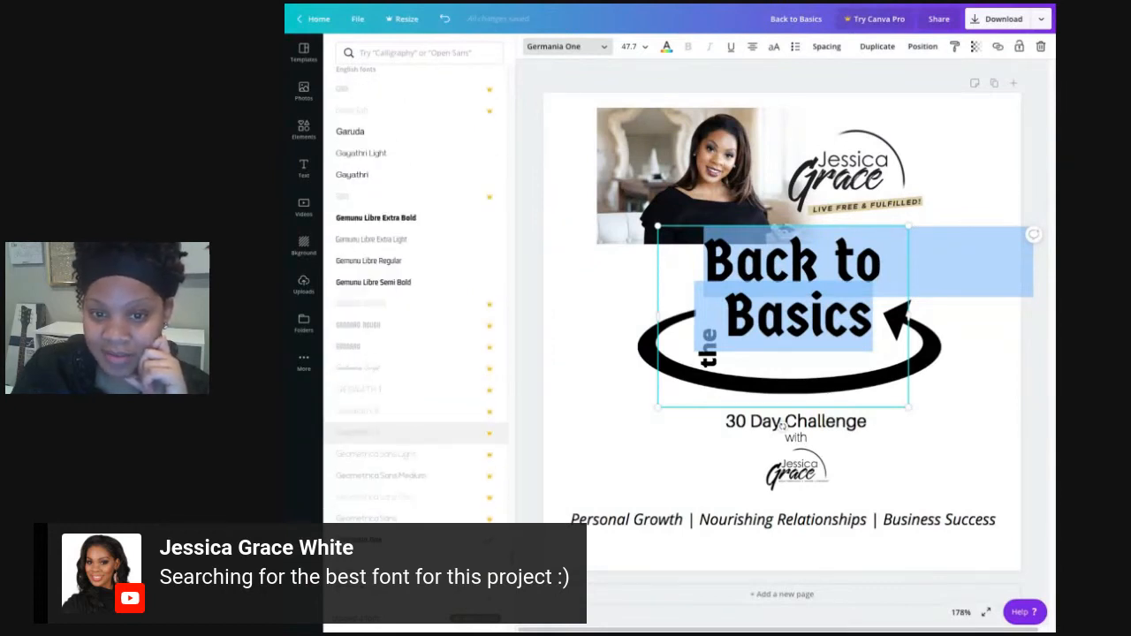
scroll(389, 434, down, 5)
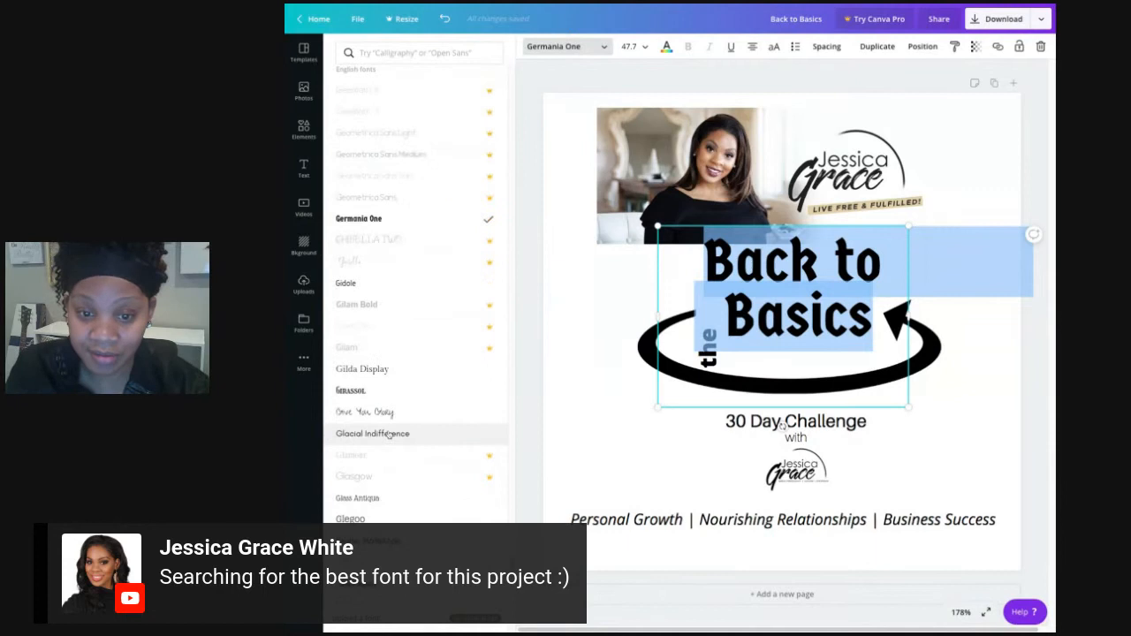
scroll(389, 434, down, 1)
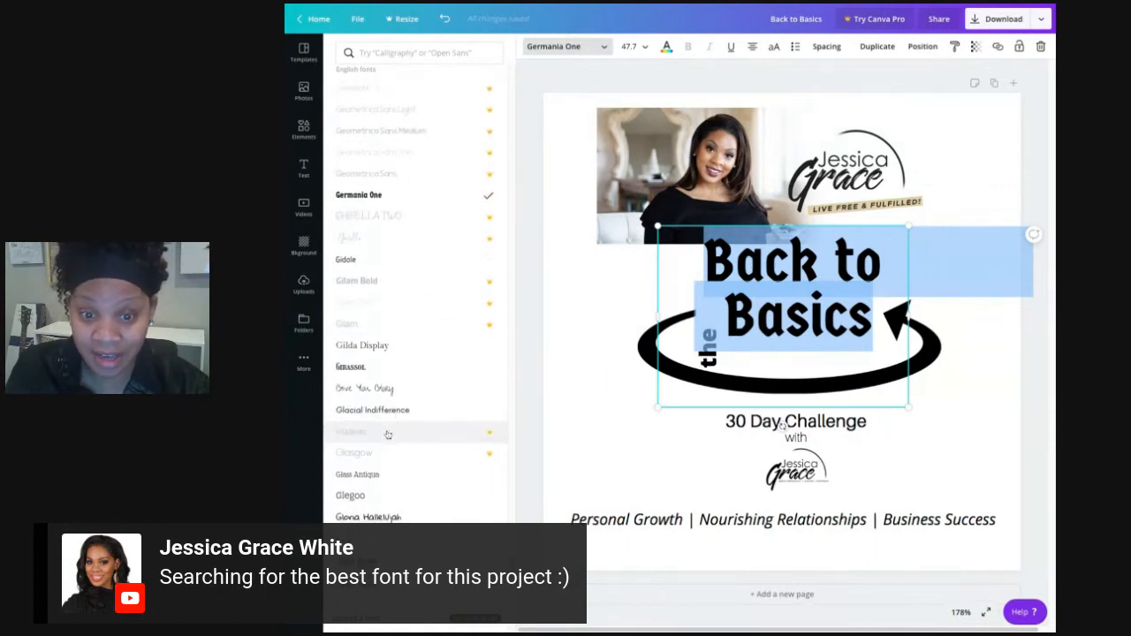
scroll(387, 434, down, 4)
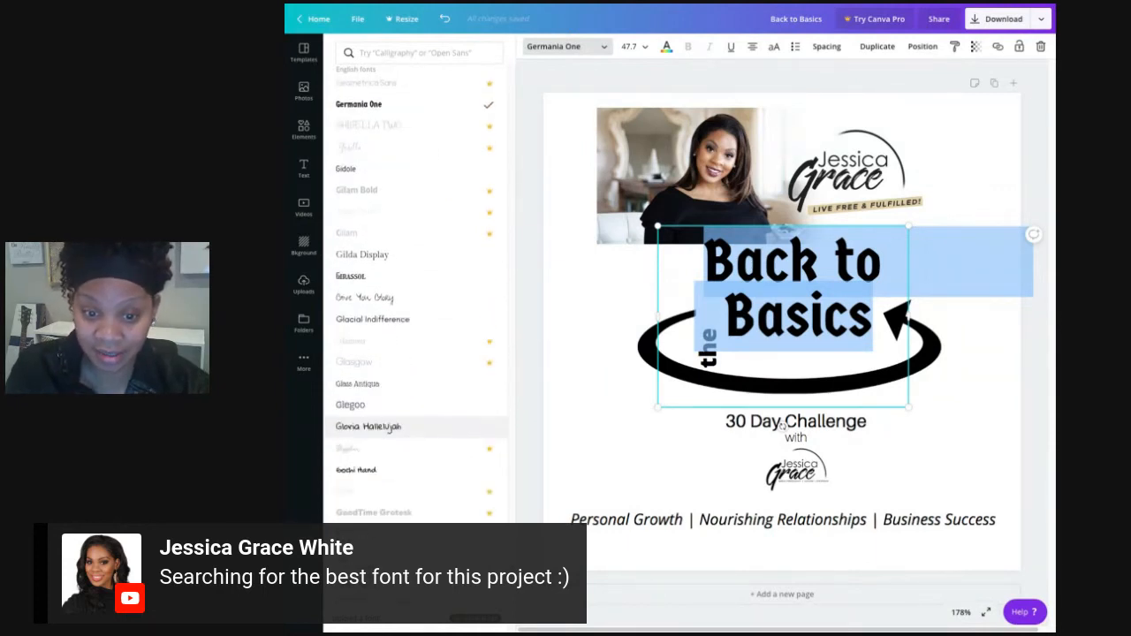
scroll(389, 434, down, 5)
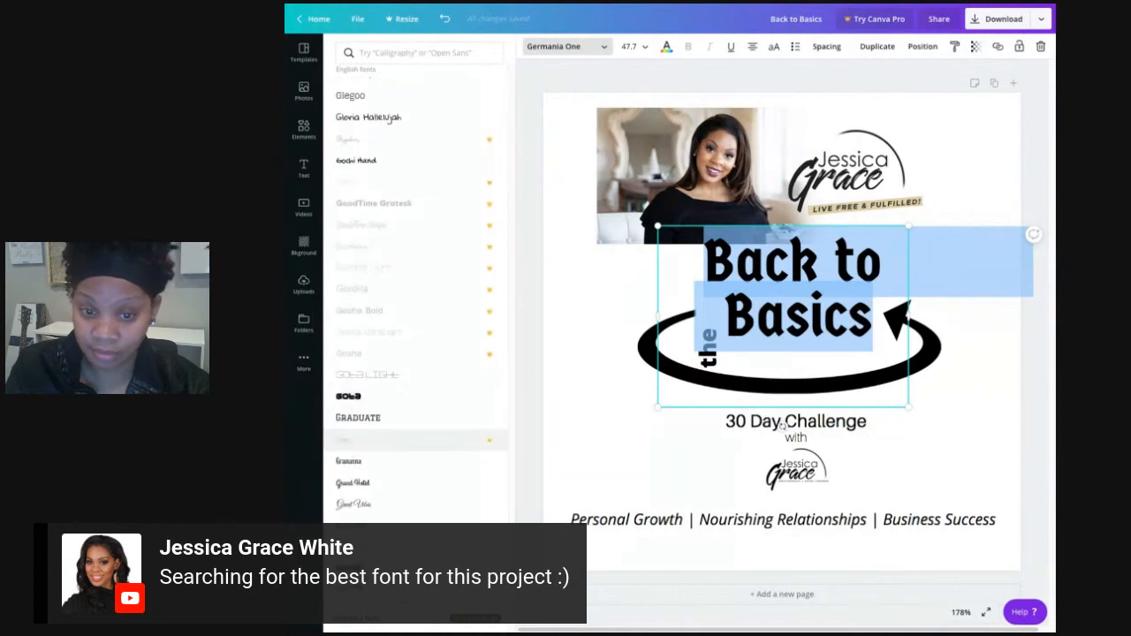
scroll(383, 481, down, 3)
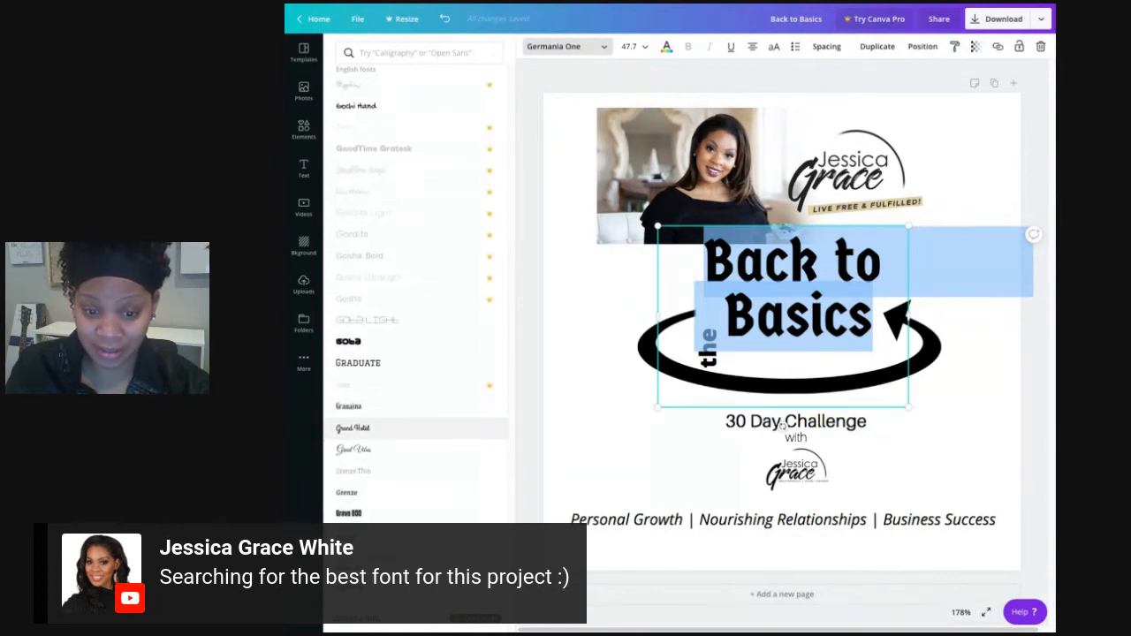
click(382, 478)
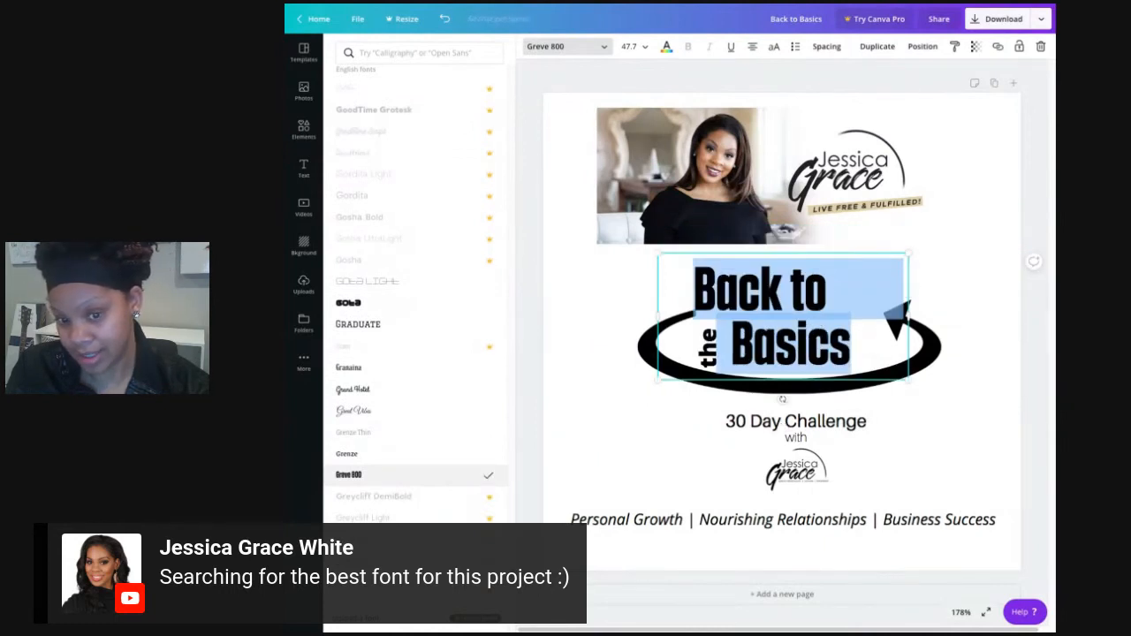
Step: Browse the English fonts that follow Greve 800 for another candidate for the title text
scroll(383, 477, down, 4)
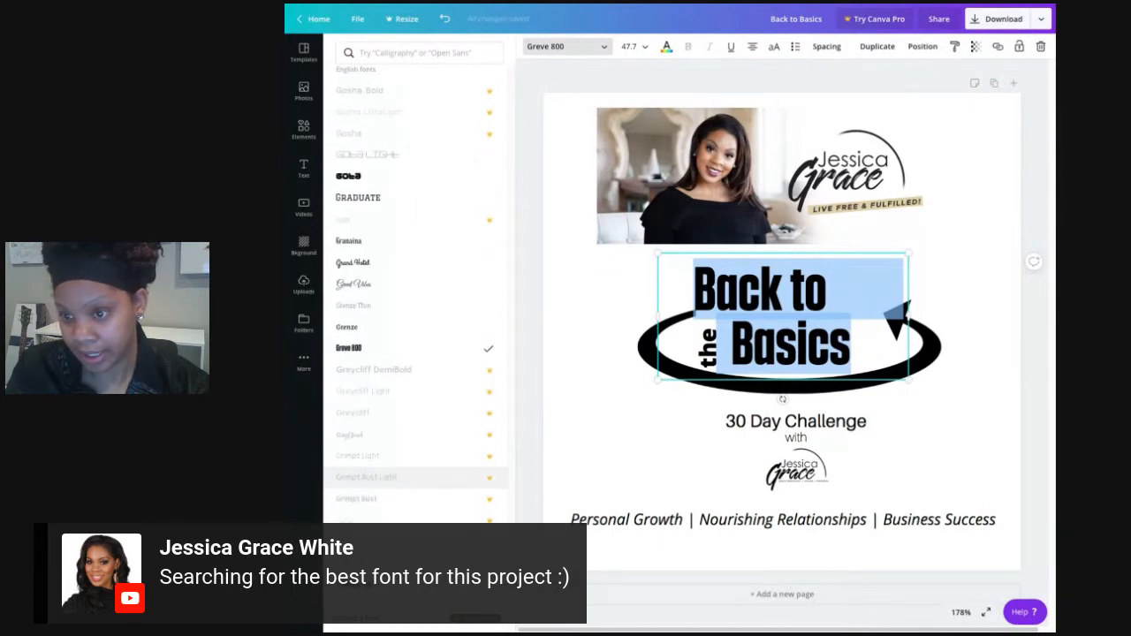
scroll(415, 459, down, 1)
scroll(416, 477, down, 4)
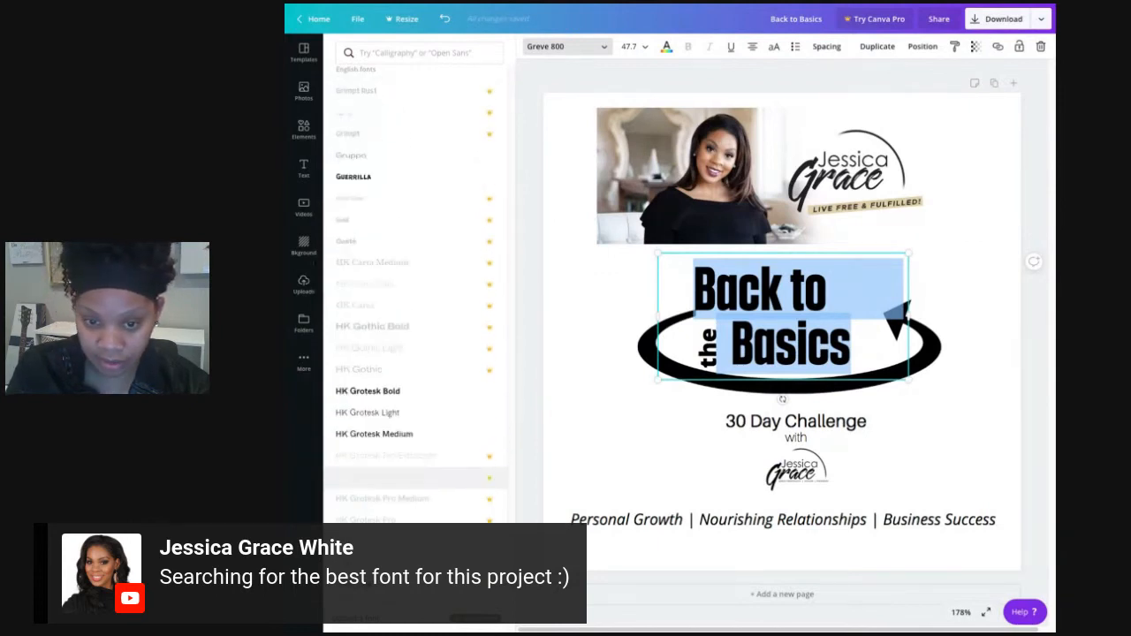
scroll(415, 477, down, 7)
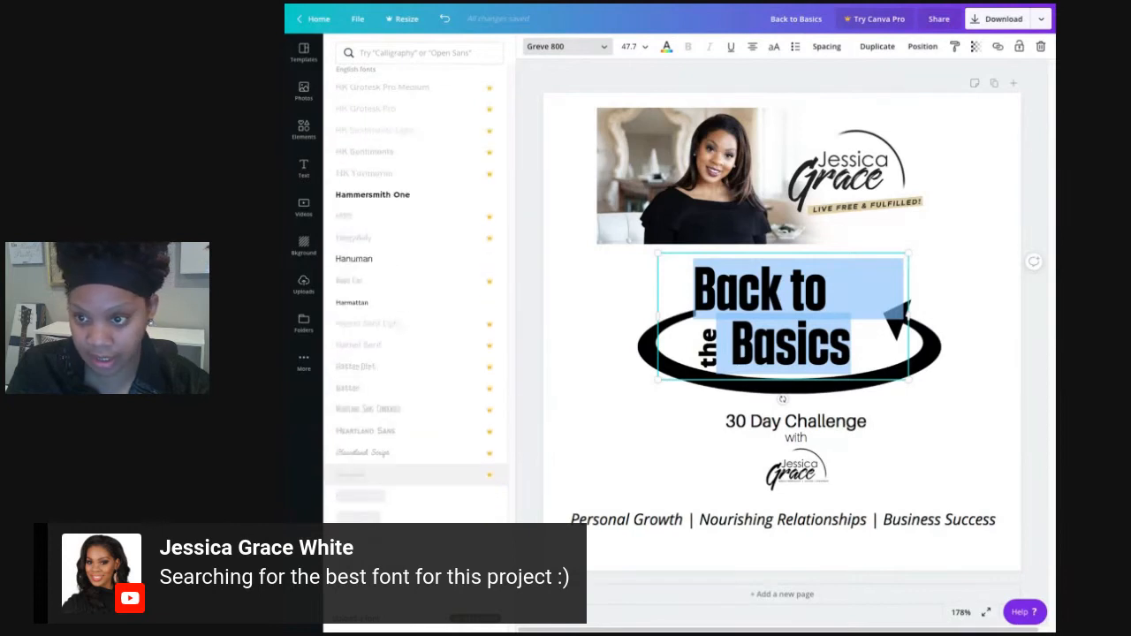
scroll(416, 474, down, 3)
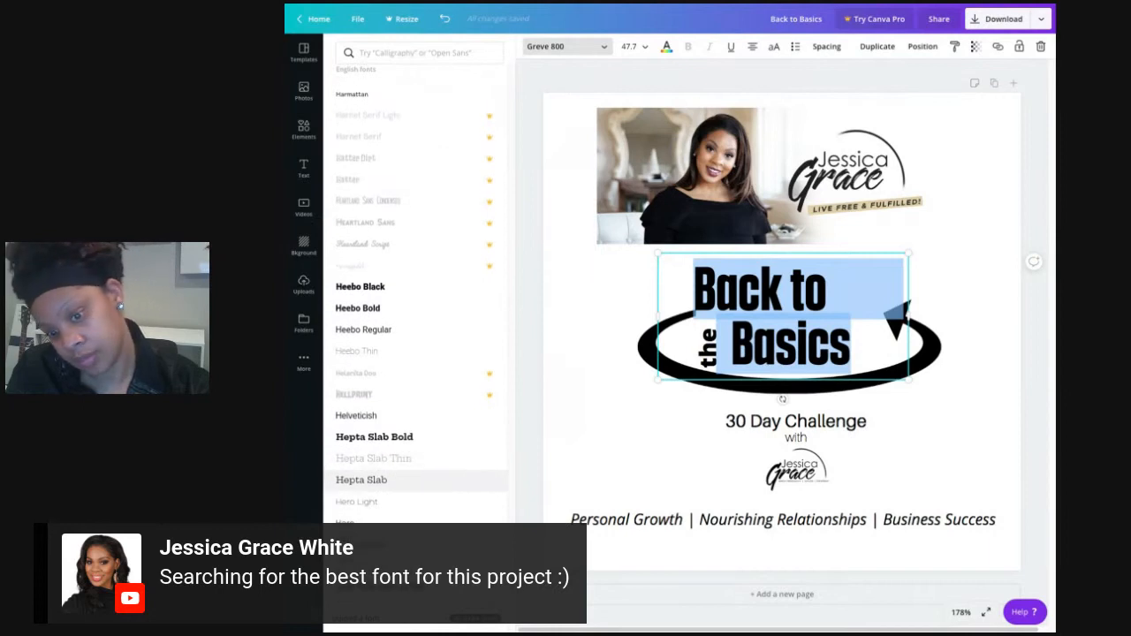
scroll(415, 475, down, 2)
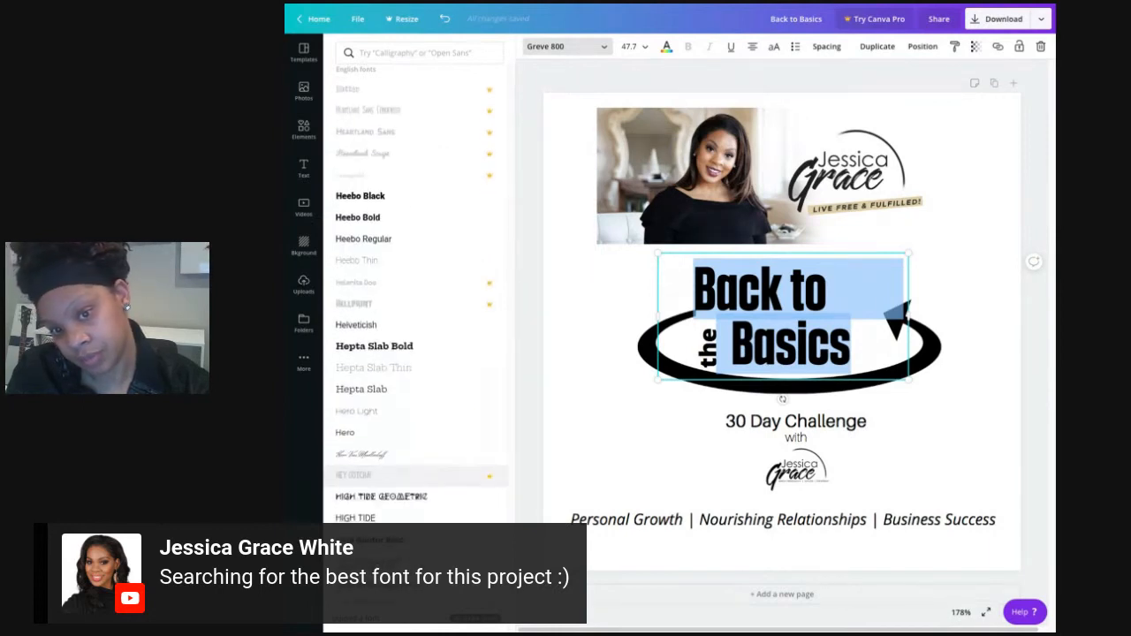
scroll(416, 354, down, 15)
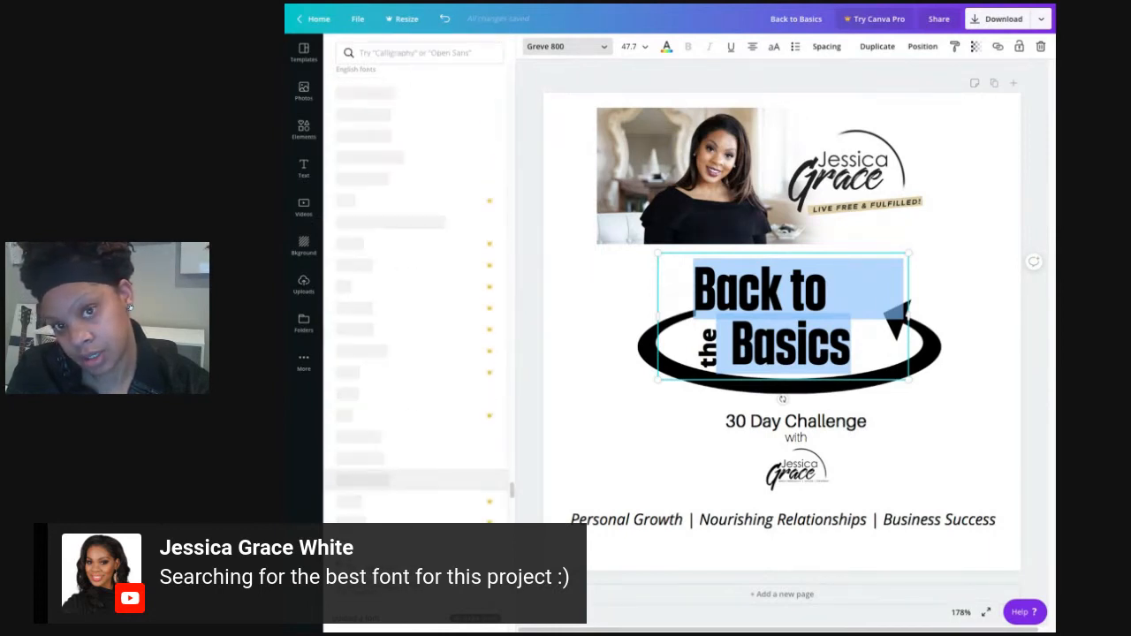
Step: Return to the beginning of the English fonts and examine the typefaces starting with A for the title
scroll(415, 477, up, 15)
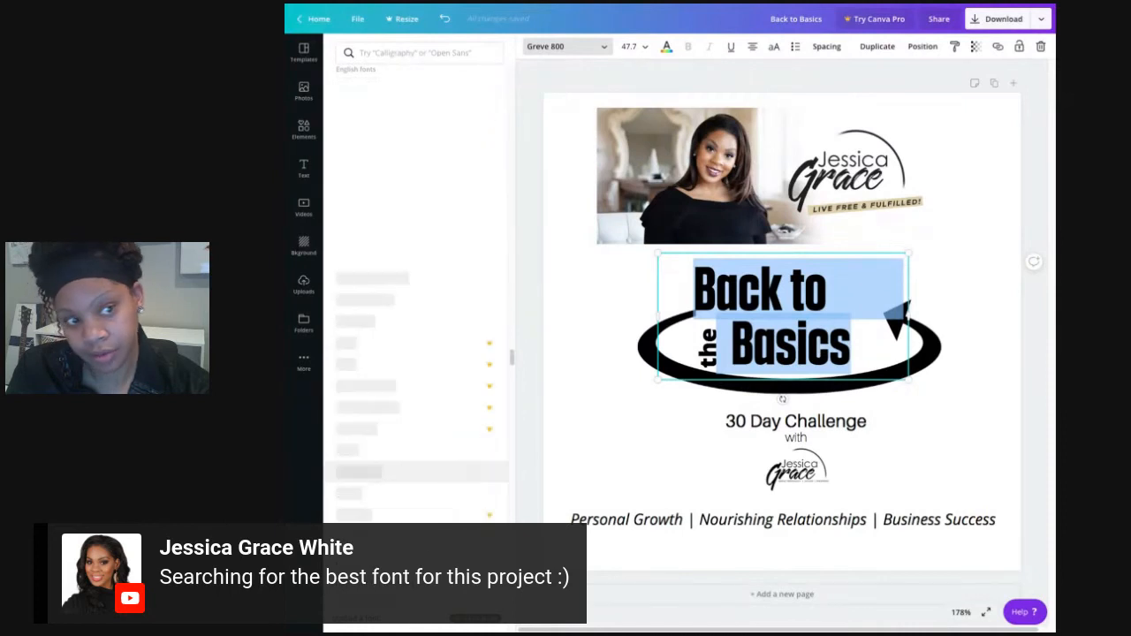
scroll(416, 486, up, 12)
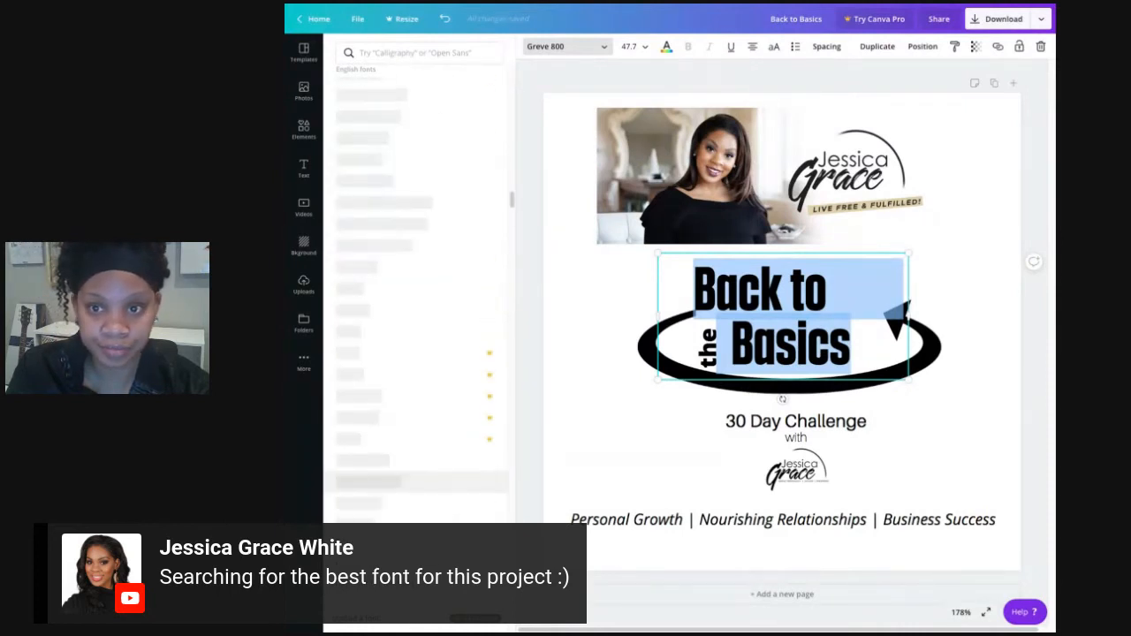
scroll(416, 486, up, 5)
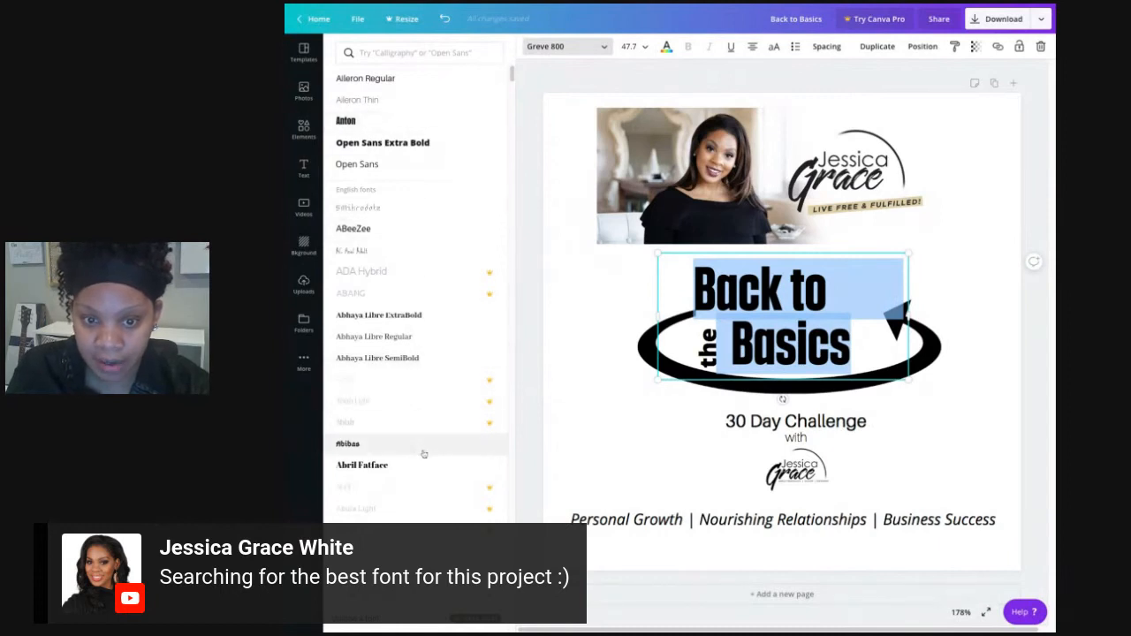
scroll(423, 454, down, 1)
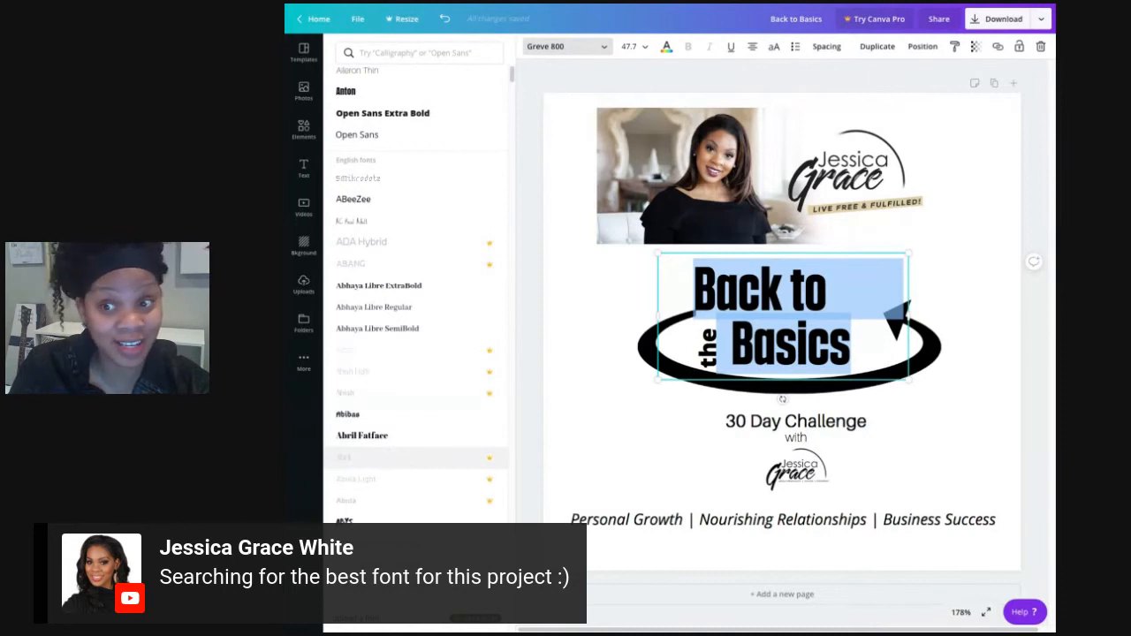
scroll(415, 458, down, 5)
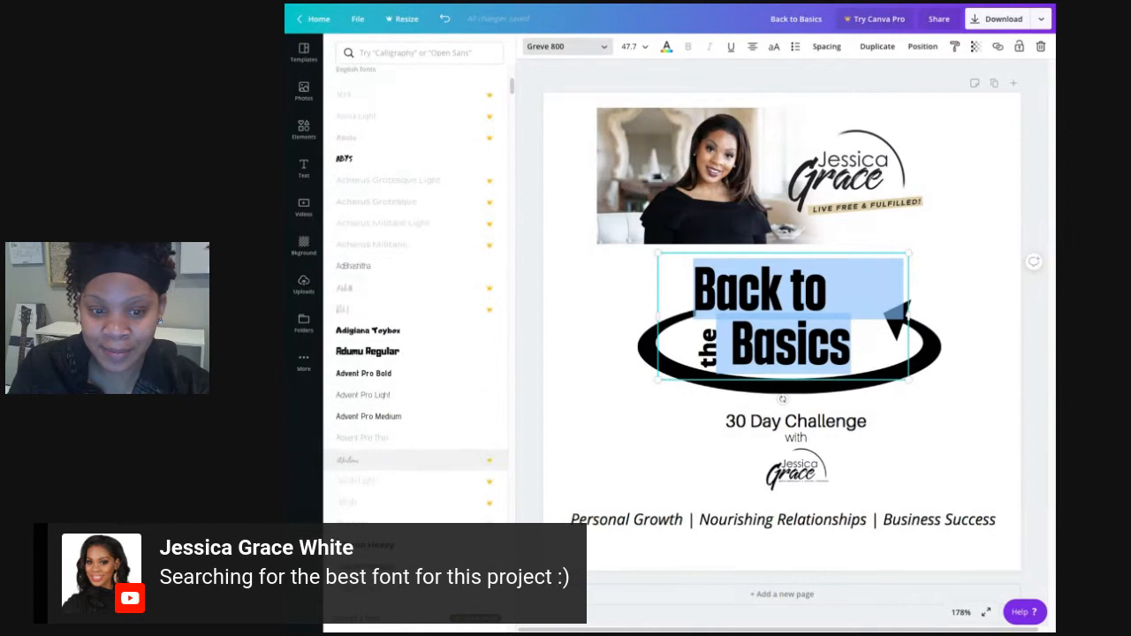
scroll(415, 456, down, 5)
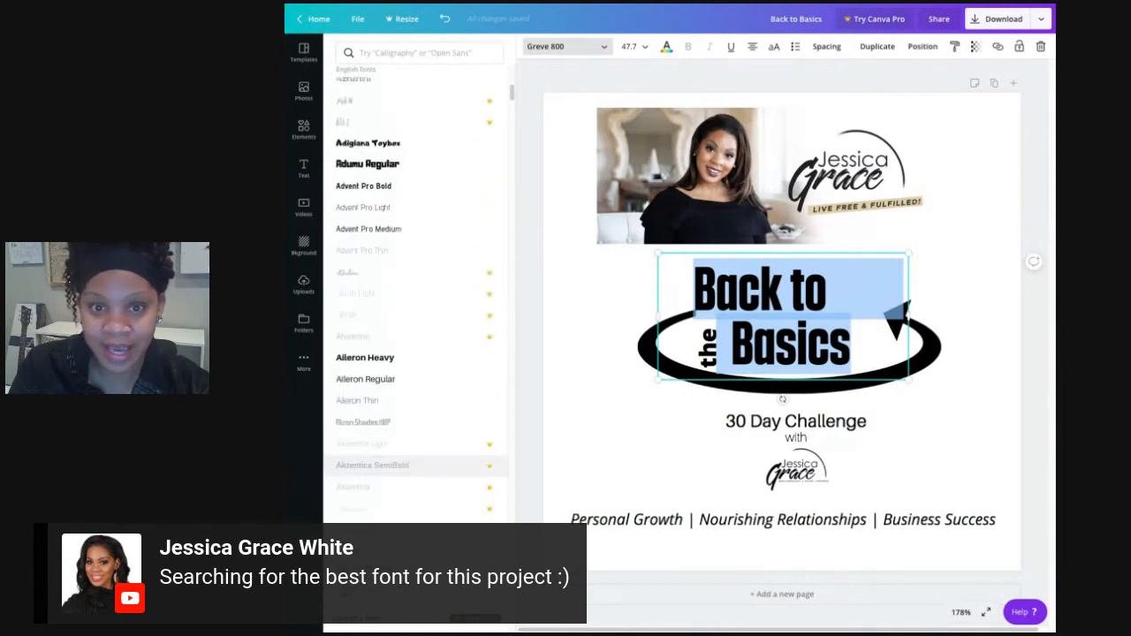
scroll(415, 455, down, 3)
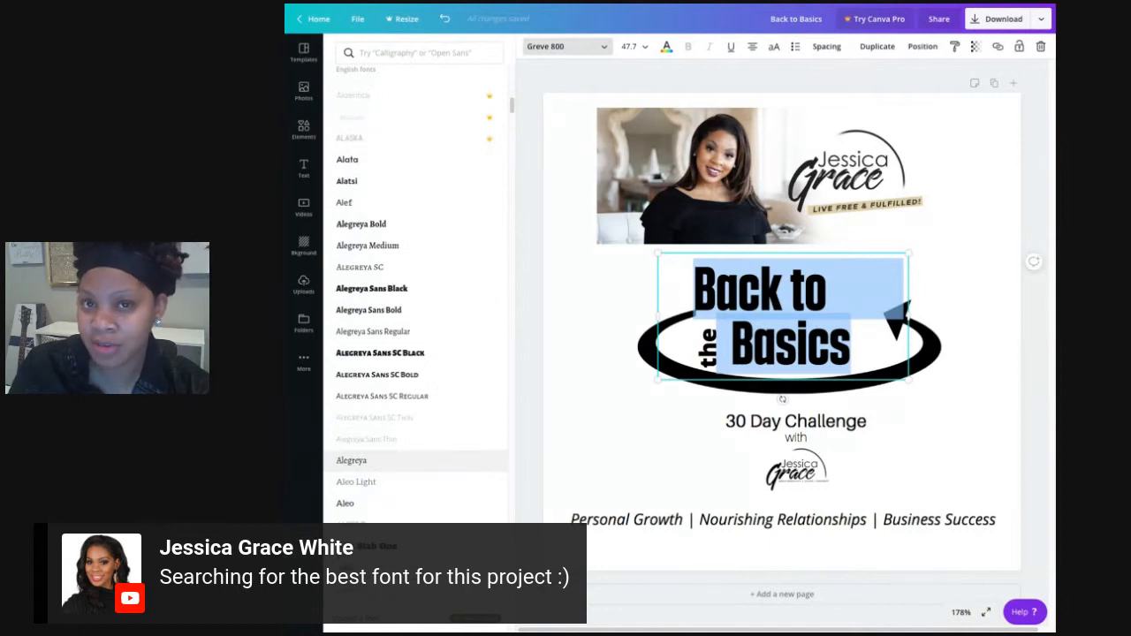
scroll(415, 460, up, 5)
scroll(415, 459, down, 4)
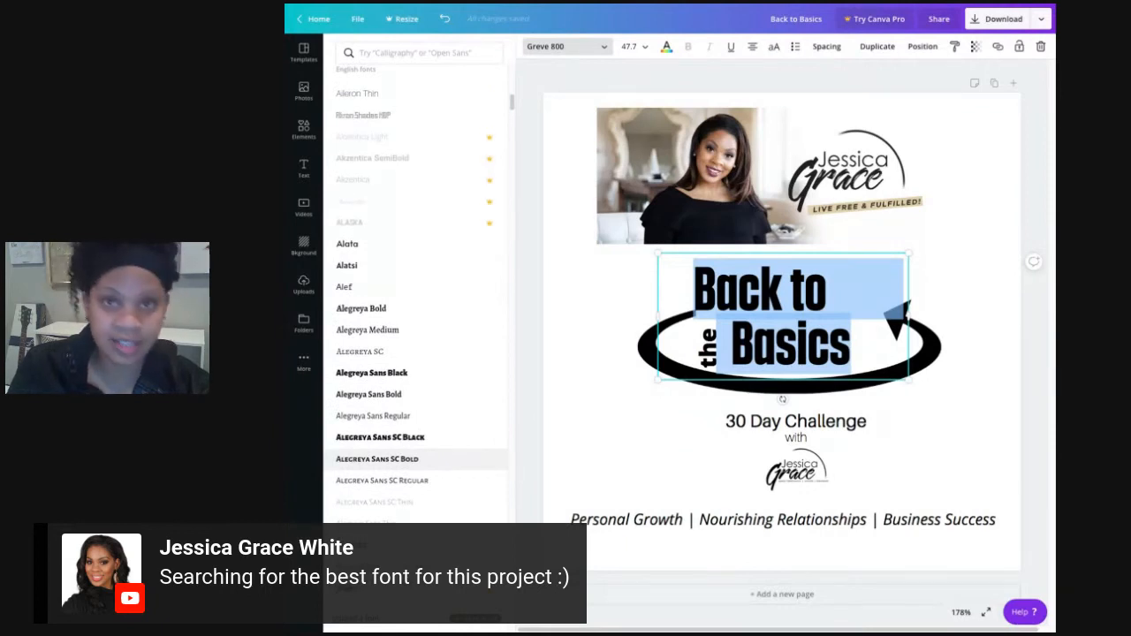
scroll(415, 464, up, 2)
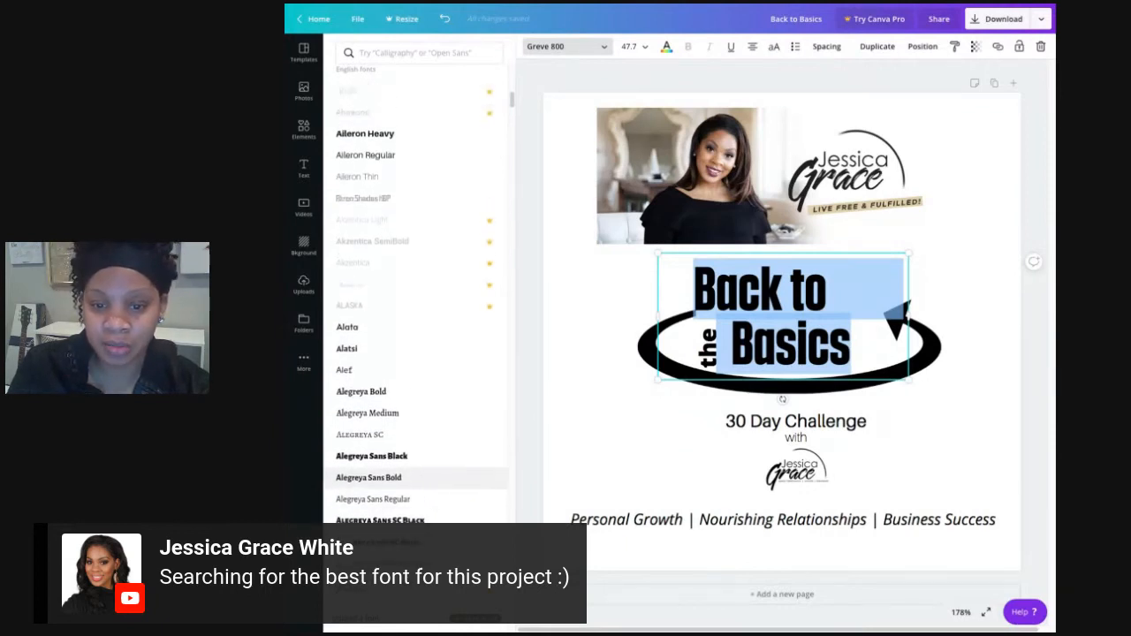
scroll(415, 464, down, 2)
scroll(415, 452, down, 4)
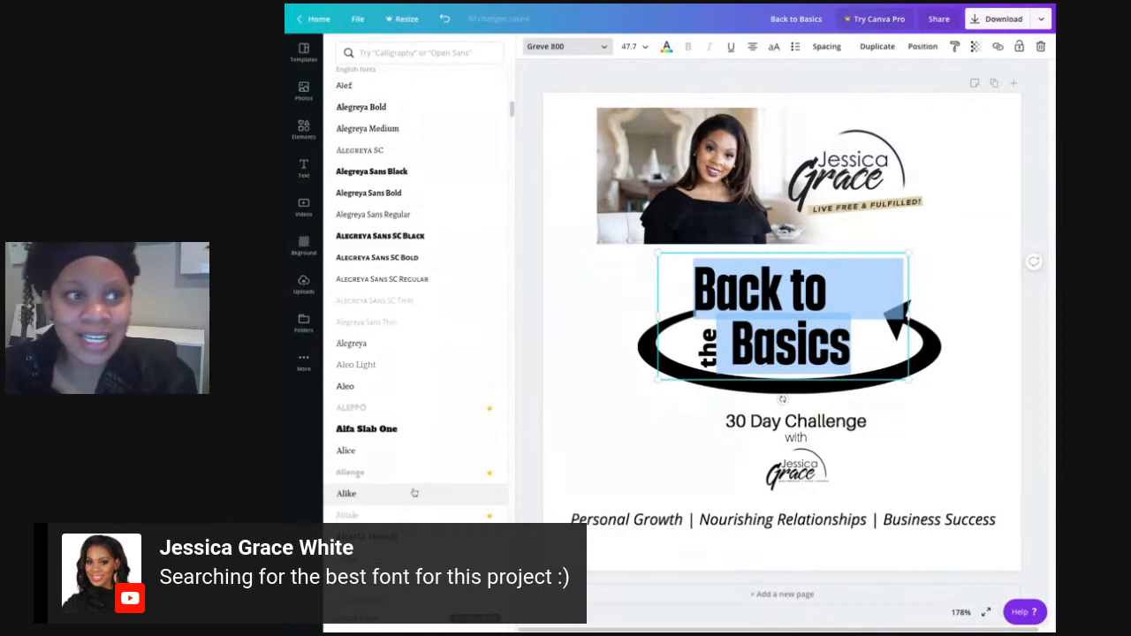
scroll(419, 495, down, 3)
scroll(418, 502, down, 5)
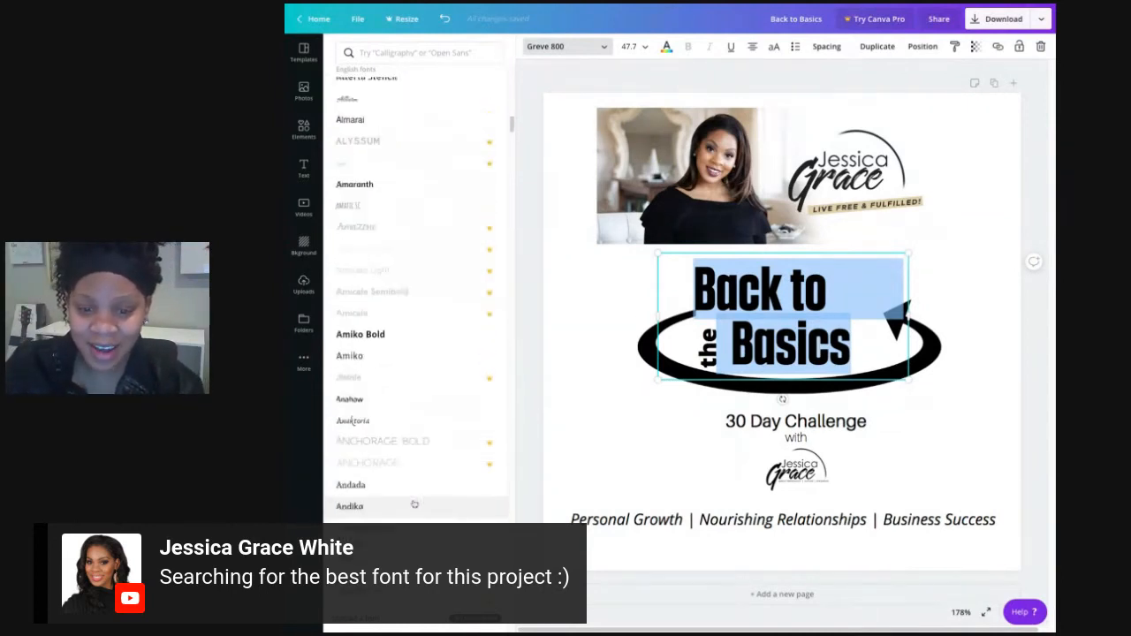
scroll(408, 503, down, 5)
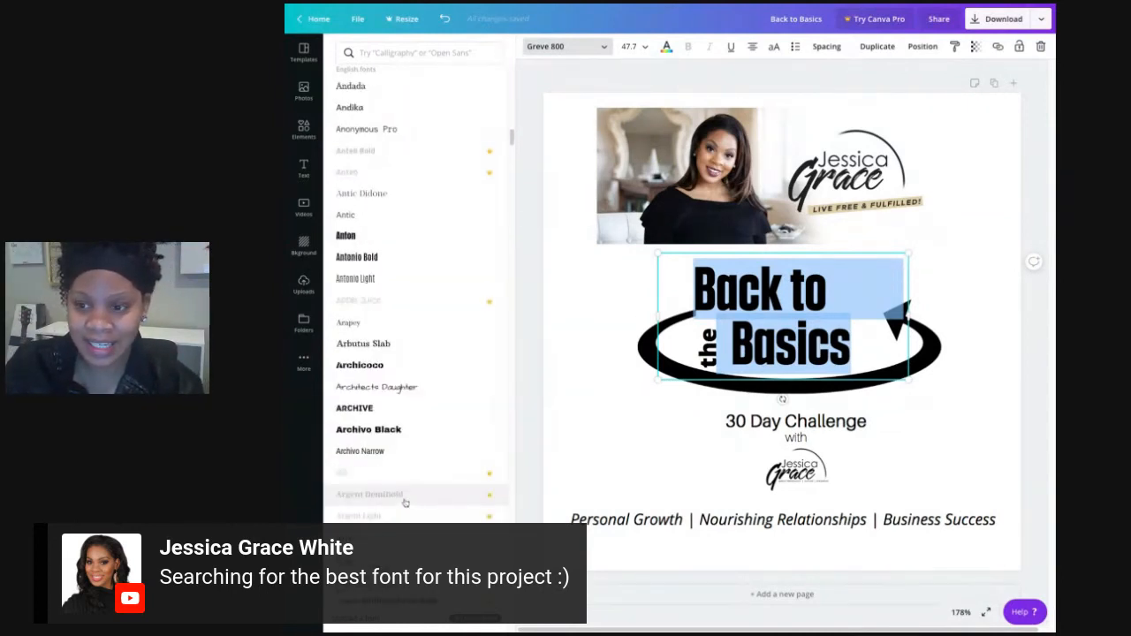
scroll(405, 502, down, 5)
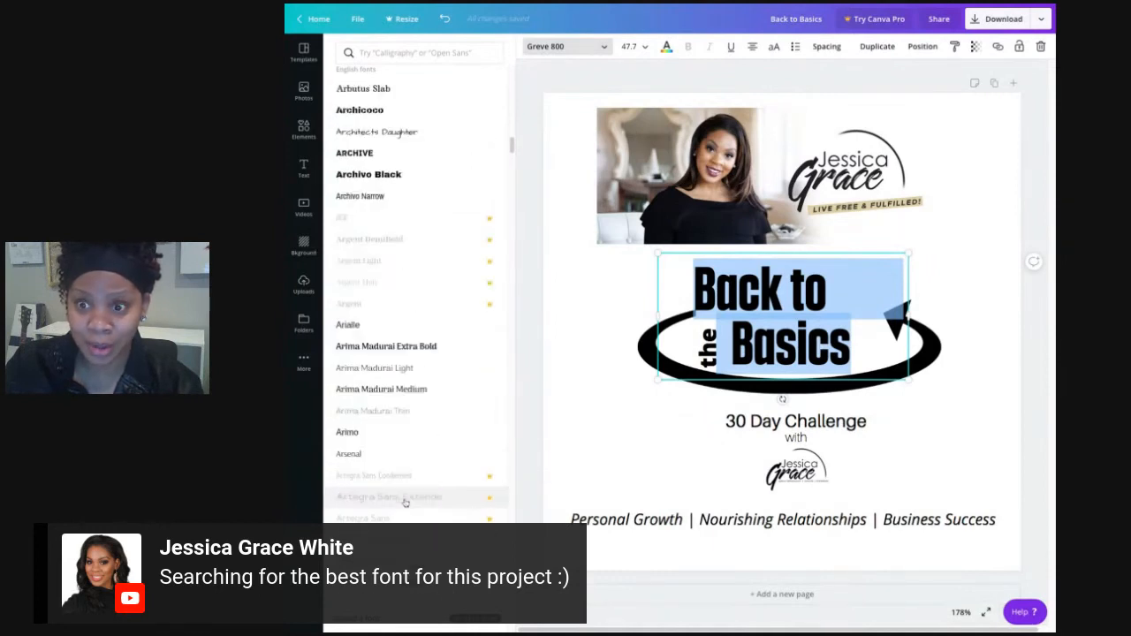
Step: Look through the available templates, photos, elements and text font combinations
click(1001, 439)
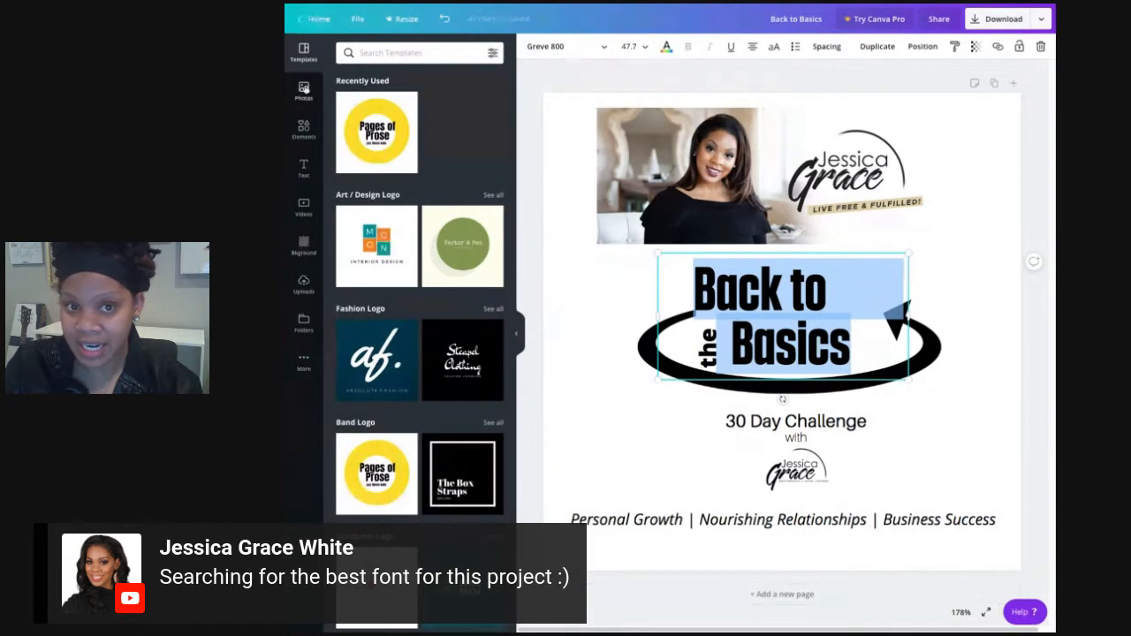
click(304, 168)
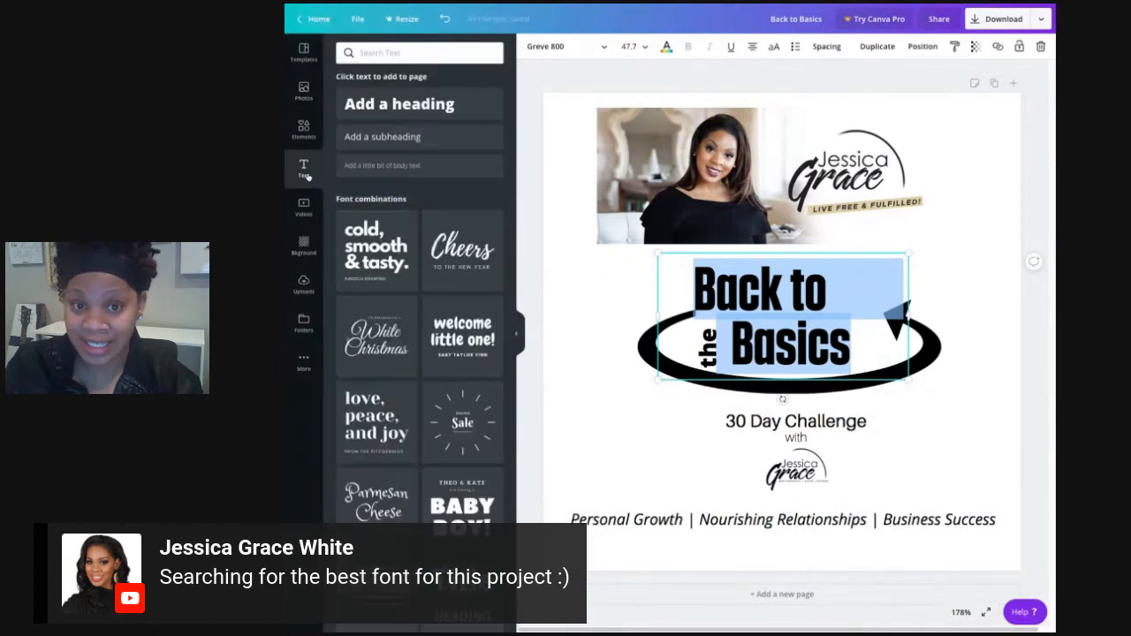
click(302, 55)
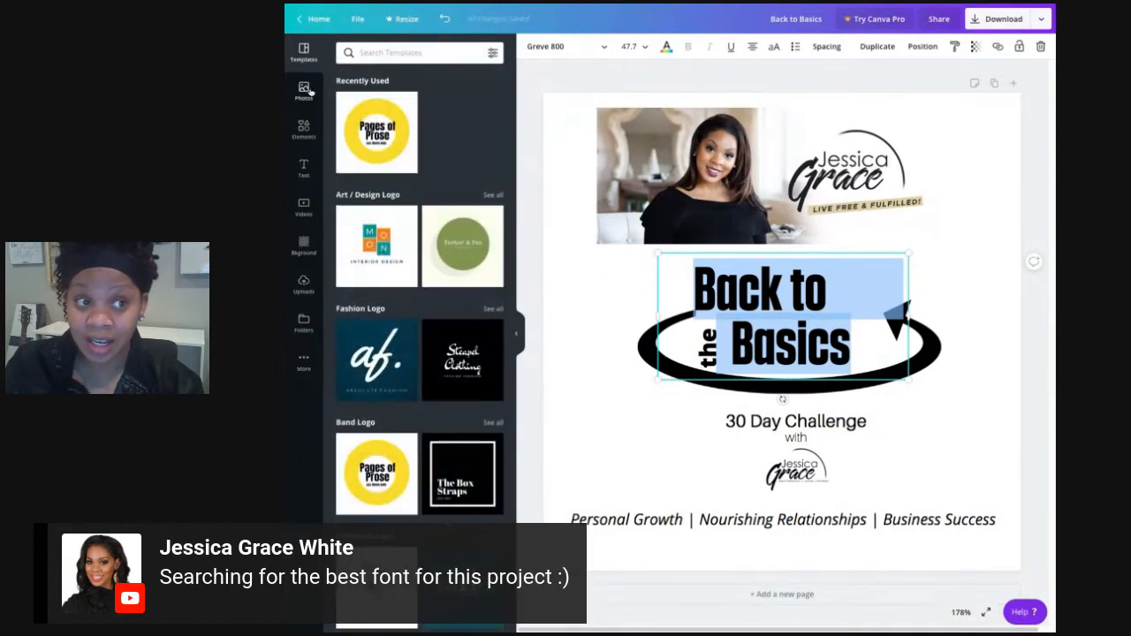
click(305, 90)
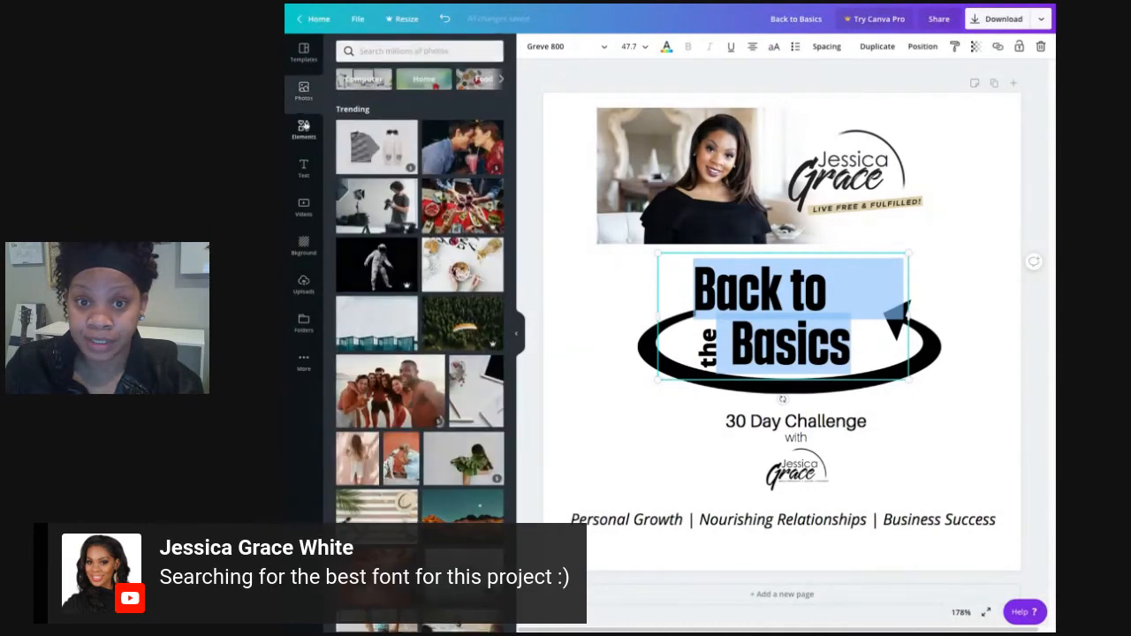
click(304, 128)
click(304, 168)
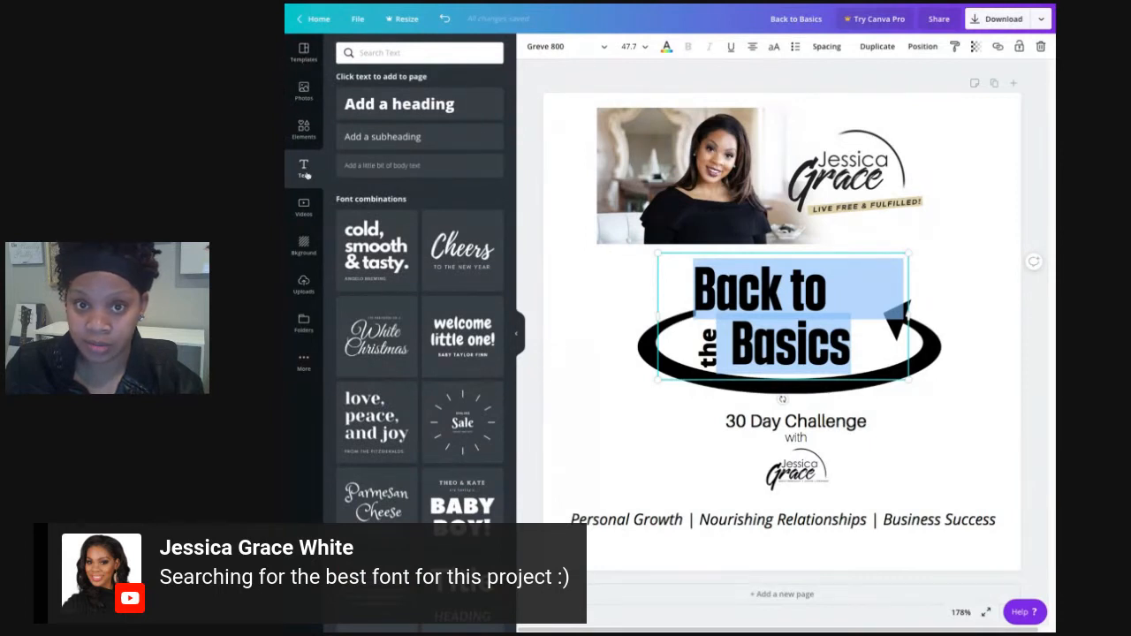
click(422, 53)
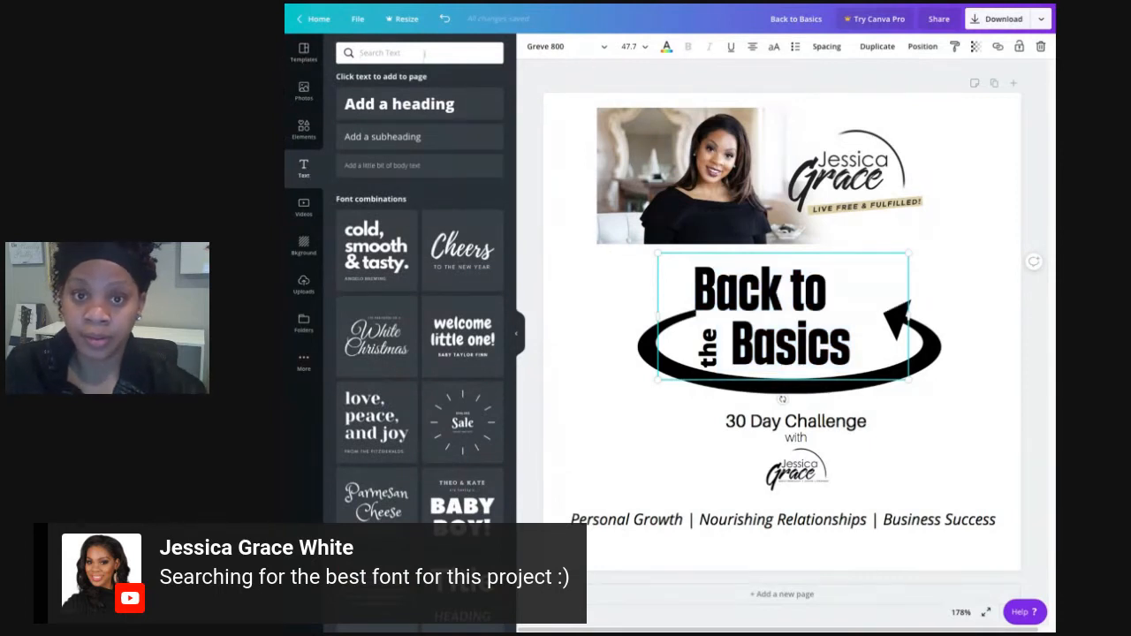
click(575, 47)
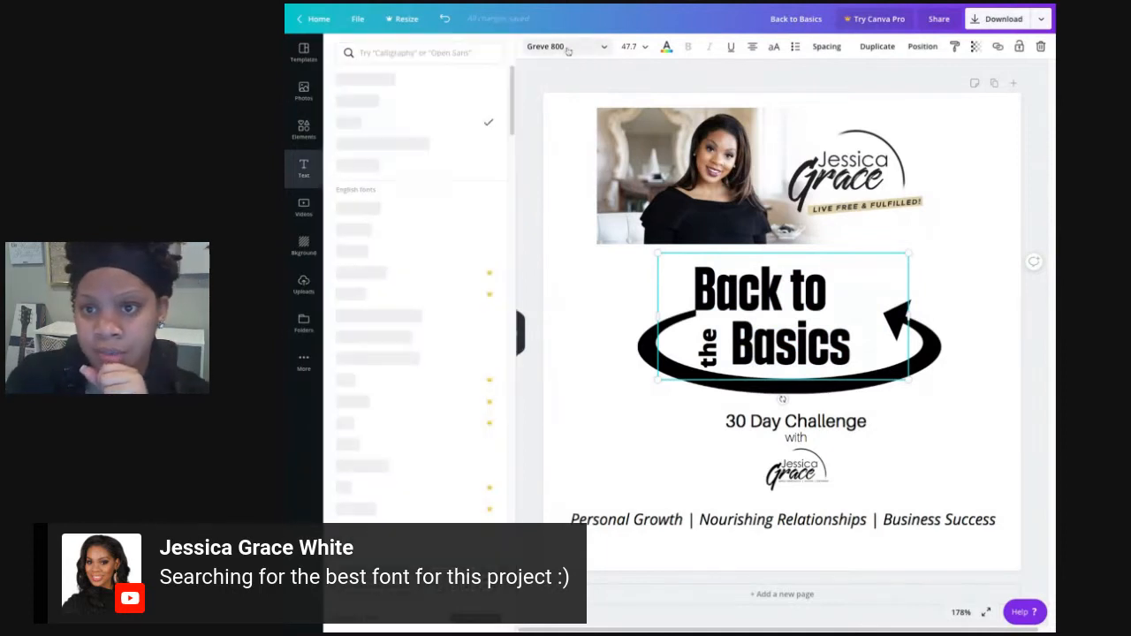
click(978, 399)
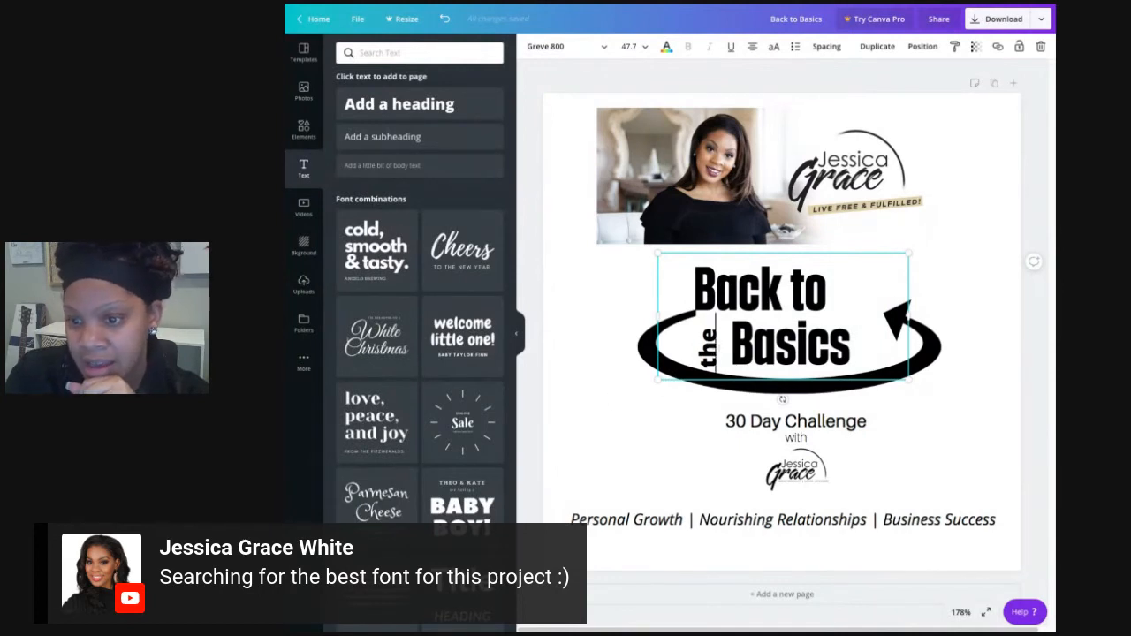
Step: Change the font of the vertical word "the" to Greve 800
click(707, 354)
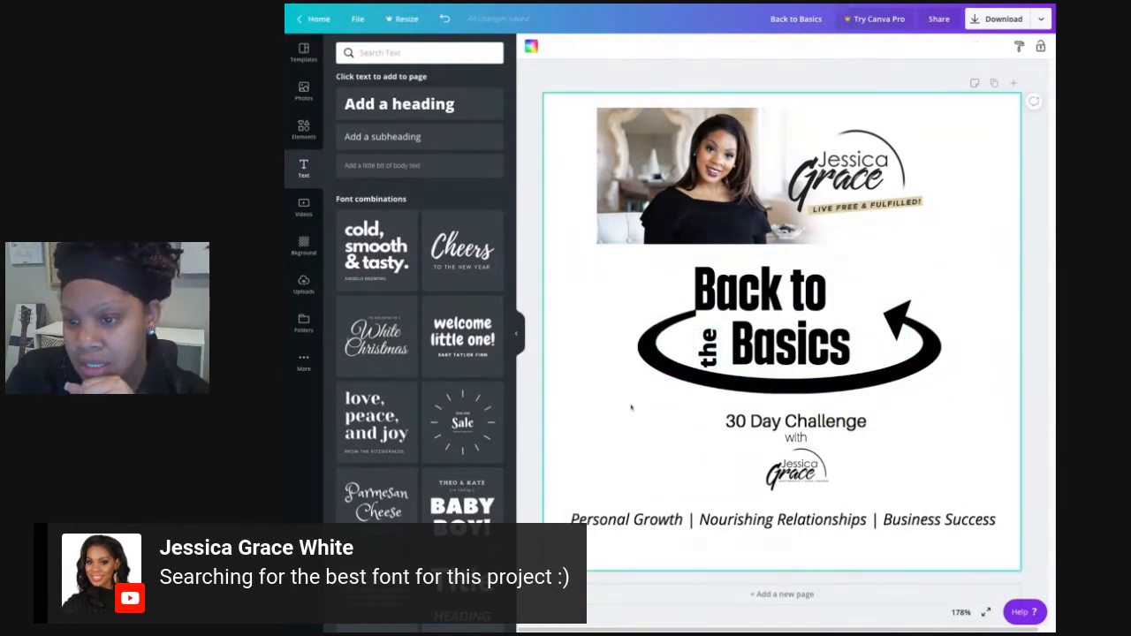
double_click(711, 350)
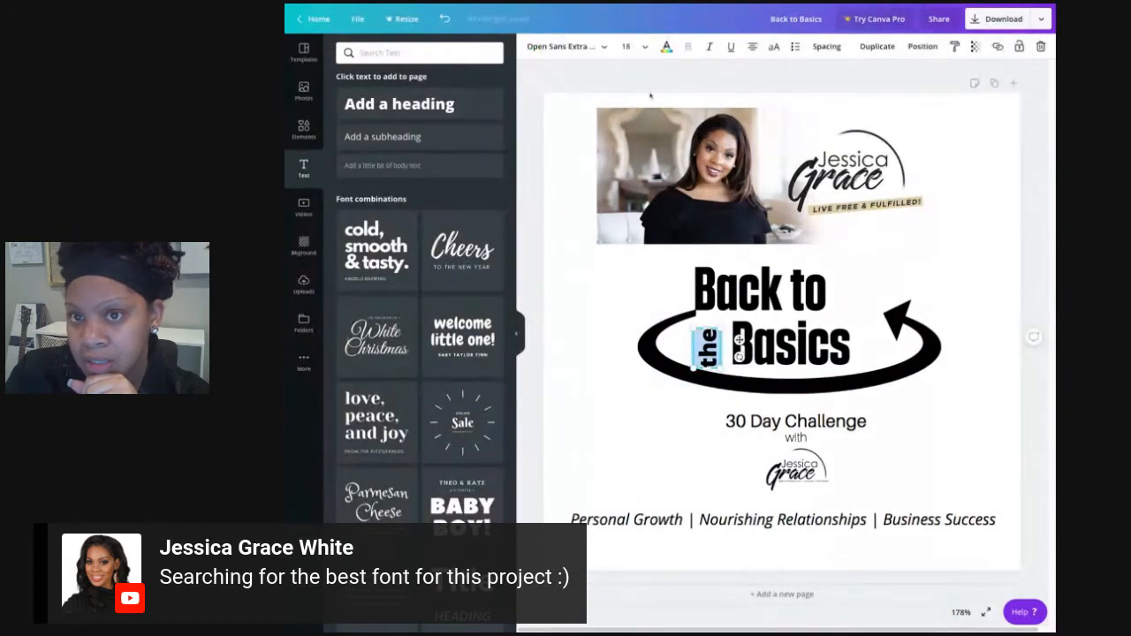
click(566, 46)
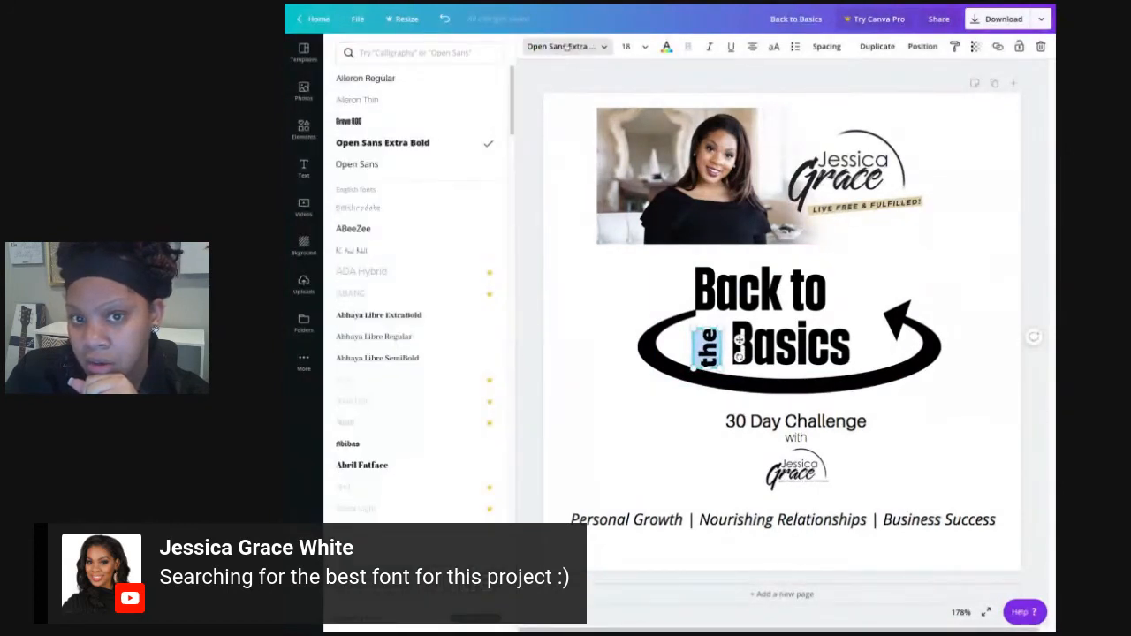
click(353, 122)
click(994, 410)
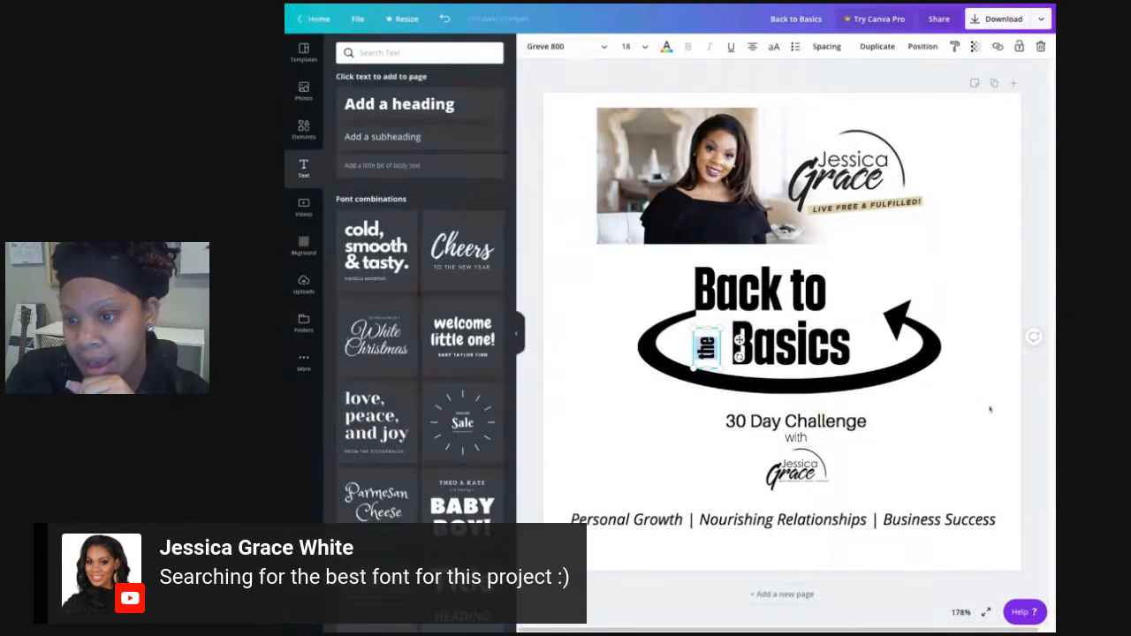
Step: Set the "Back to Basics" title's font size to 56 and reposition it over the curved arrow
click(767, 292)
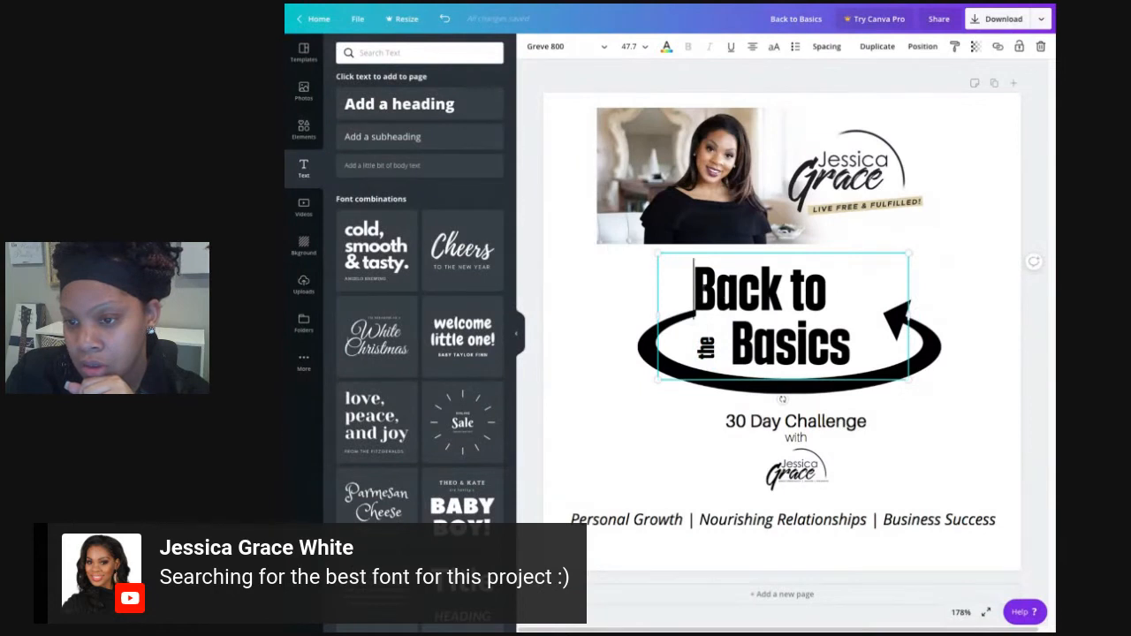
drag(695, 286, 853, 355)
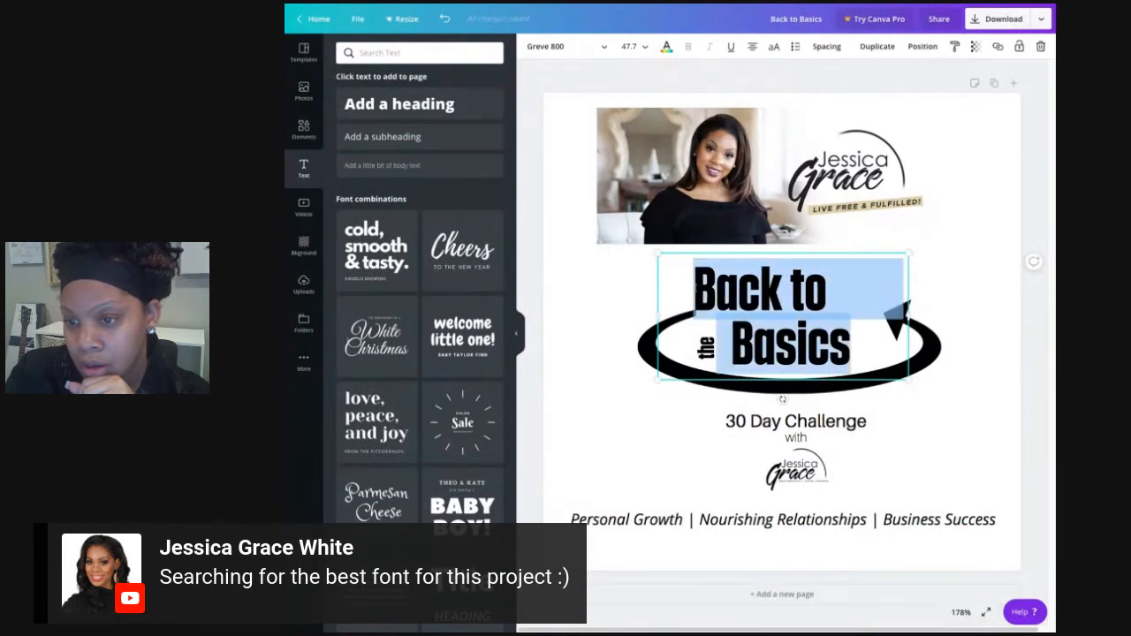
click(645, 54)
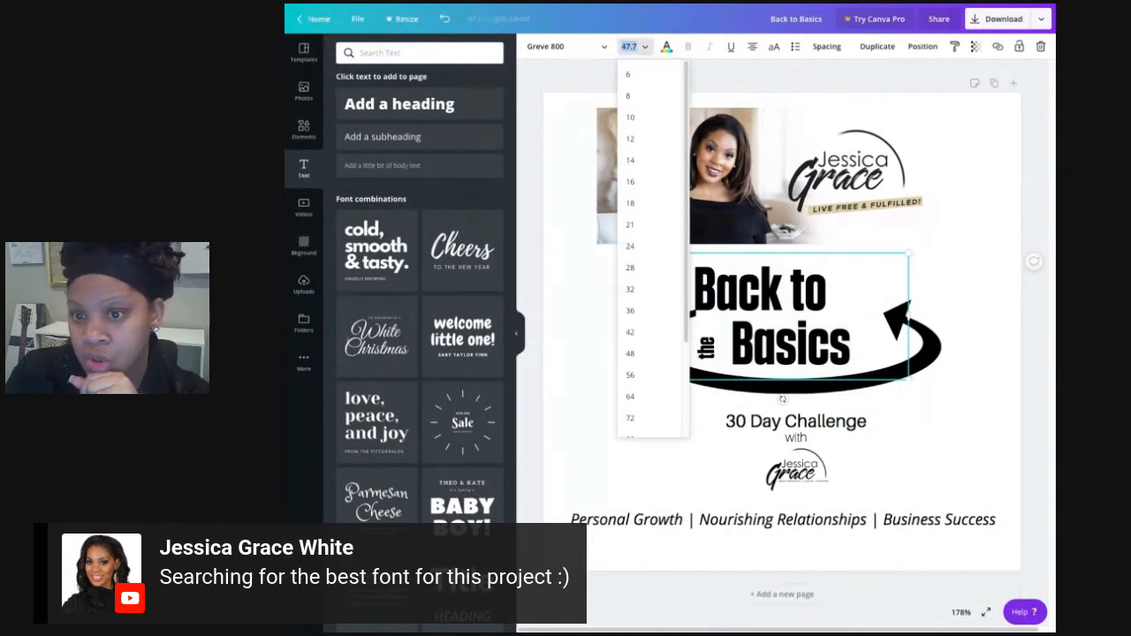
click(643, 375)
click(998, 364)
drag(778, 268, 793, 301)
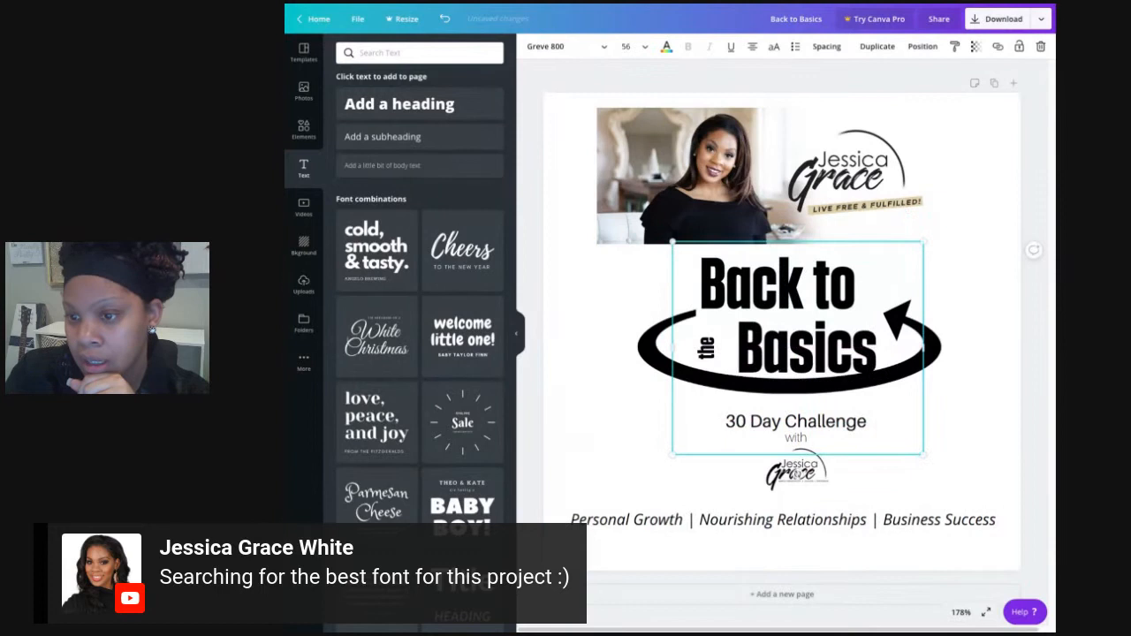
click(996, 341)
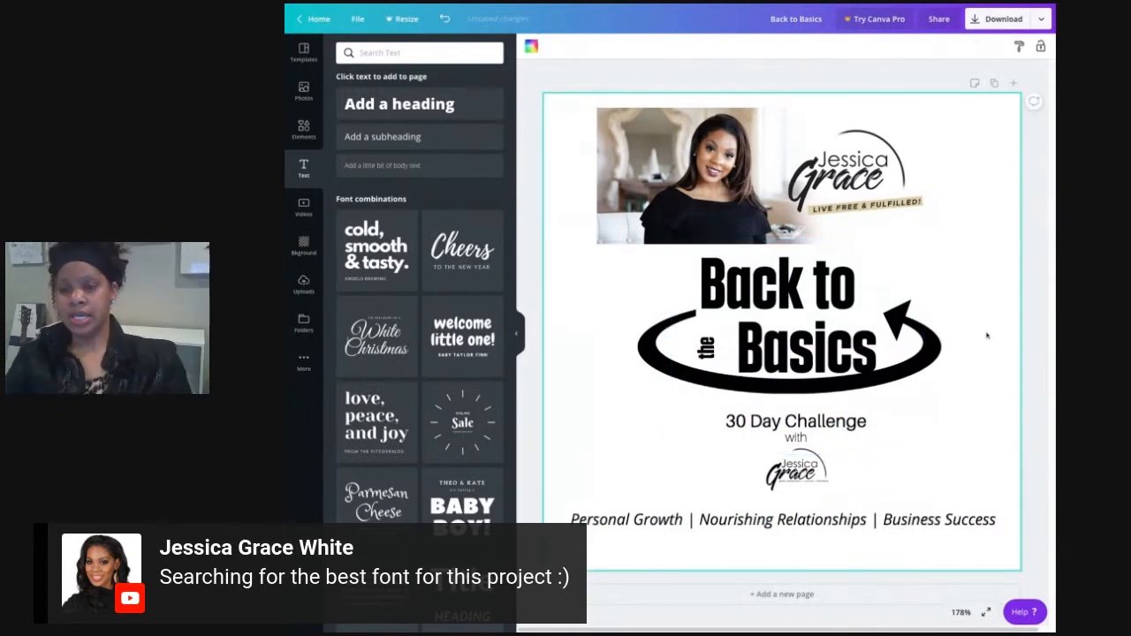
Step: Tighten the title's line height to 0.75 and shift the text slightly upward within the curved arrow
click(803, 336)
double_click(790, 336)
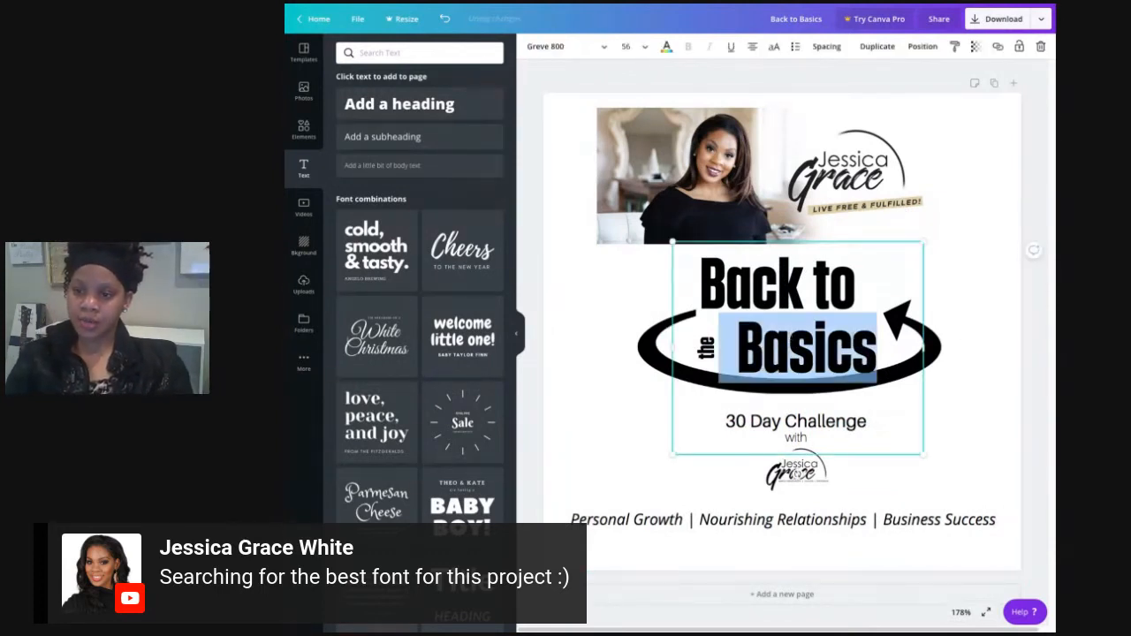
triple_click(790, 337)
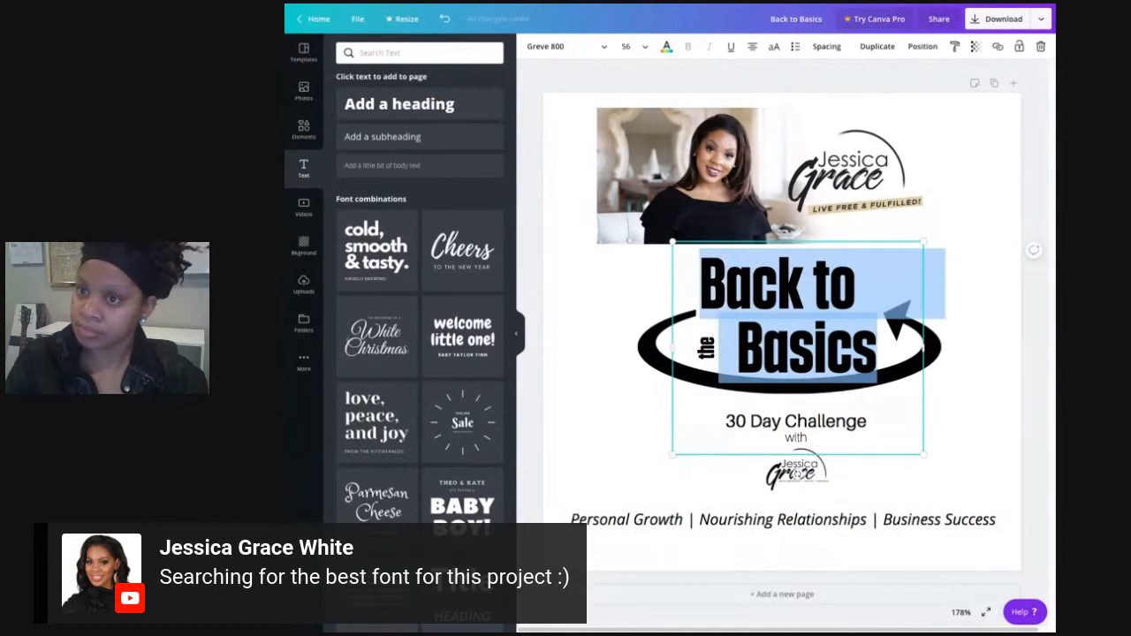
click(838, 49)
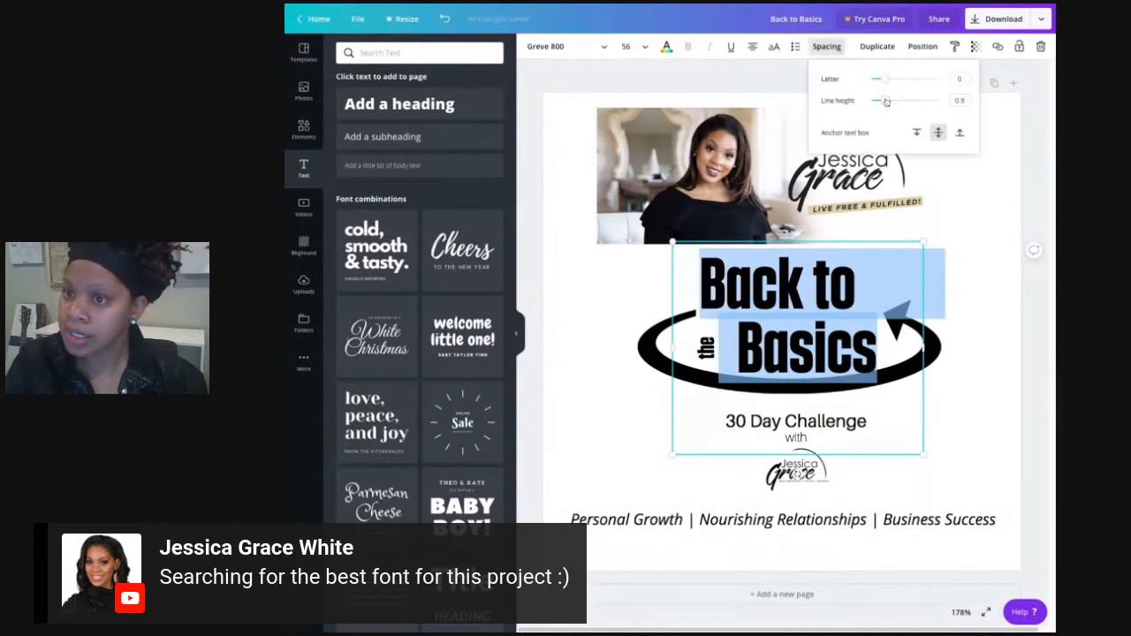
drag(886, 101, 881, 100)
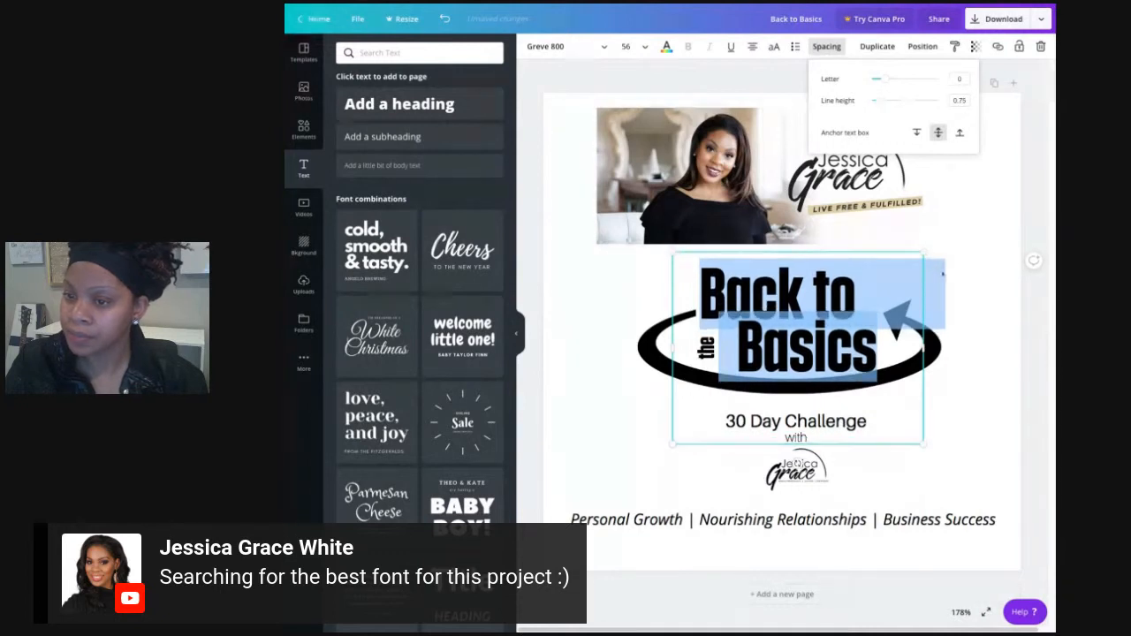
click(970, 384)
click(872, 343)
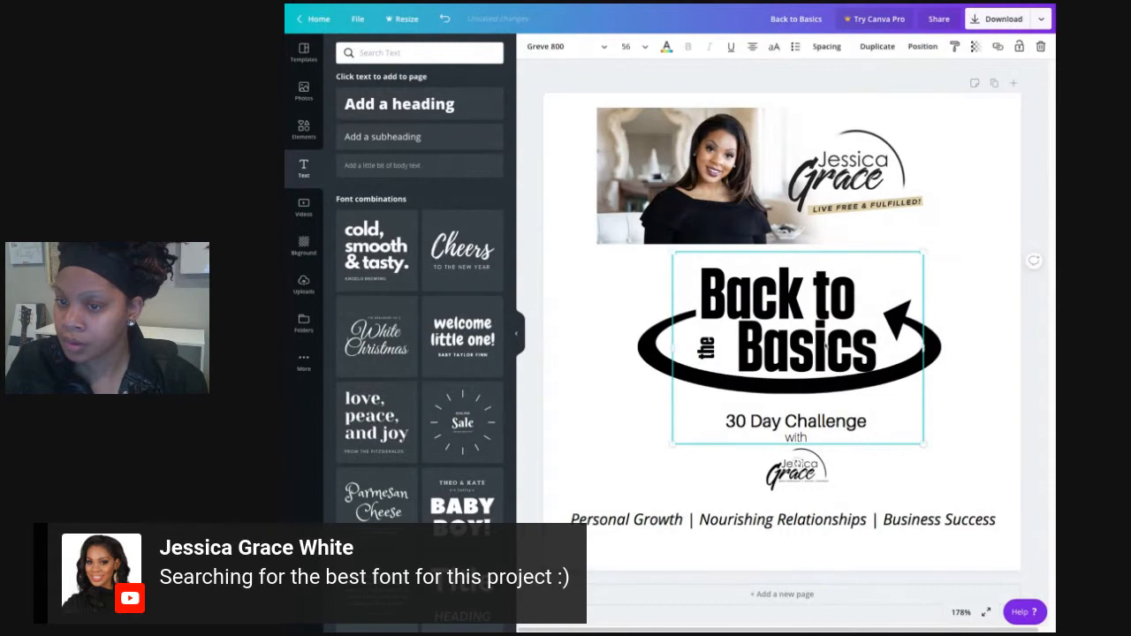
drag(822, 346, 821, 341)
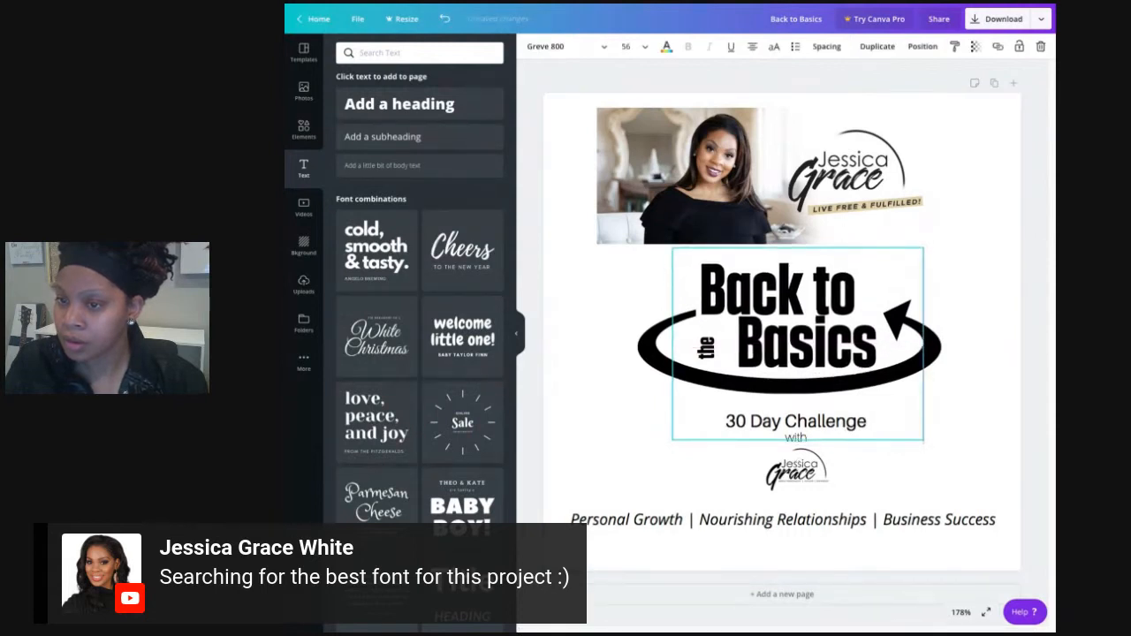
Step: Enlarge the "Back to Basics" title to font size 64 and nudge it slightly up and to the left
double_click(735, 301)
drag(738, 295, 918, 352)
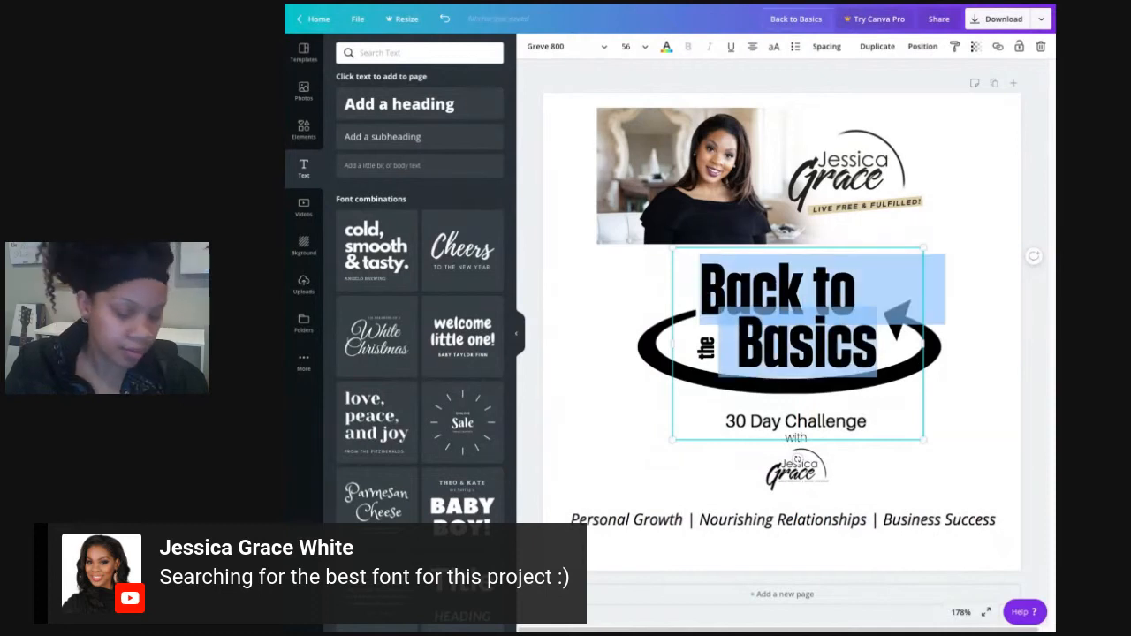
click(628, 46)
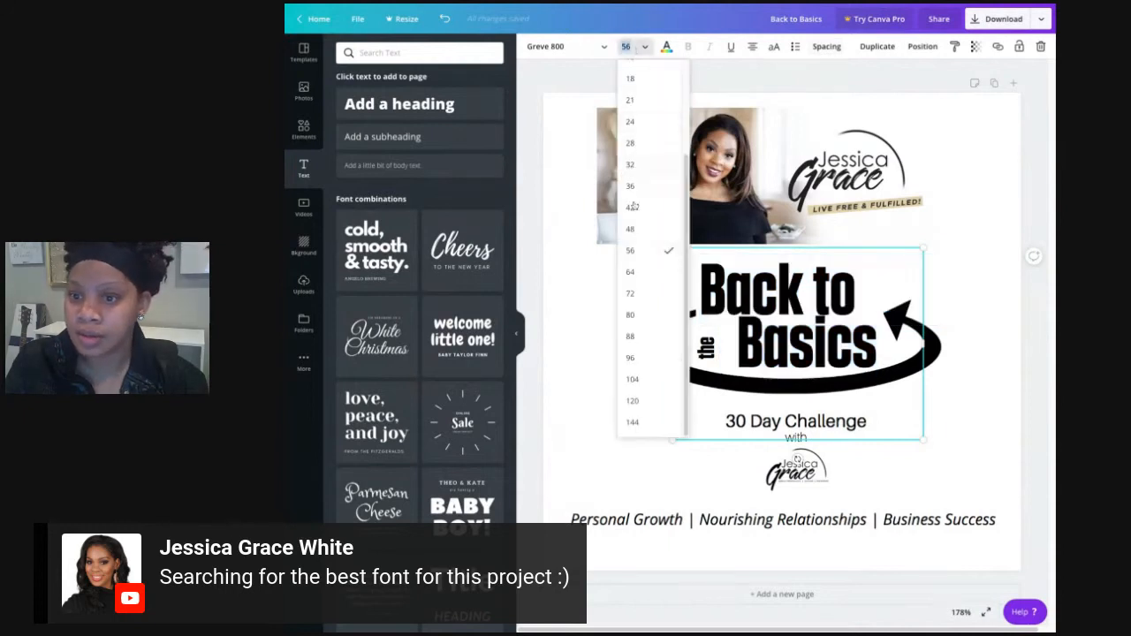
click(630, 272)
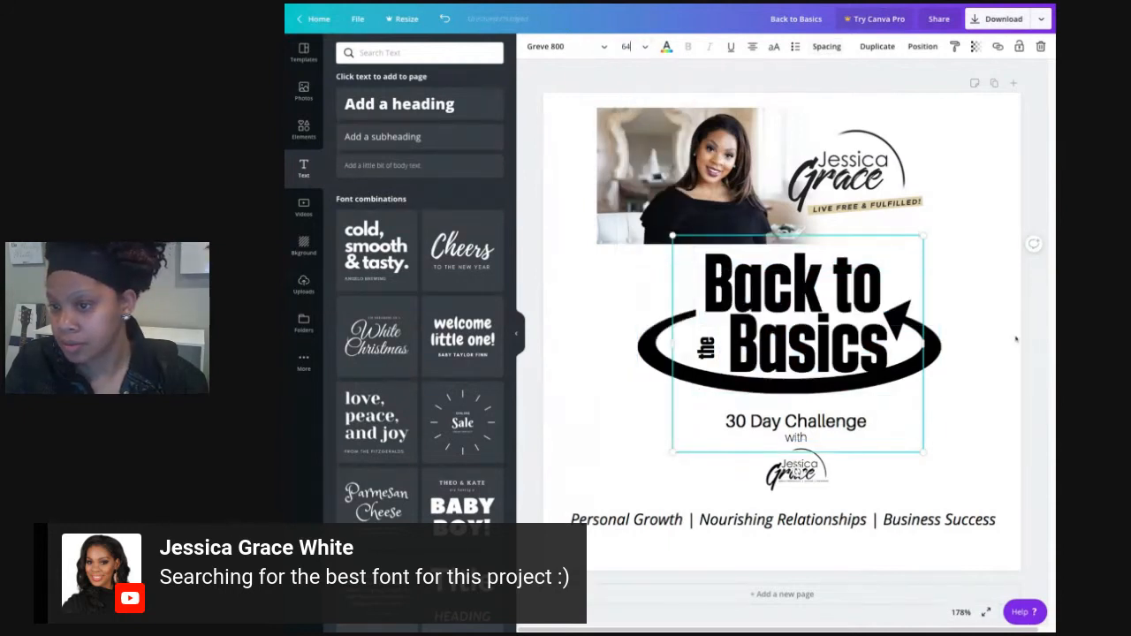
drag(783, 297, 778, 292)
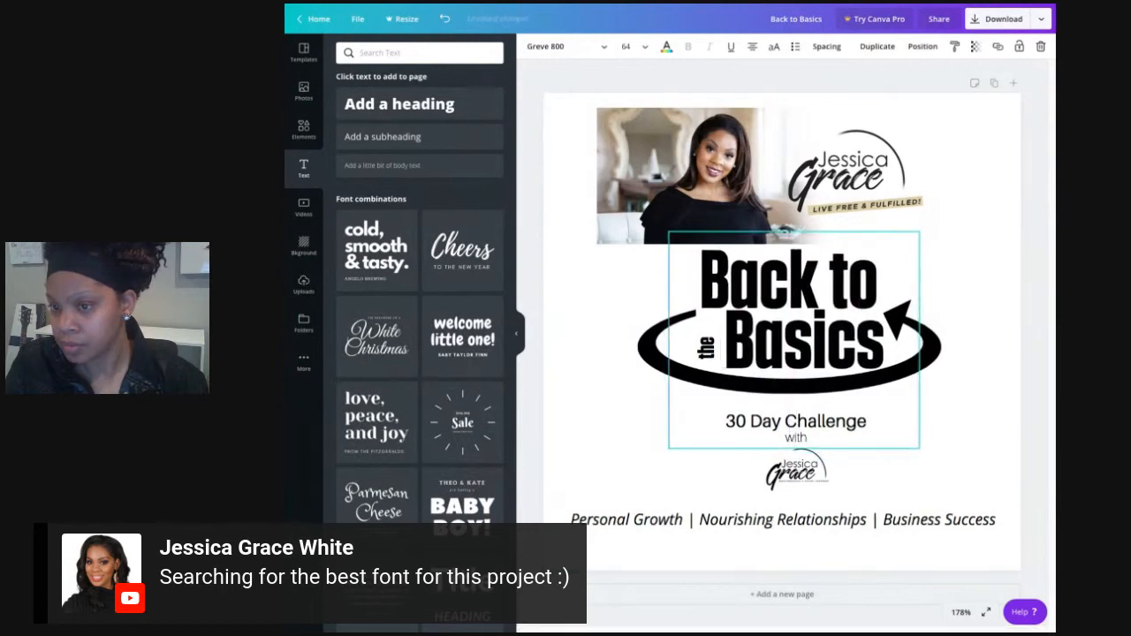
click(967, 331)
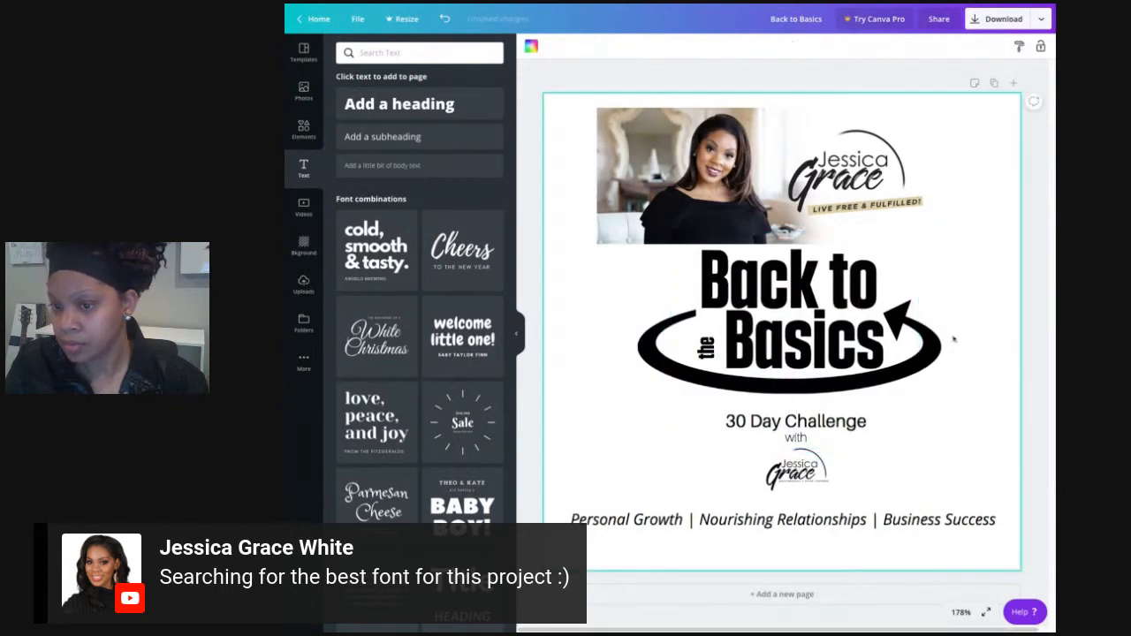
Step: Set the vertical word "the" to font size 24 and place it close beside the "B" of "Basics"
drag(703, 352, 709, 351)
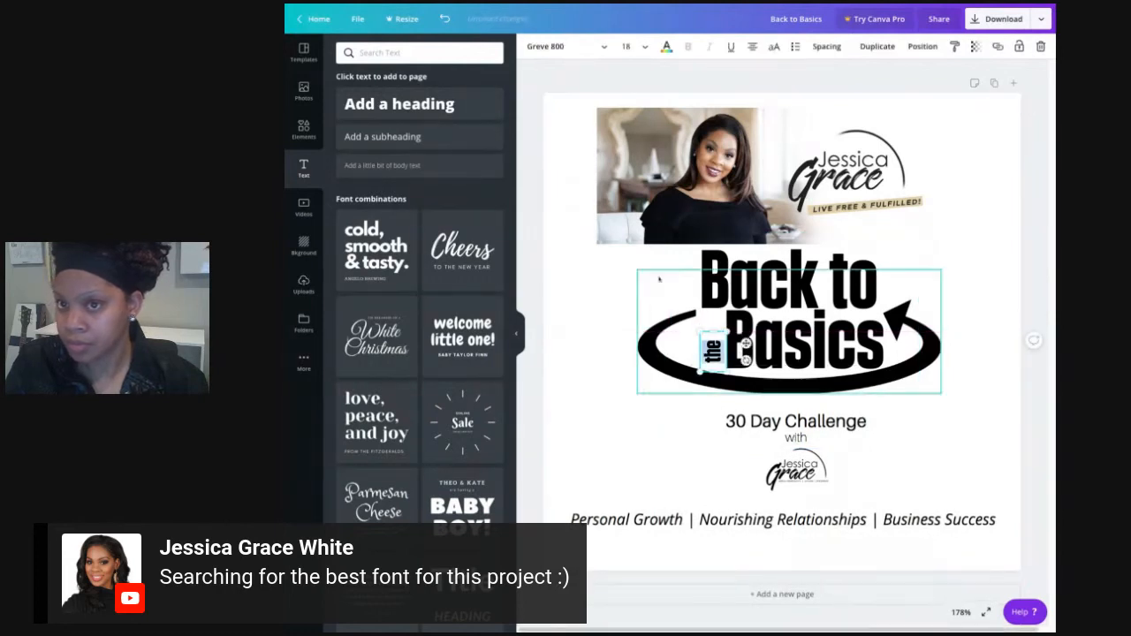
click(648, 48)
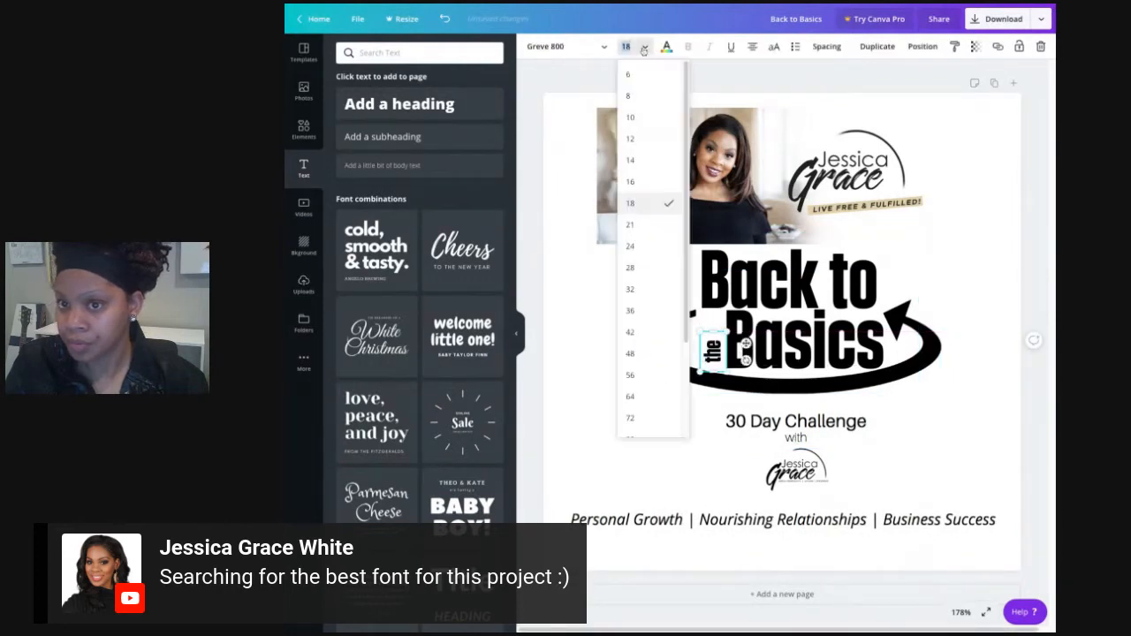
click(643, 249)
click(1049, 389)
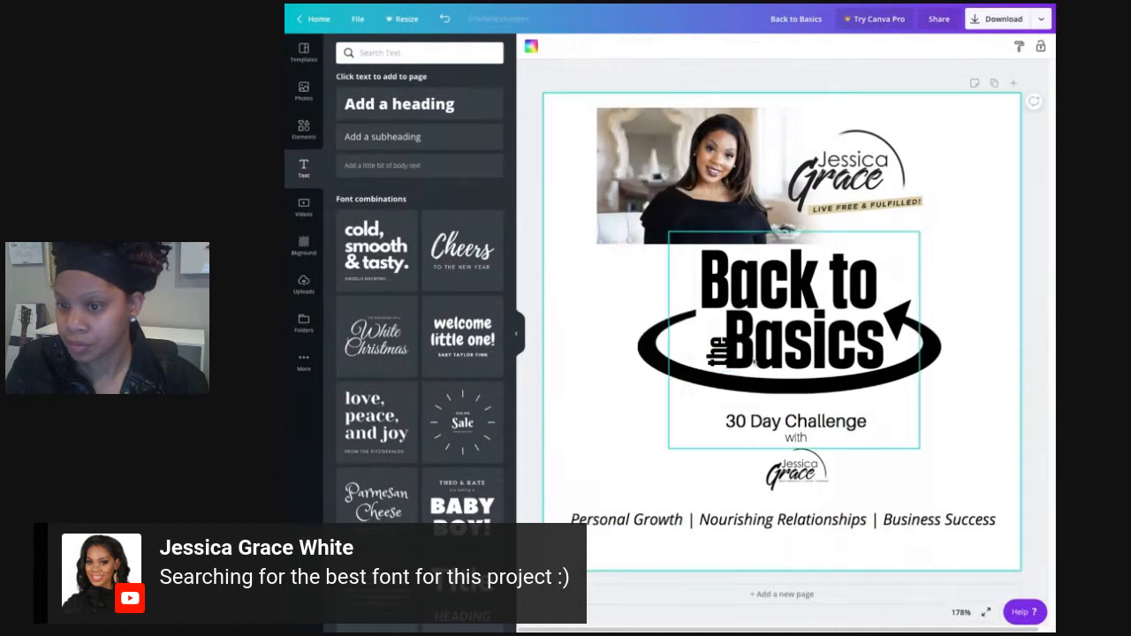
drag(732, 359, 723, 357)
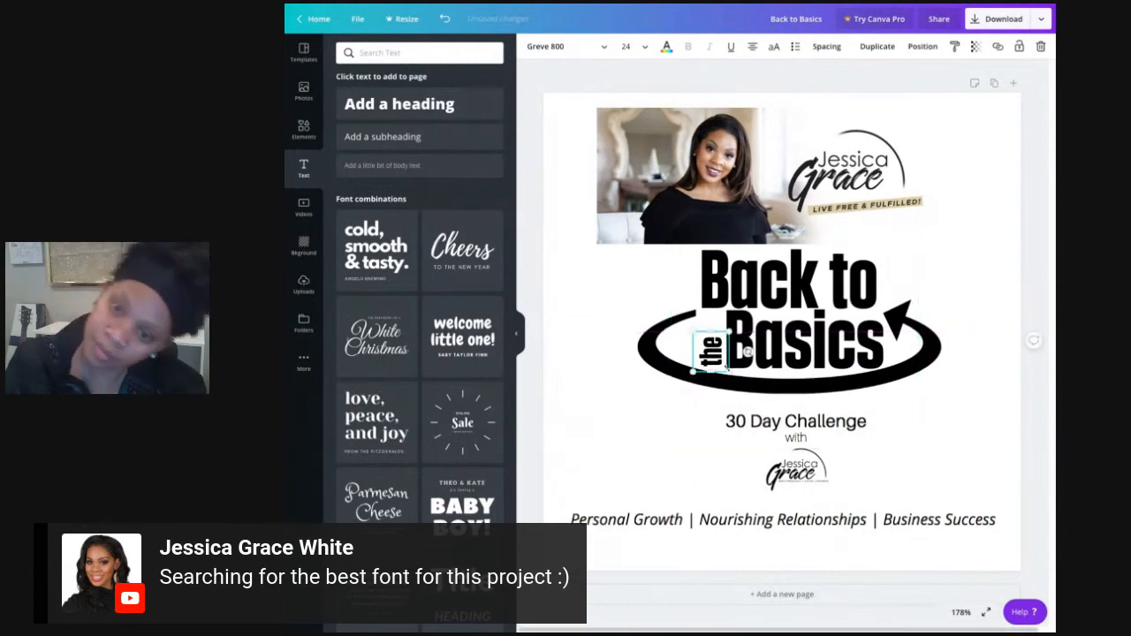
Step: Try font size 32 for the vertical word "the" and shift it left, clear of "Basics"
double_click(723, 357)
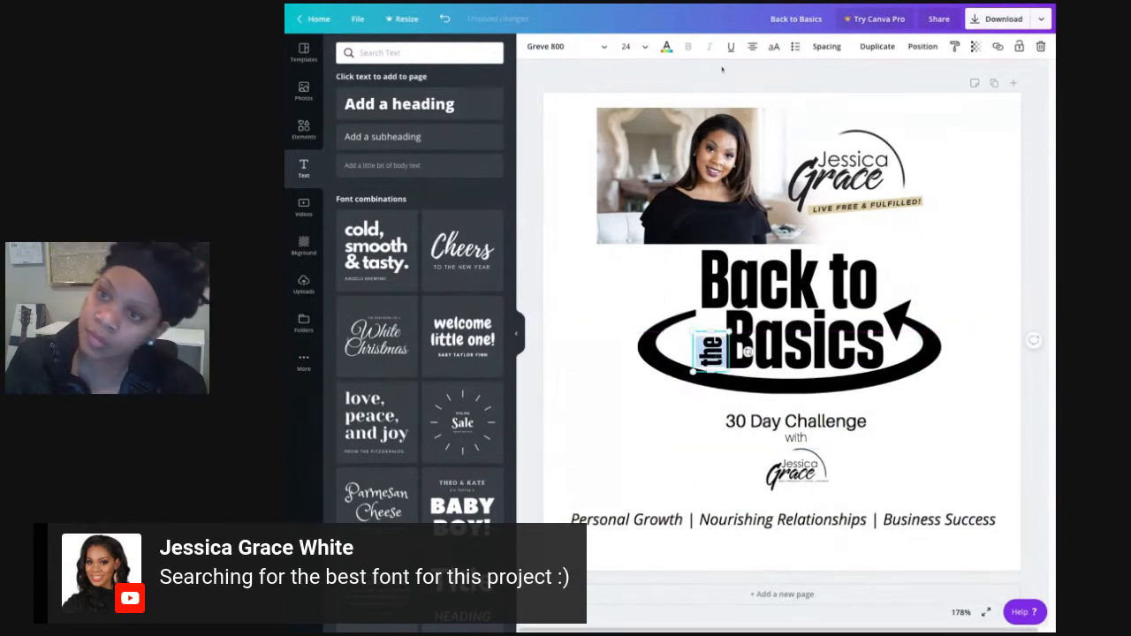
click(644, 47)
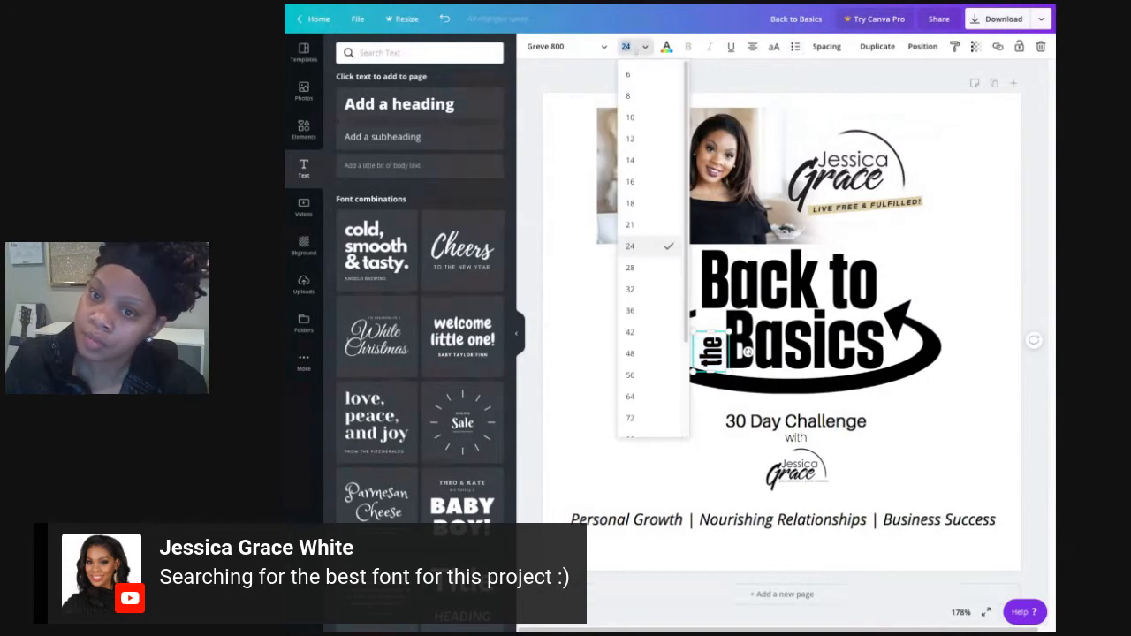
click(643, 289)
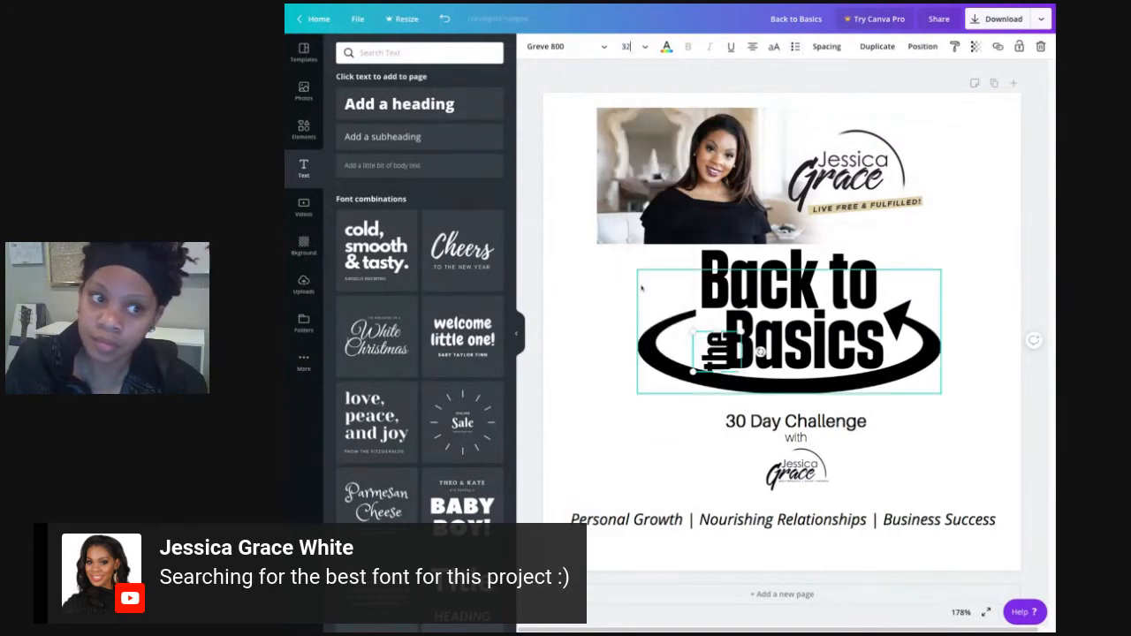
click(977, 392)
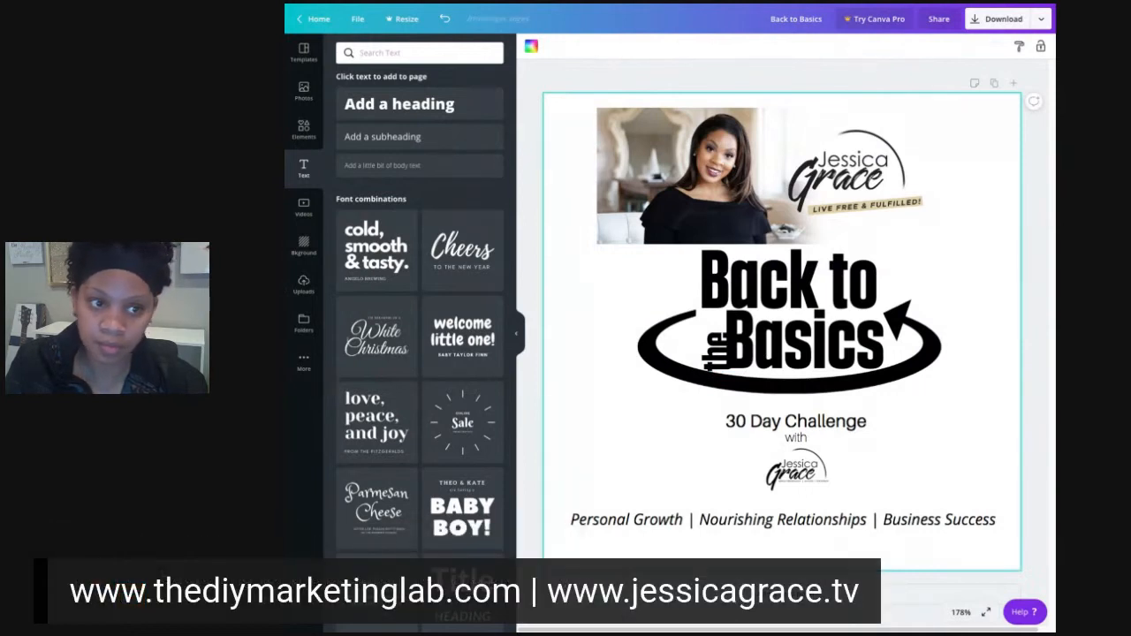
click(711, 356)
key(Left)
key(Left)
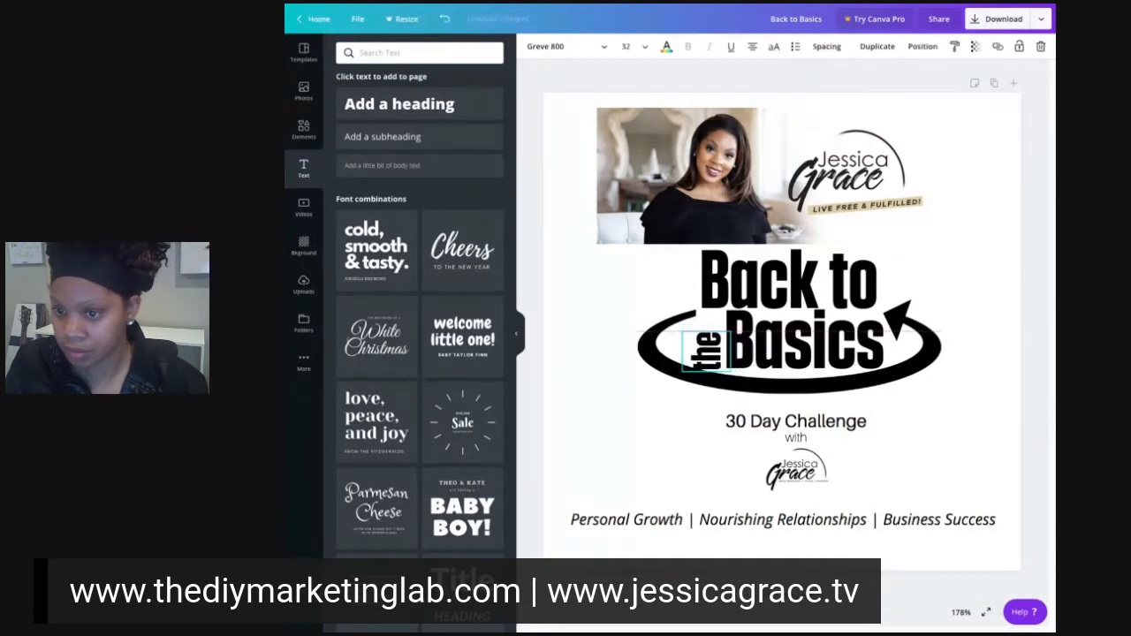
Step: Reduce the word "the" to font size 24 and place it between the arrow's curve and the "B" of "Basics"
click(631, 46)
click(649, 230)
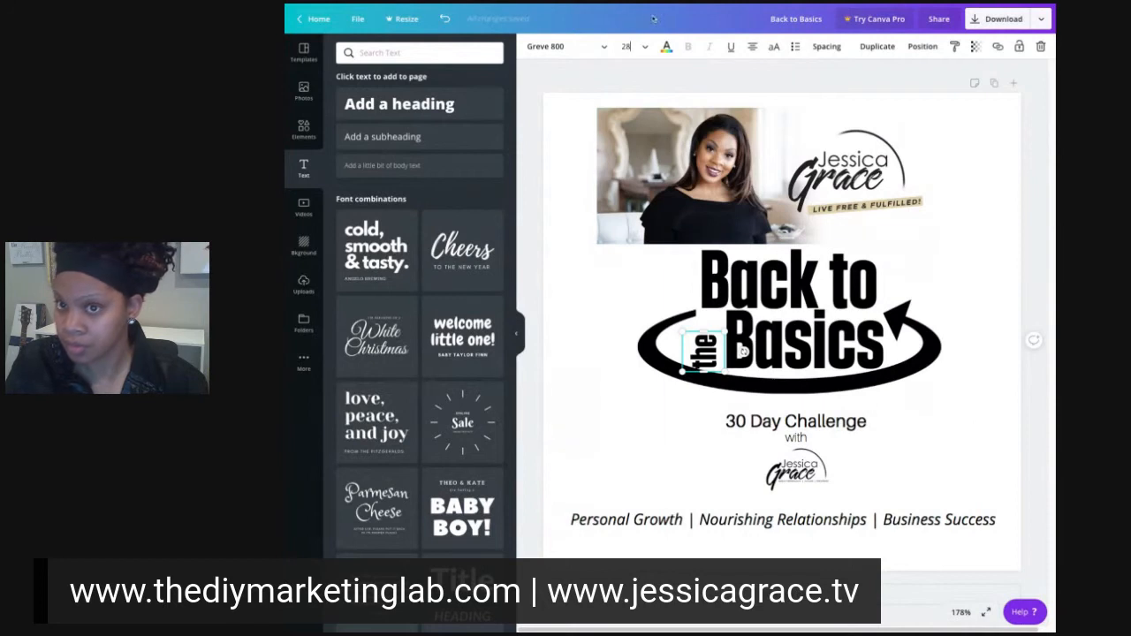
click(645, 49)
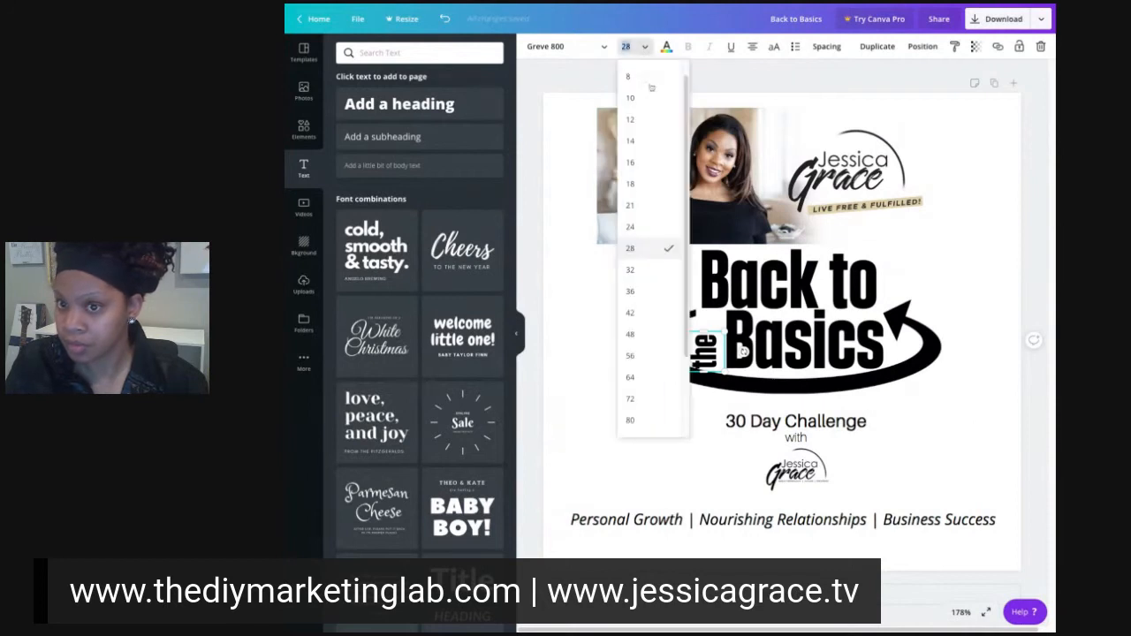
click(631, 224)
drag(689, 354, 701, 355)
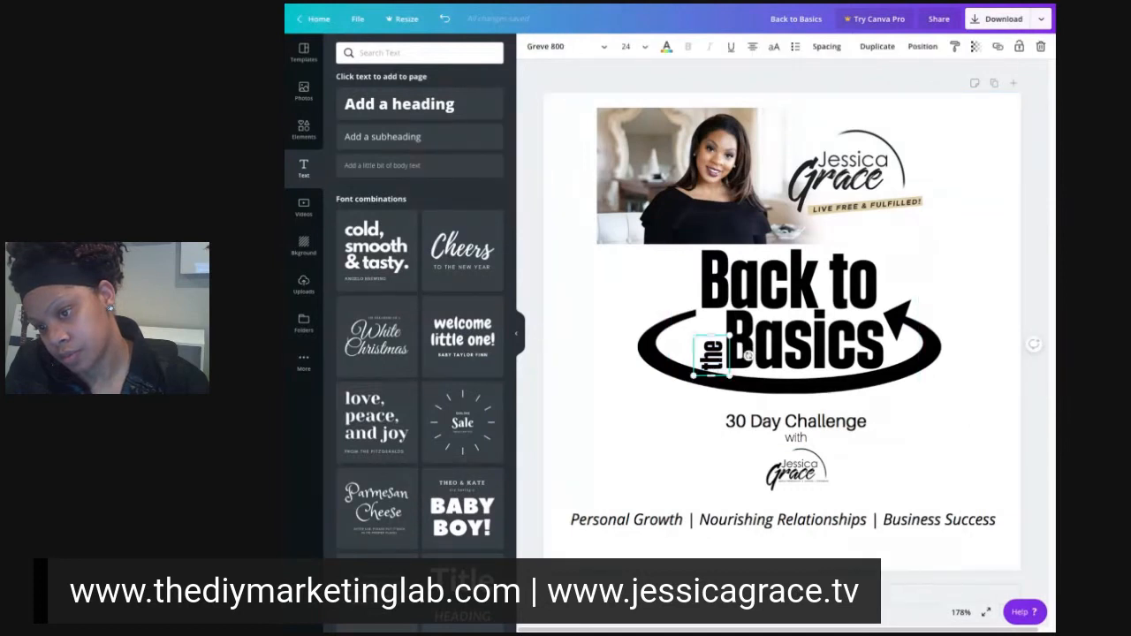
drag(748, 355, 748, 353)
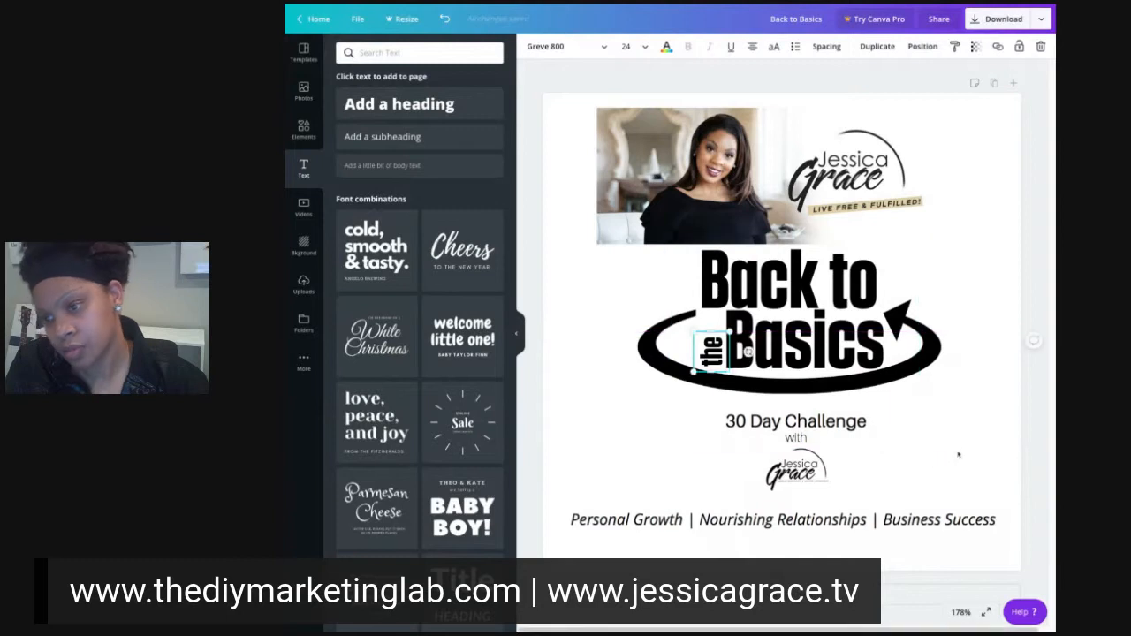
click(960, 454)
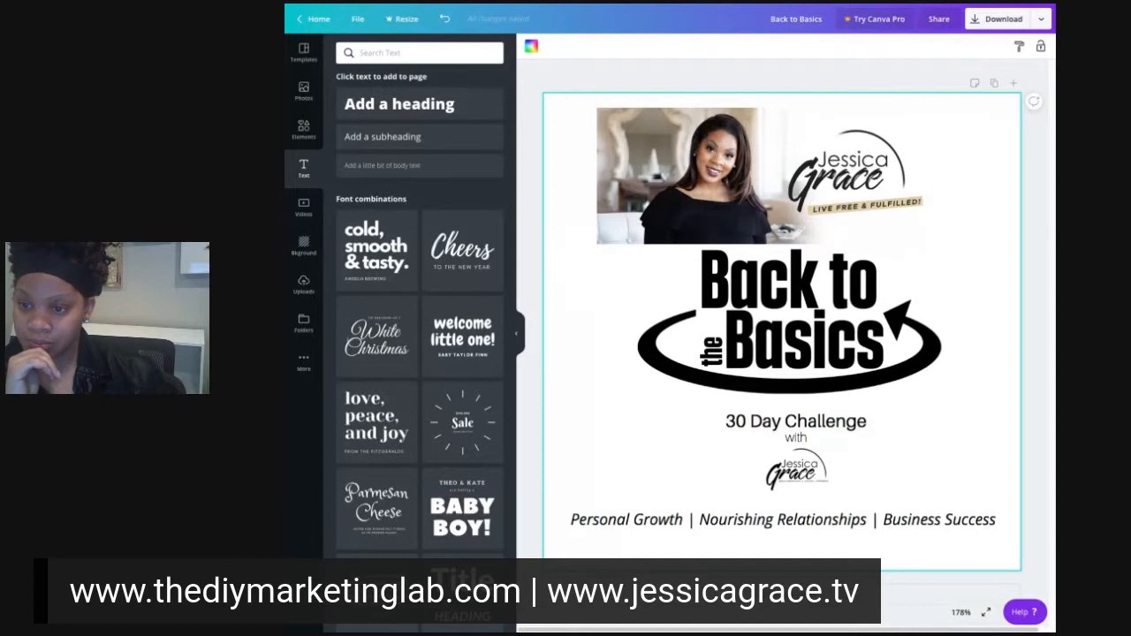
Step: Try a larger line height for the whole "Back to Basics" title to spread its two lines apart
click(791, 311)
triple_click(704, 279)
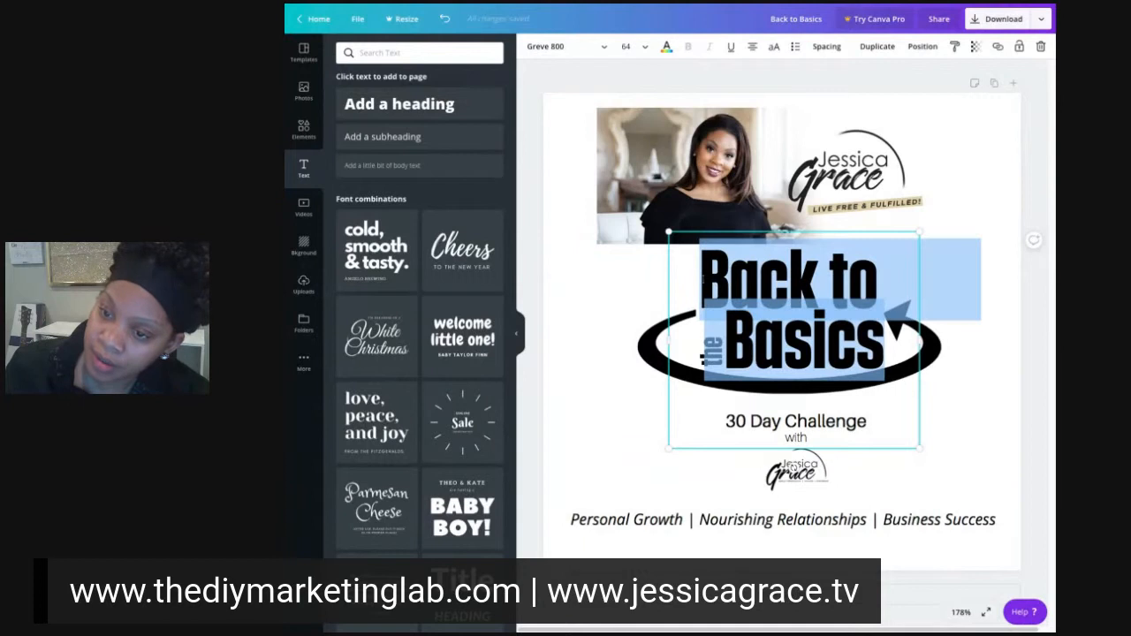
click(823, 47)
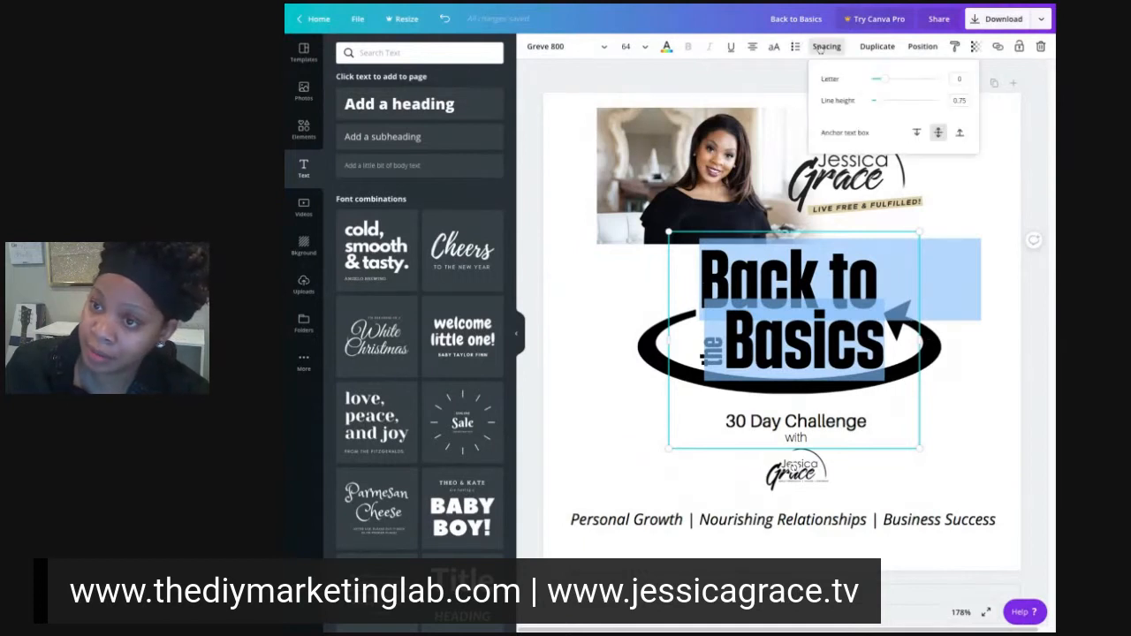
drag(882, 101, 887, 100)
click(967, 365)
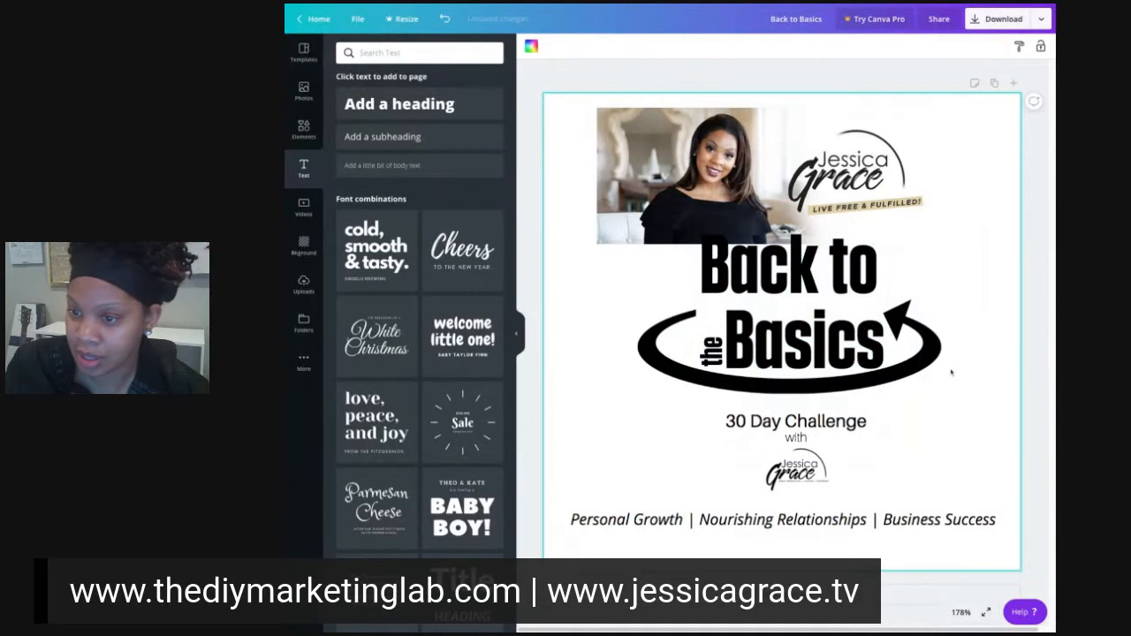
Step: Set the "Back to Basics" title's line height to 0.97 and nudge the title slightly up
click(813, 338)
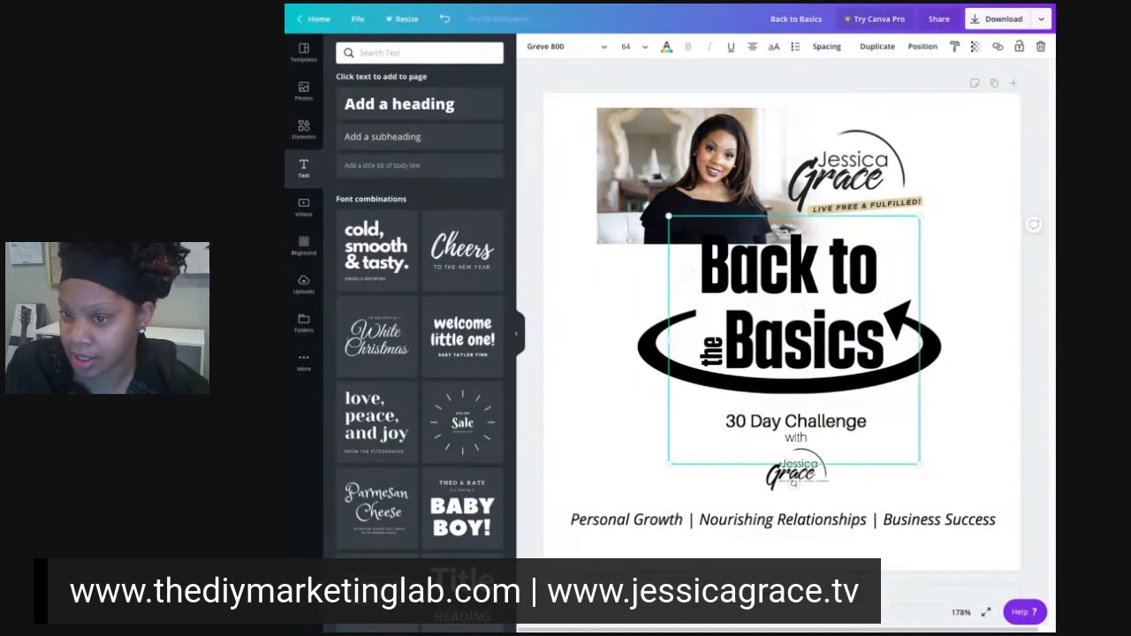
key(ctrl+a)
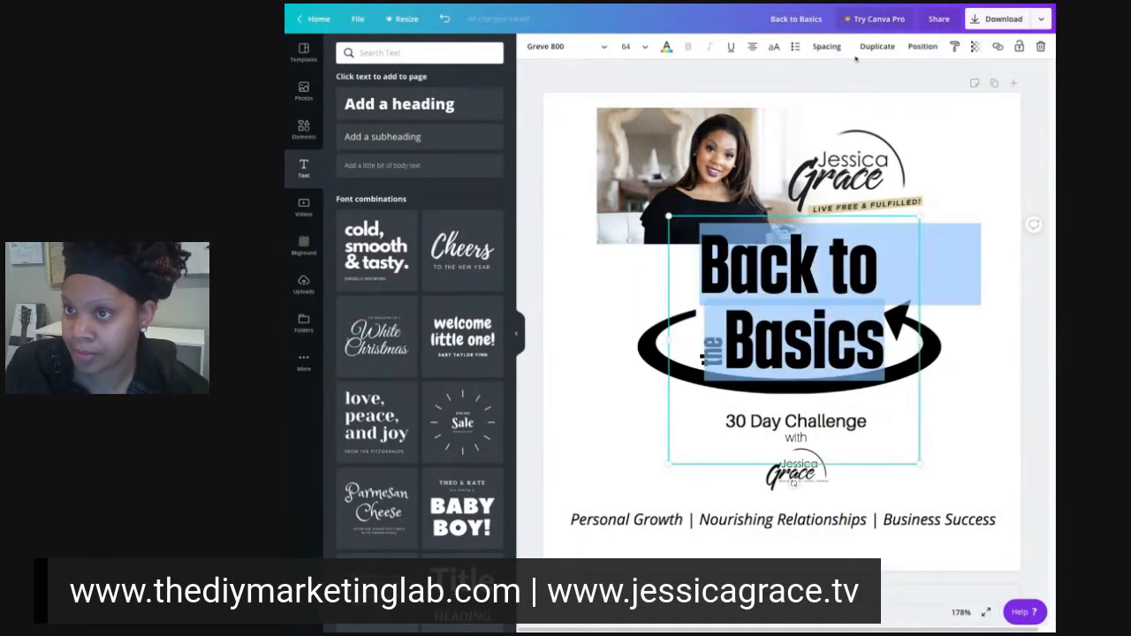
click(827, 46)
drag(891, 103, 888, 105)
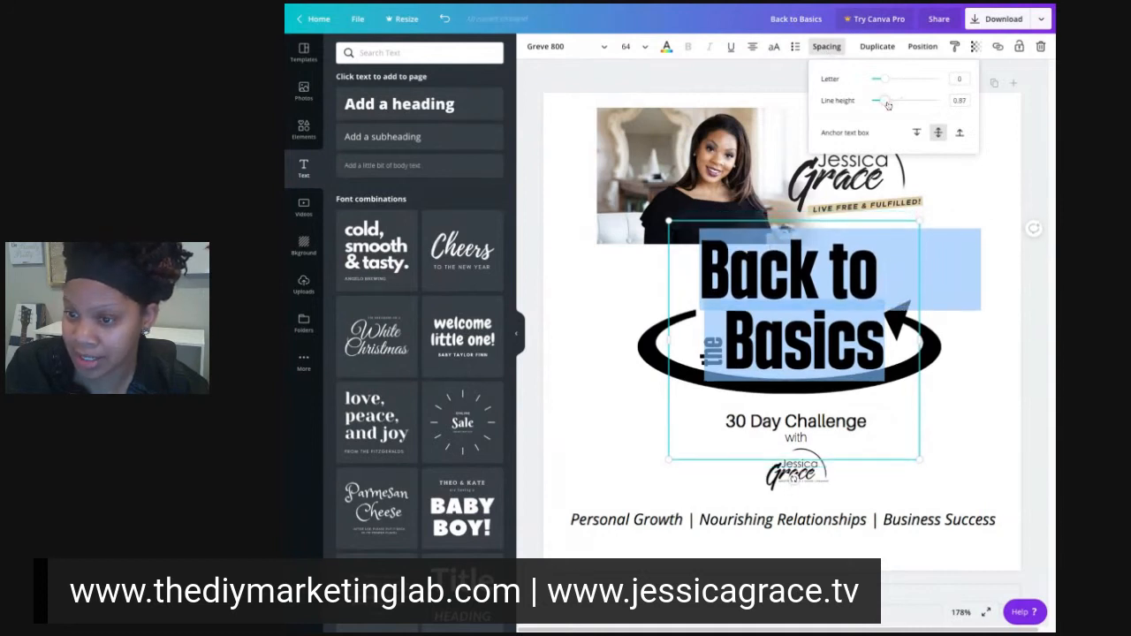
click(989, 413)
drag(836, 355, 836, 353)
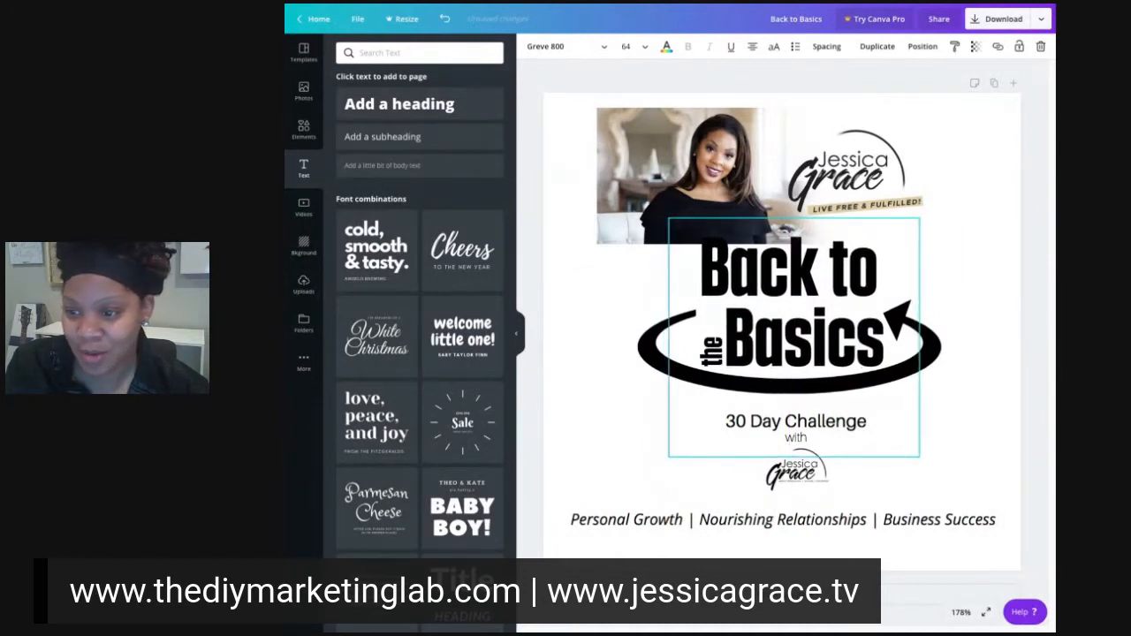
Step: Move the photo banner up until it meets the top edge of the page, clear of the title
click(973, 386)
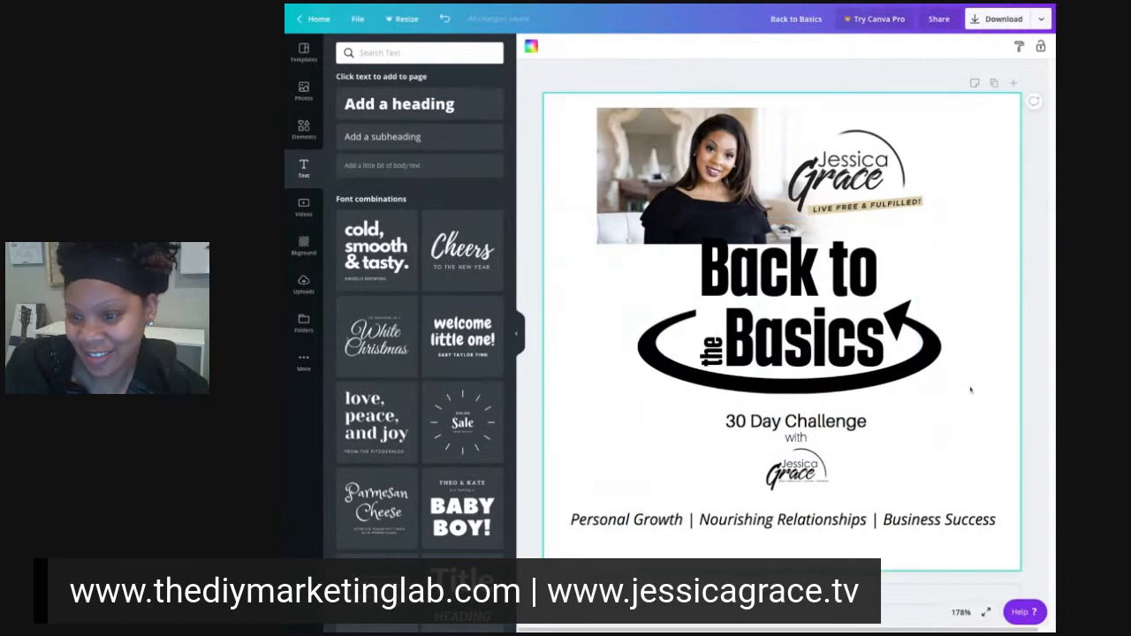
drag(854, 184, 854, 169)
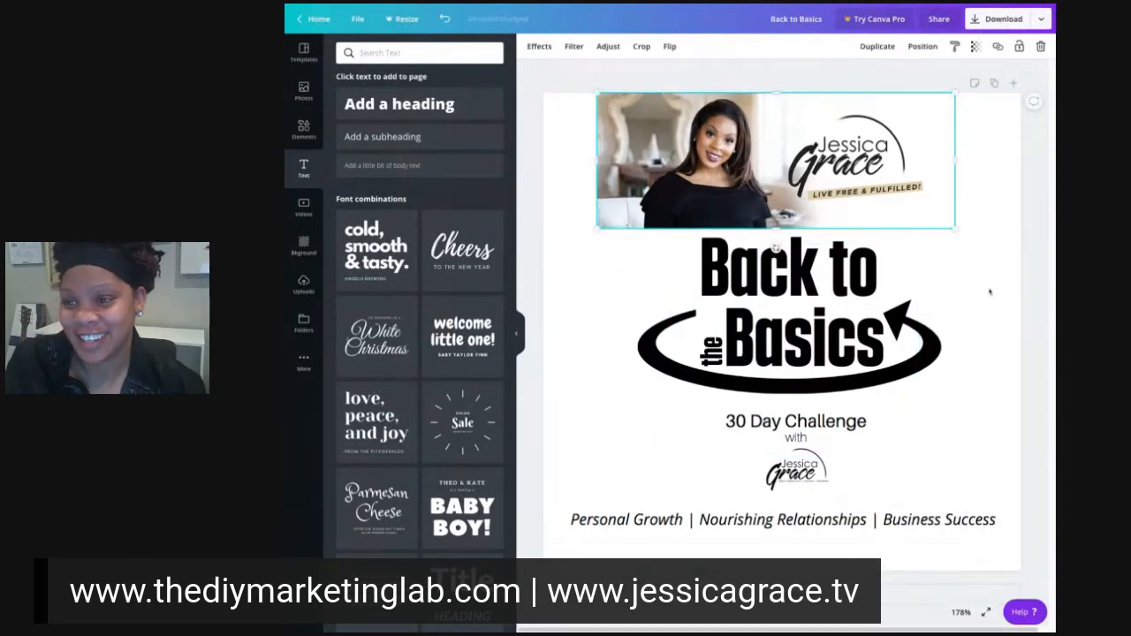
click(990, 293)
Step: Reduce the line height of the "Back to Basics" title slightly to bring its two lines closer together
click(804, 325)
click(708, 271)
triple_click(708, 273)
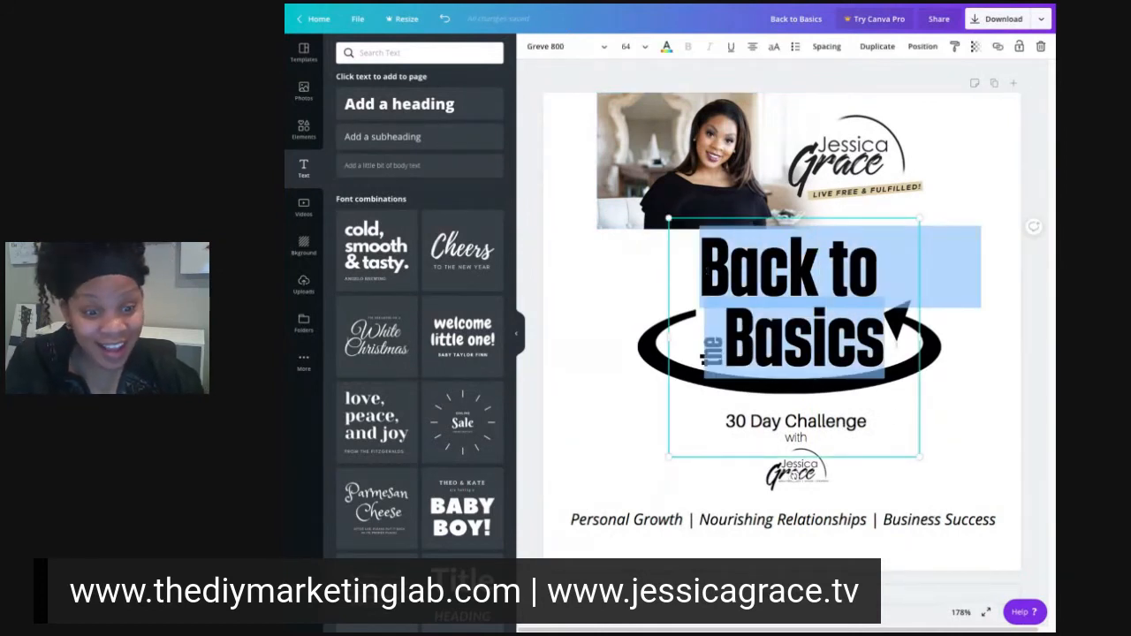
click(827, 49)
drag(878, 99, 881, 104)
click(972, 407)
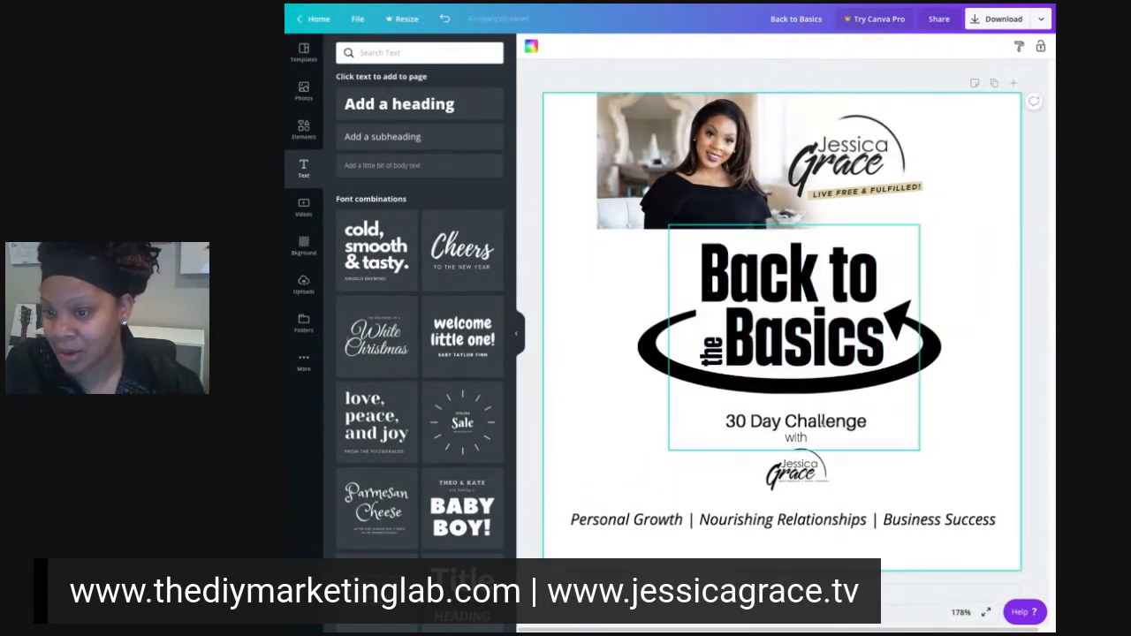
Step: Center the "Back to Basics" title over the curved arrow and shift the vertical "the" left, clear of the "B"
click(788, 324)
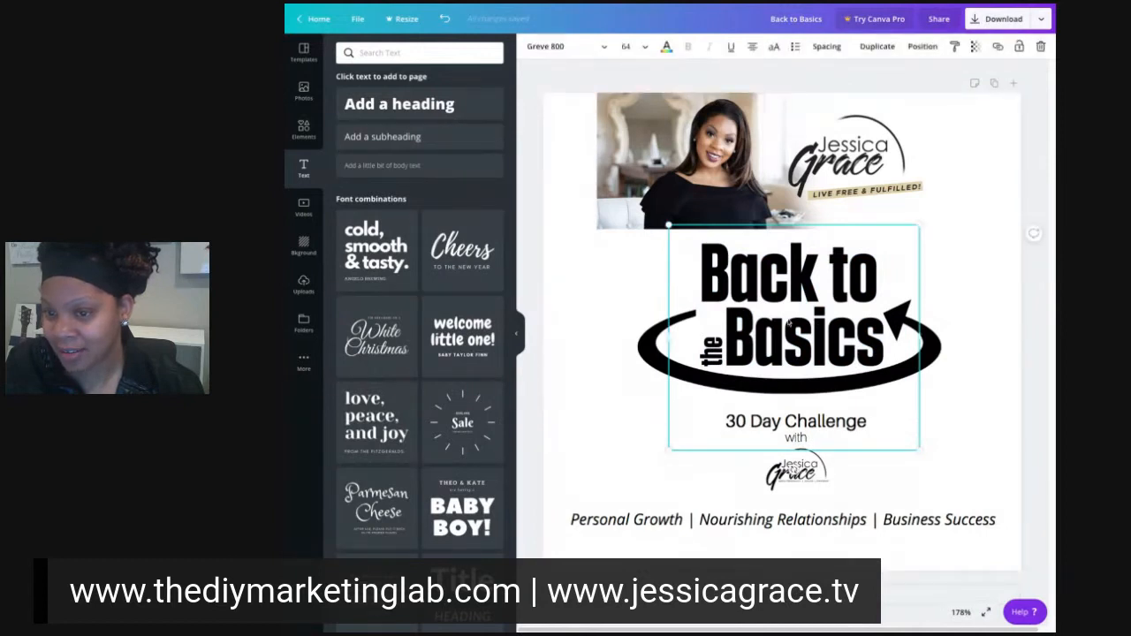
drag(788, 324, 789, 323)
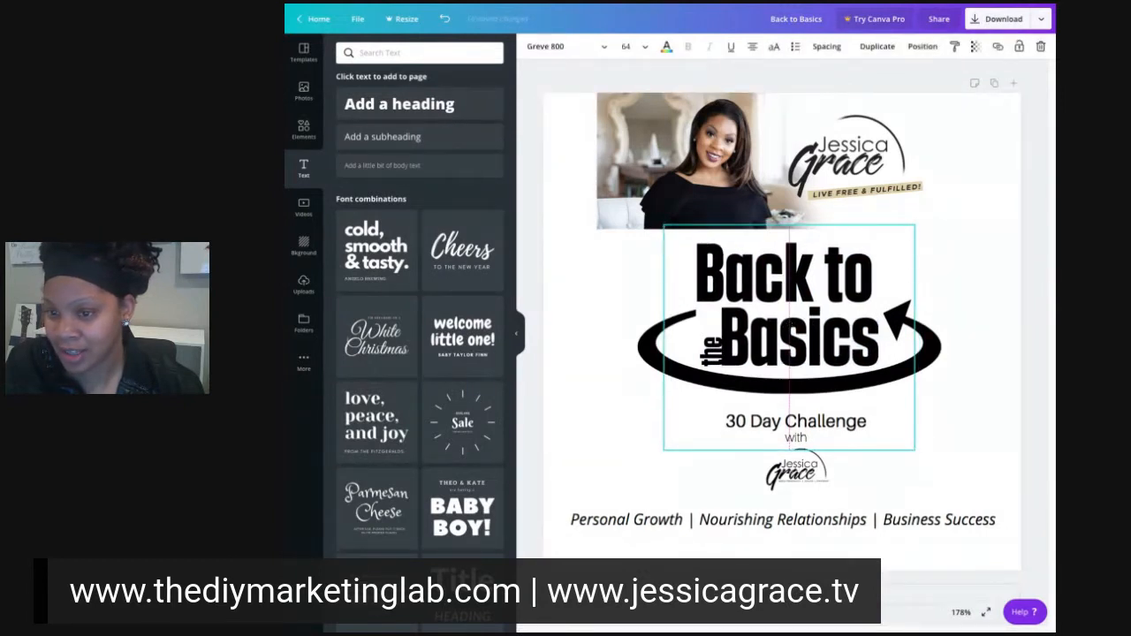
click(990, 374)
click(712, 352)
drag(711, 352, 706, 352)
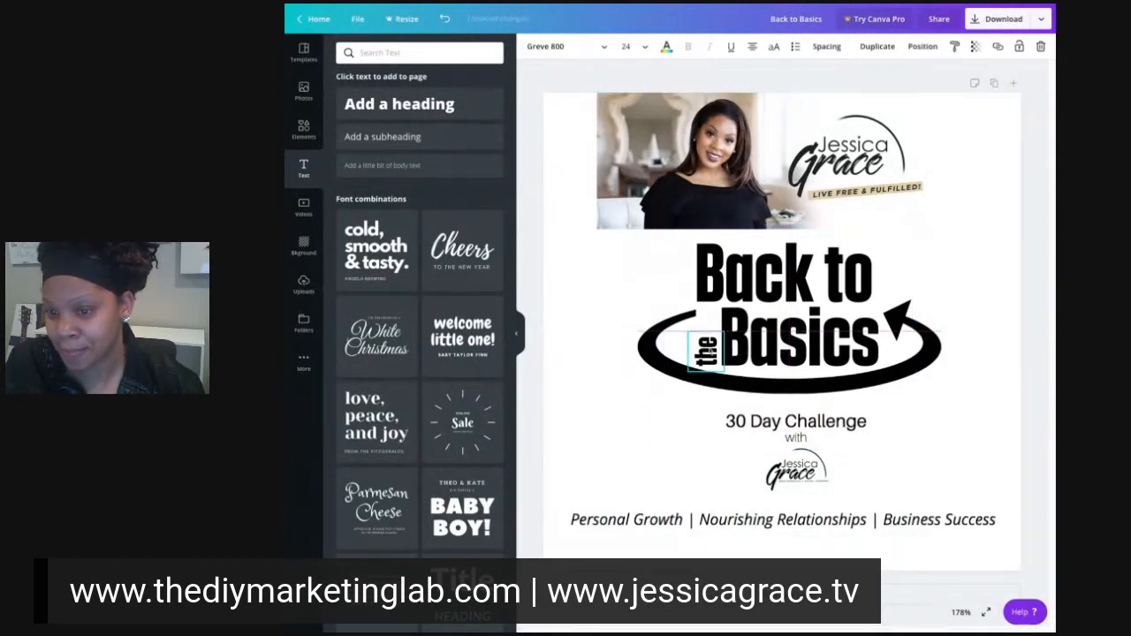
click(983, 447)
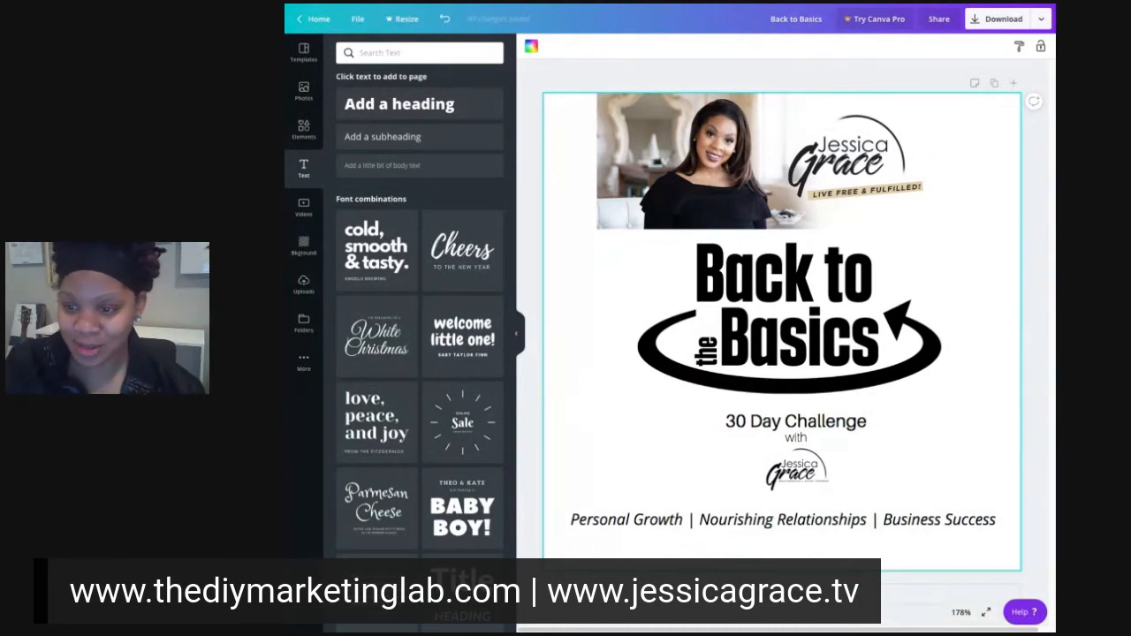
click(769, 430)
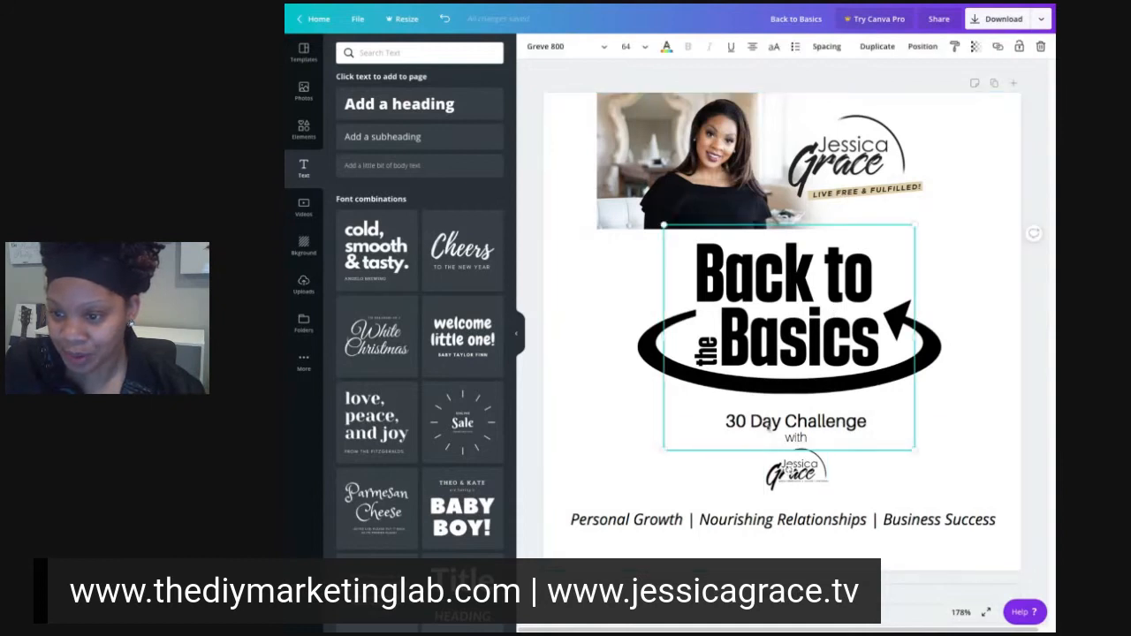
click(926, 505)
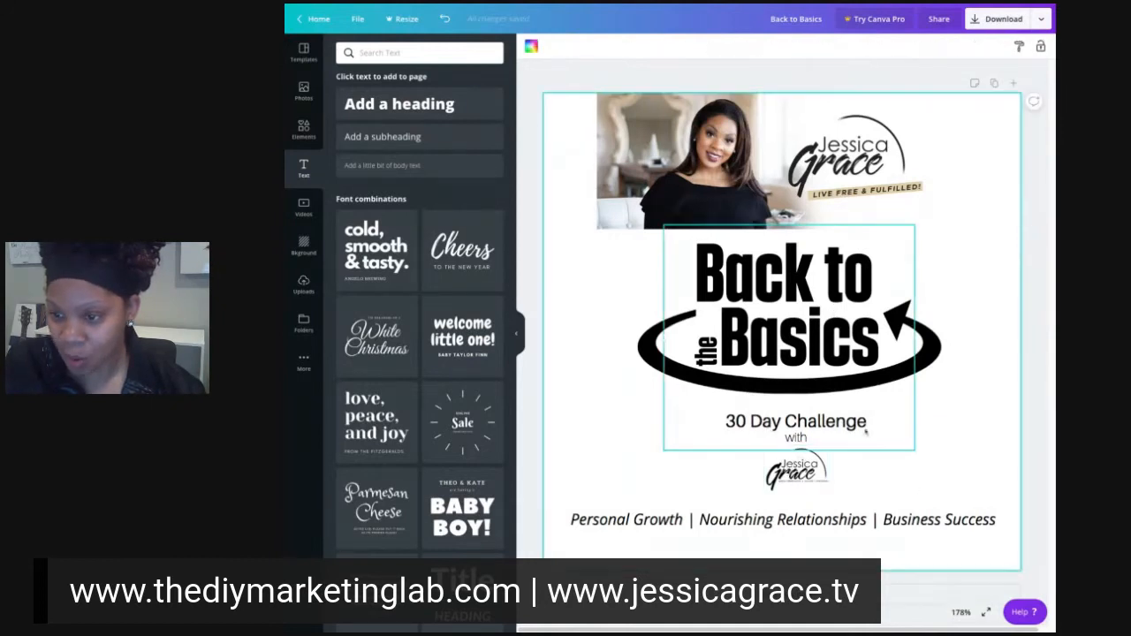
click(810, 412)
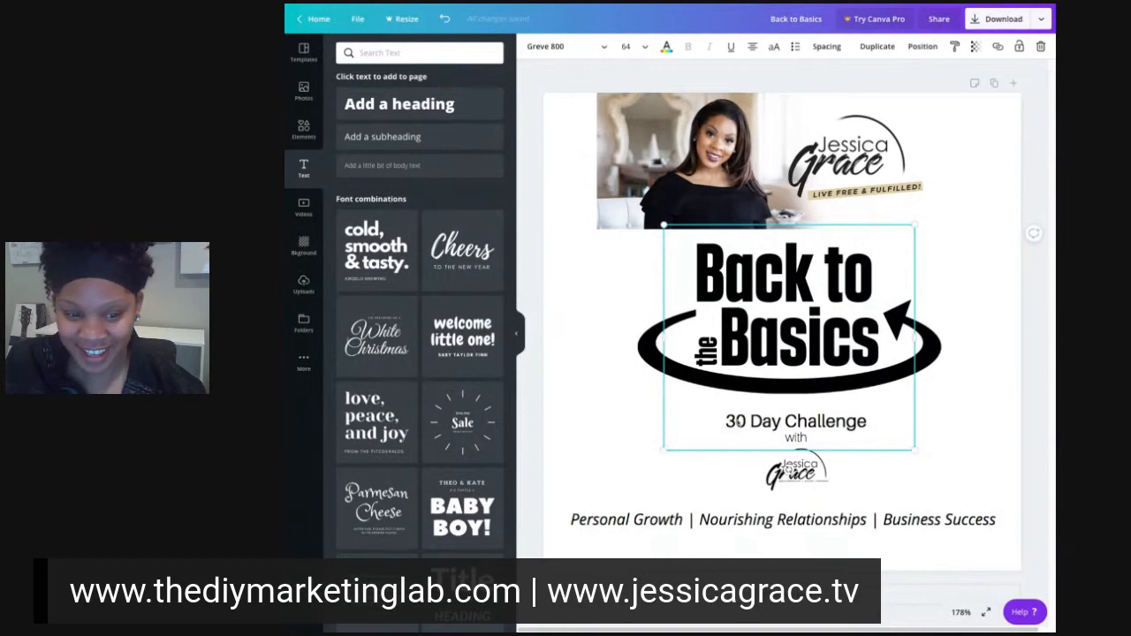
double_click(806, 430)
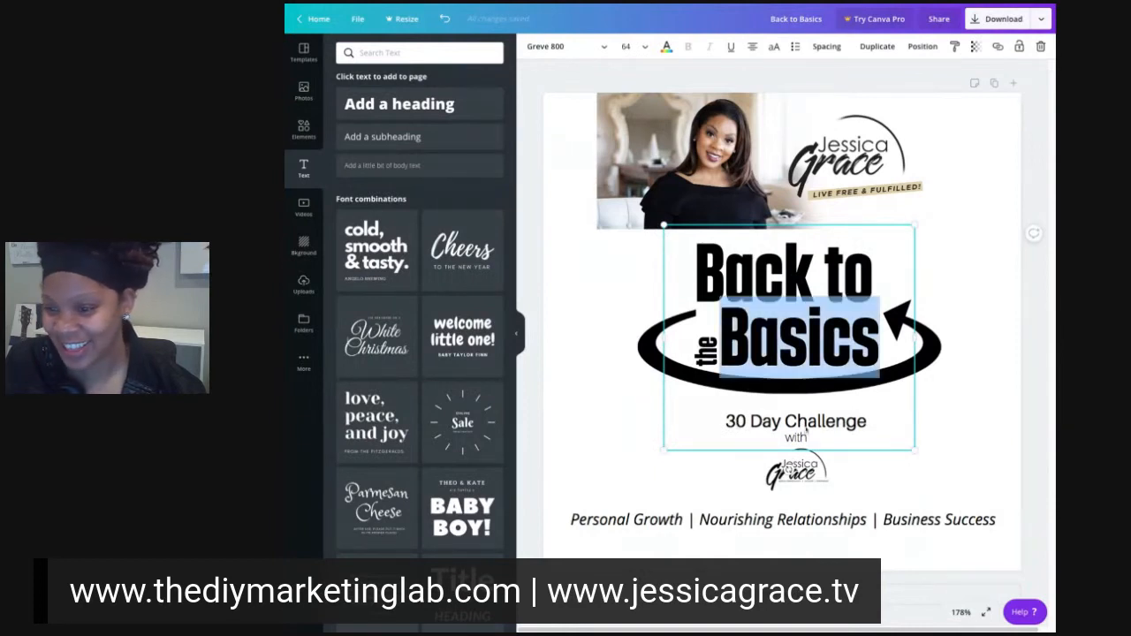
click(962, 446)
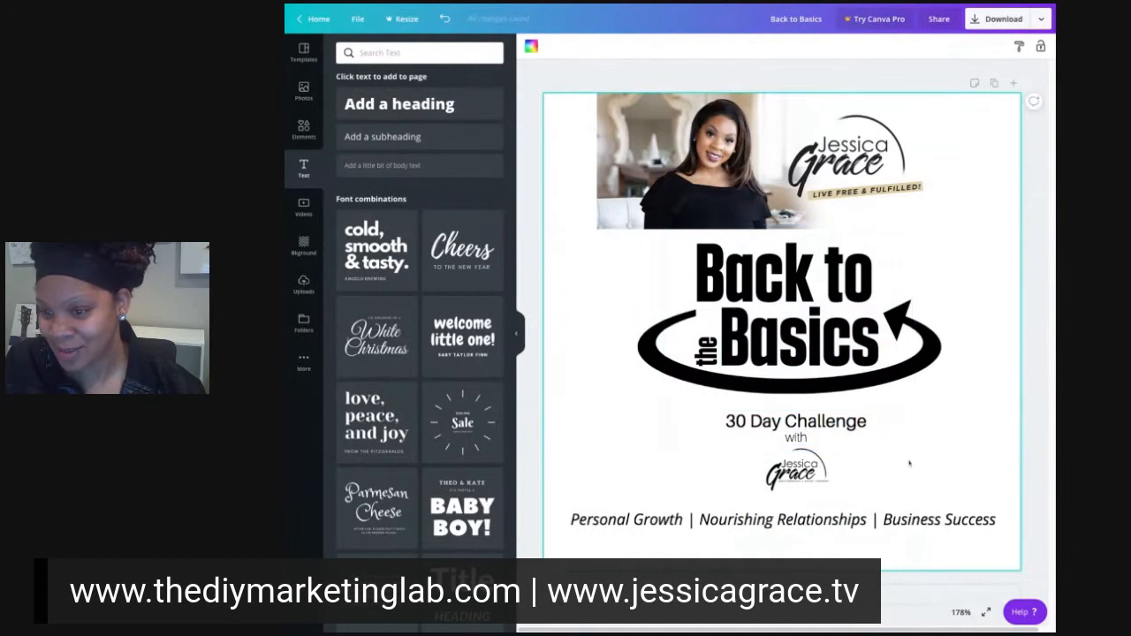
click(831, 405)
click(948, 467)
click(842, 428)
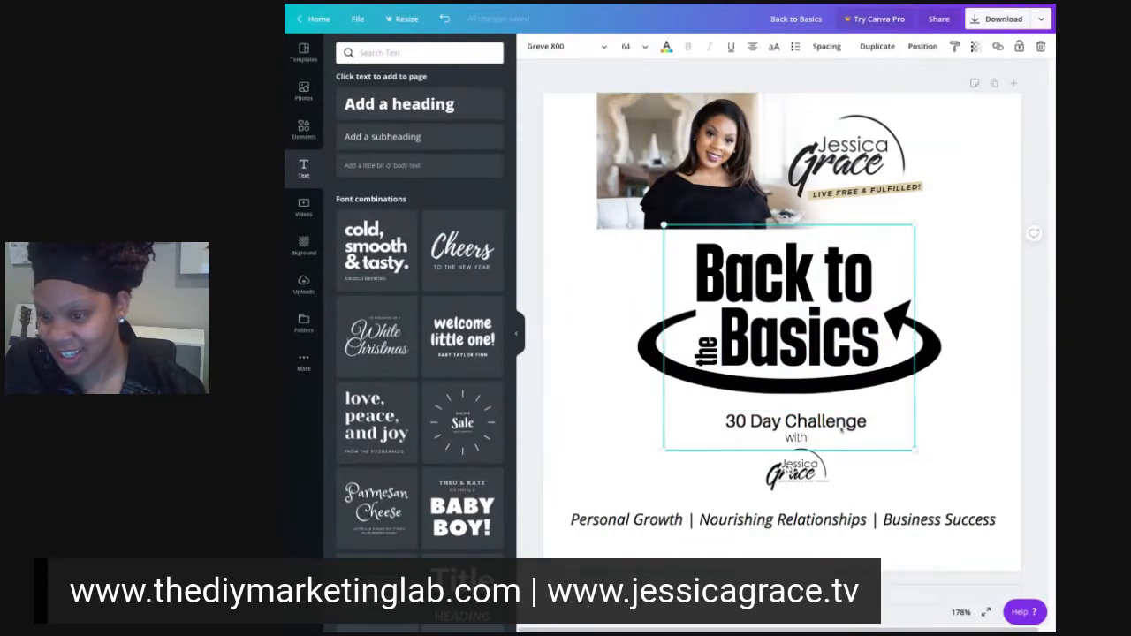
click(926, 49)
click(990, 281)
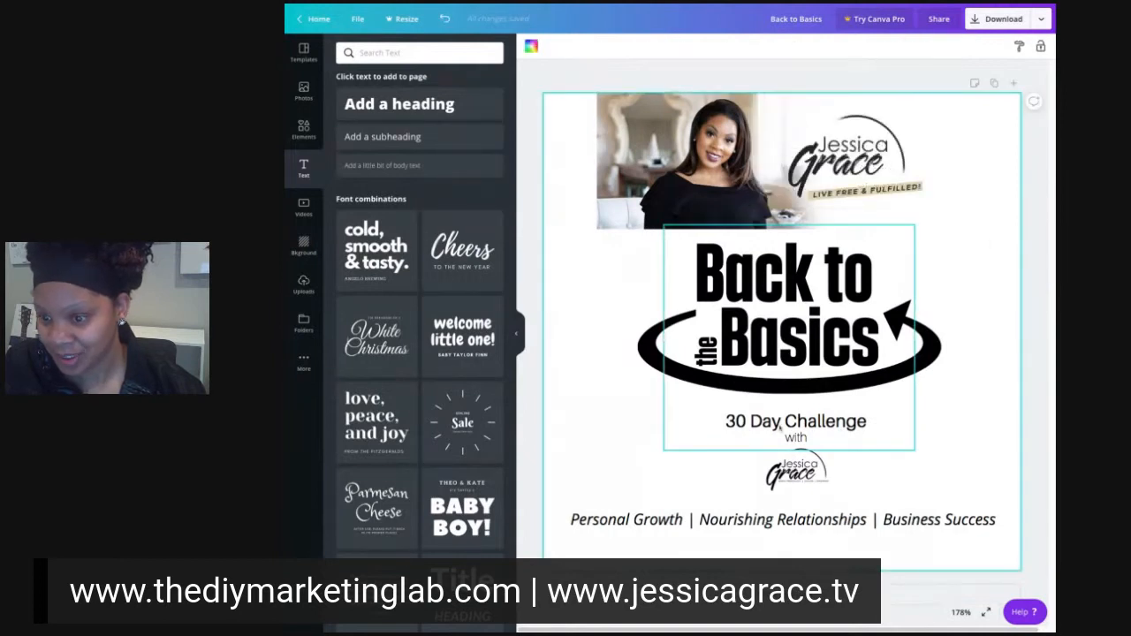
Step: Select the "30 Day Challenge with" text box and open its position options
click(921, 430)
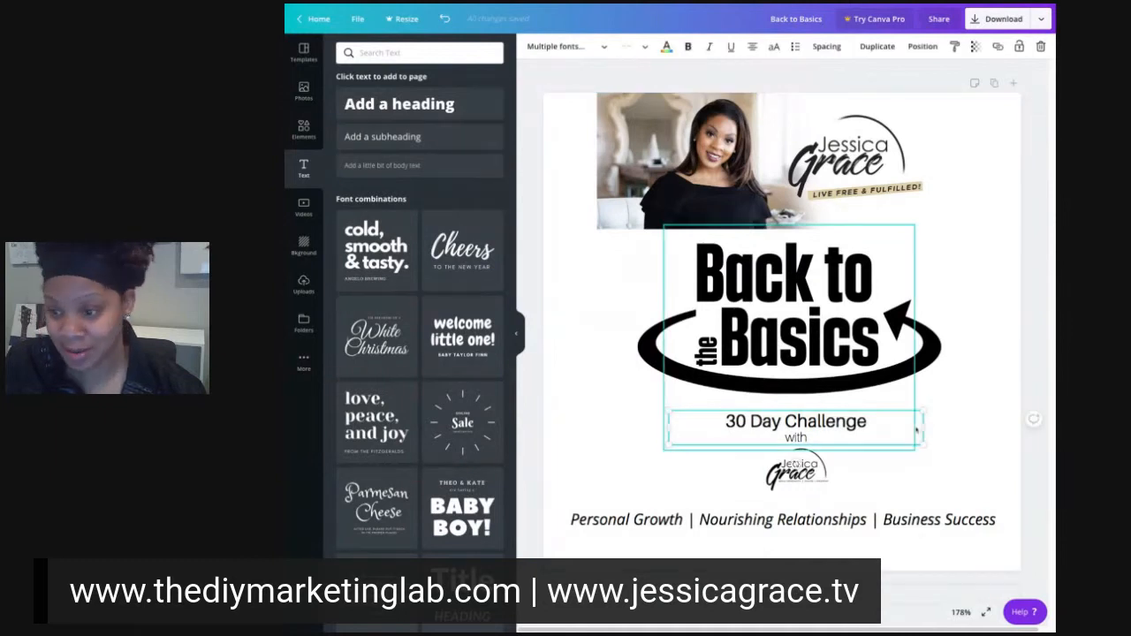
click(831, 423)
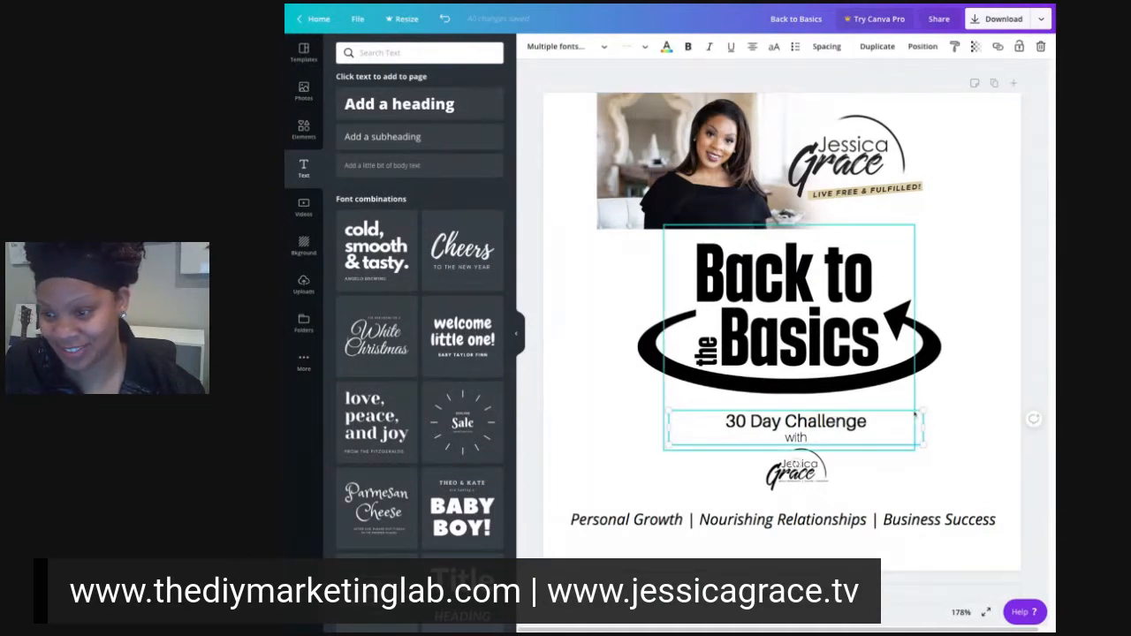
click(923, 46)
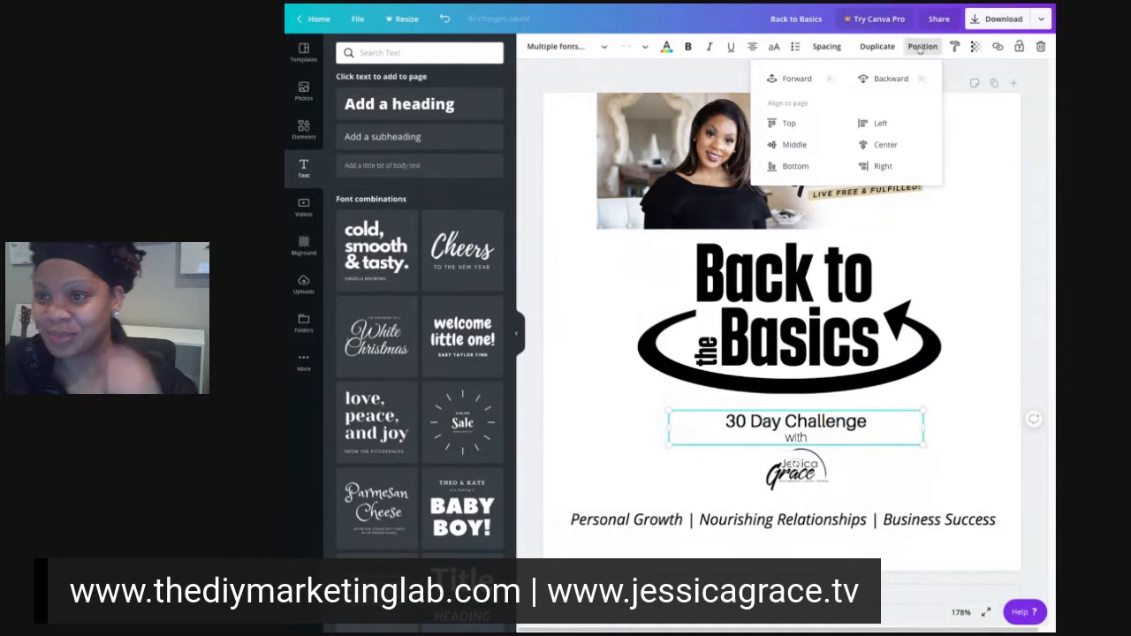
Step: Bring the "30 Day Challenge with" text forward and move it up over the lower curve of the black swoosh
click(786, 81)
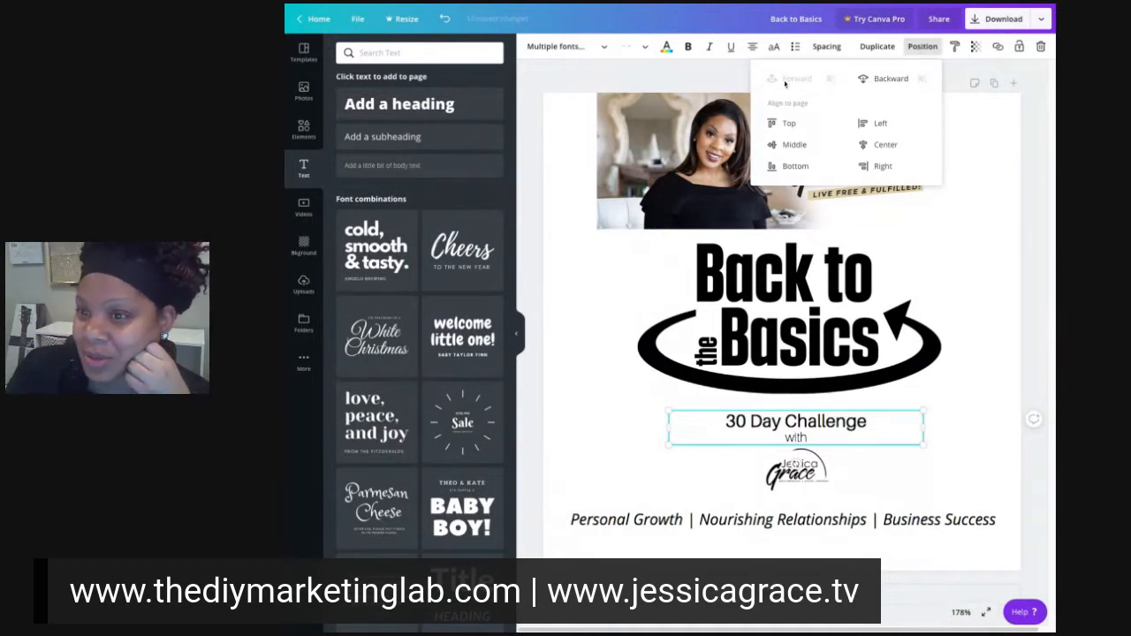
click(972, 484)
click(799, 430)
drag(799, 430, 794, 391)
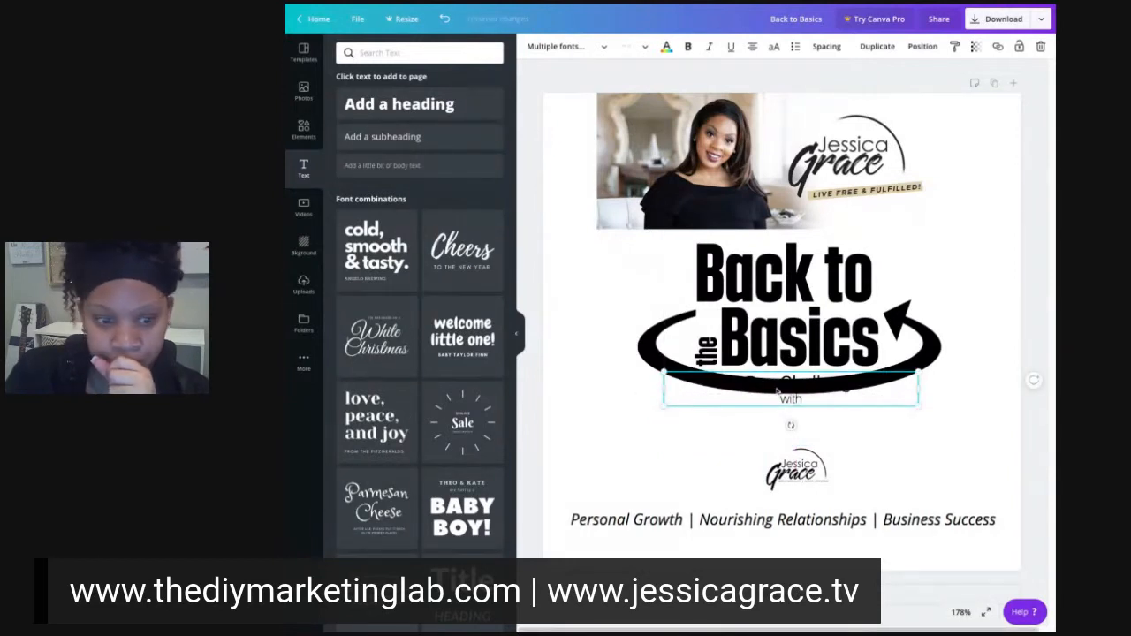
Step: Change the color of all the "30 Day Challenge with" text to white
click(777, 388)
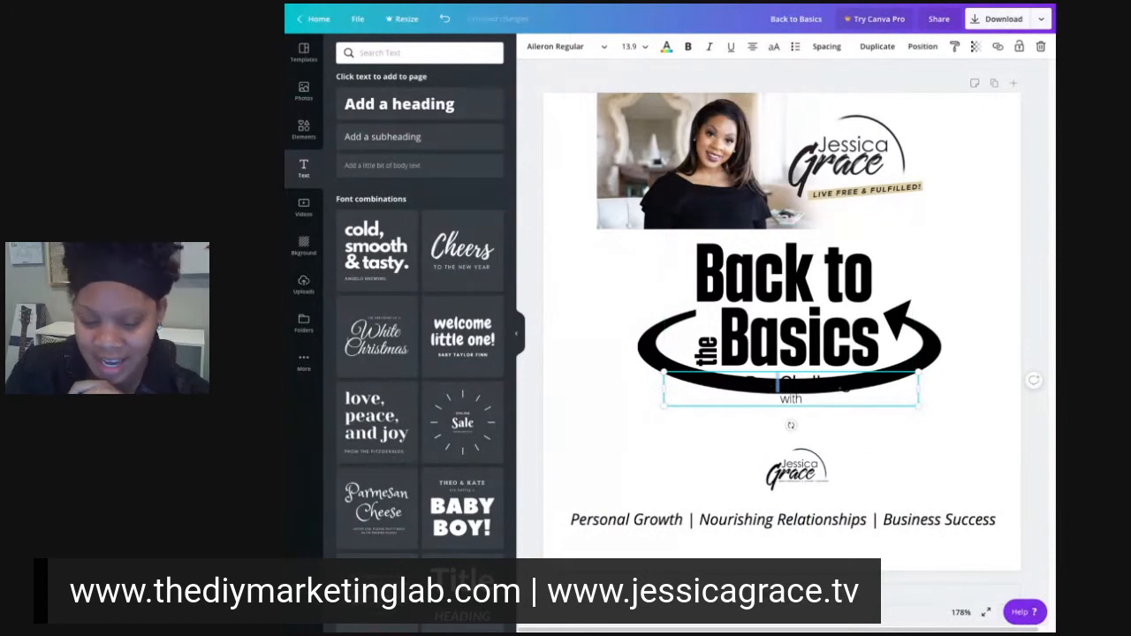
key(ctrl+a)
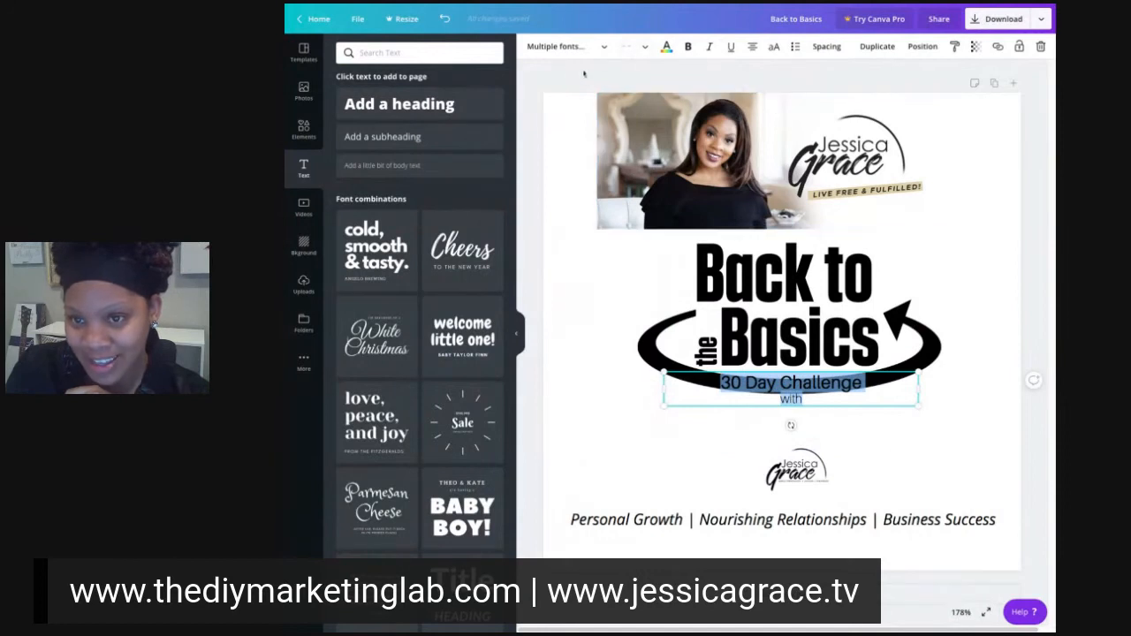
click(669, 49)
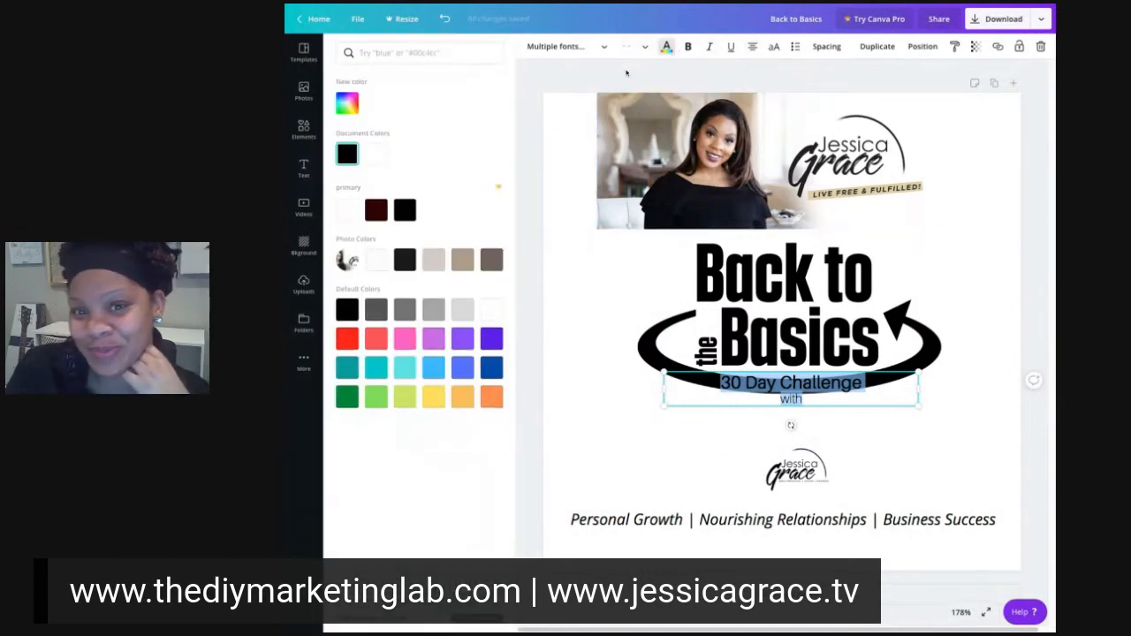
click(376, 155)
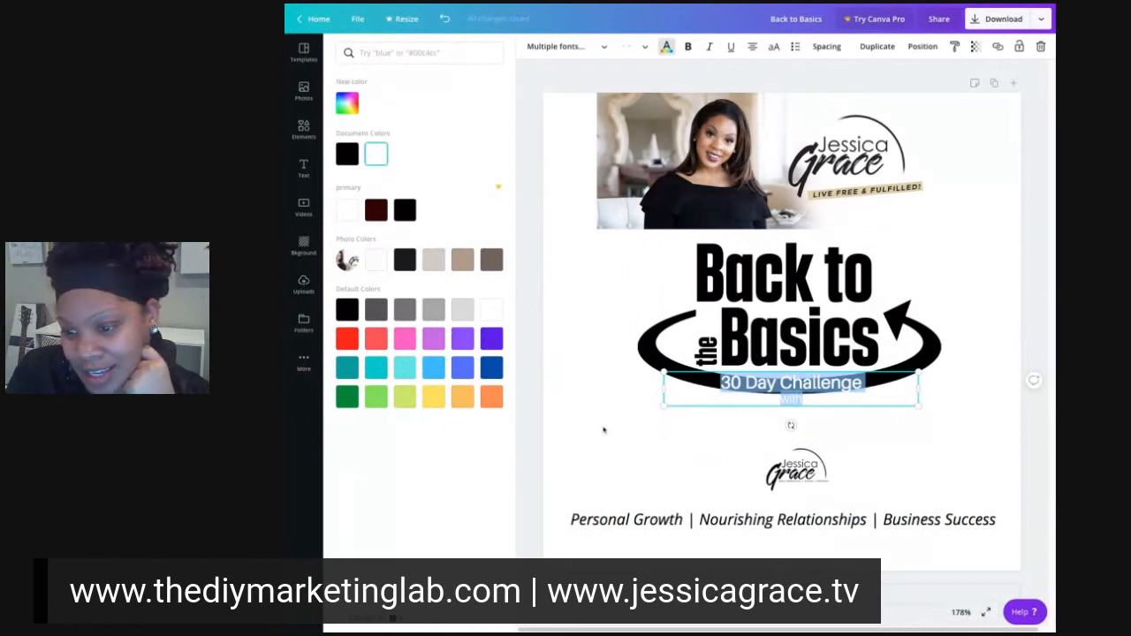
key(Escape)
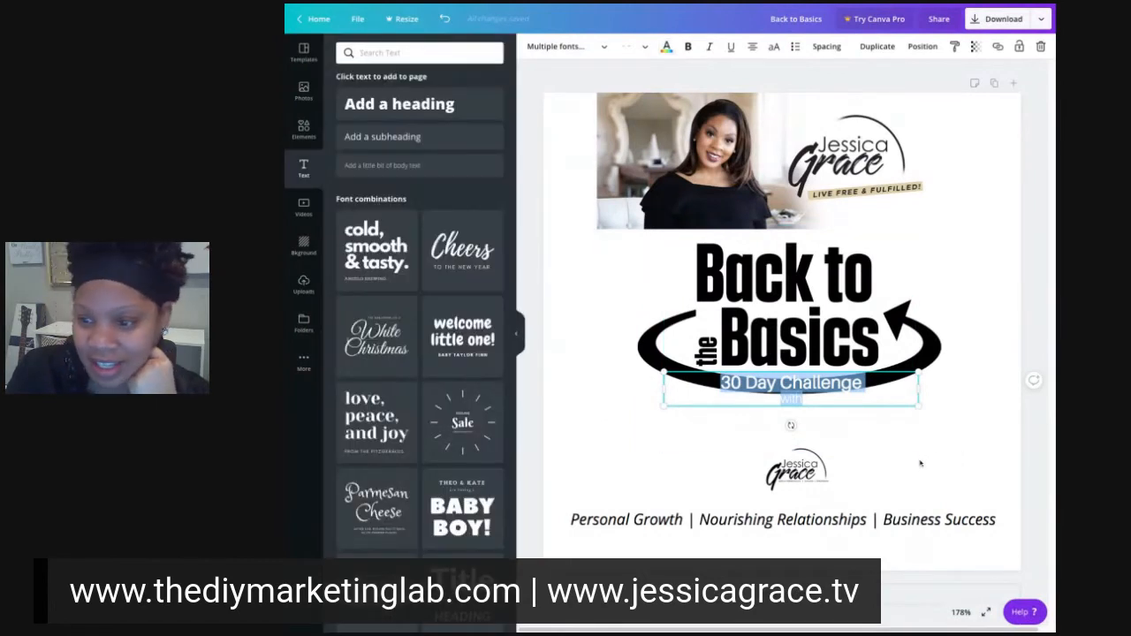
click(920, 463)
Step: Move the challenge text back below the swoosh and color the "30 Day Challenge" line black
drag(753, 388, 751, 427)
double_click(747, 421)
click(872, 427)
triple_click(885, 426)
drag(885, 426, 717, 421)
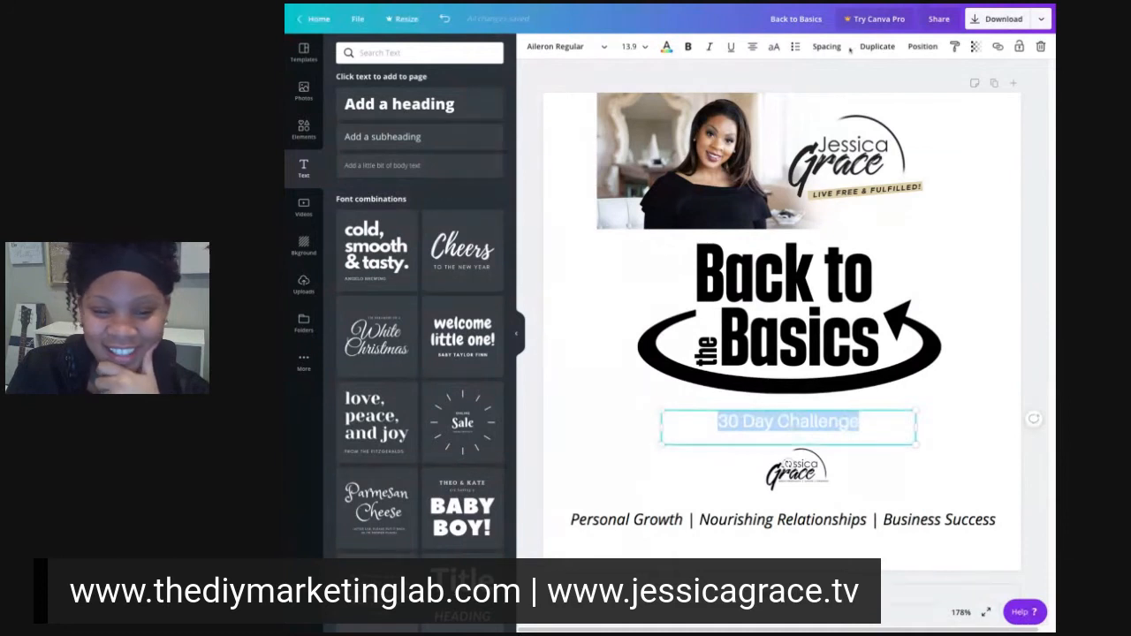
click(667, 50)
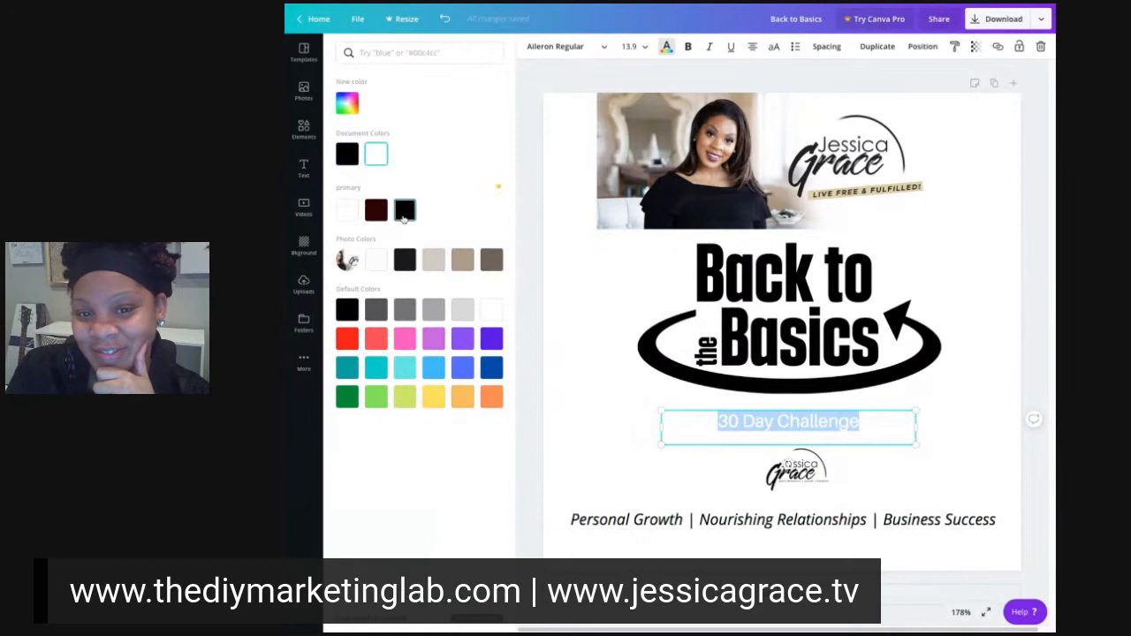
click(403, 212)
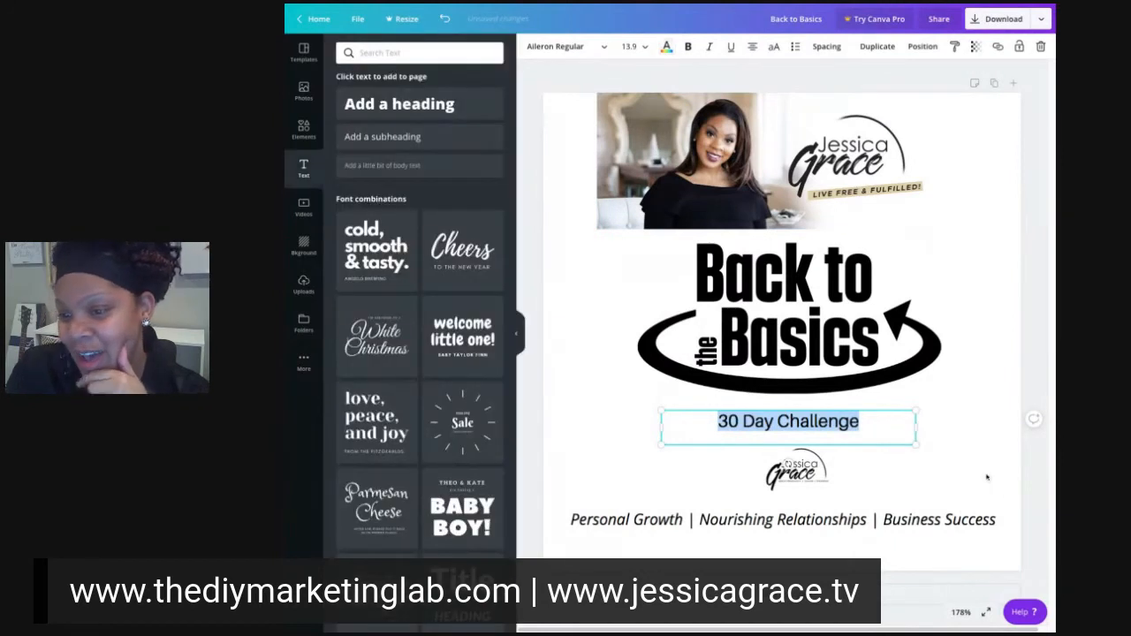
click(987, 477)
Step: Delete the header photo banner, the "30 Day Challenge" text box and the small signature logo
click(716, 187)
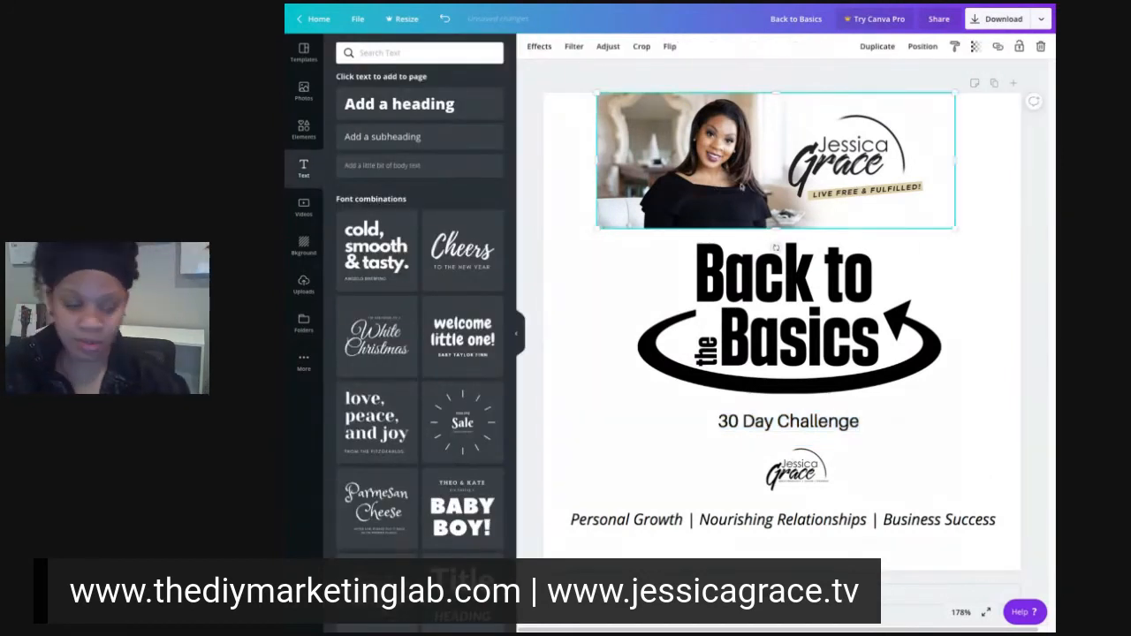
key(Delete)
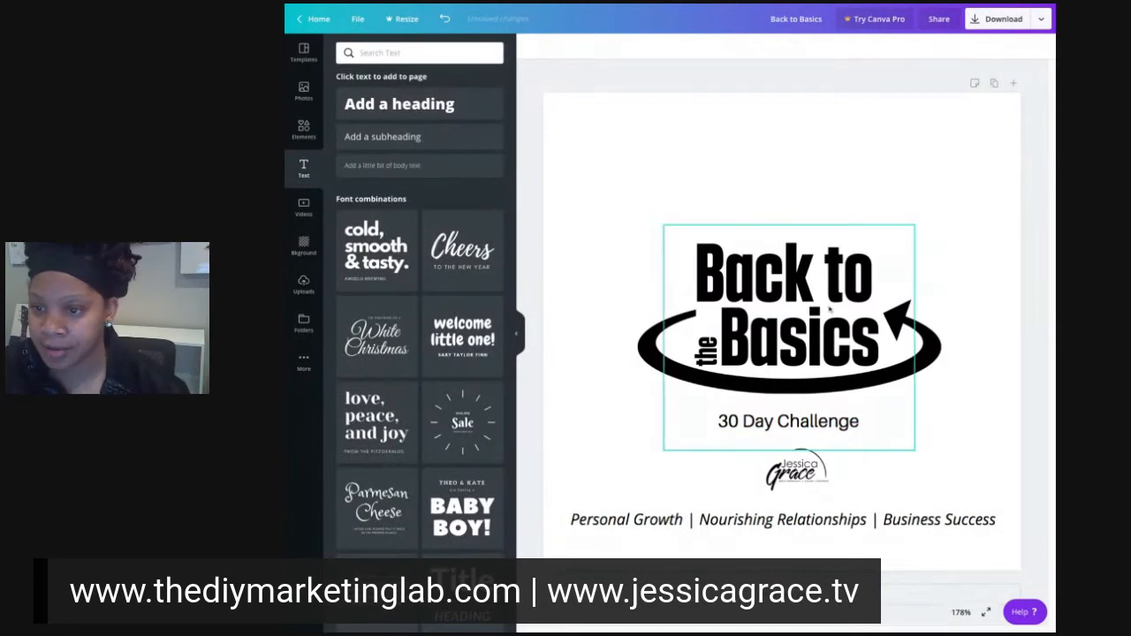
click(719, 429)
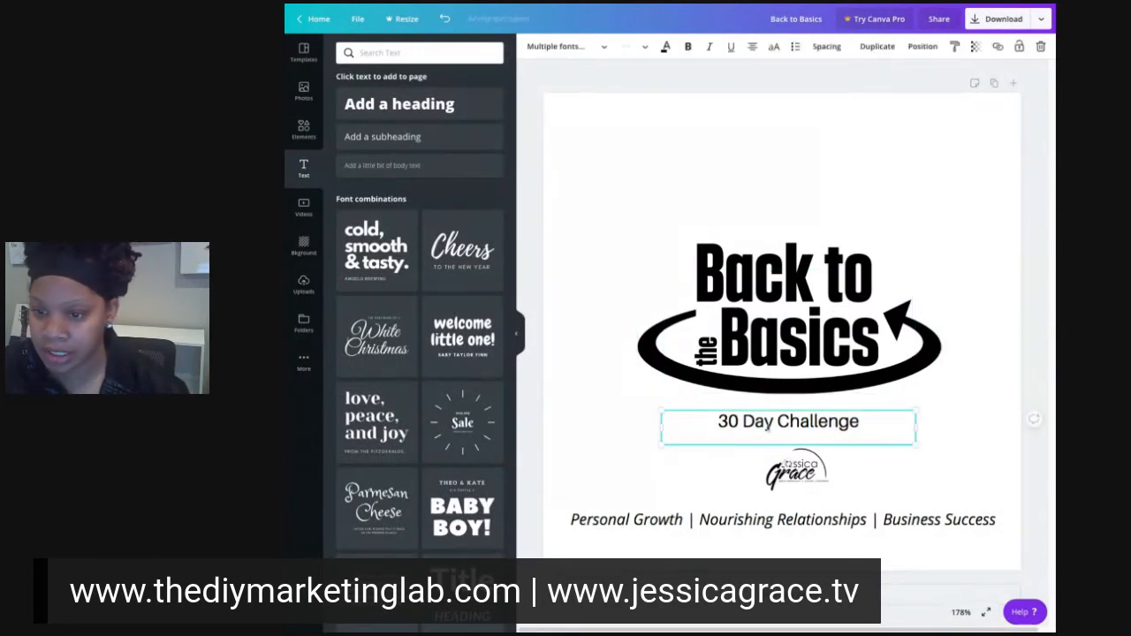
key(Delete)
click(822, 483)
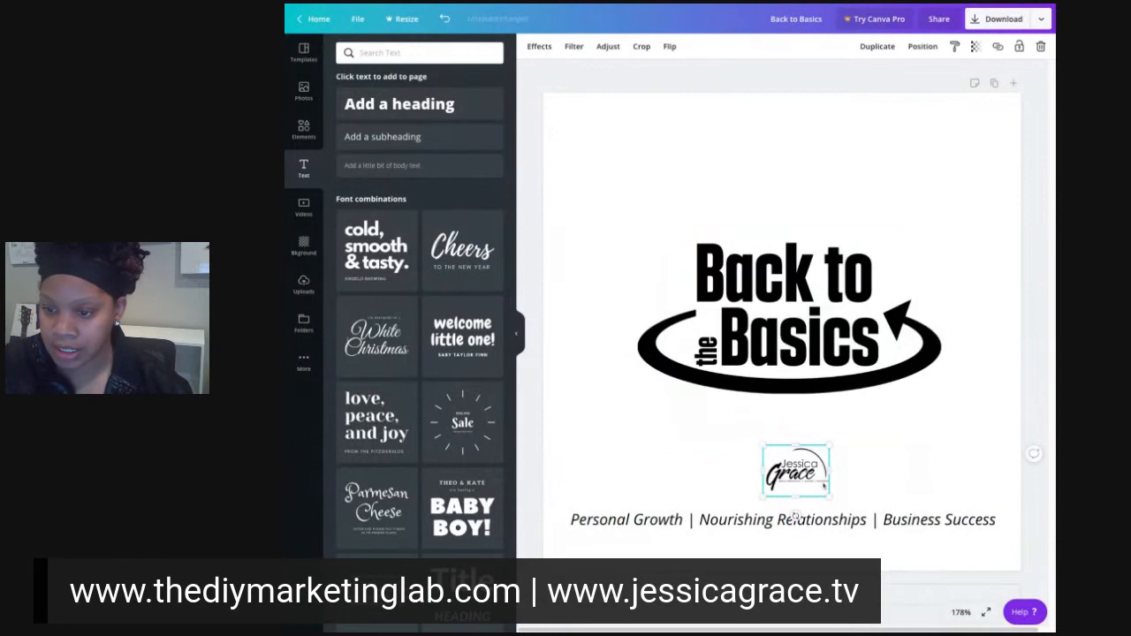
key(Delete)
click(796, 520)
click(794, 520)
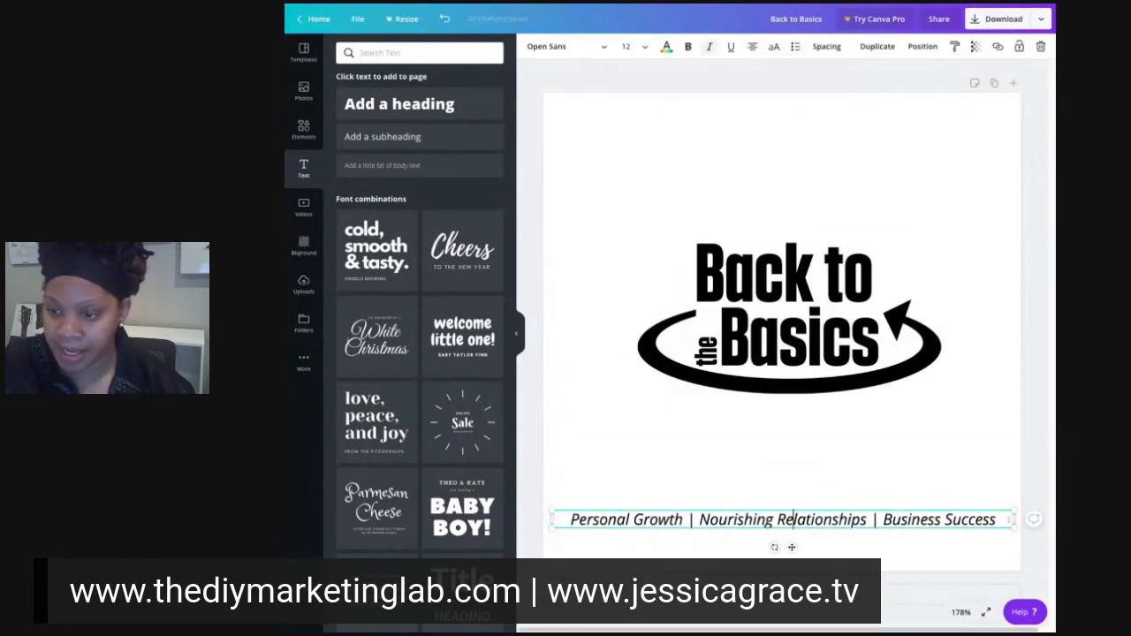
drag(997, 519, 570, 519)
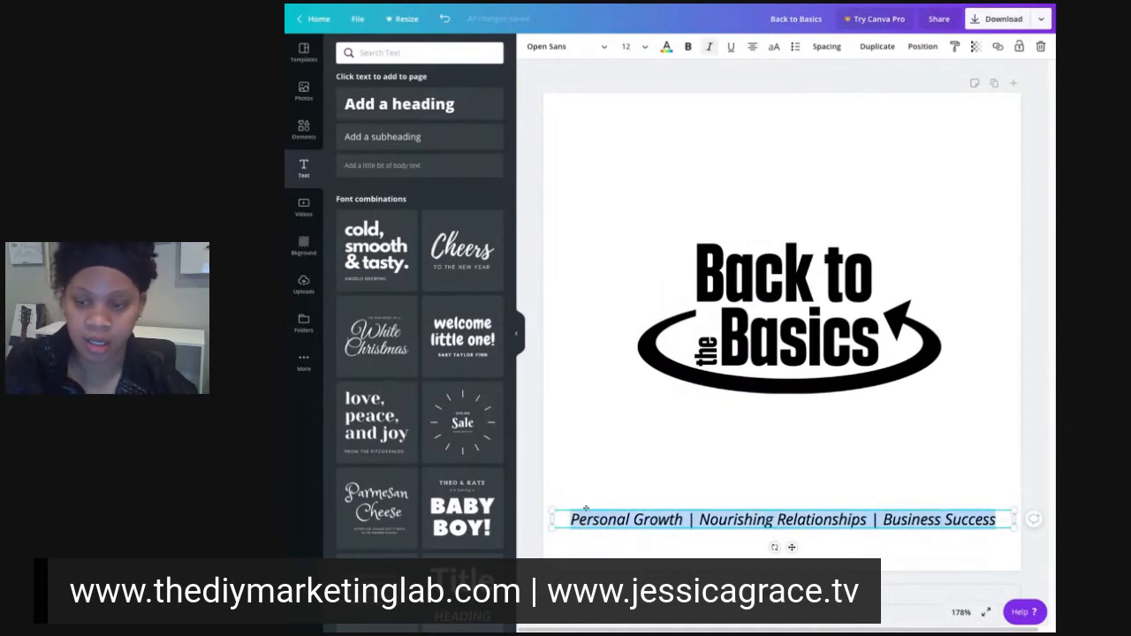
click(889, 562)
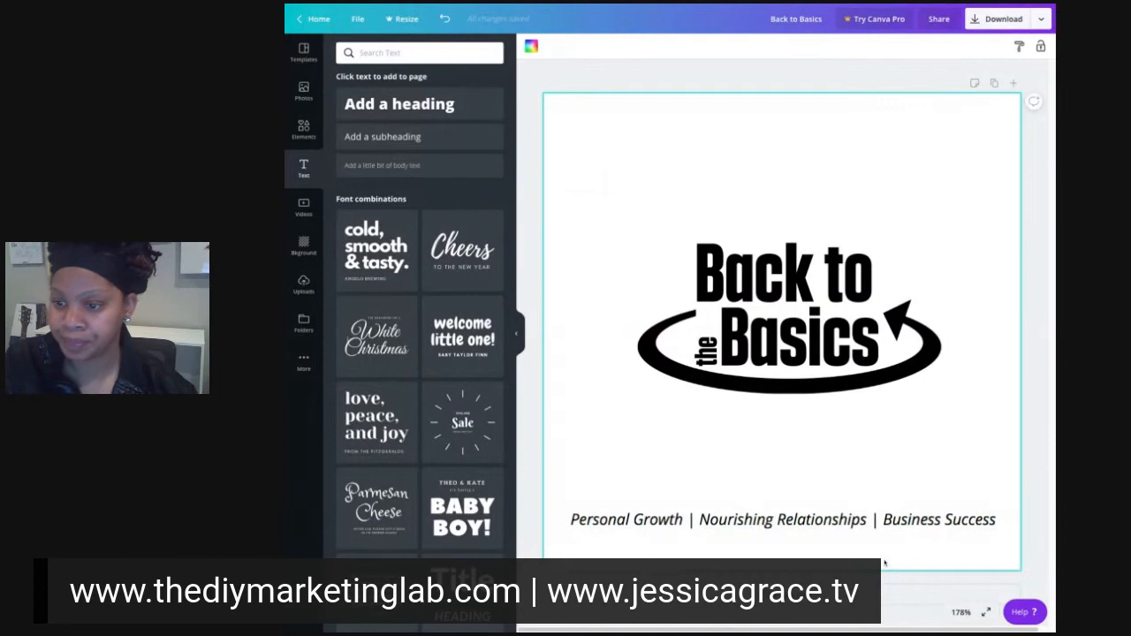
click(1034, 544)
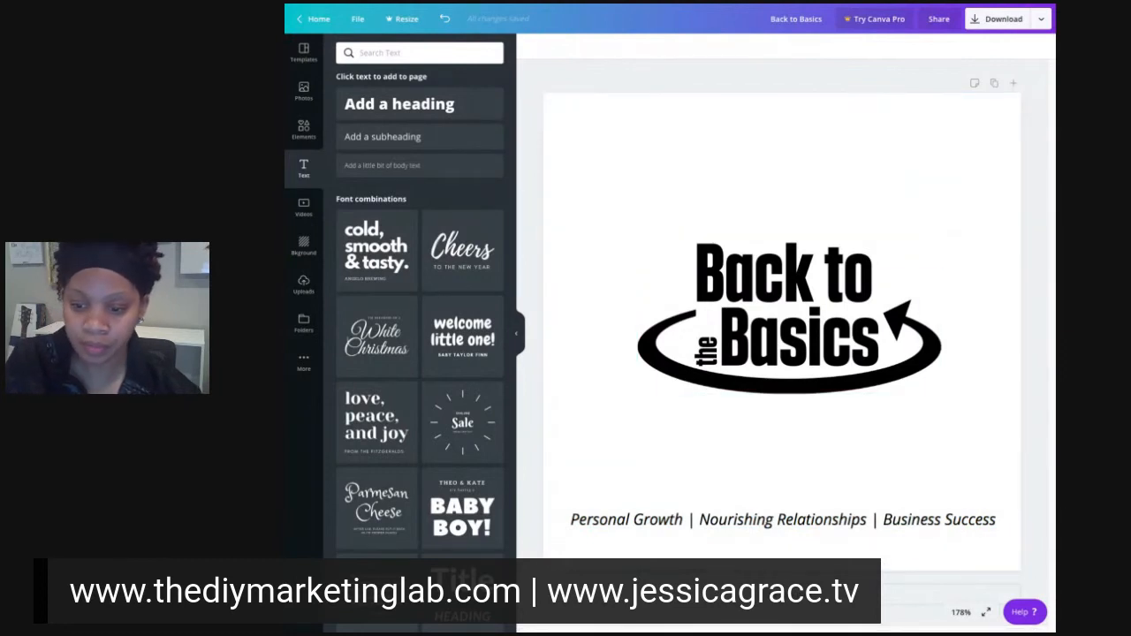
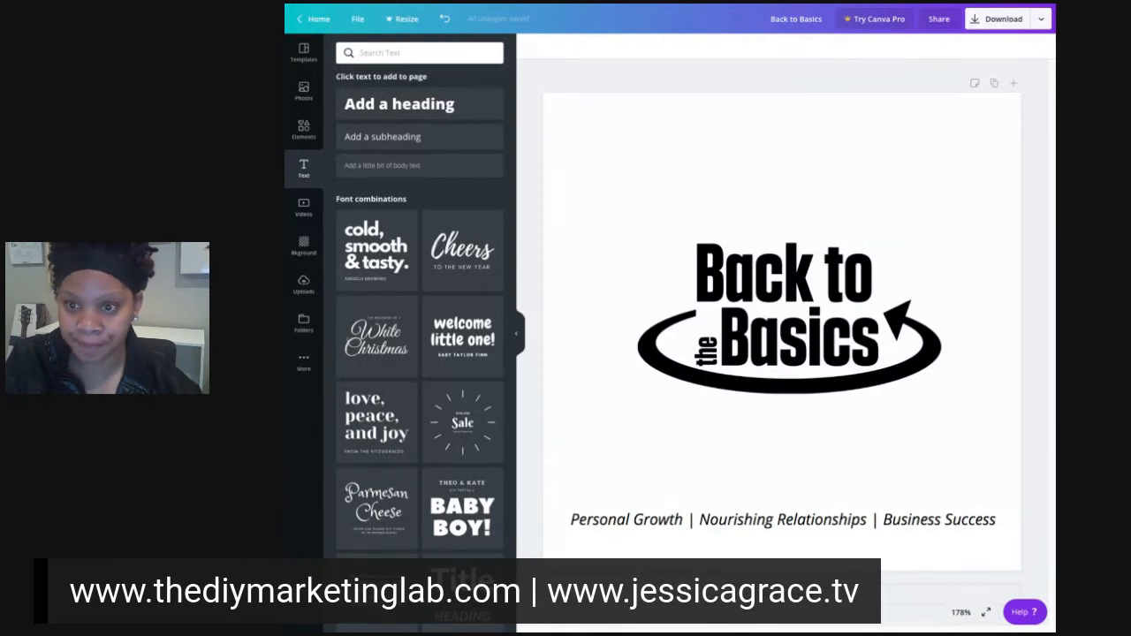
click(868, 520)
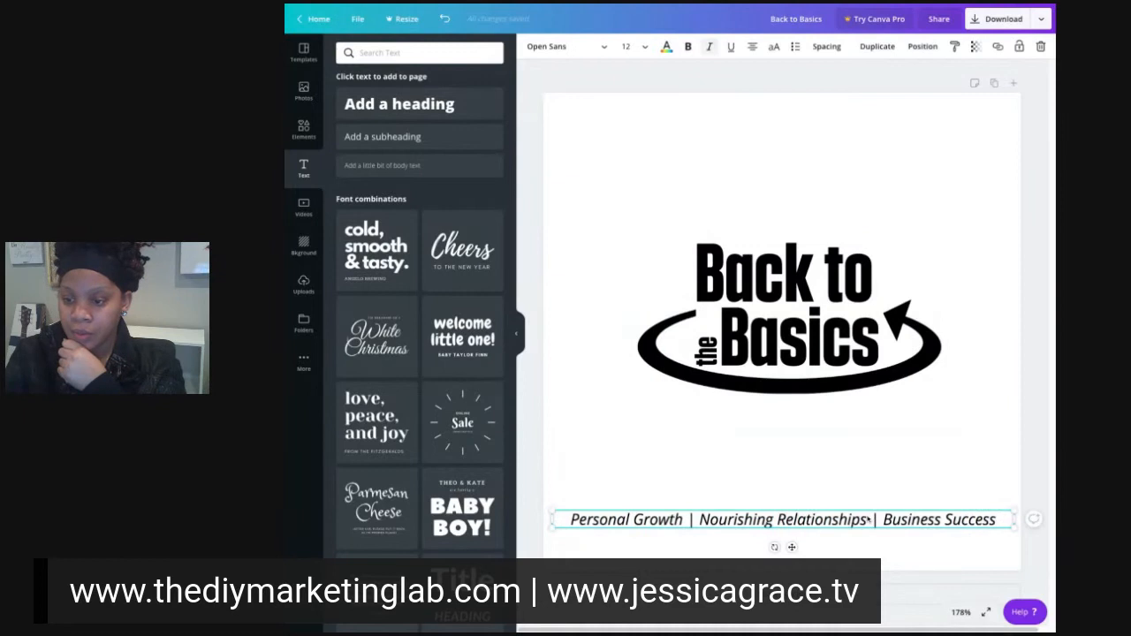
click(925, 479)
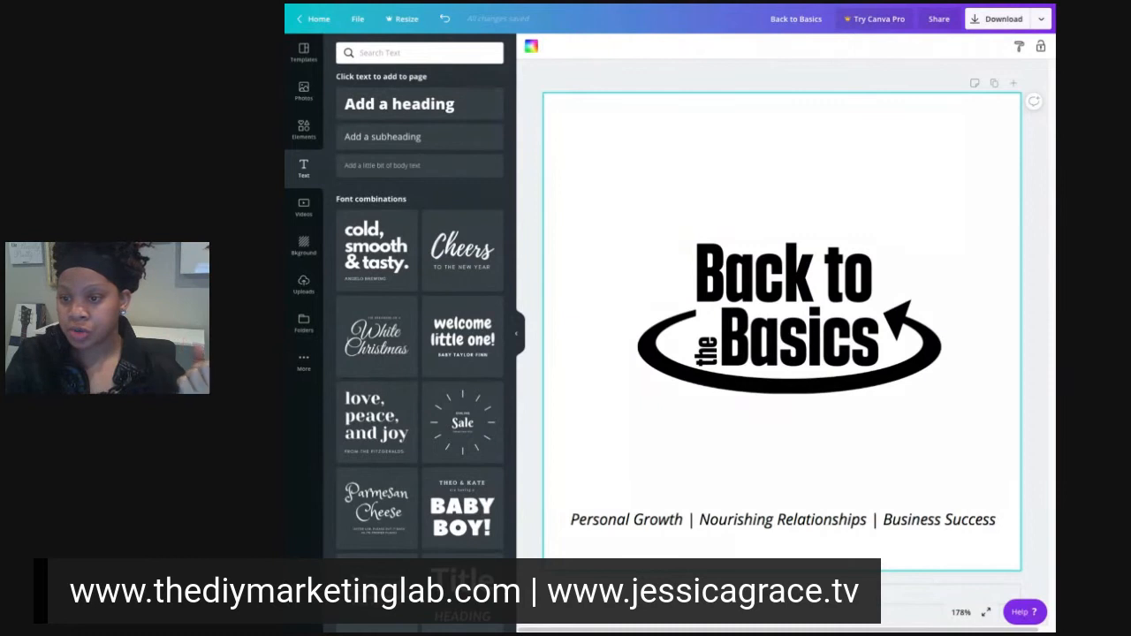
Step: Try raising the rotated word "the" beside "Basics", first to mid-height and finally close beneath "Back"
click(705, 351)
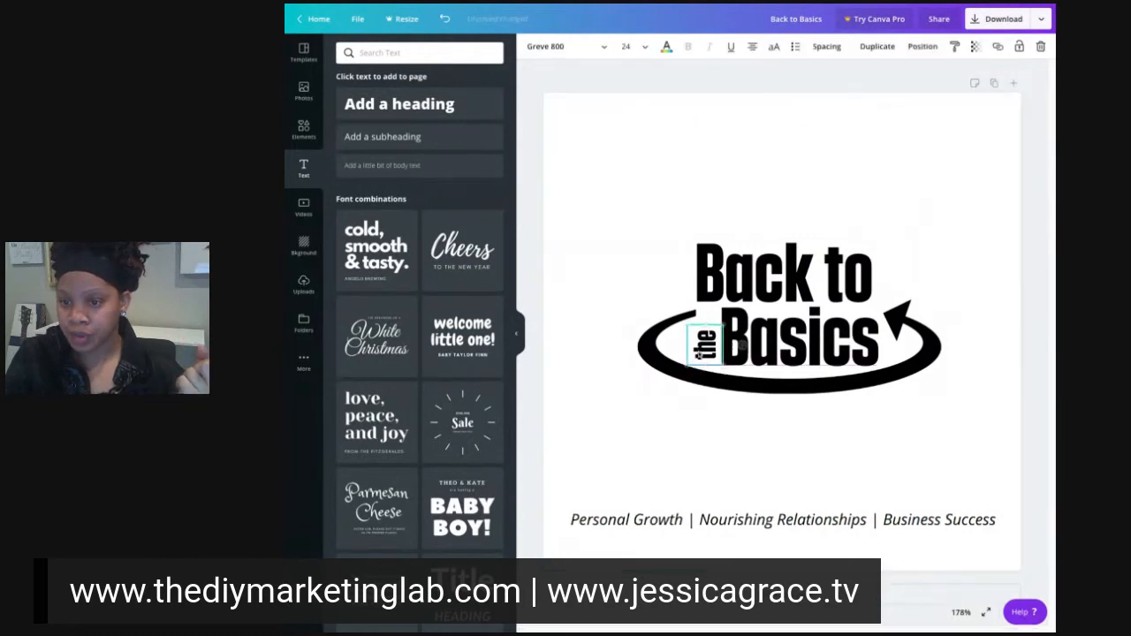
drag(705, 351, 705, 342)
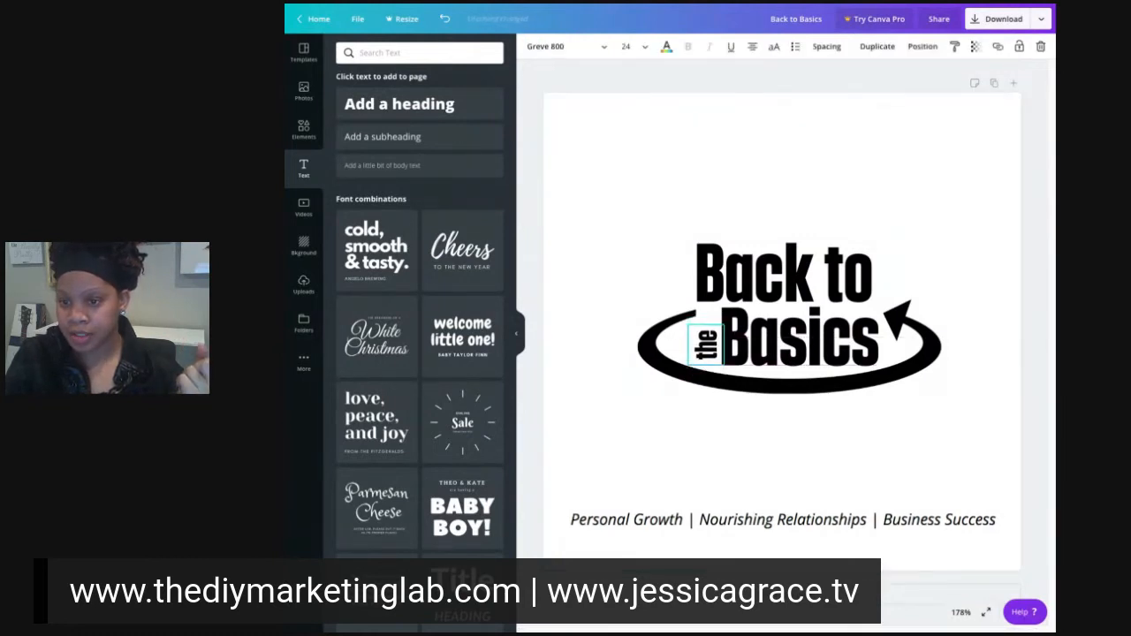
click(981, 422)
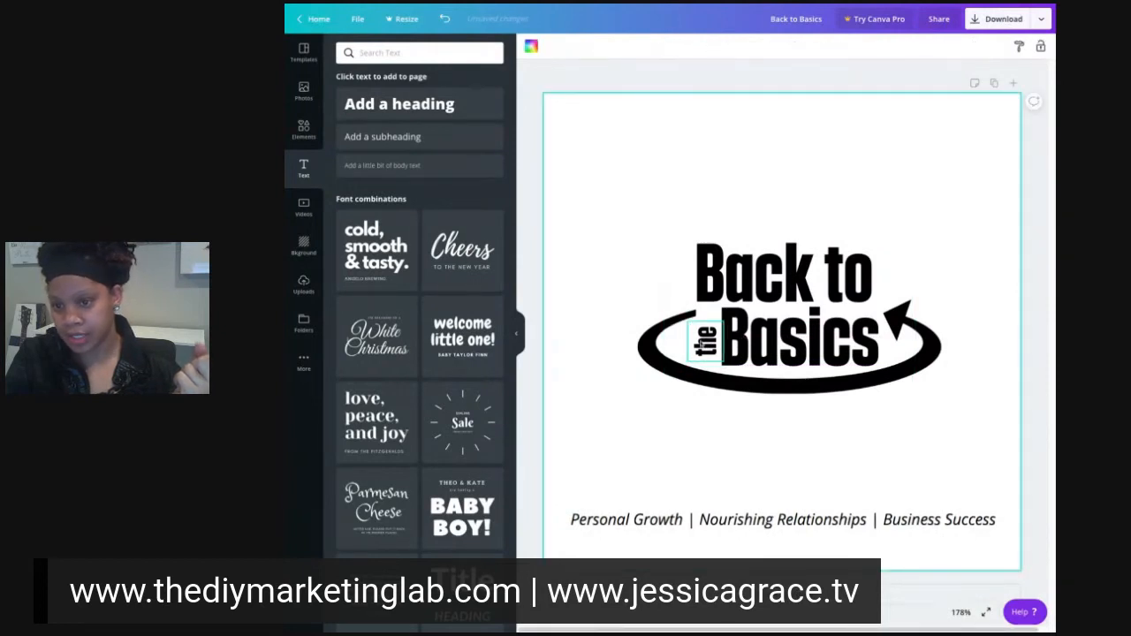
click(706, 341)
drag(702, 343, 703, 343)
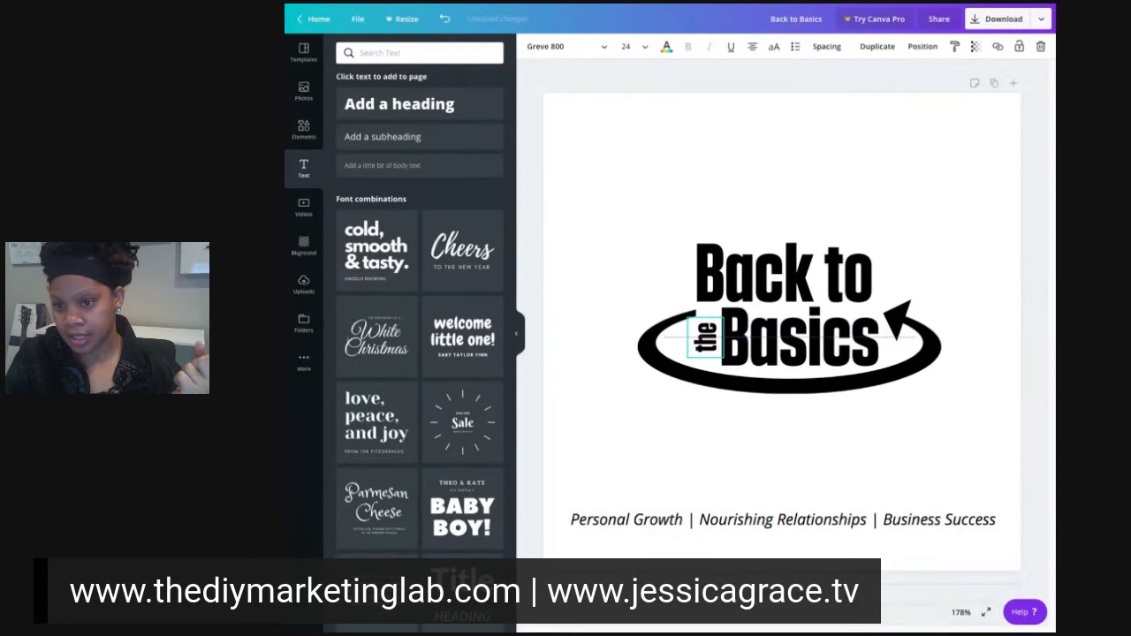
click(948, 384)
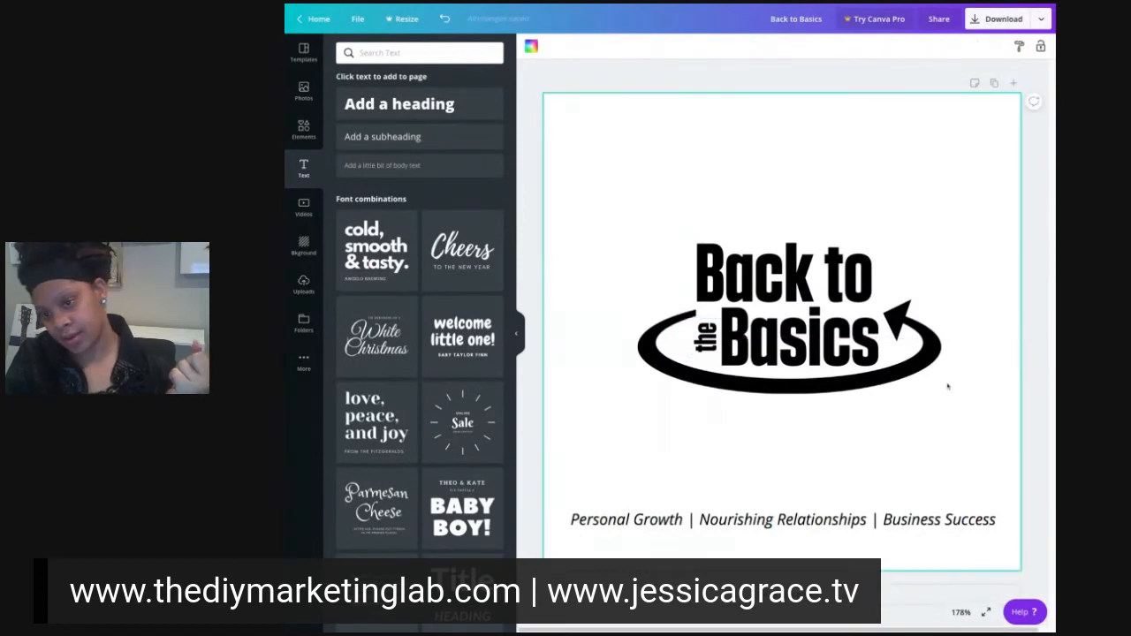
click(707, 334)
drag(709, 341, 708, 331)
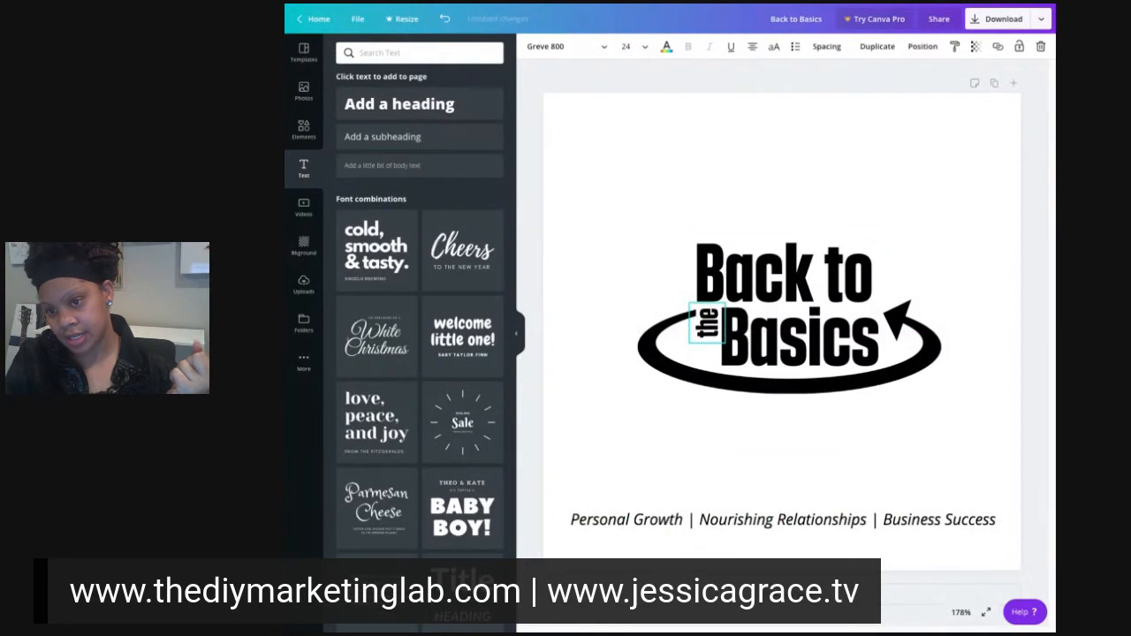
click(965, 405)
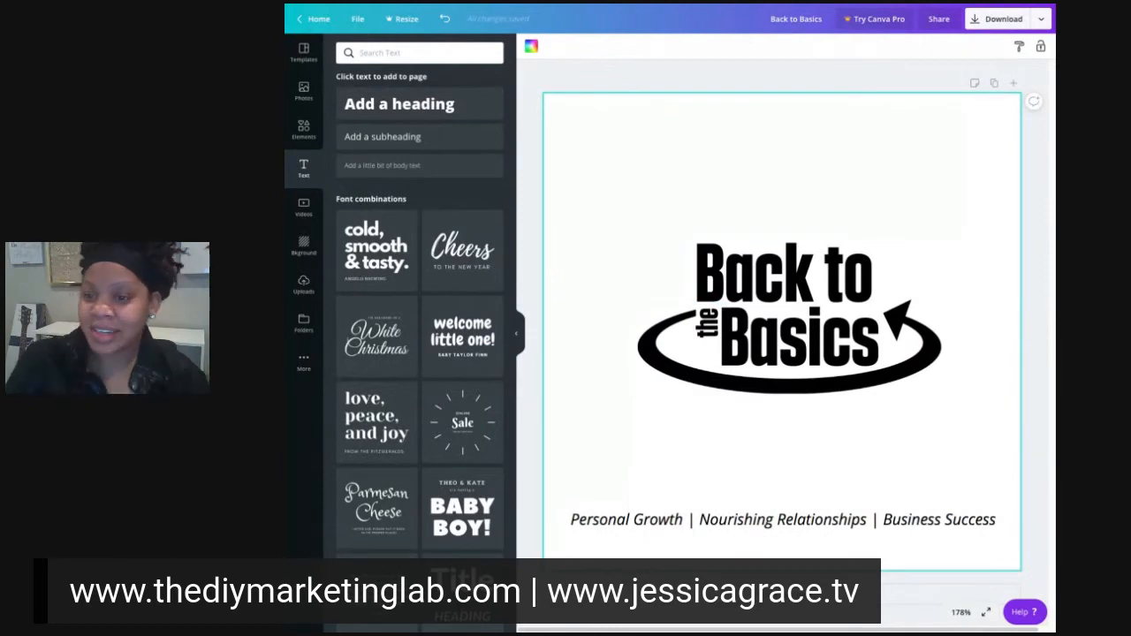
Step: Move the rotated word "the" down beside "Basics", close to the swoosh's lower curve
click(706, 326)
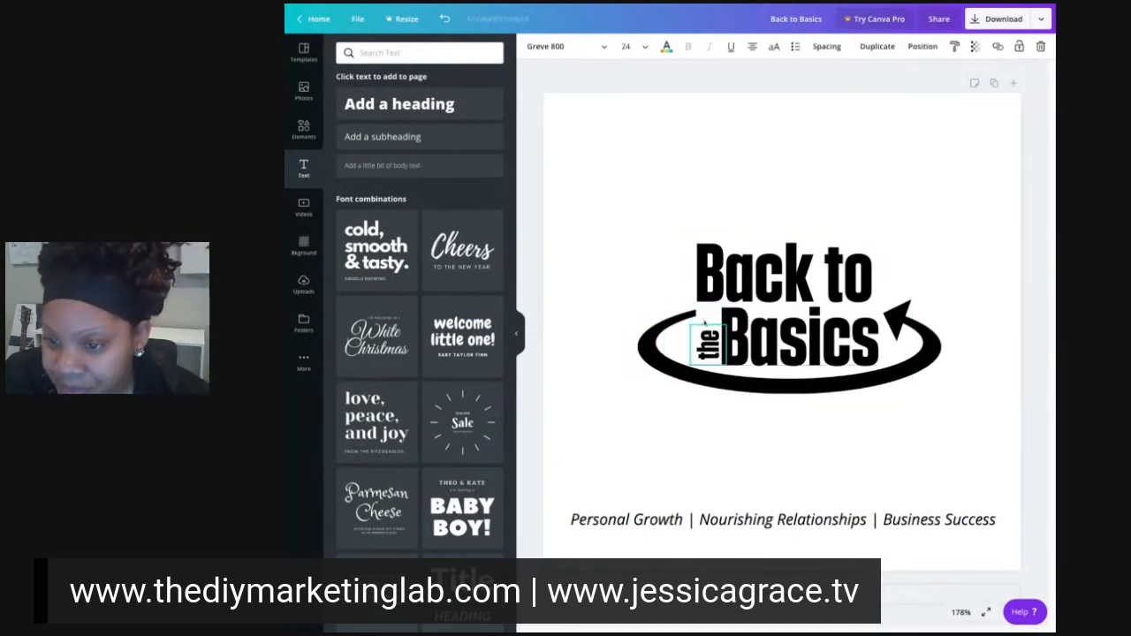
key(Left)
key(Left)
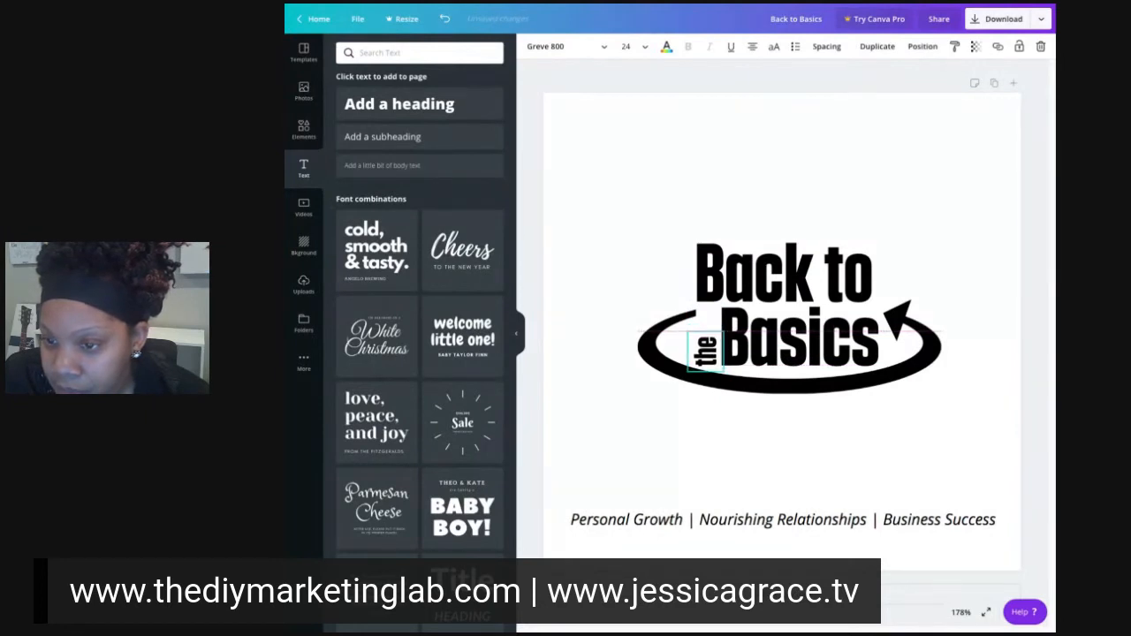
click(986, 423)
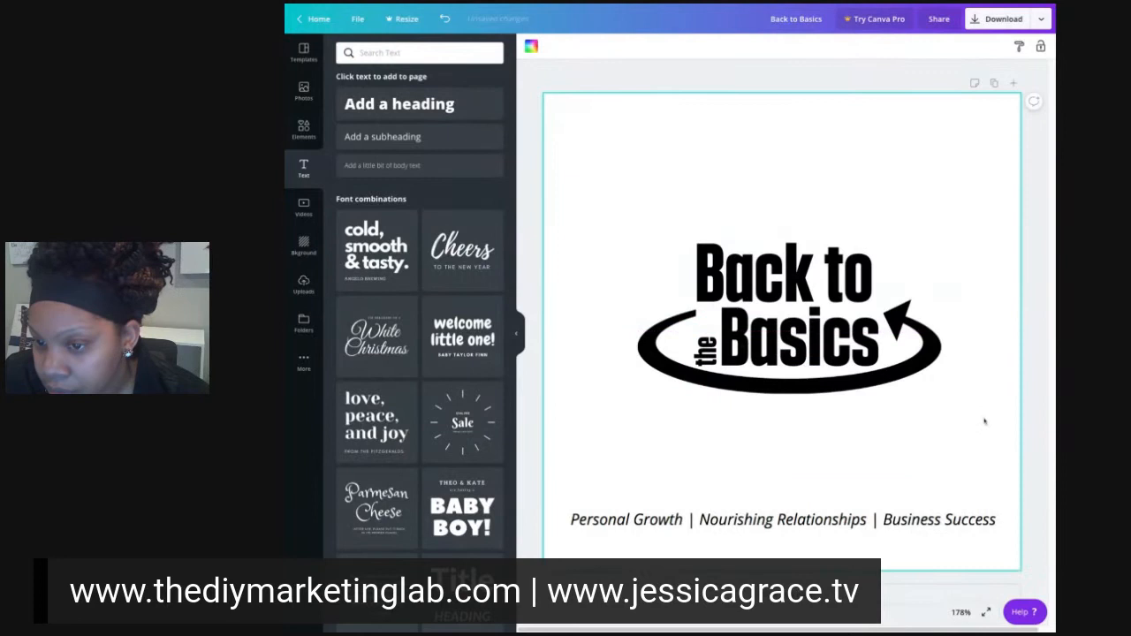
Step: Undo the recent position changes of the rotated word "the"
click(446, 21)
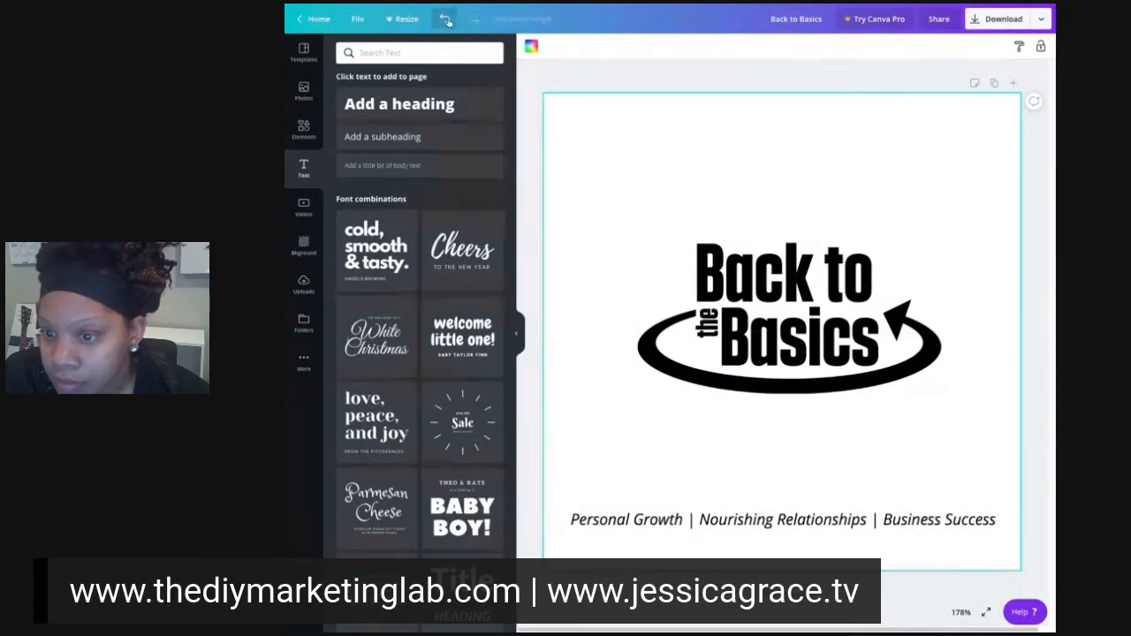
click(447, 21)
click(446, 21)
click(446, 21)
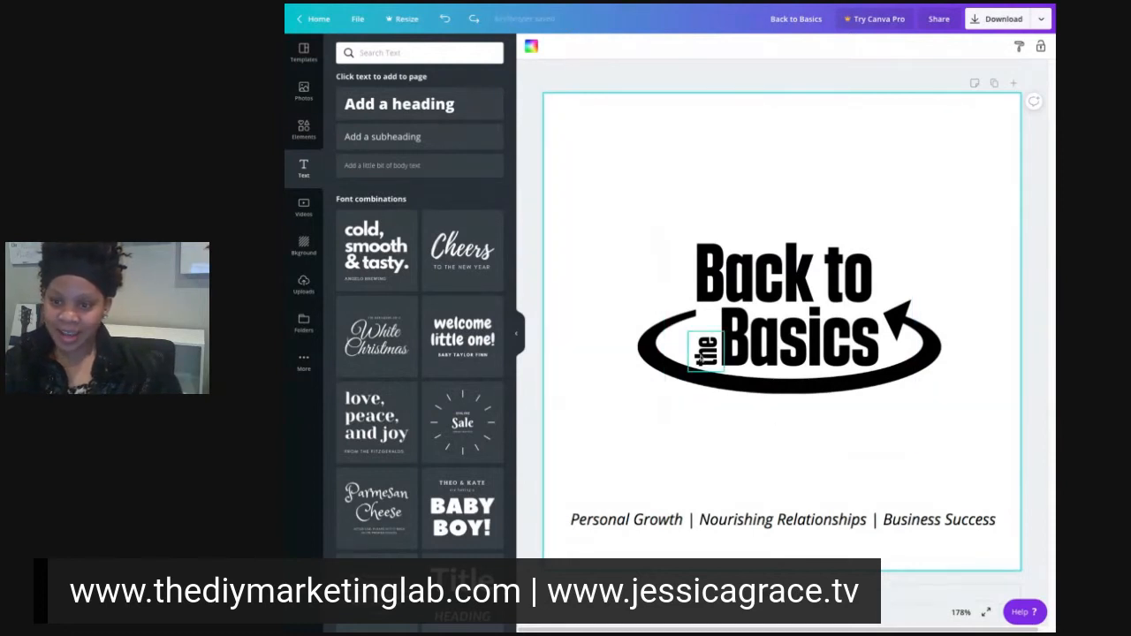
Step: Move the rotated word "the" up so it is vertically centered beside "Basics"
click(698, 357)
drag(702, 352, 702, 350)
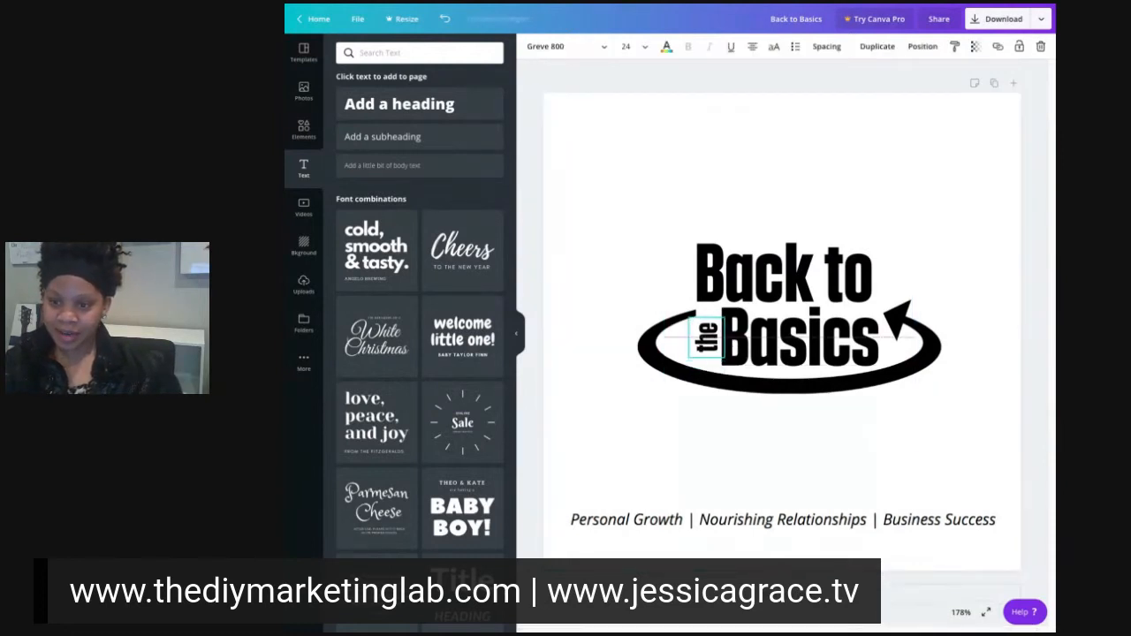
click(961, 417)
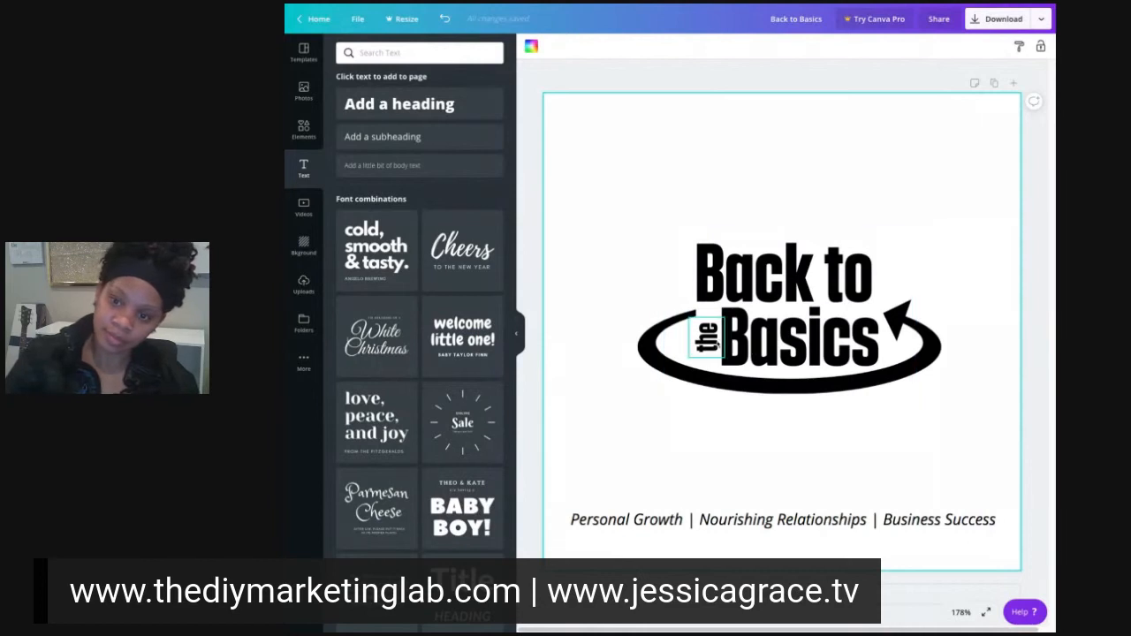
Step: Try the rotated word "the" higher beside "Basics", close beneath "Back"
click(714, 343)
drag(705, 342, 705, 329)
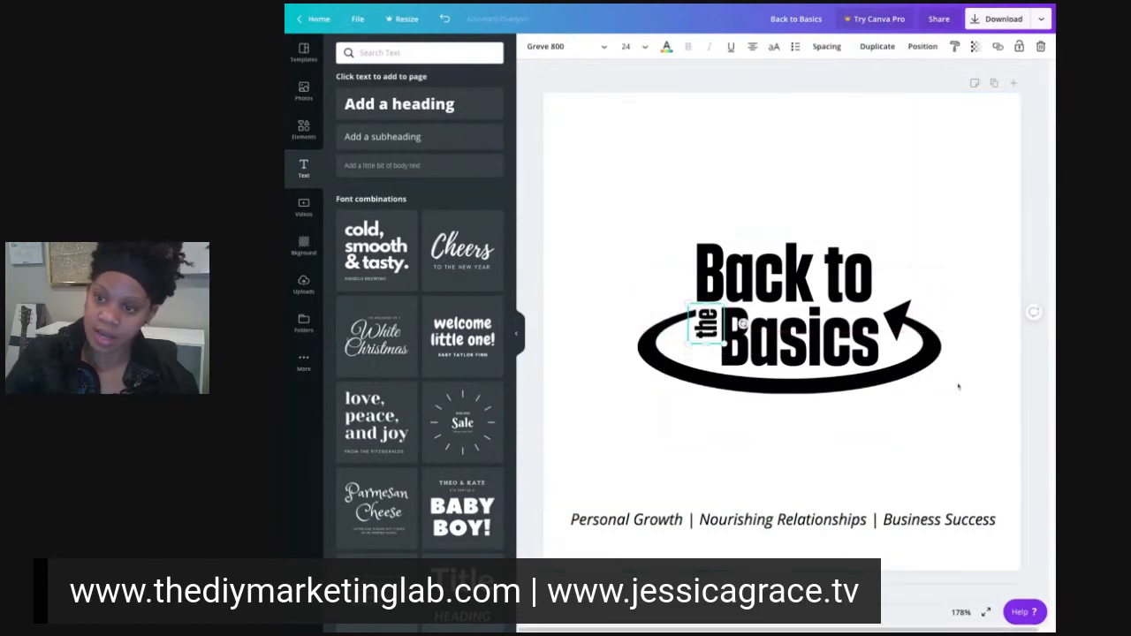
click(984, 409)
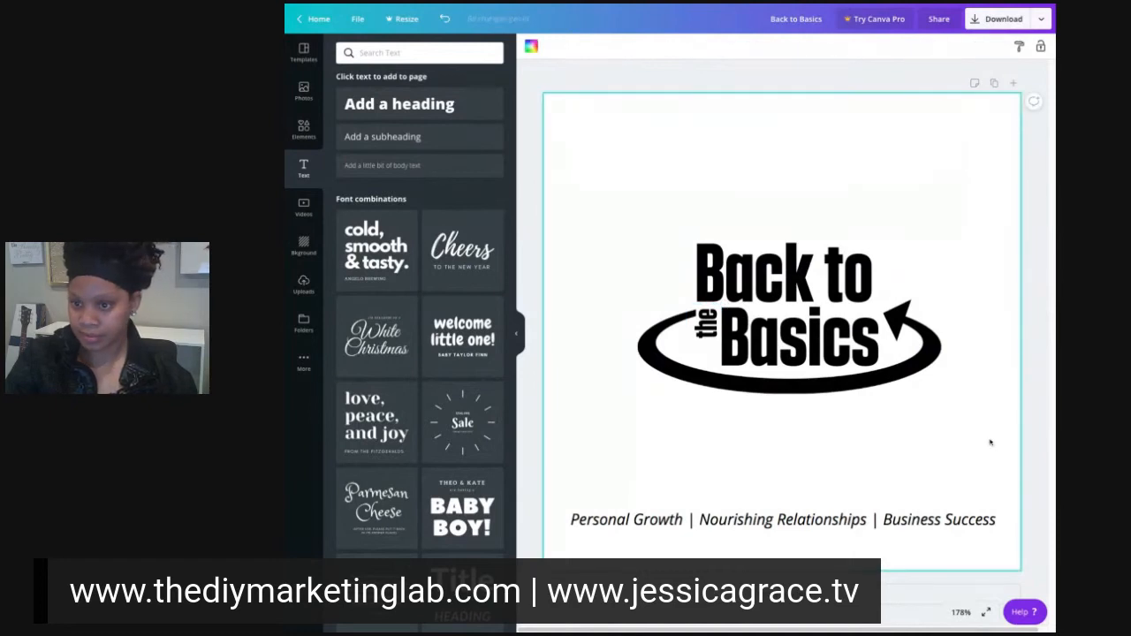
Step: Try the rotated word "the" lower beside "Basics", including at mid-height, and leave it level with the word's baseline
drag(706, 323, 707, 353)
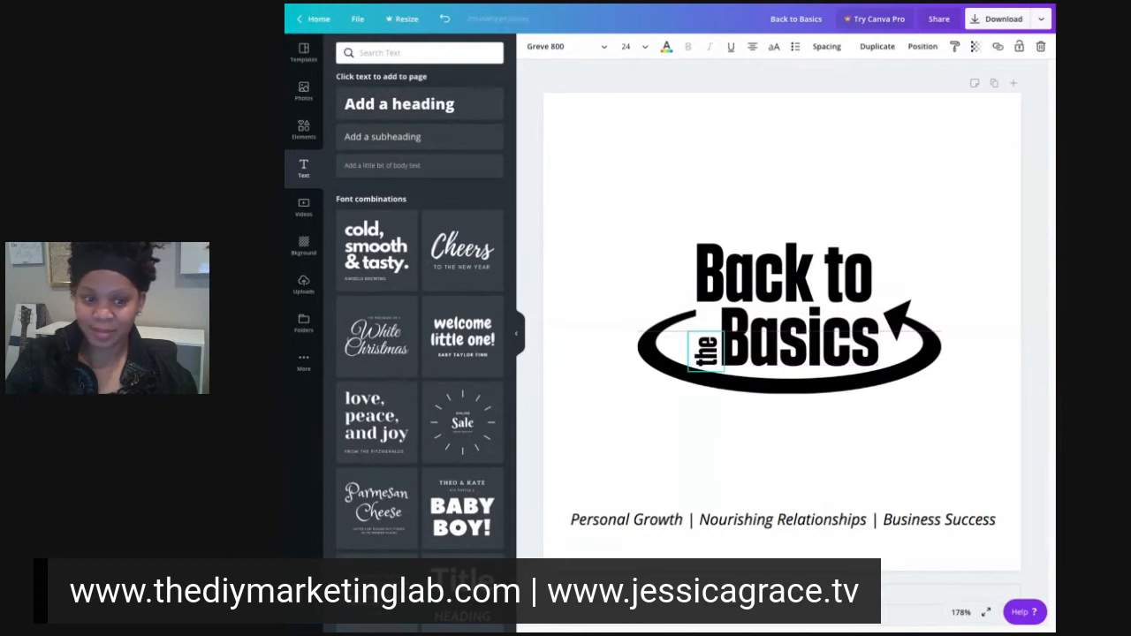
drag(706, 352, 705, 338)
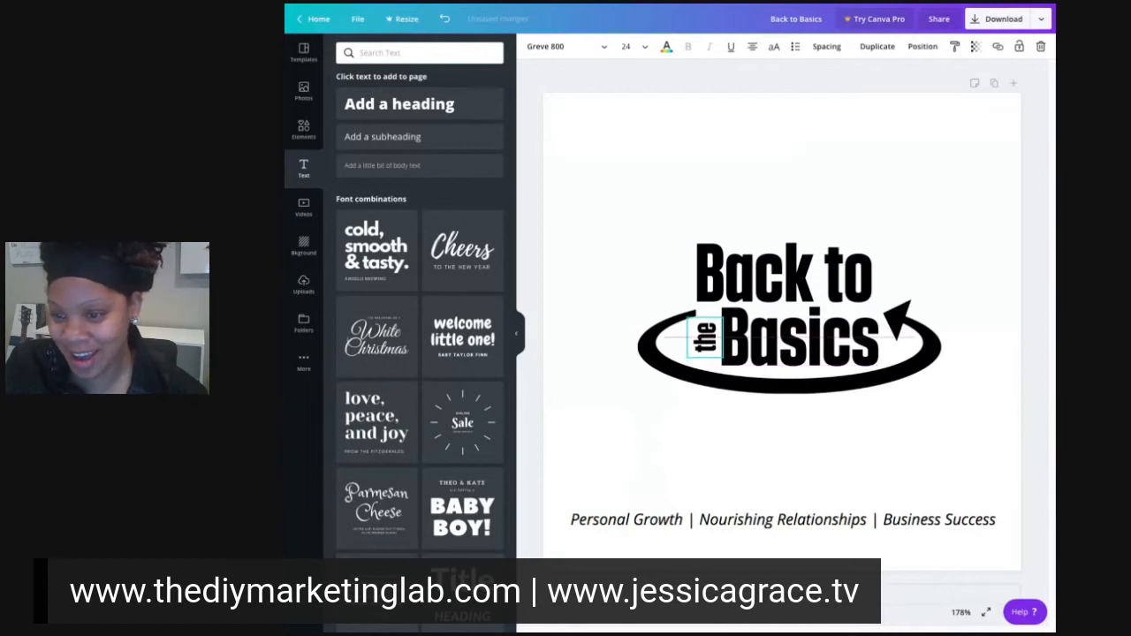
click(951, 390)
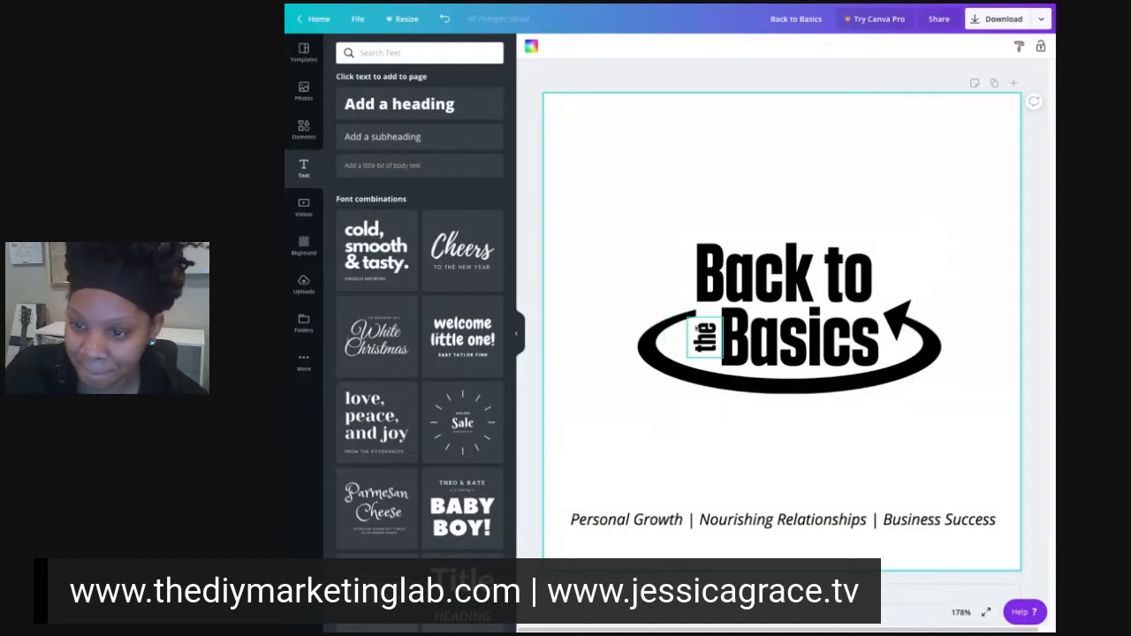
drag(704, 314, 705, 352)
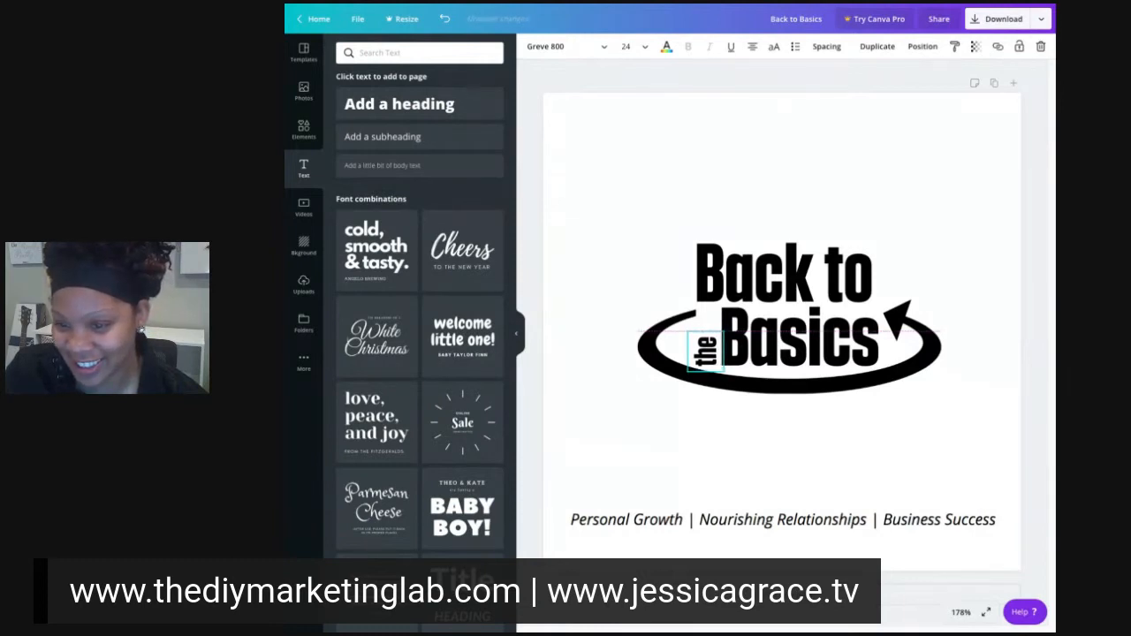
click(1004, 404)
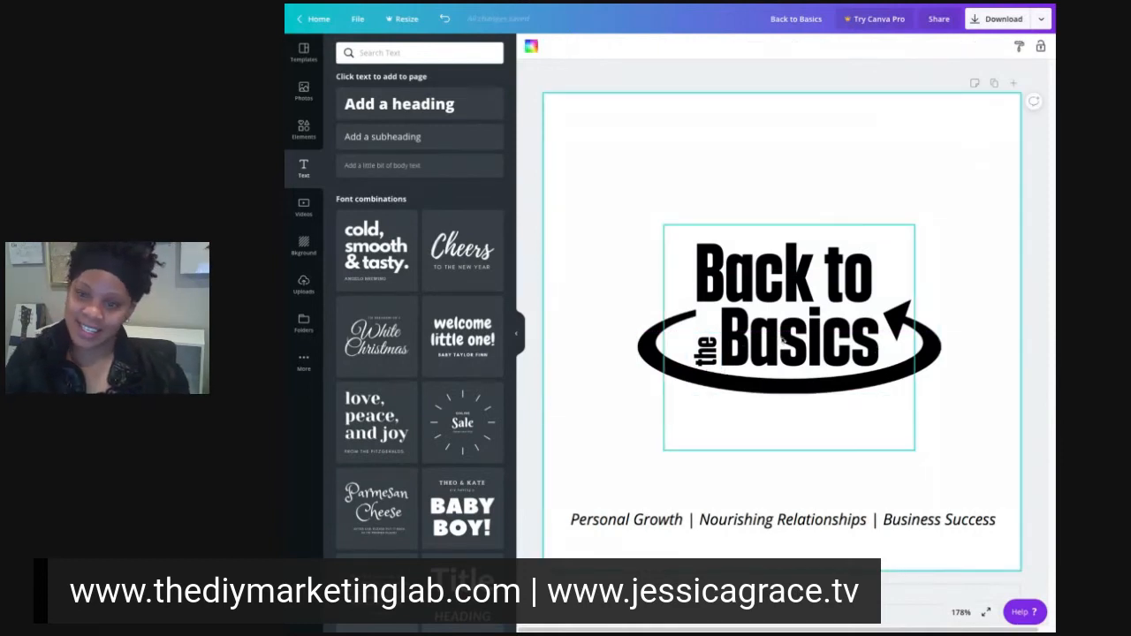
Step: Nudge the rotated word "the" up beneath the "B" of "Back" and slightly closer to "Basics"
click(701, 356)
key(Up)
key(Up)
key(Up)
key(Up)
key(Up)
key(Right)
key(Up)
key(Up)
key(Up)
key(Up)
key(Up)
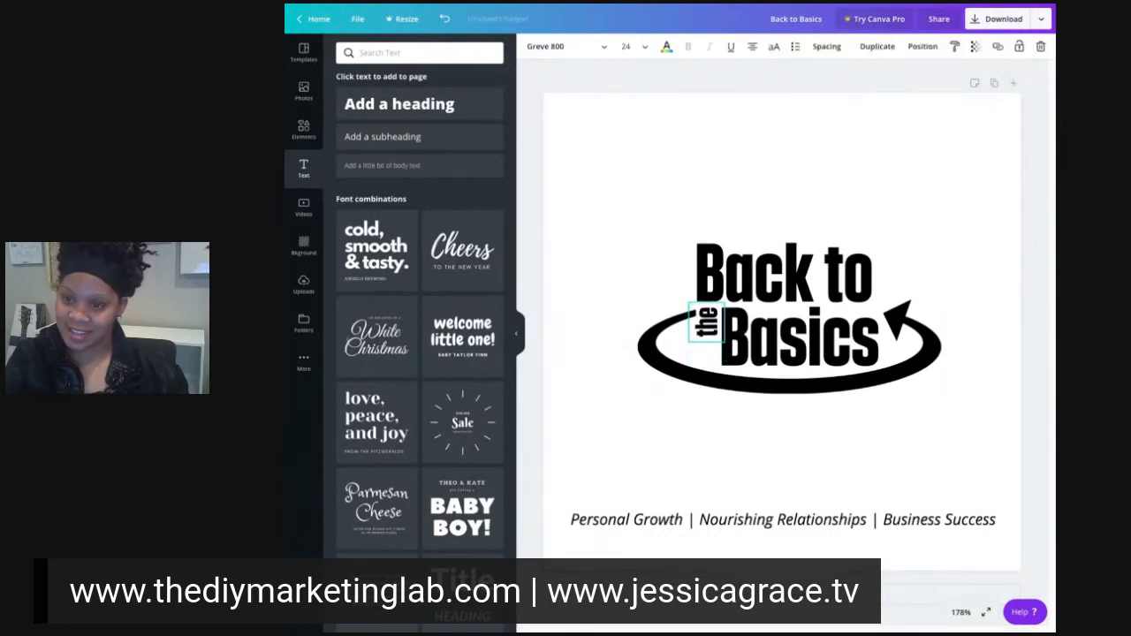
click(1002, 395)
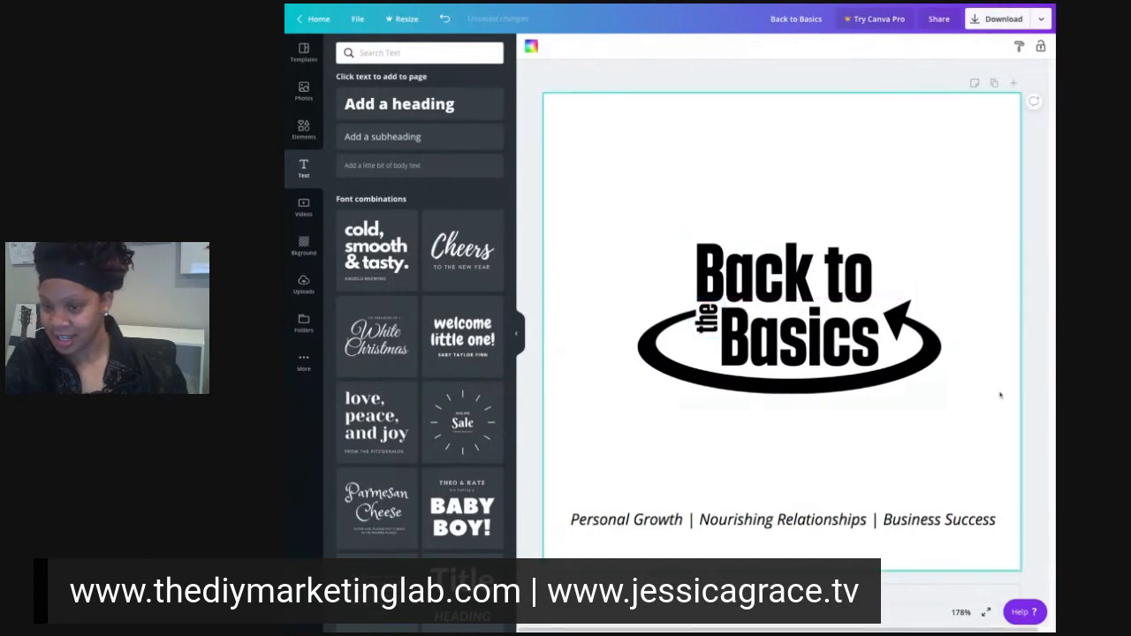
drag(703, 320, 704, 324)
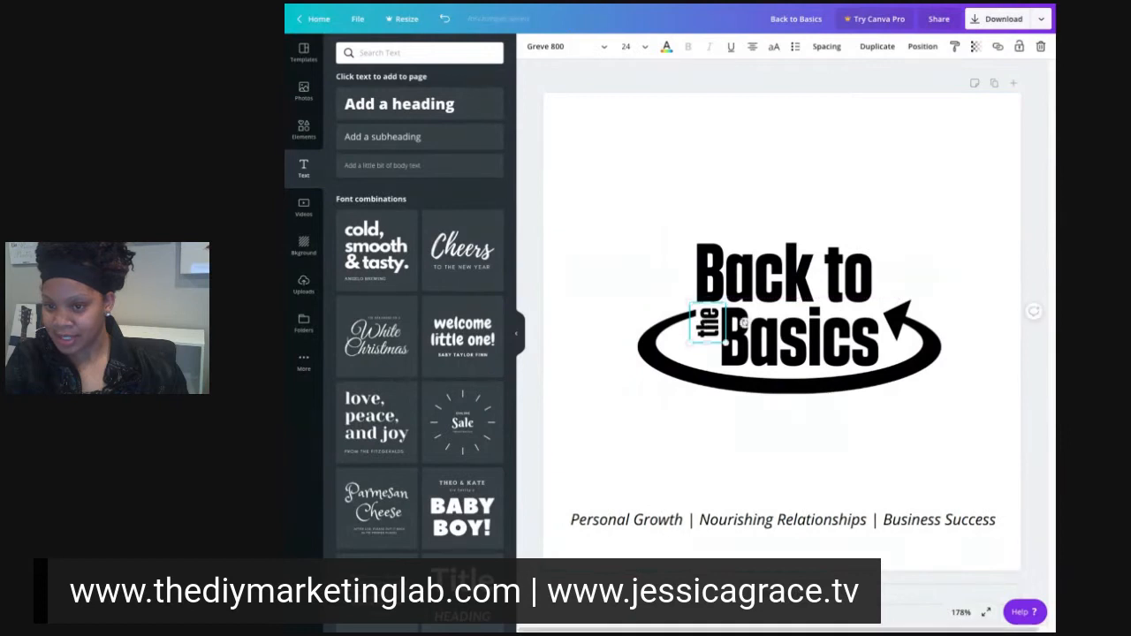
click(964, 387)
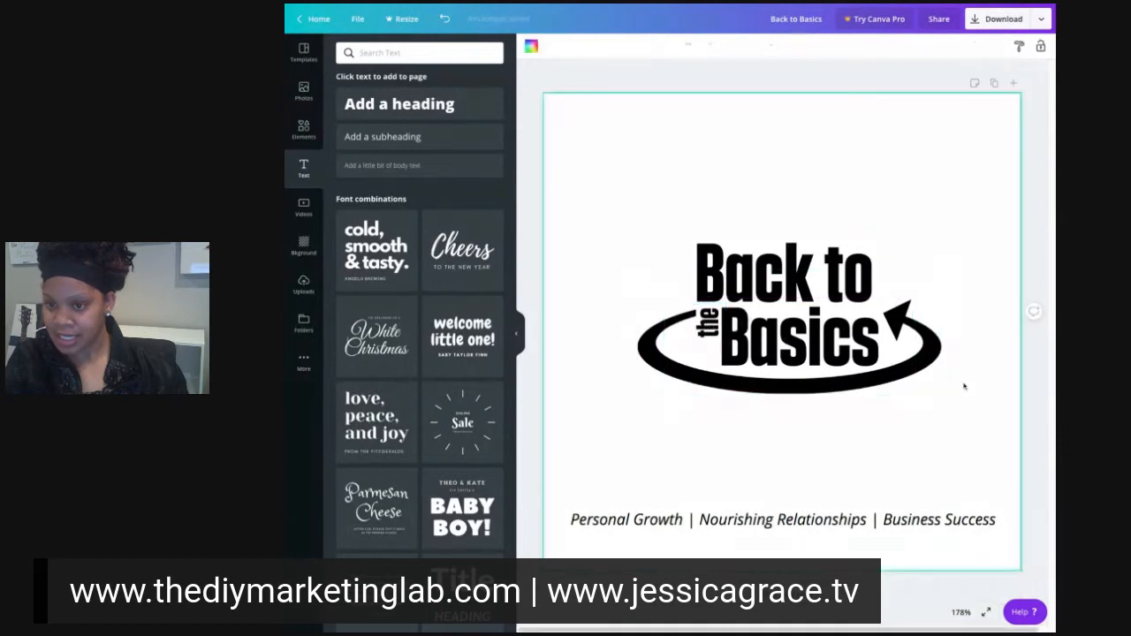
Step: Rotate the word "the" to 0° and move it between the lines "Back to" and "Basics"
click(708, 324)
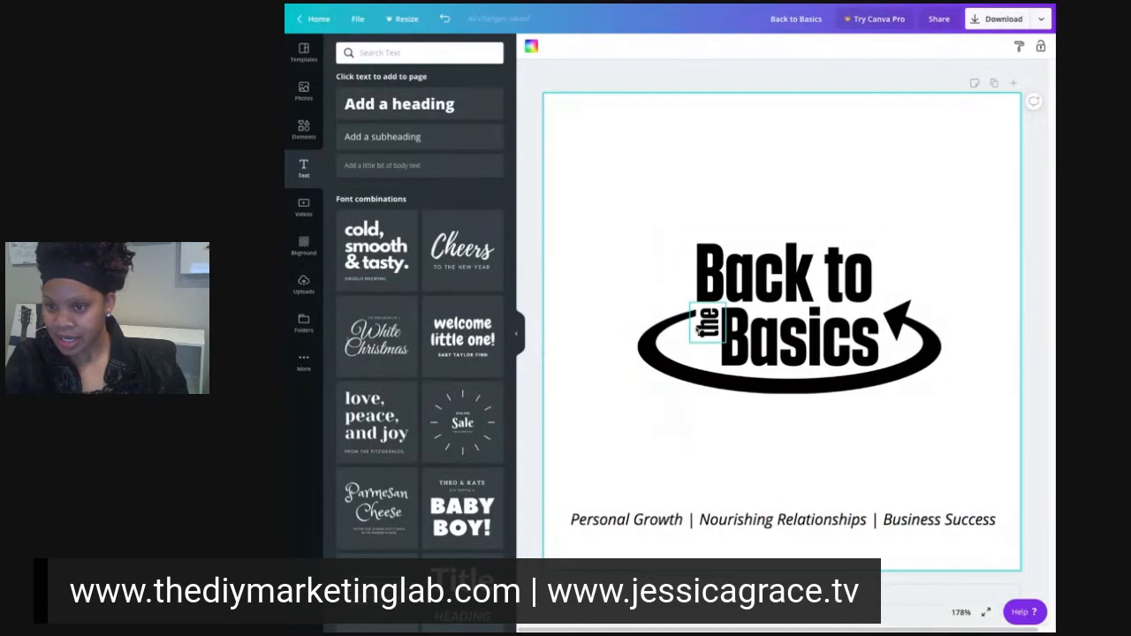
drag(746, 323, 735, 368)
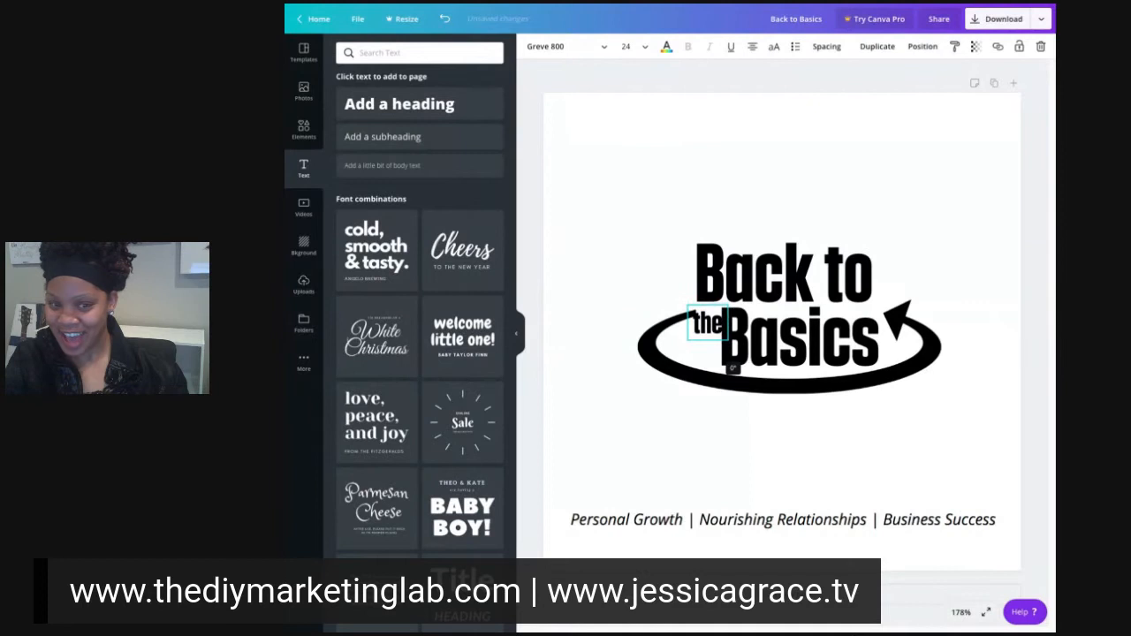
drag(707, 325, 773, 315)
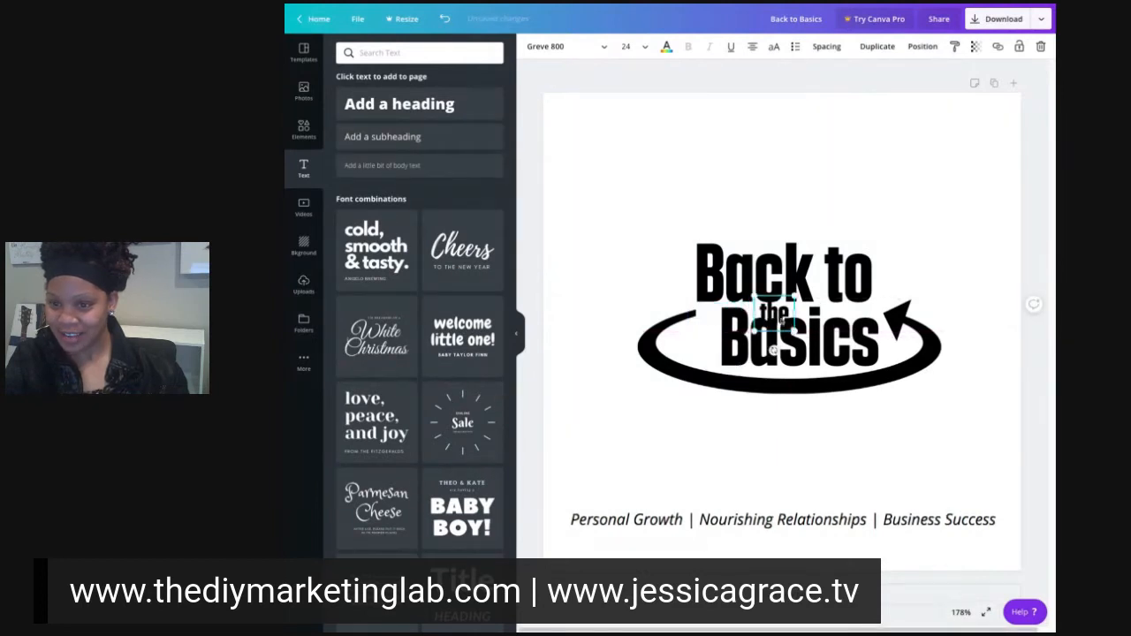
Step: Set the word "the" to font size 14 and place it beneath the "B" of "Back", just before "Basics"
click(629, 46)
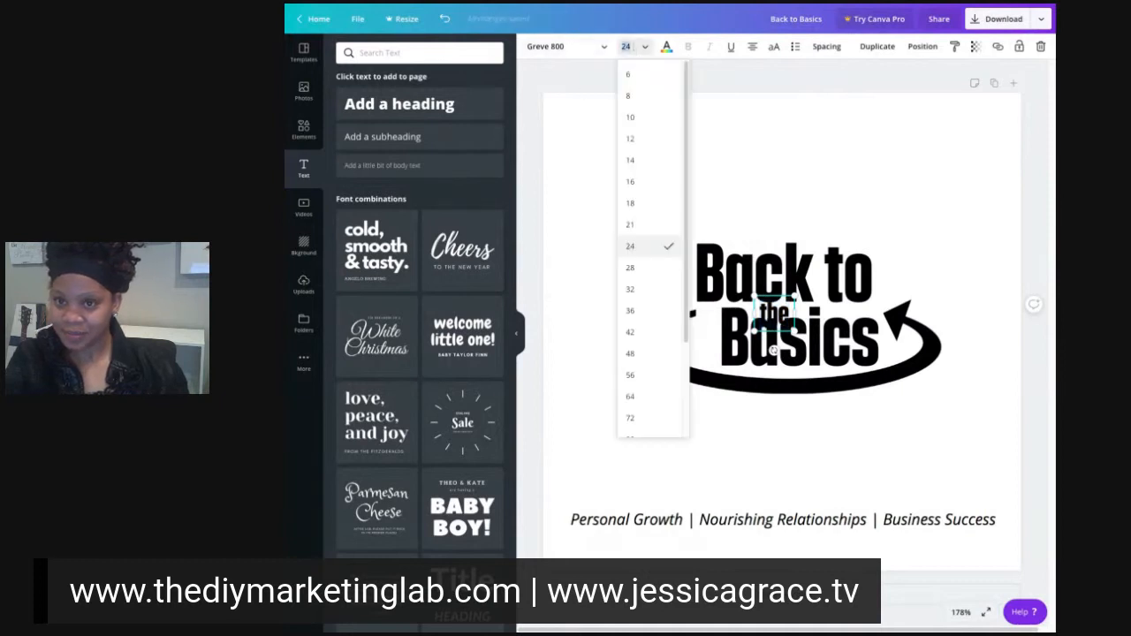
click(640, 163)
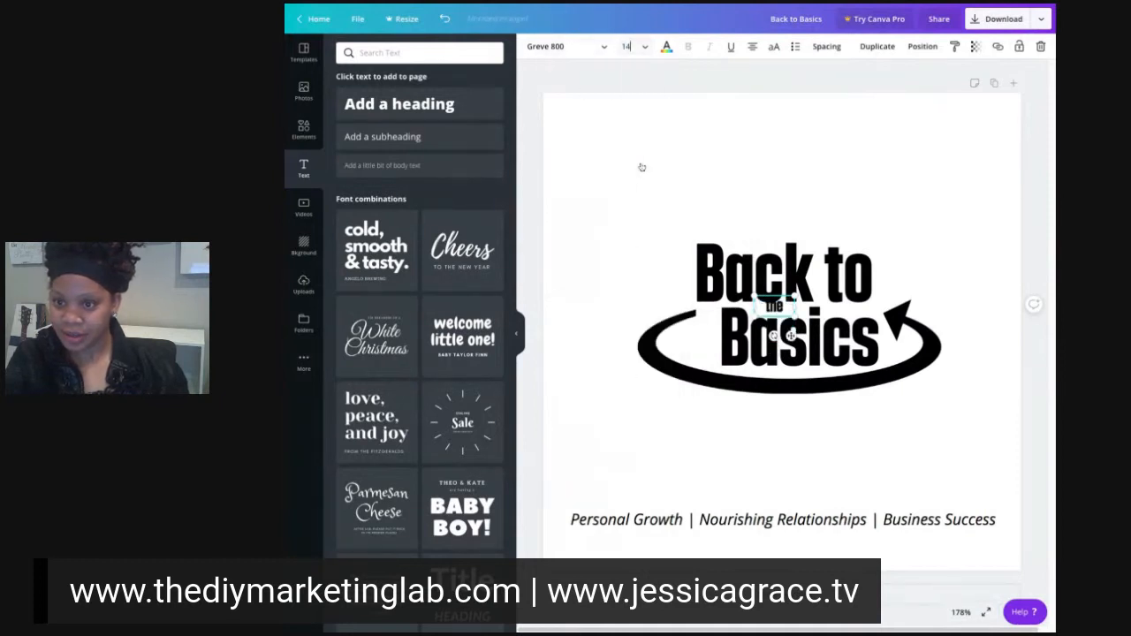
click(942, 257)
drag(775, 305, 759, 308)
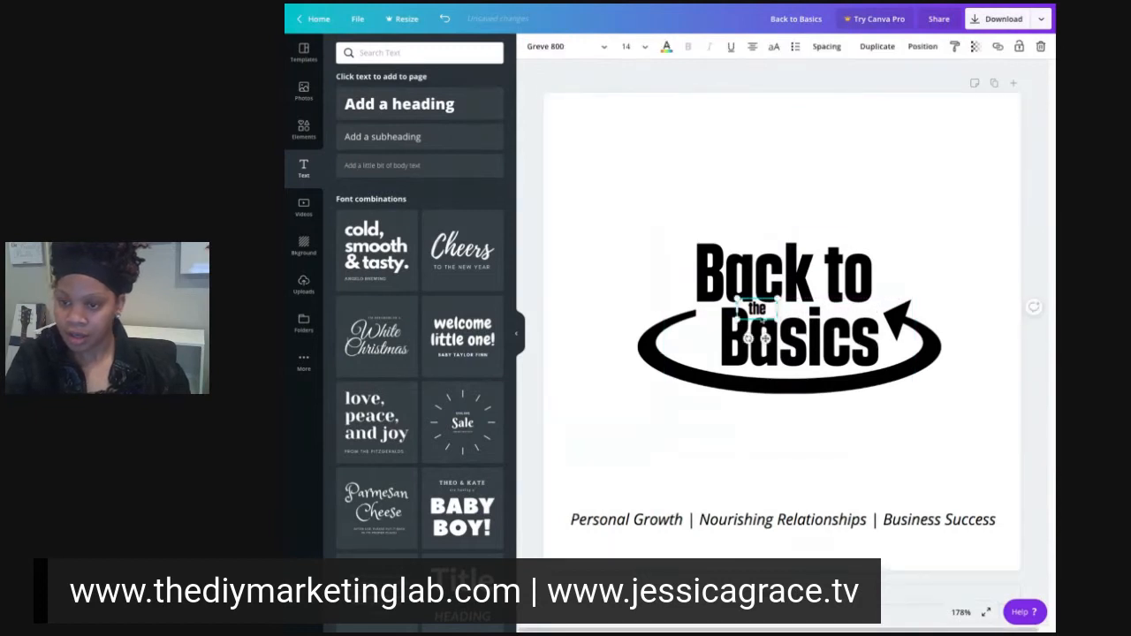
drag(759, 308, 711, 311)
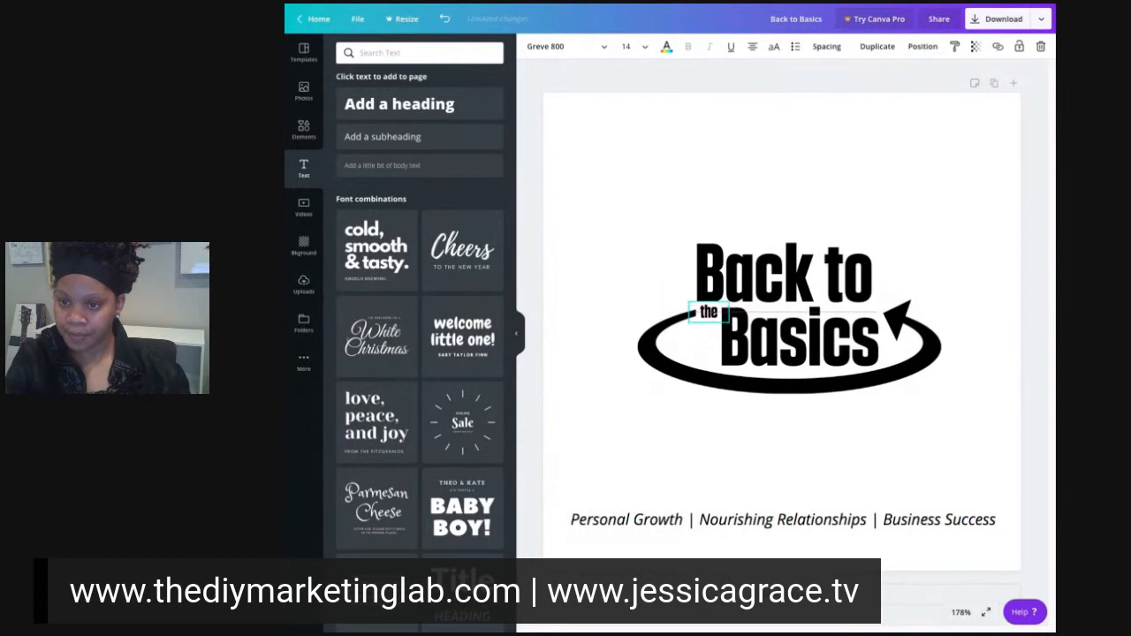
click(990, 382)
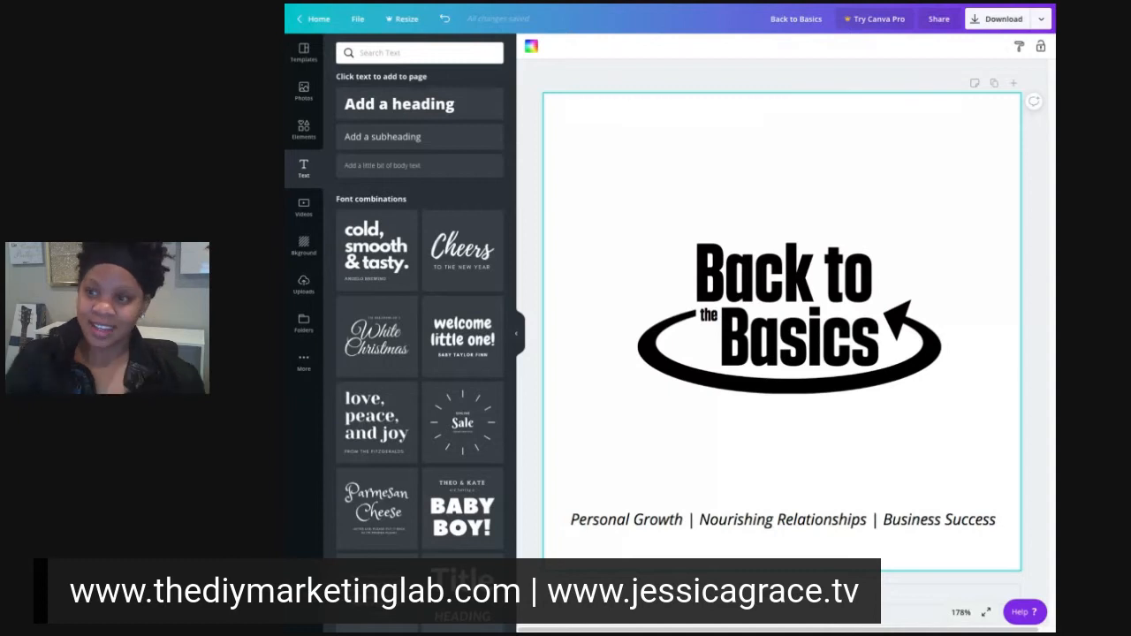
Step: Review the file types available for downloading the design, then close the download options
click(999, 24)
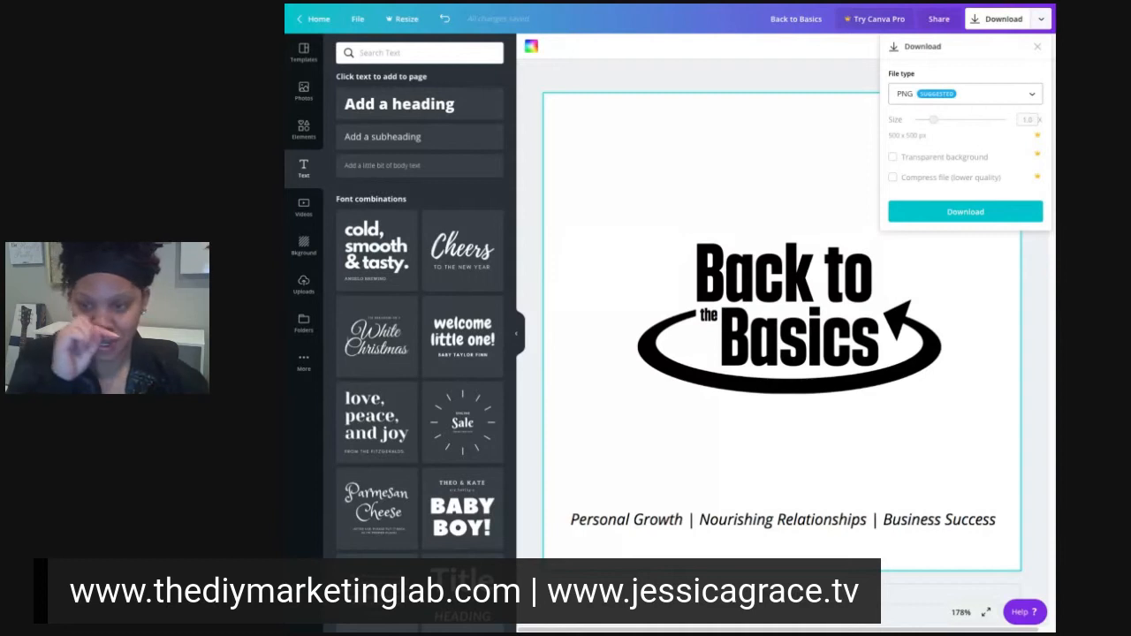
click(1033, 97)
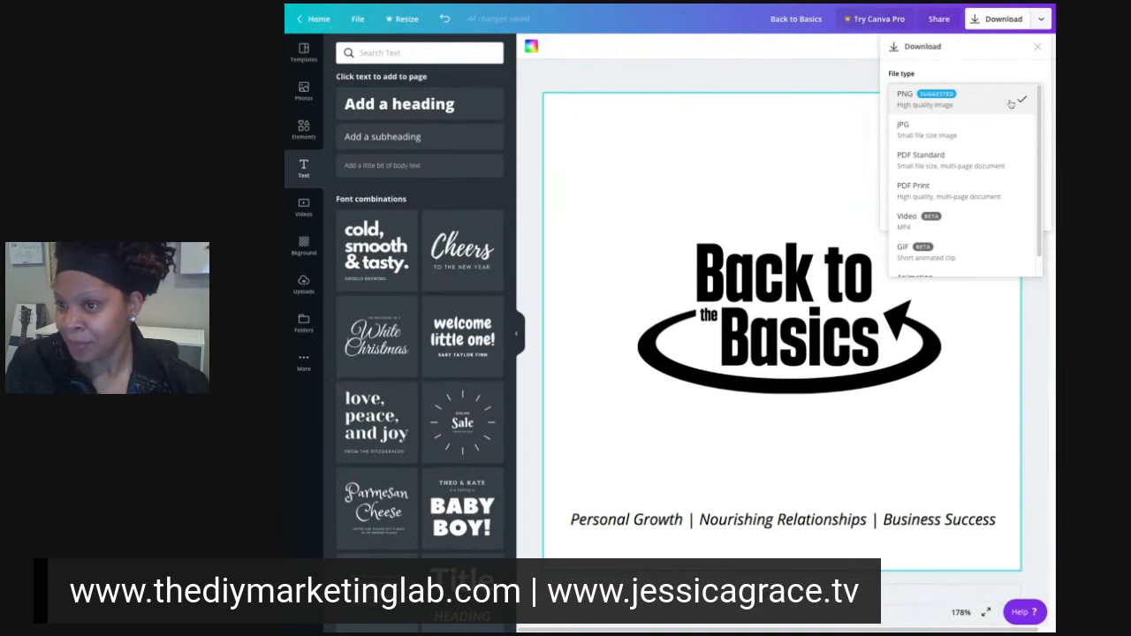
click(990, 26)
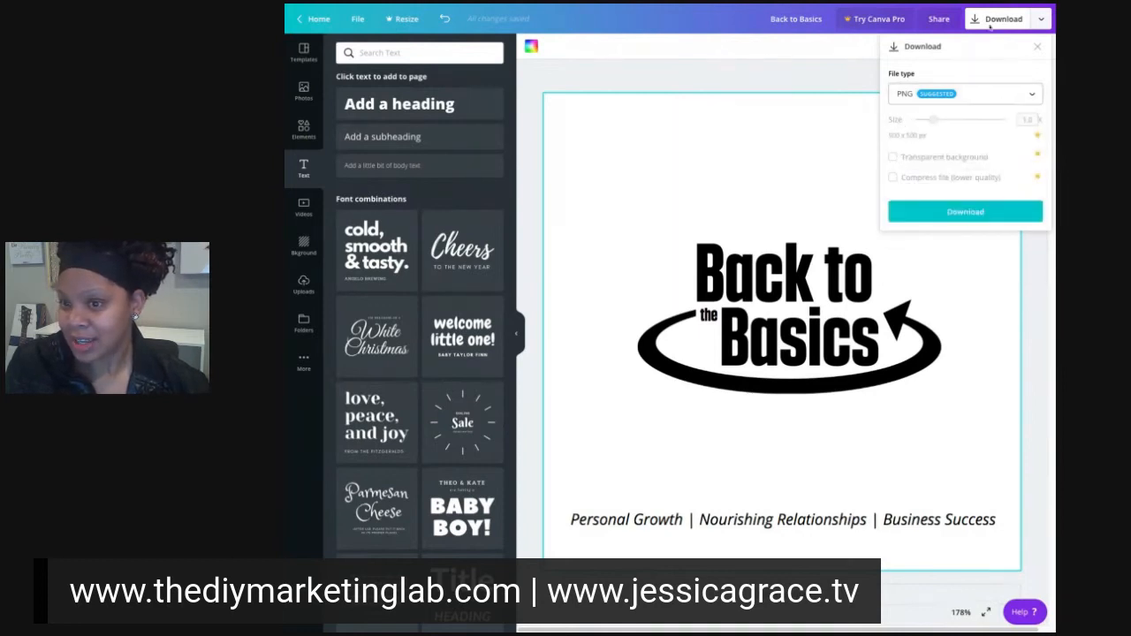
click(980, 20)
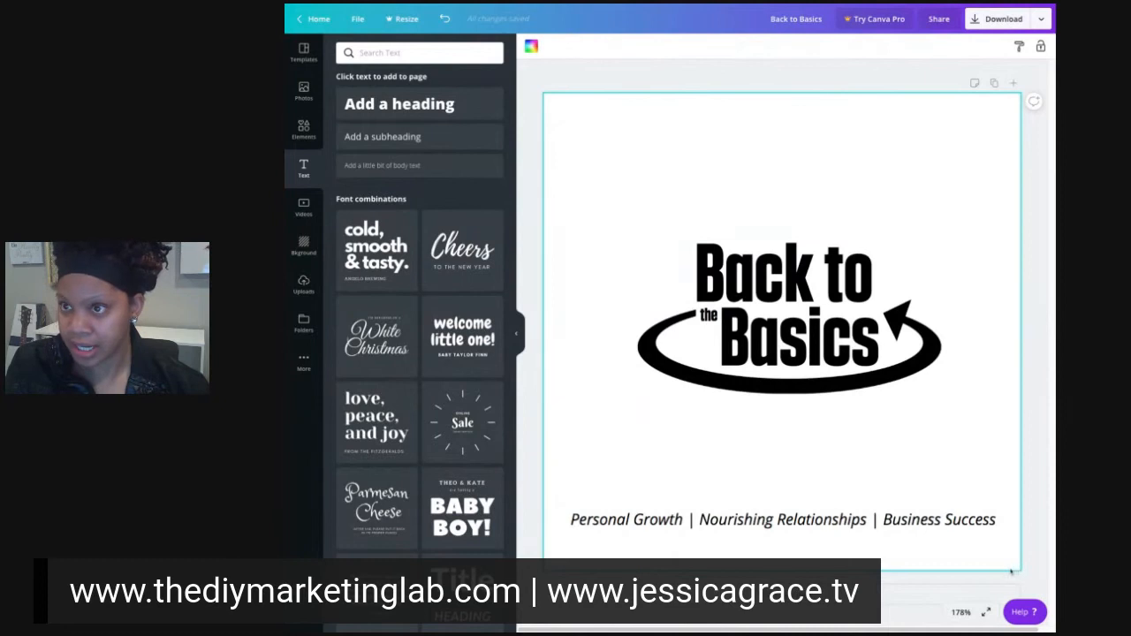
Step: Try the transparent background option, then download the logo as a standard PNG
click(1014, 24)
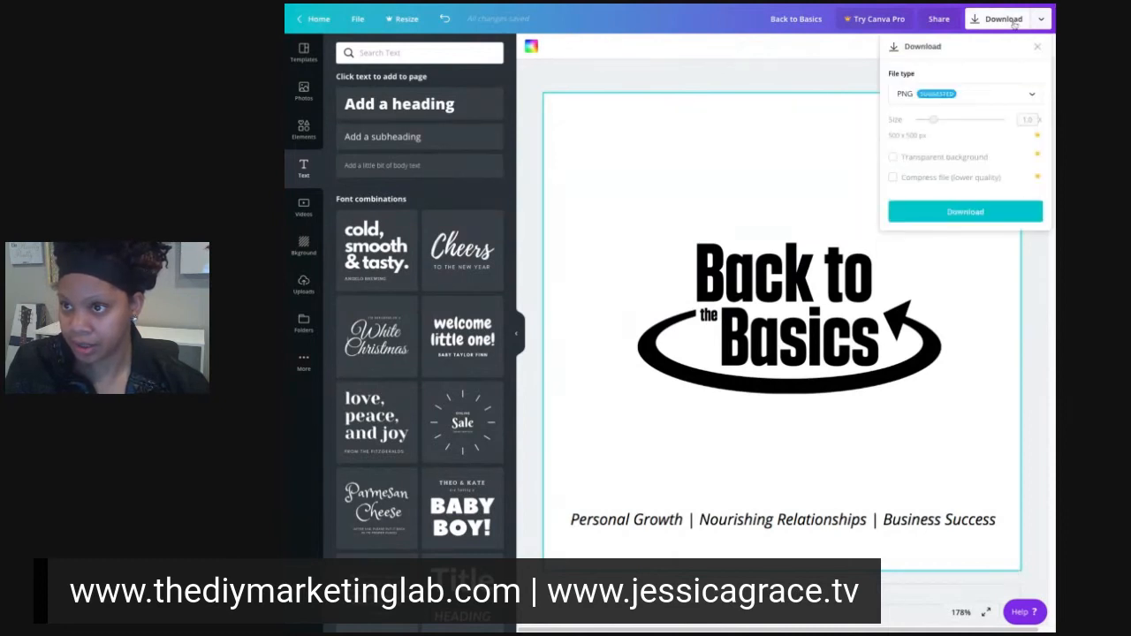
click(893, 158)
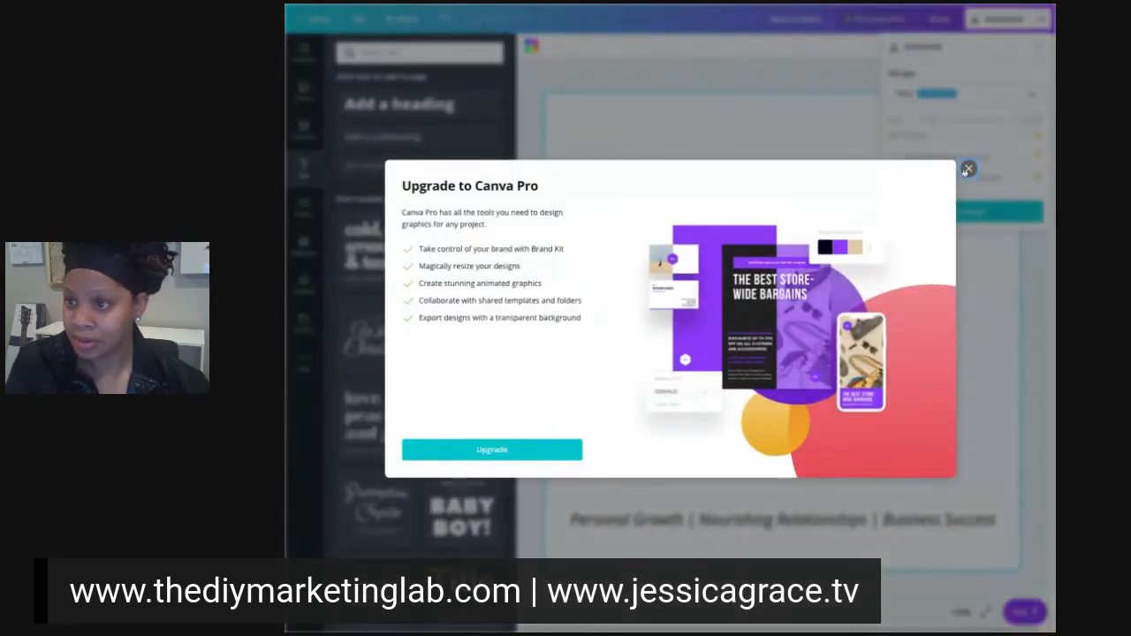
click(969, 170)
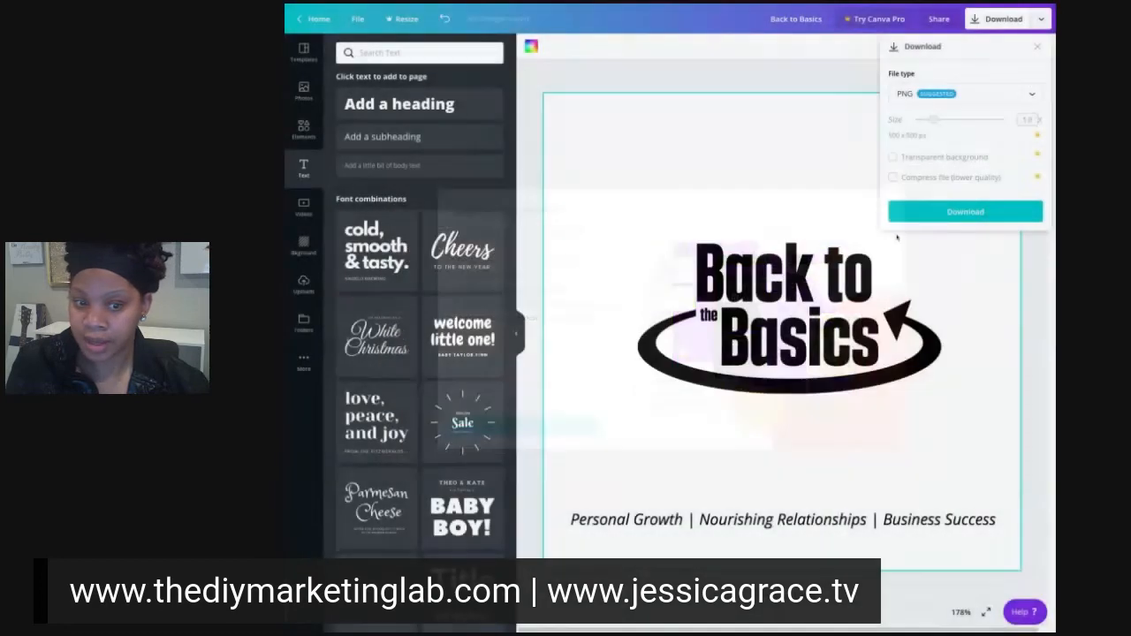
click(946, 216)
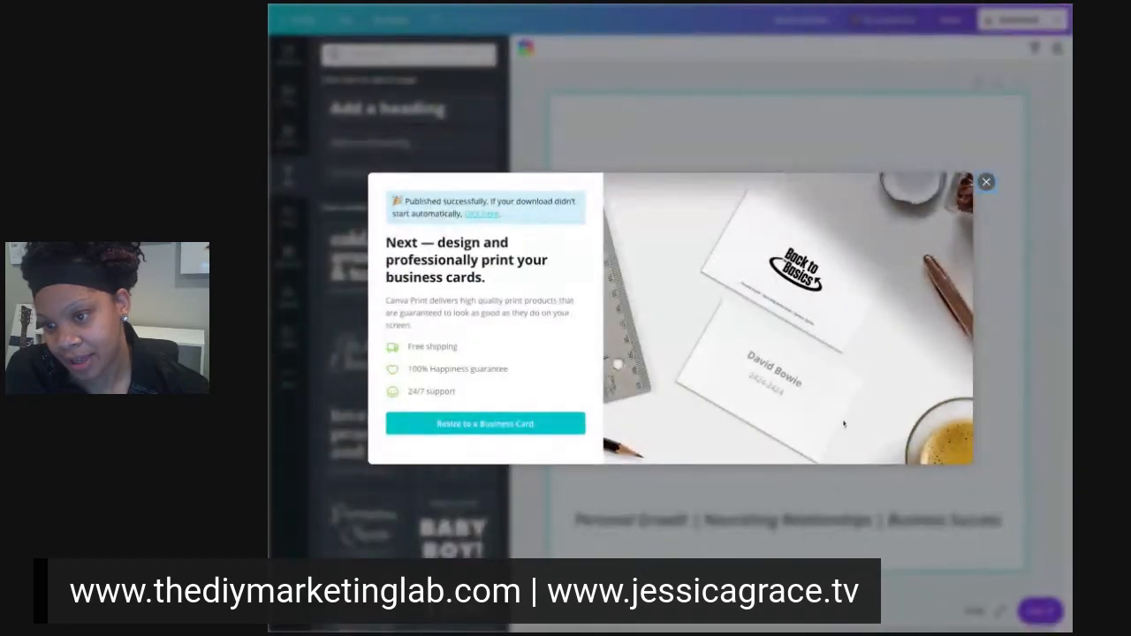
click(985, 183)
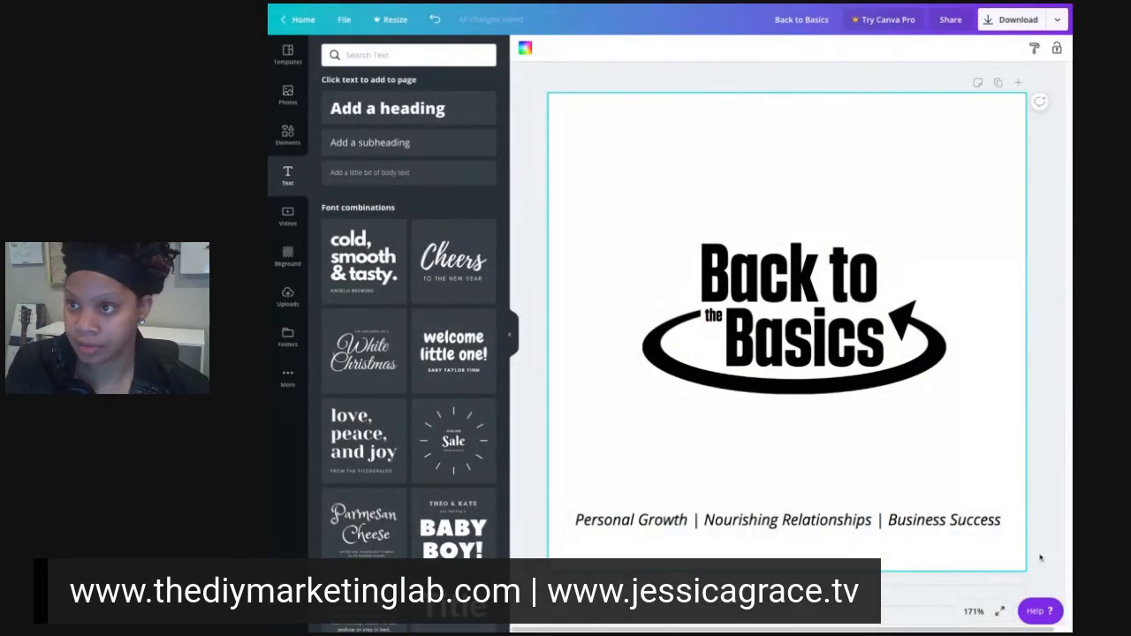
Step: Look through the full list of sharing and publishing options for the design
click(1060, 24)
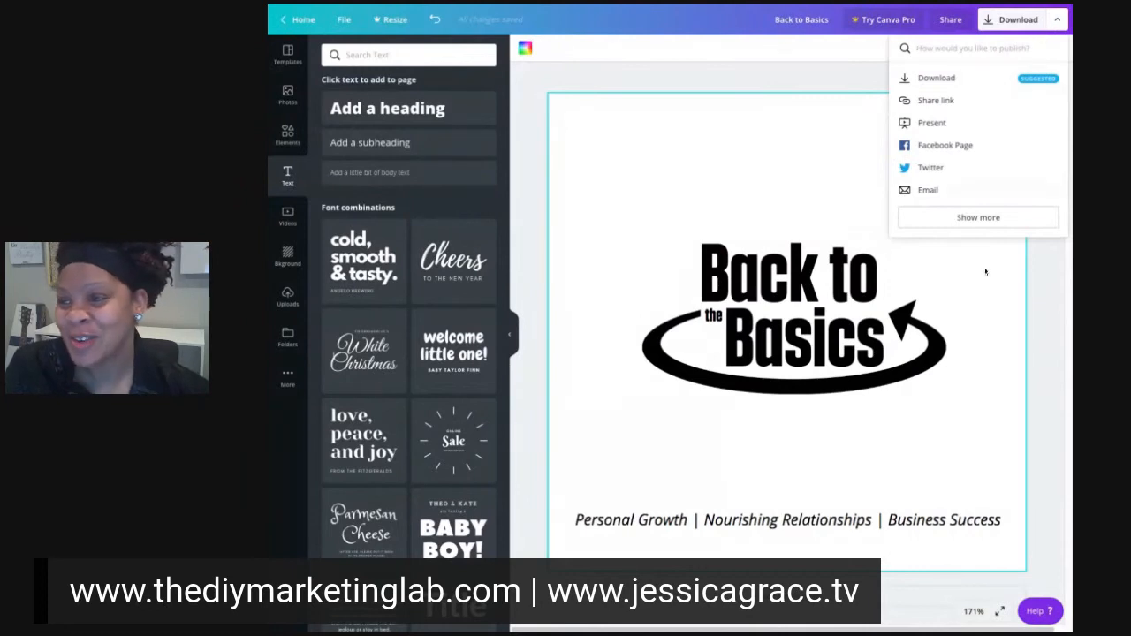
click(989, 218)
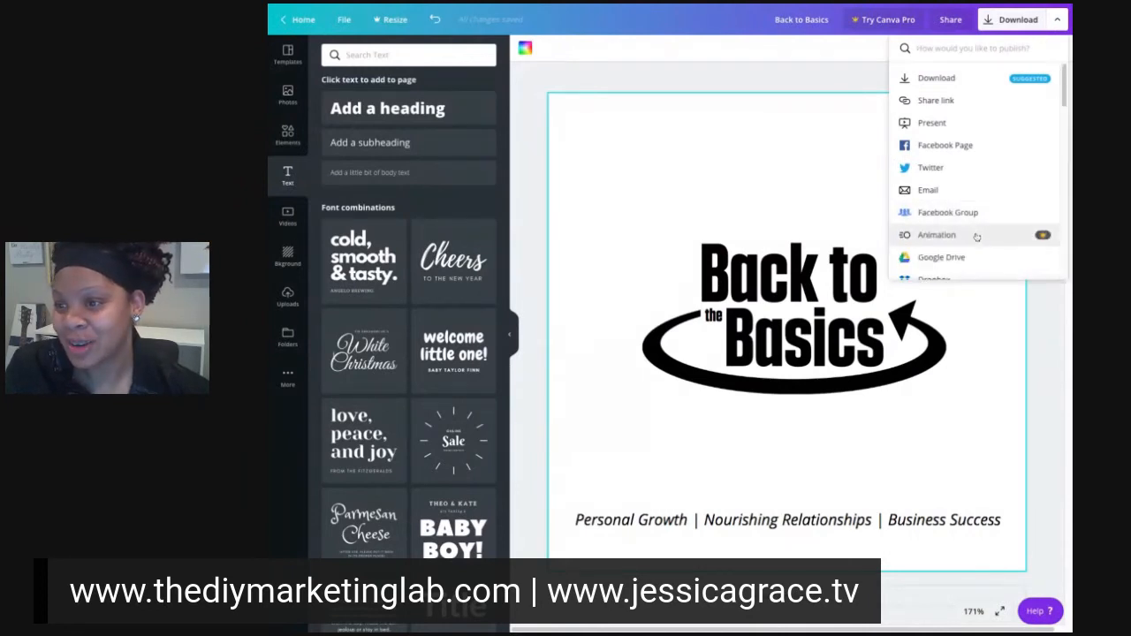
scroll(977, 240, down, 5)
scroll(977, 240, down, 3)
scroll(979, 254, up, 10)
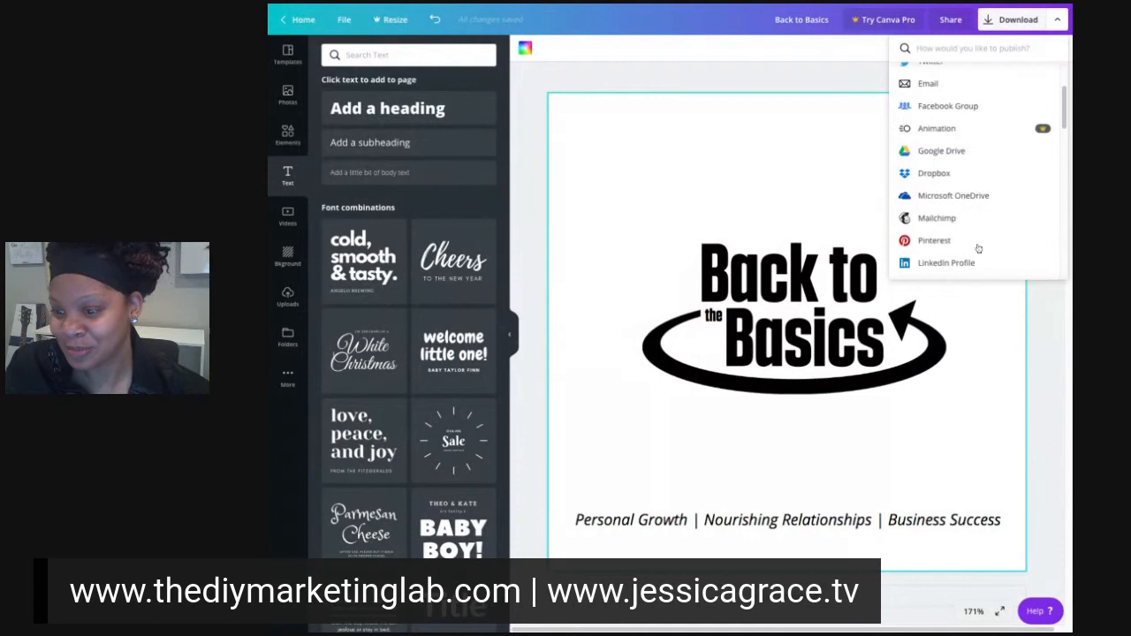
click(1056, 339)
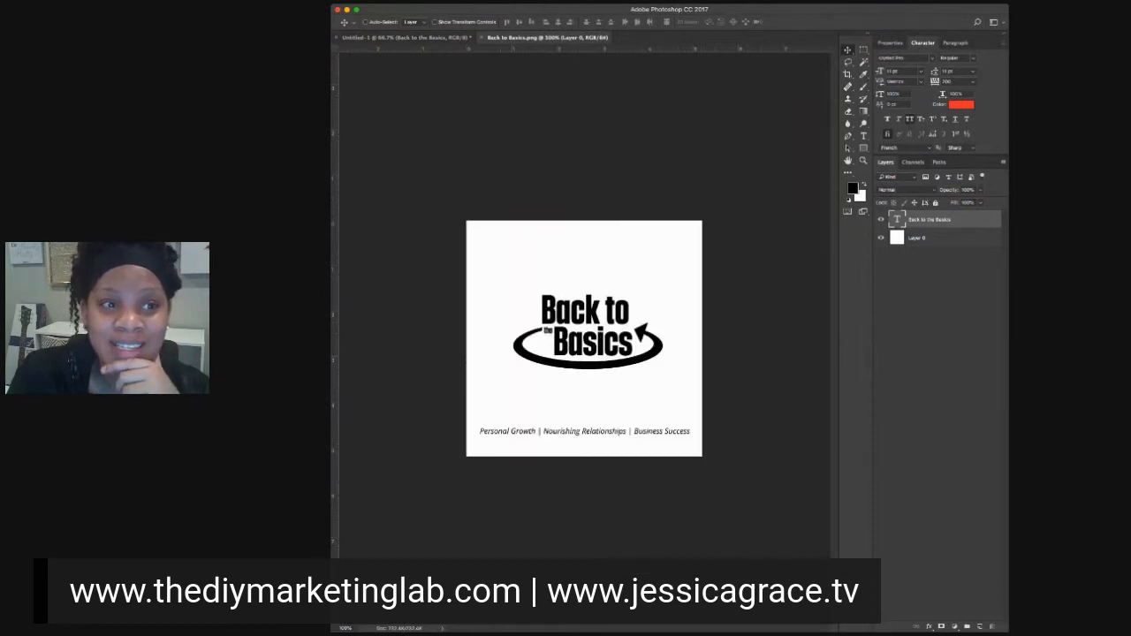
Step: In Photoshop, separate Back to Basics.png into its own window and copy its logo layer into the Untitled-1 document
drag(543, 39, 558, 151)
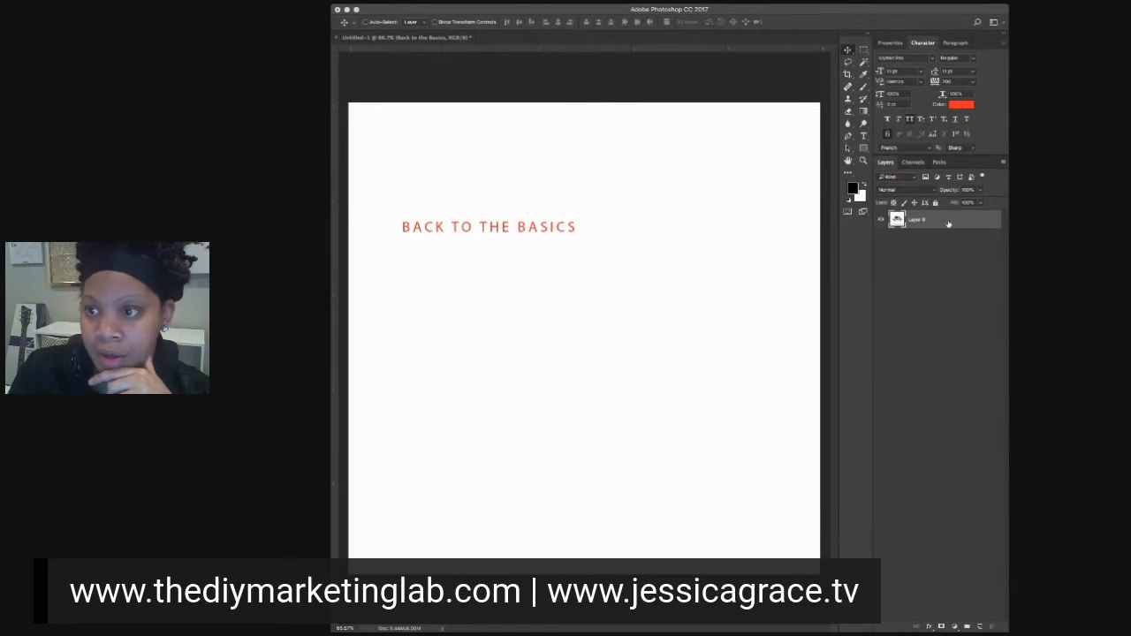
drag(938, 223, 595, 251)
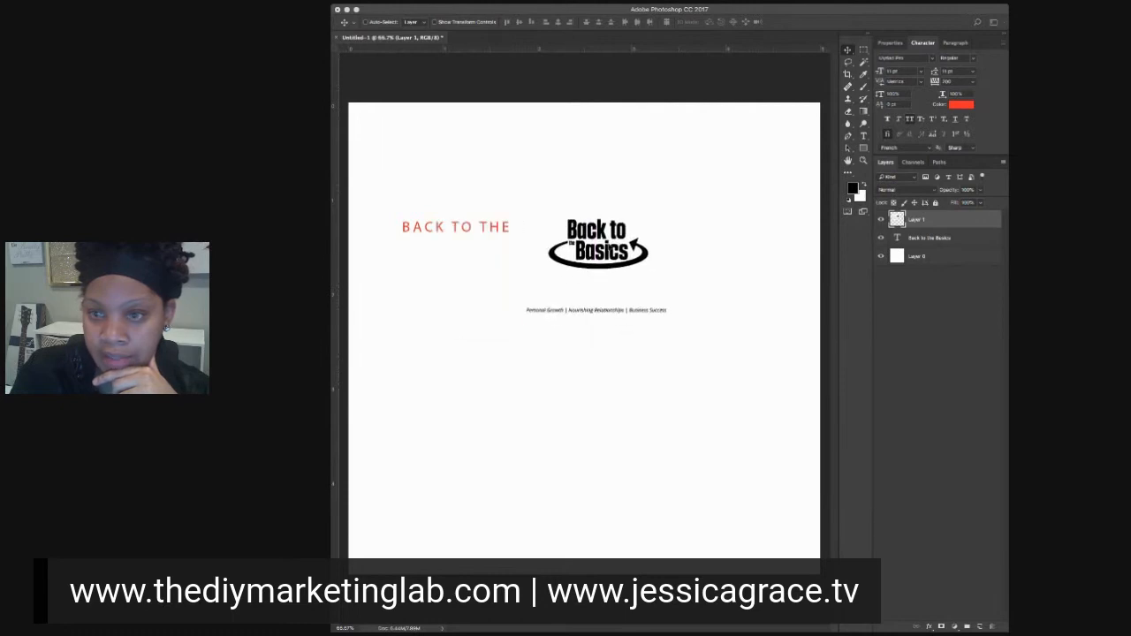
Step: Delete the red text layer, then enlarge the logo layer to span the canvas width and centre it on the page
click(988, 240)
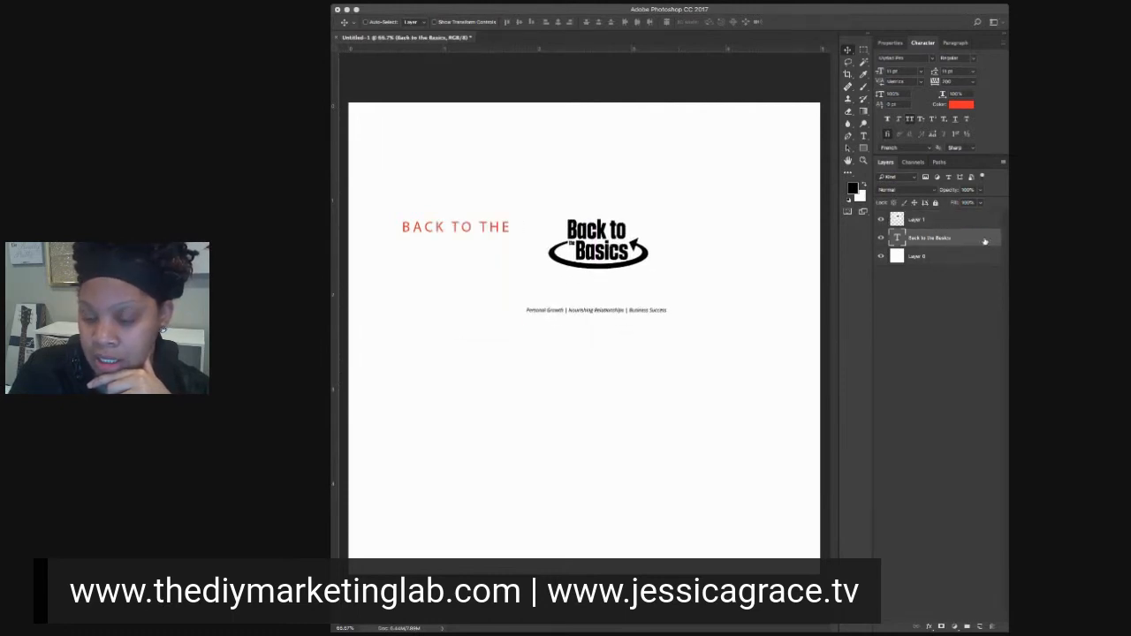
key(Delete)
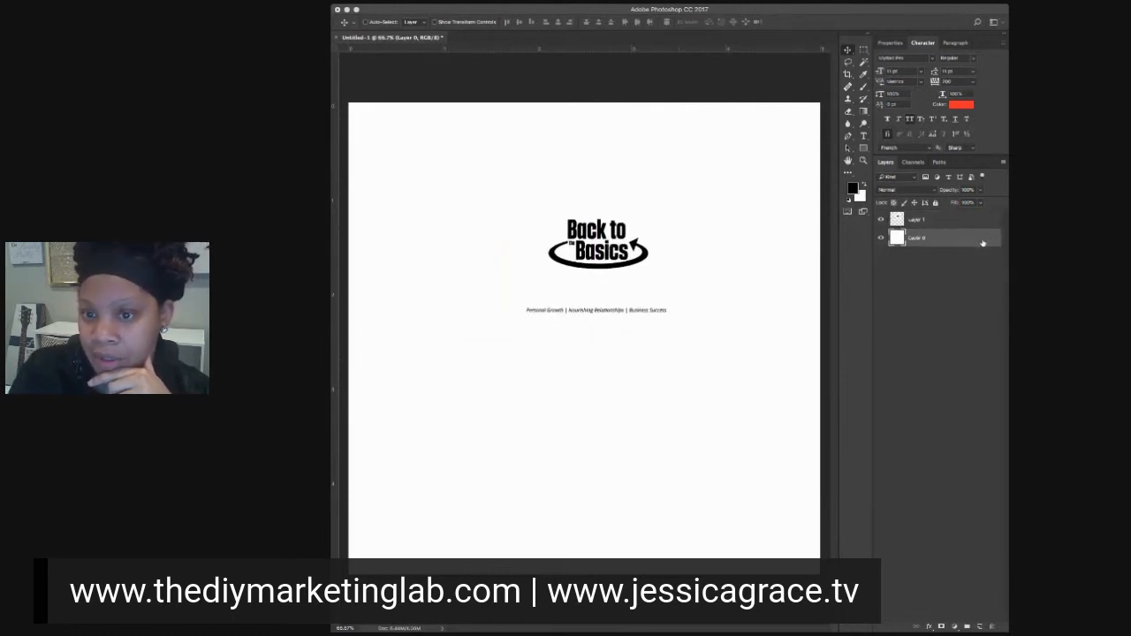
click(961, 224)
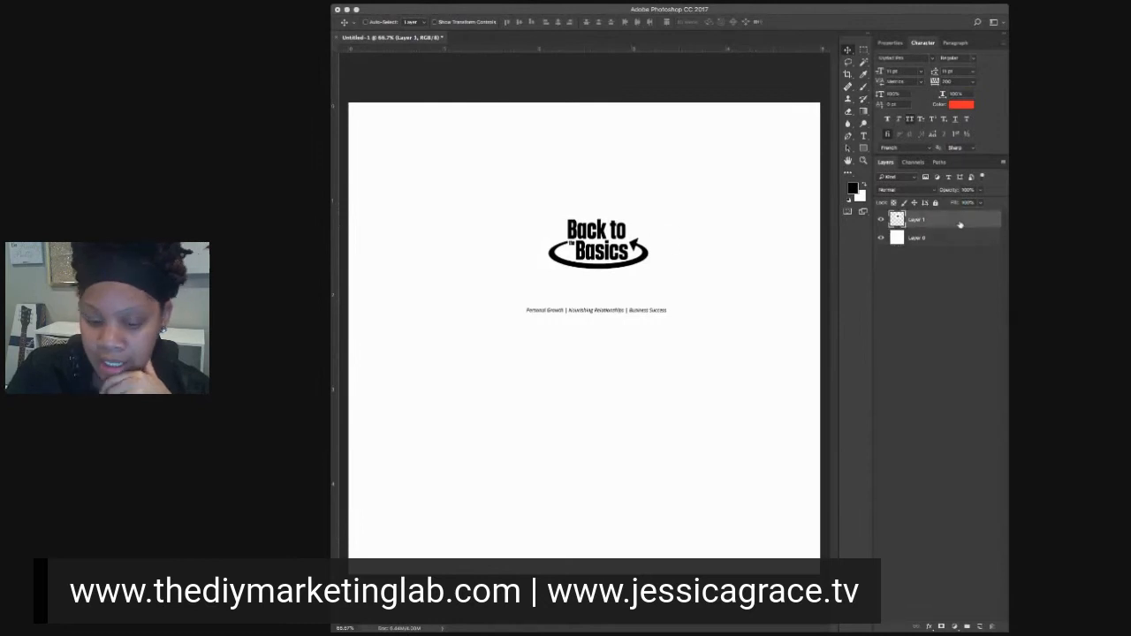
key(super+t)
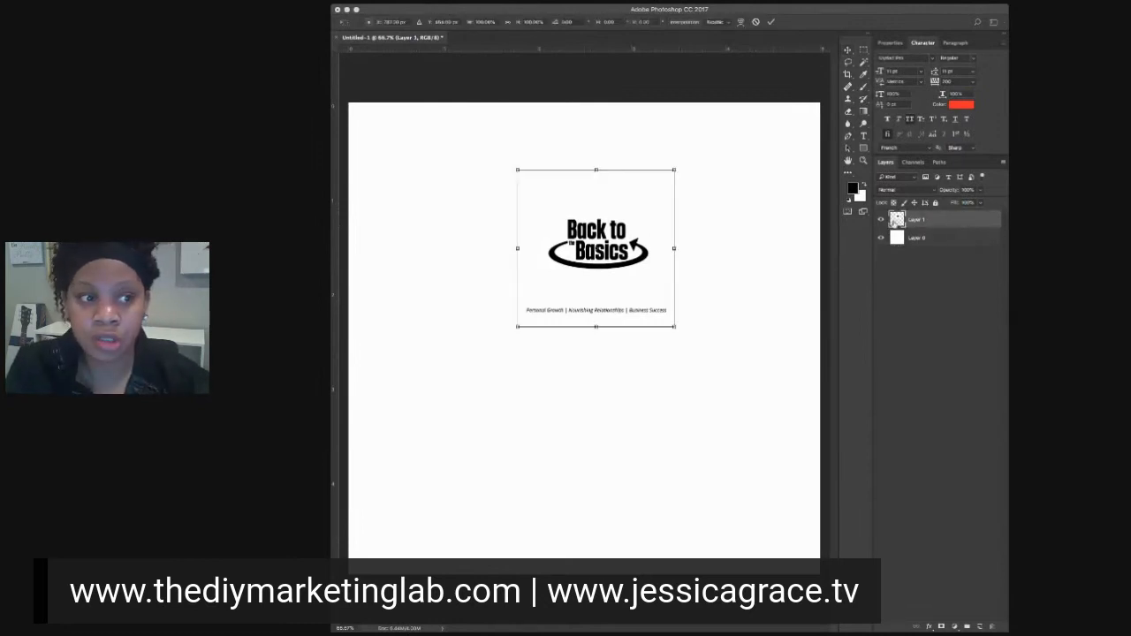
drag(518, 171, 356, 95)
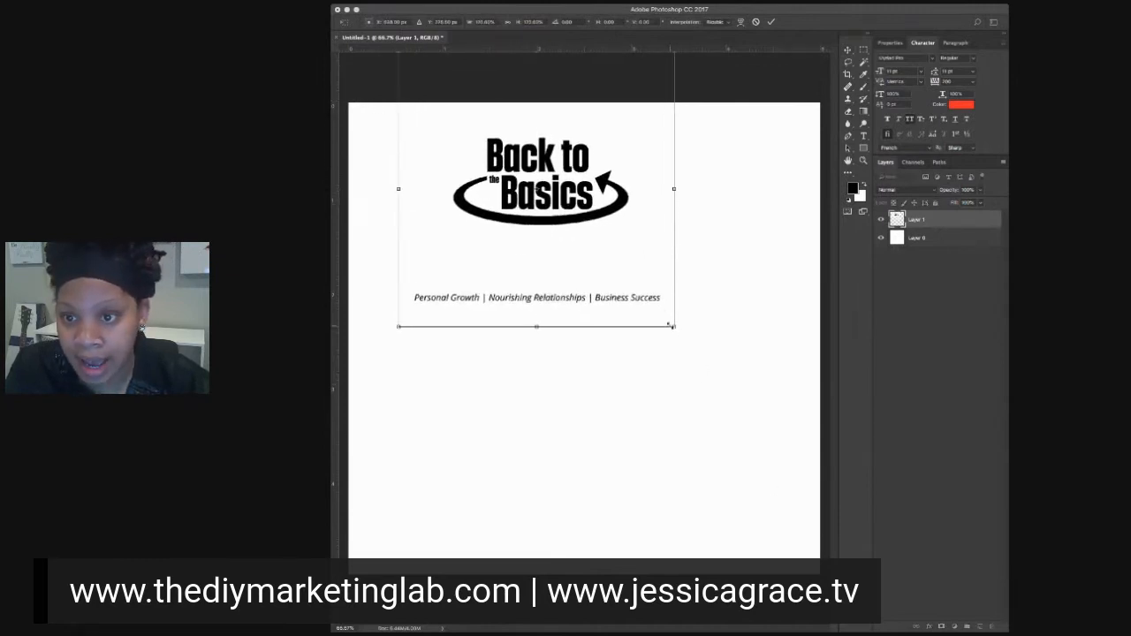
drag(673, 328, 775, 509)
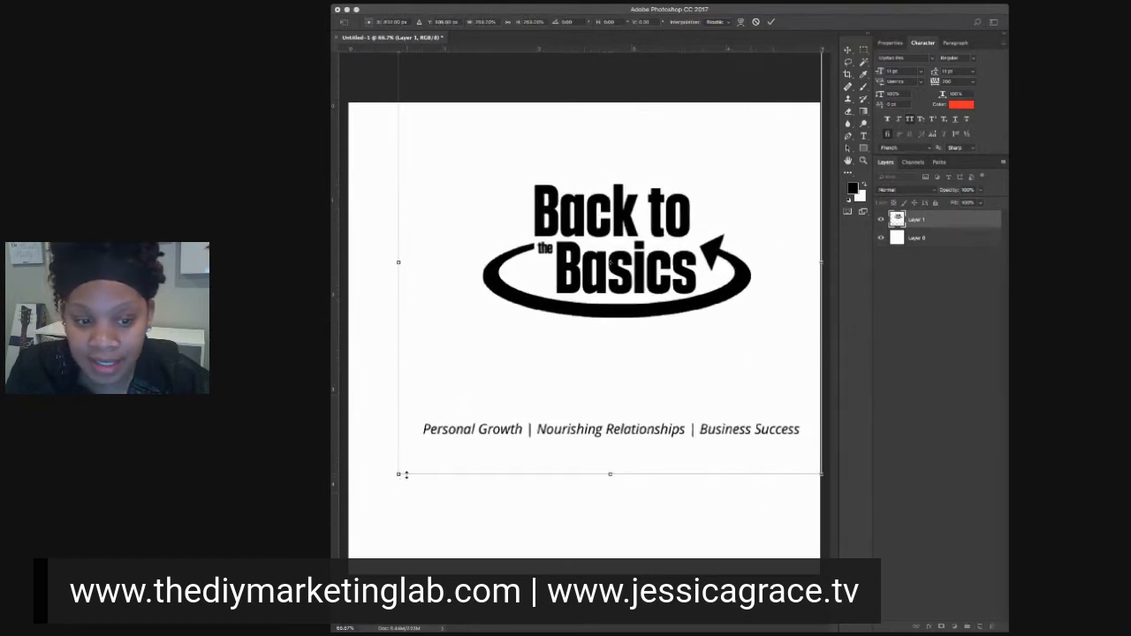
drag(399, 476, 326, 511)
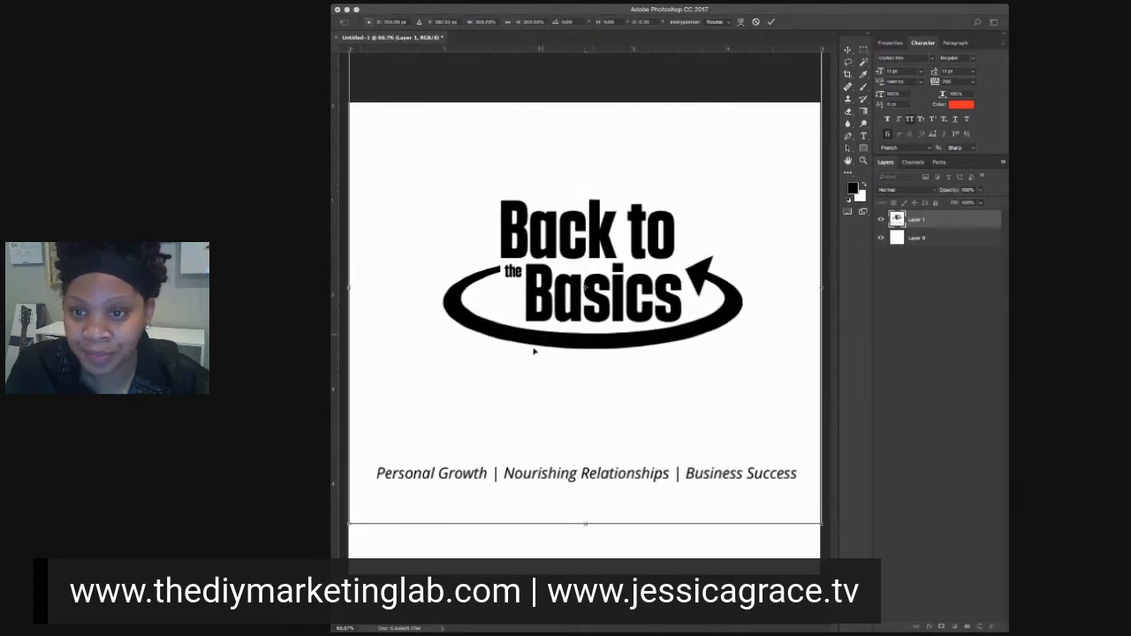
drag(534, 351, 536, 401)
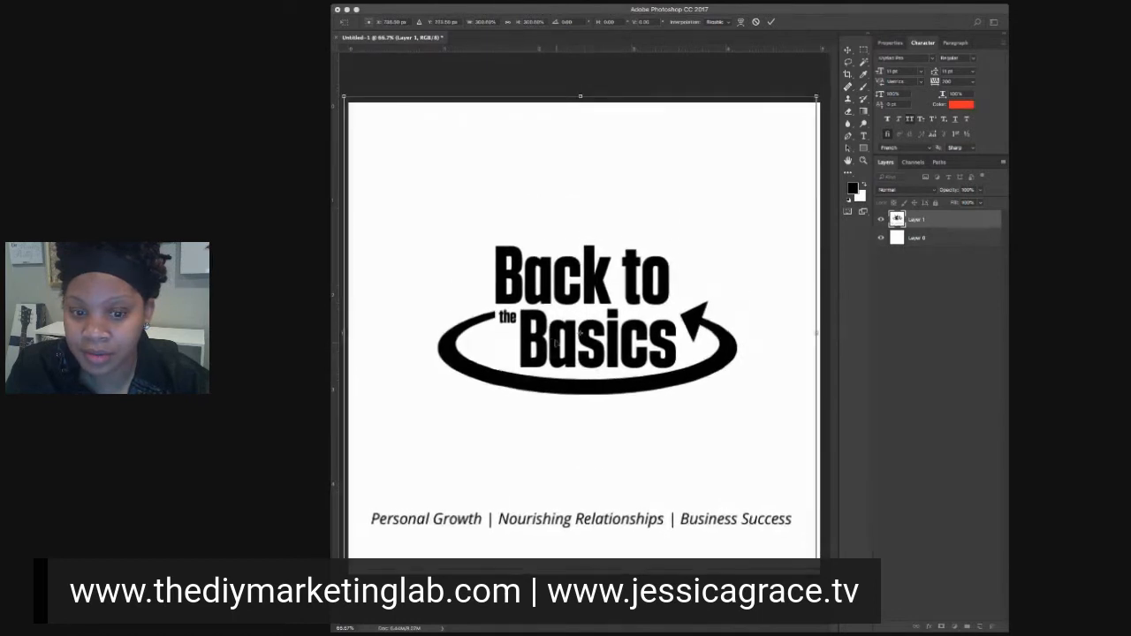
key(Return)
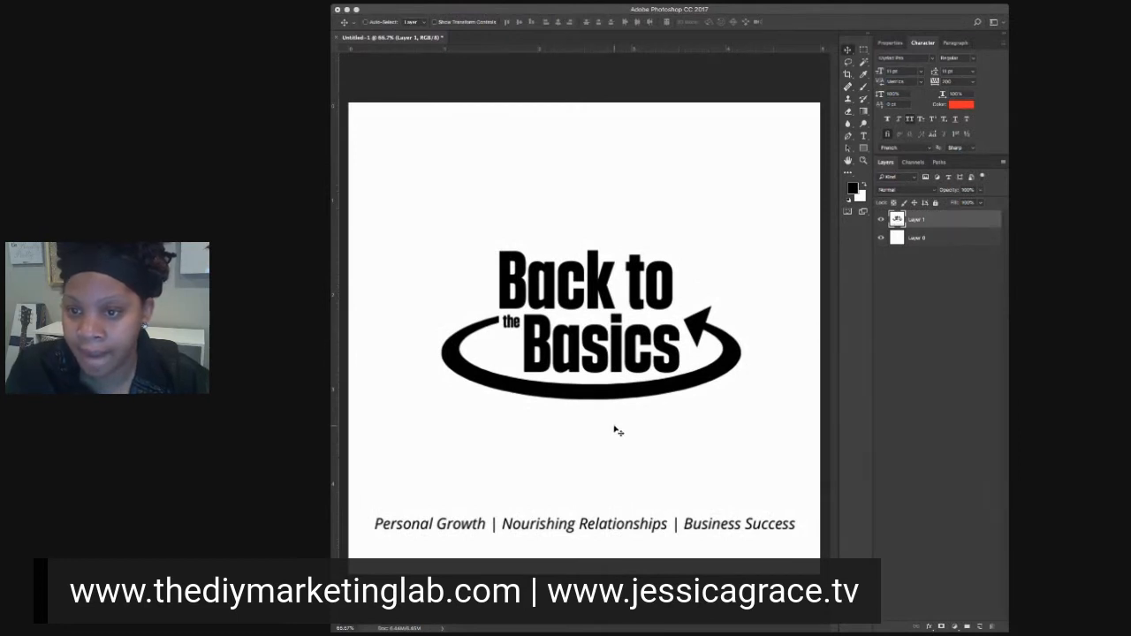
Step: Remove the white background from the logo on Layer 1 with the Magic Wand and hide Layer 0
click(960, 239)
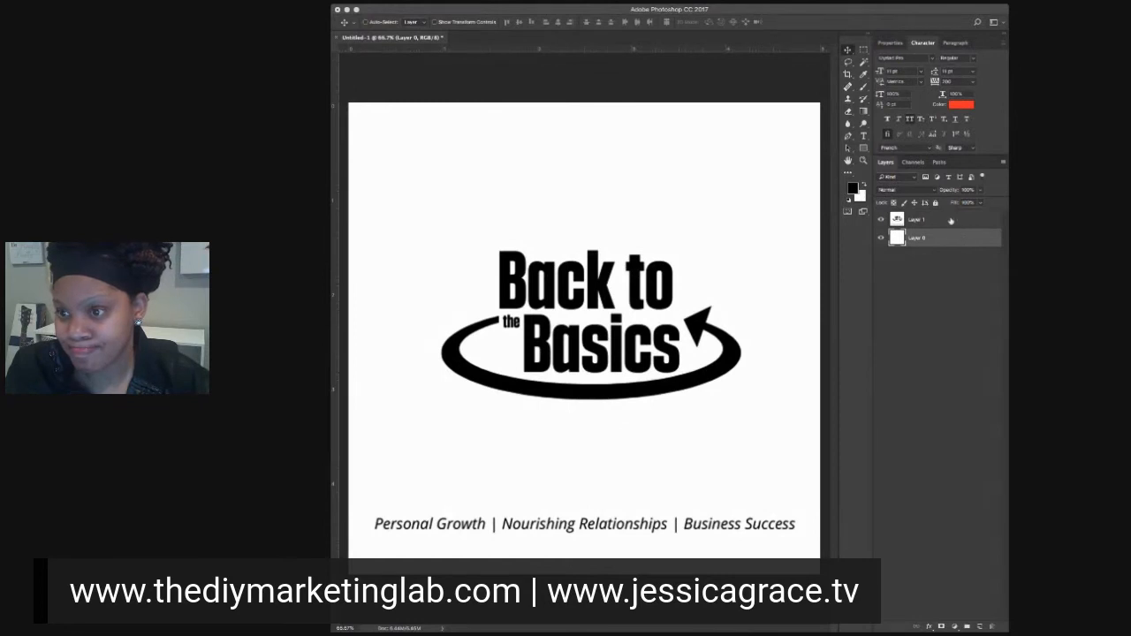
click(951, 221)
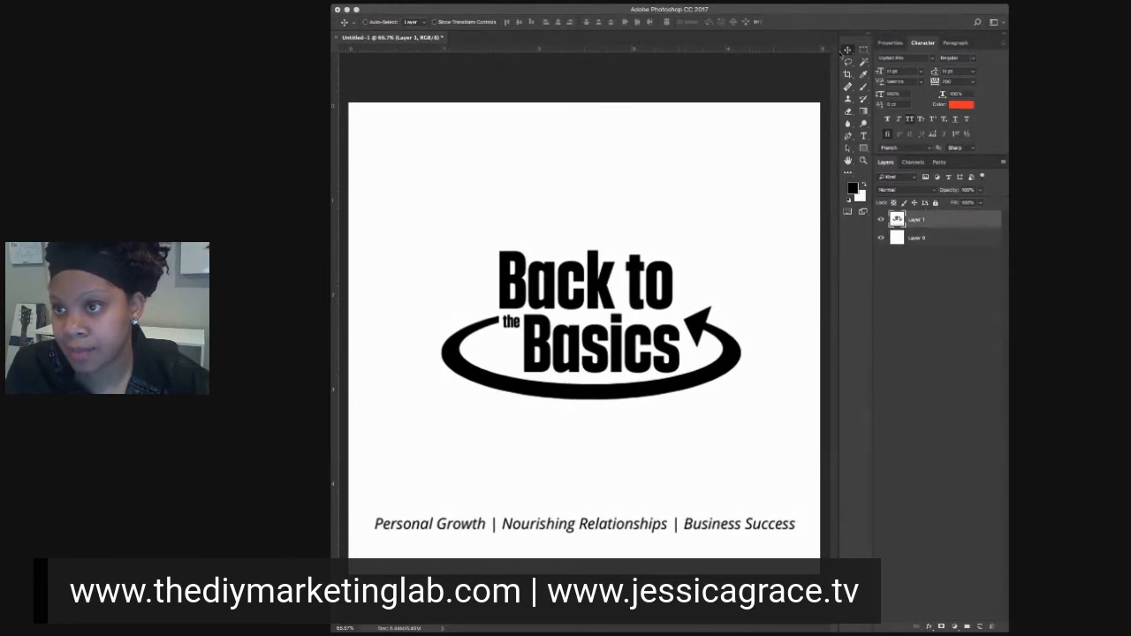
click(863, 62)
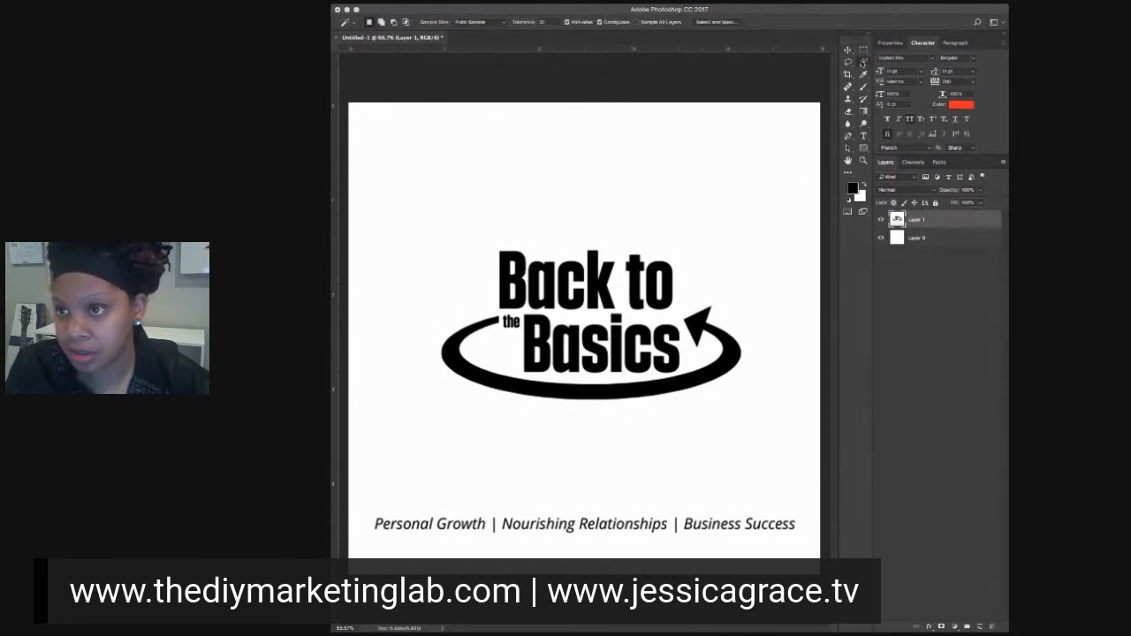
click(651, 233)
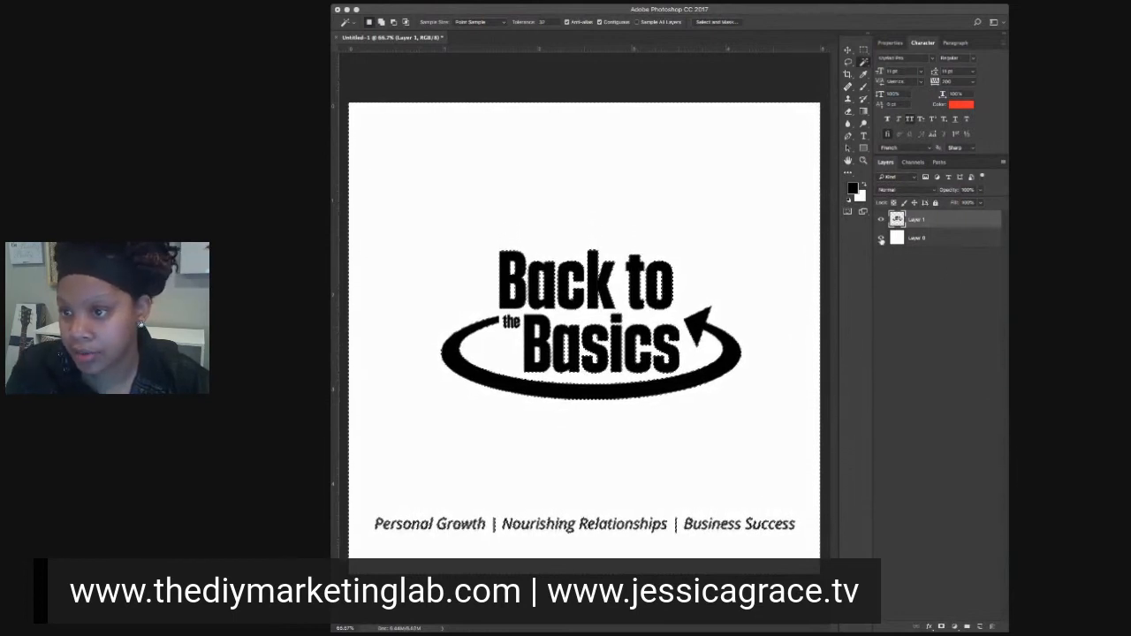
click(881, 239)
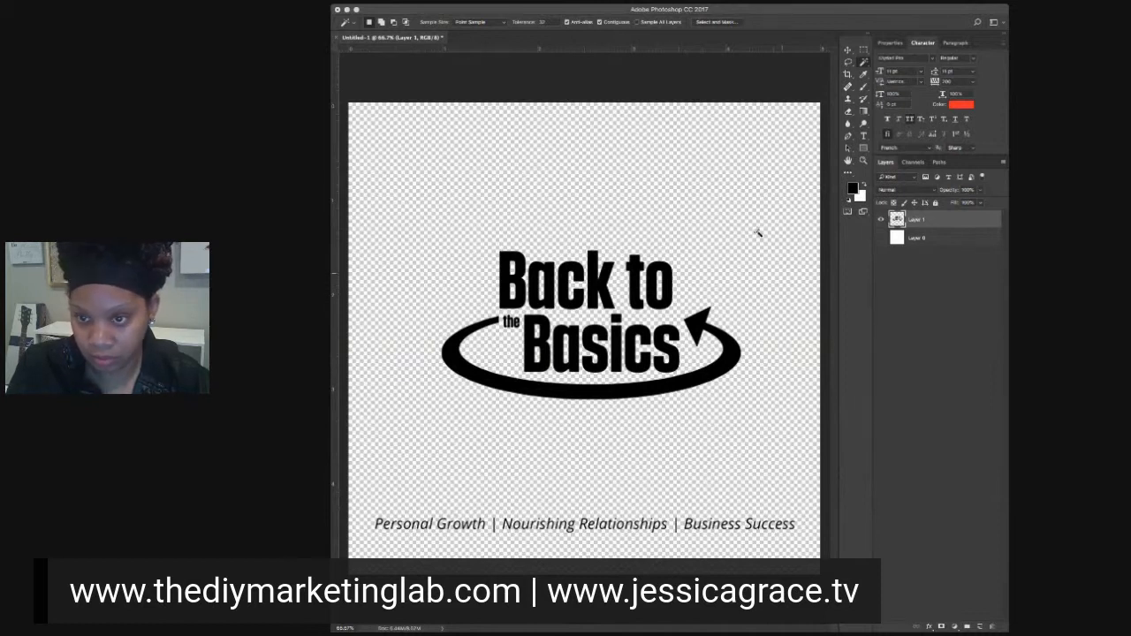
Step: Examine the edges of the cut-out logo lettering and arrow ring at closer range
click(864, 161)
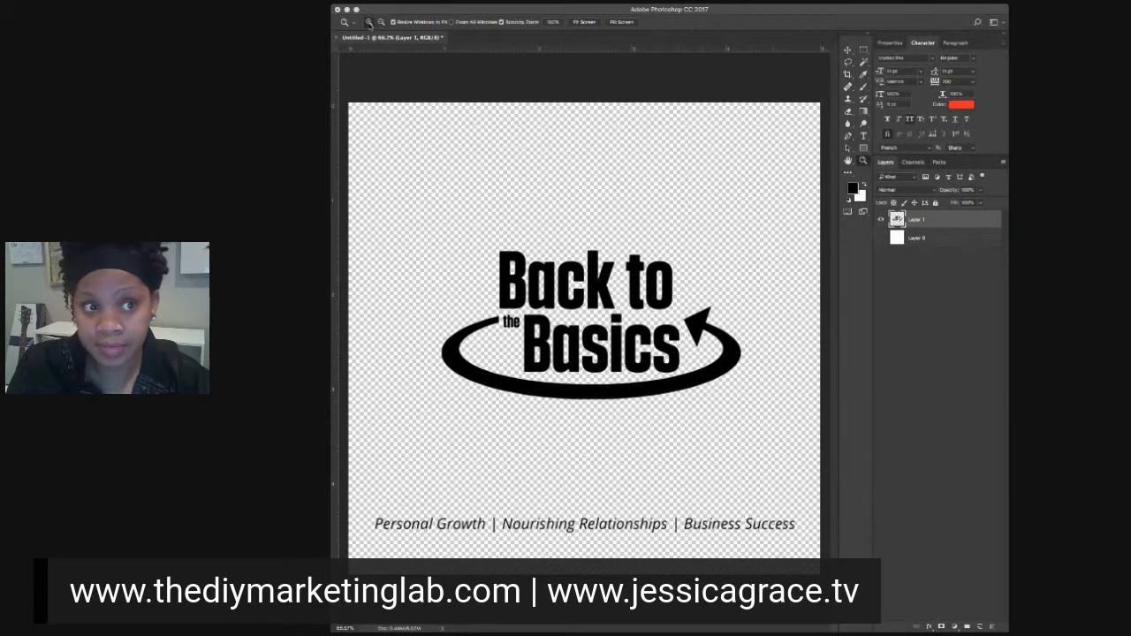
click(608, 358)
click(601, 357)
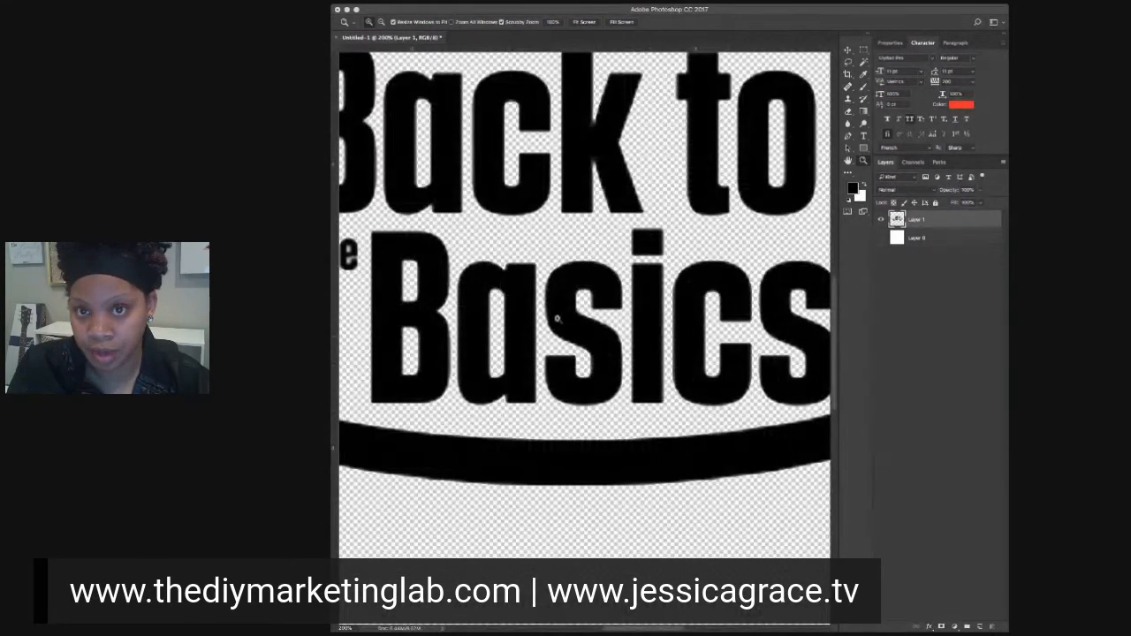
alt+click(478, 181)
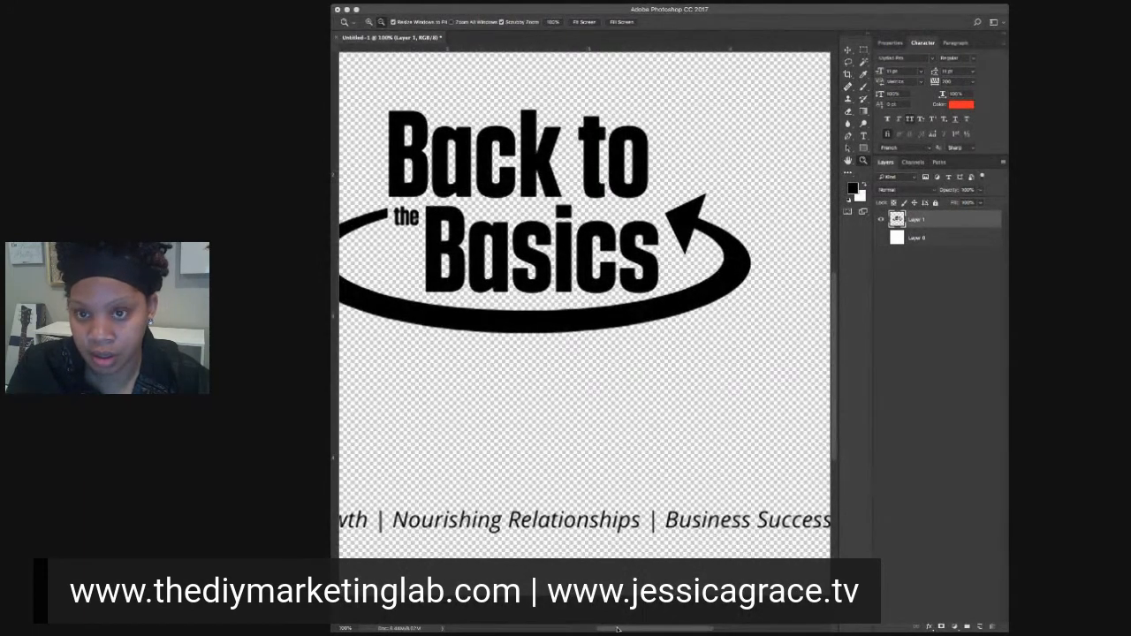
drag(624, 627, 605, 629)
scroll(539, 348, up, 2)
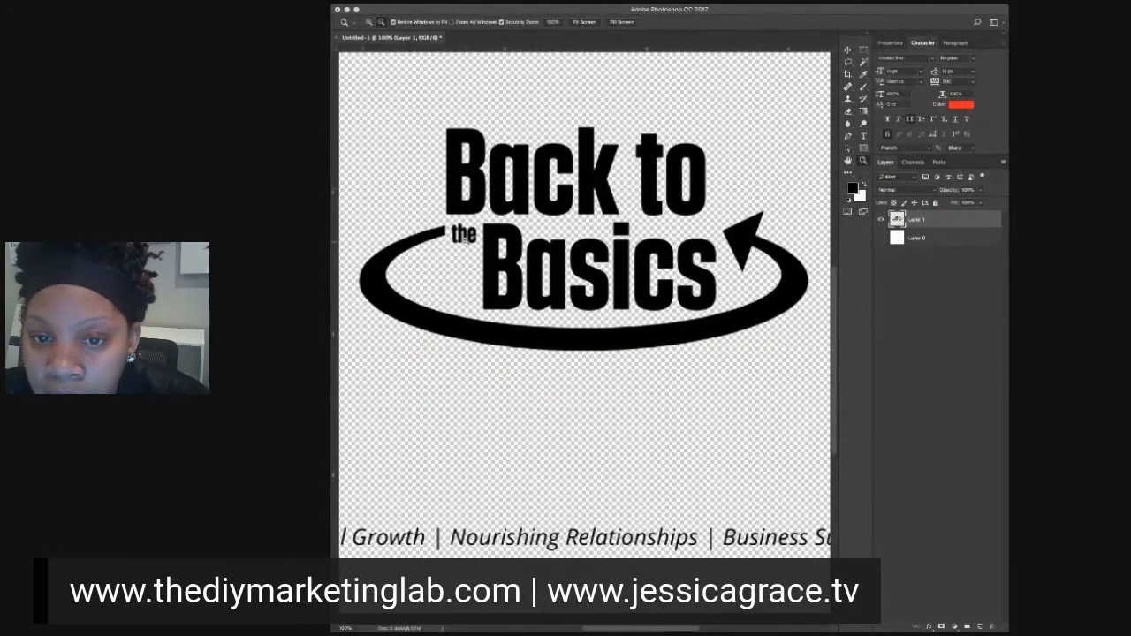
Step: Clear the leftover area inside the "e" of the small word "the" using the Magic Wand
click(863, 61)
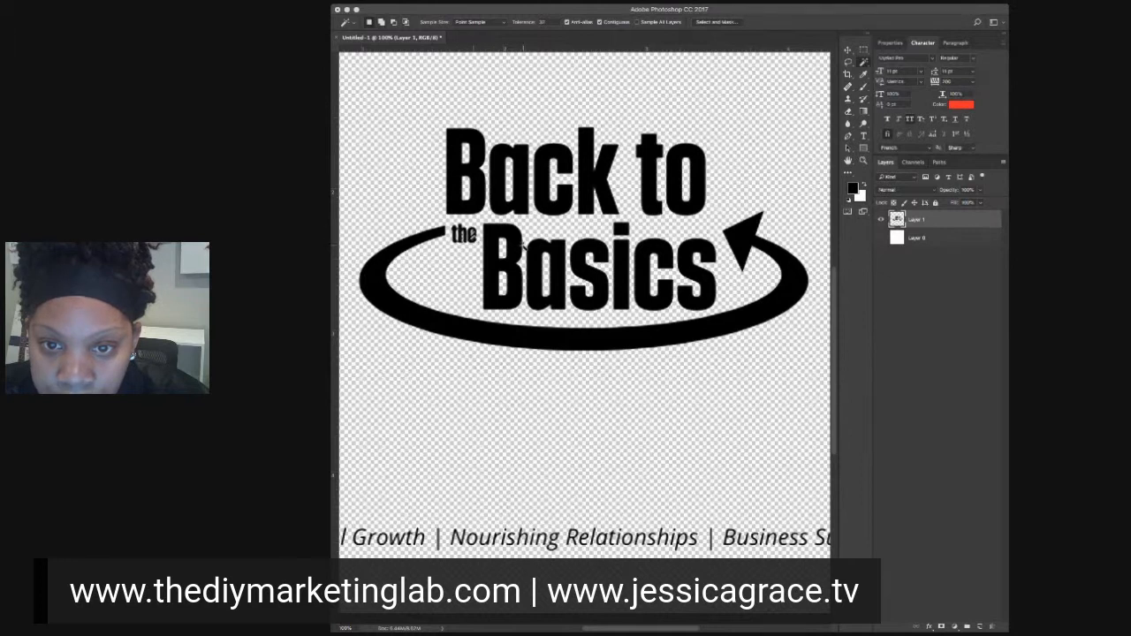
click(863, 161)
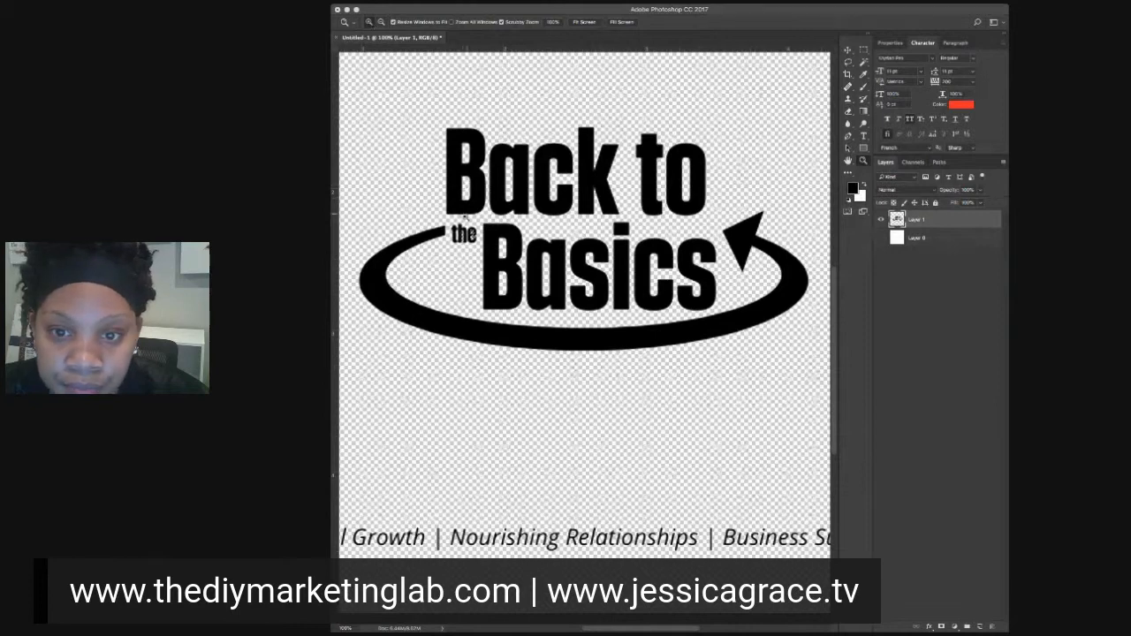
click(466, 228)
click(466, 229)
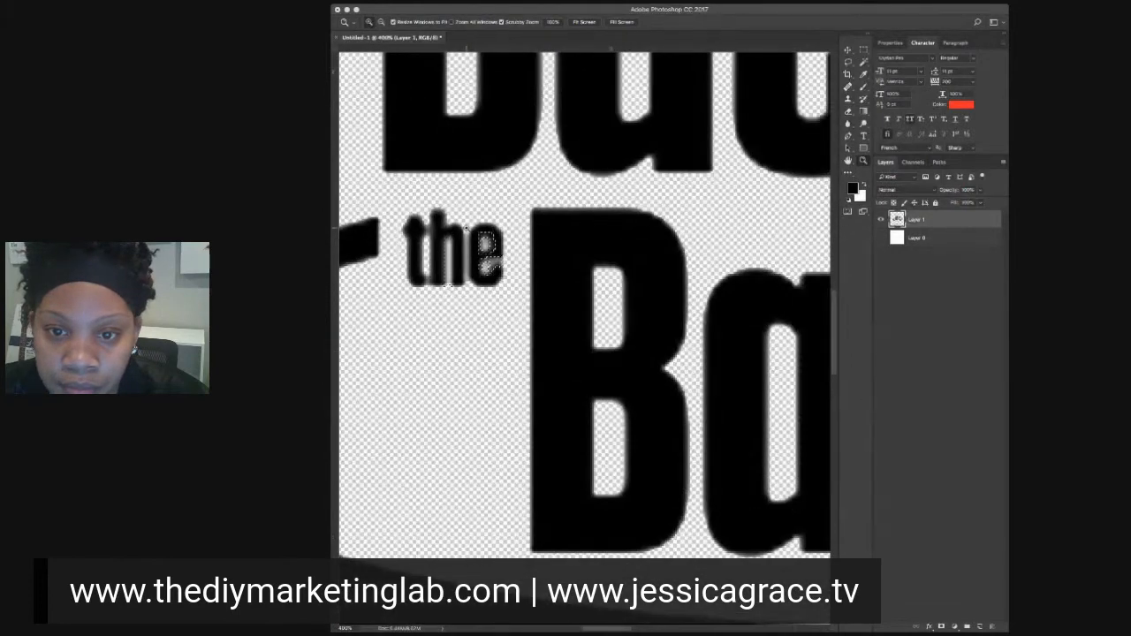
click(466, 228)
click(577, 320)
click(481, 272)
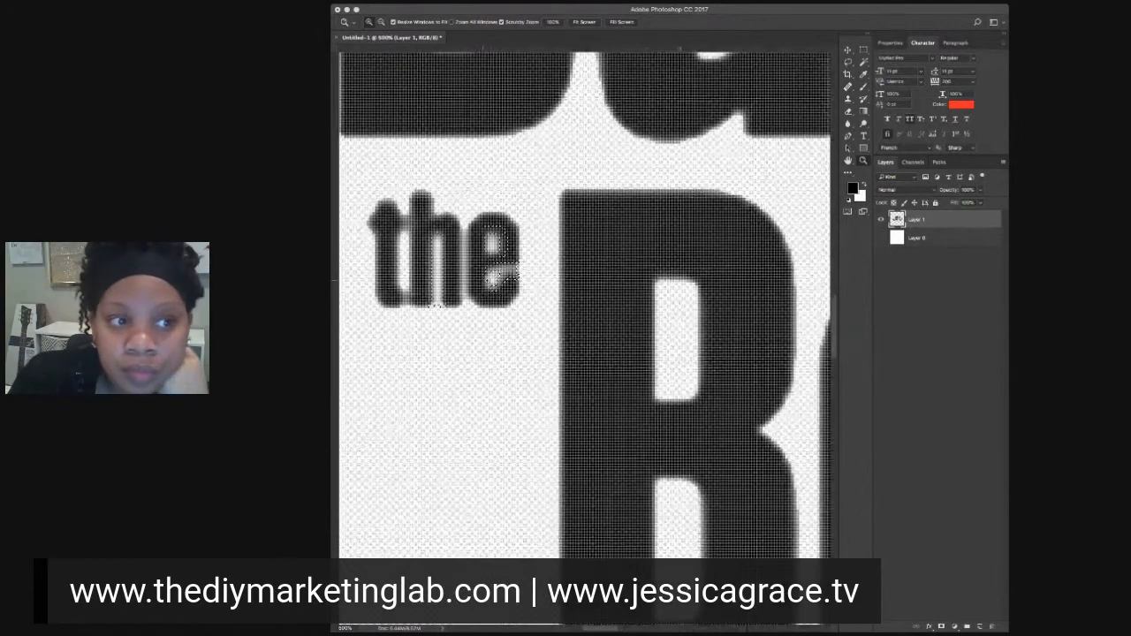
click(382, 22)
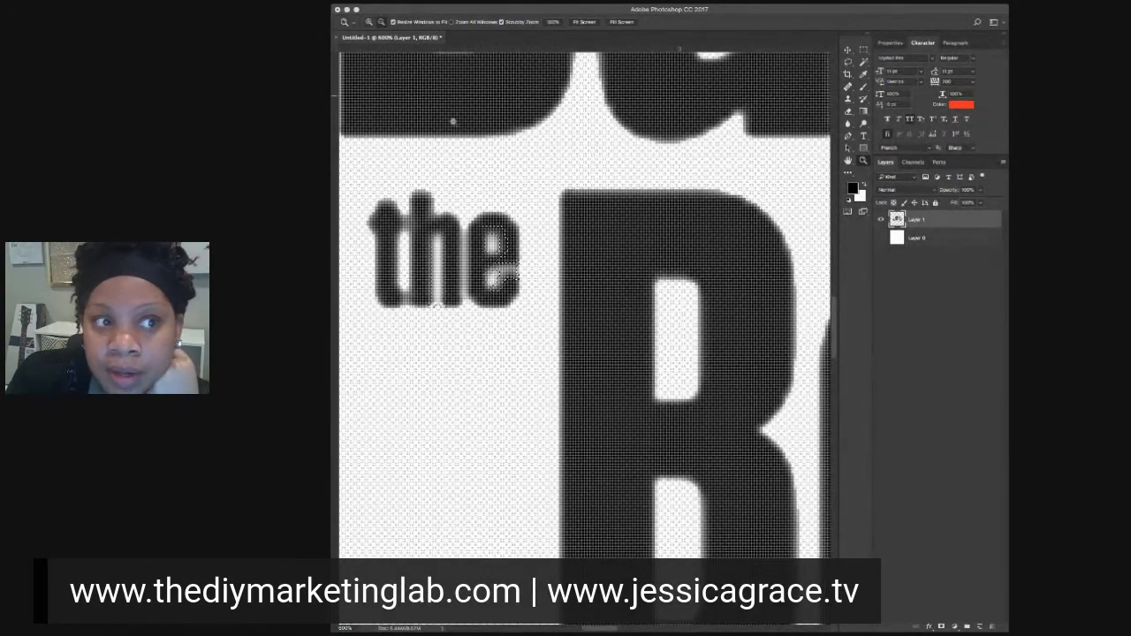
click(505, 184)
click(507, 187)
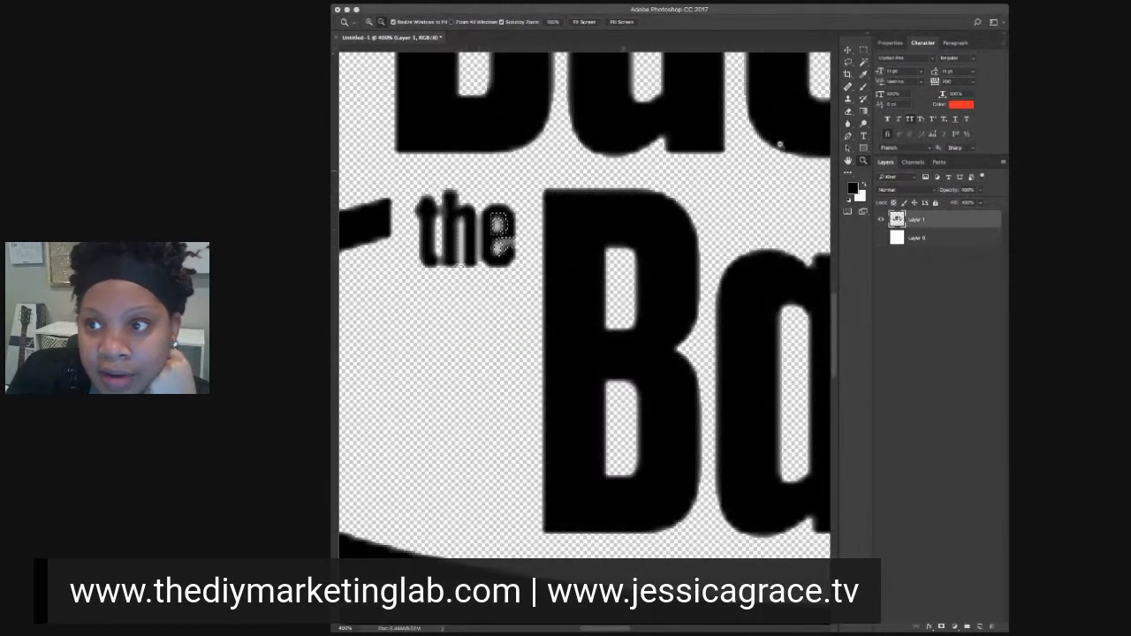
key(w)
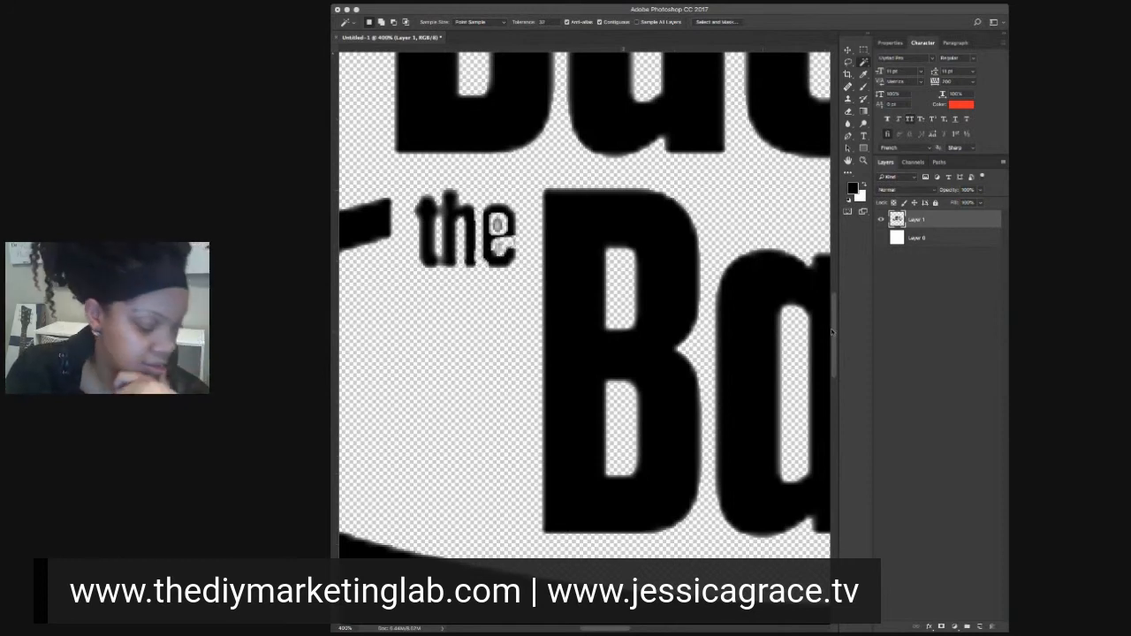
key(v)
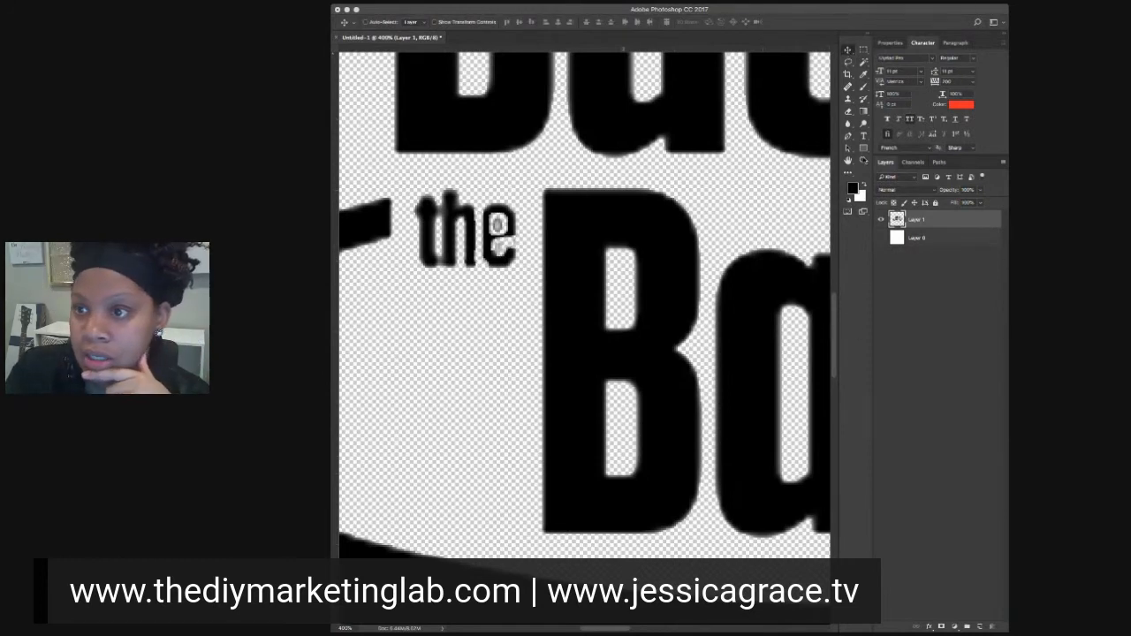
Step: Check the cut-out logo as a whole, then inspect the word "the" and the surrounding lettering up close
click(863, 162)
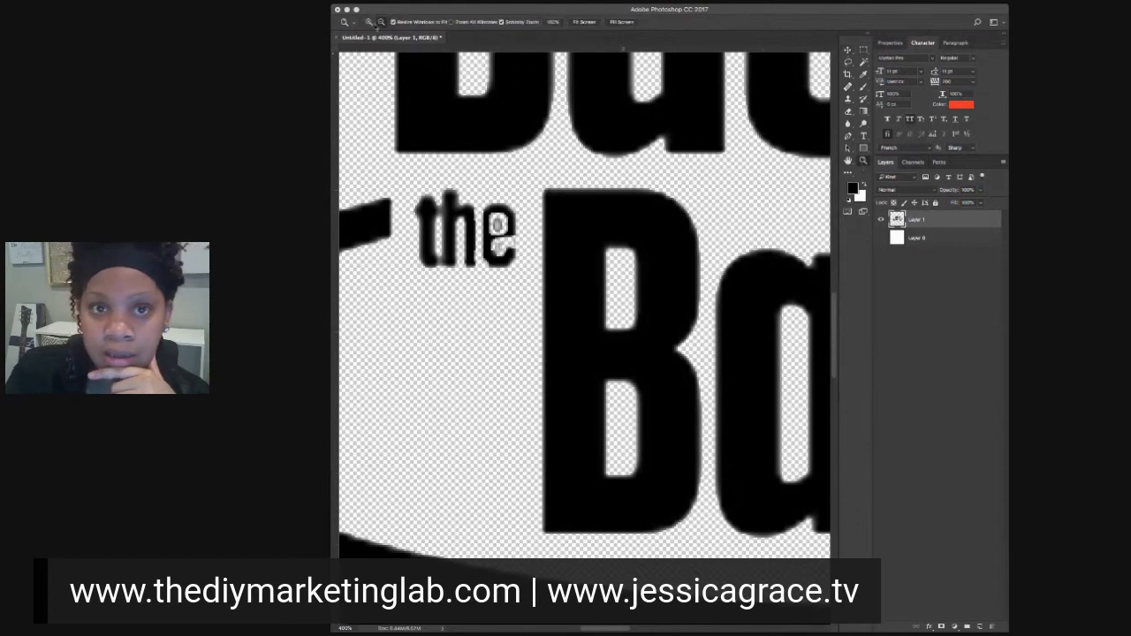
click(479, 244)
click(479, 244)
click(479, 243)
click(479, 243)
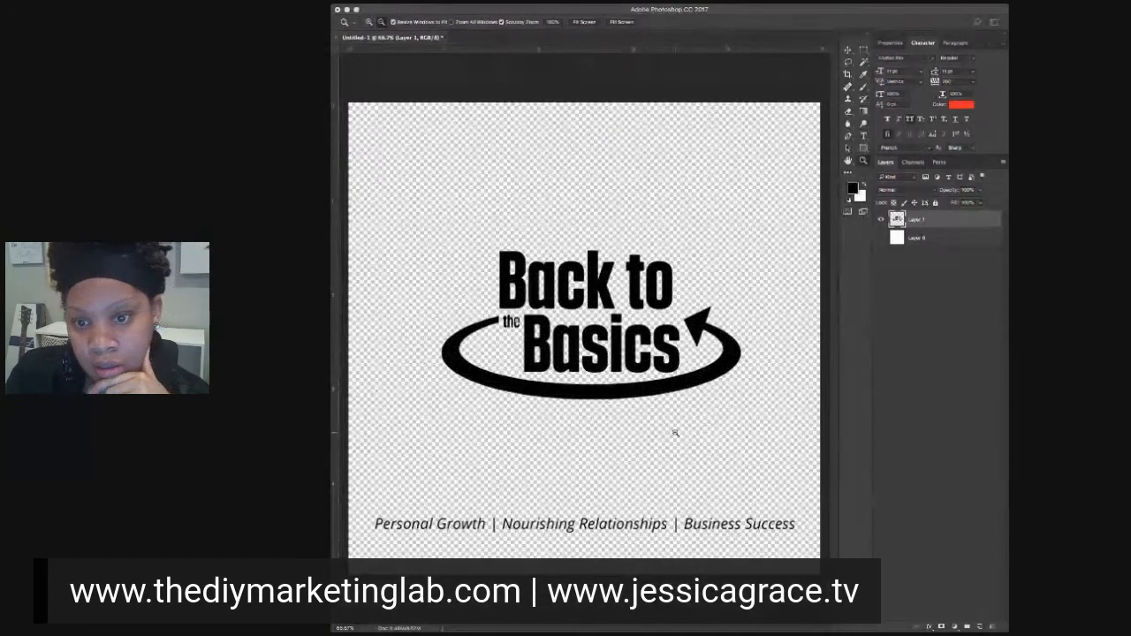
click(847, 51)
click(864, 162)
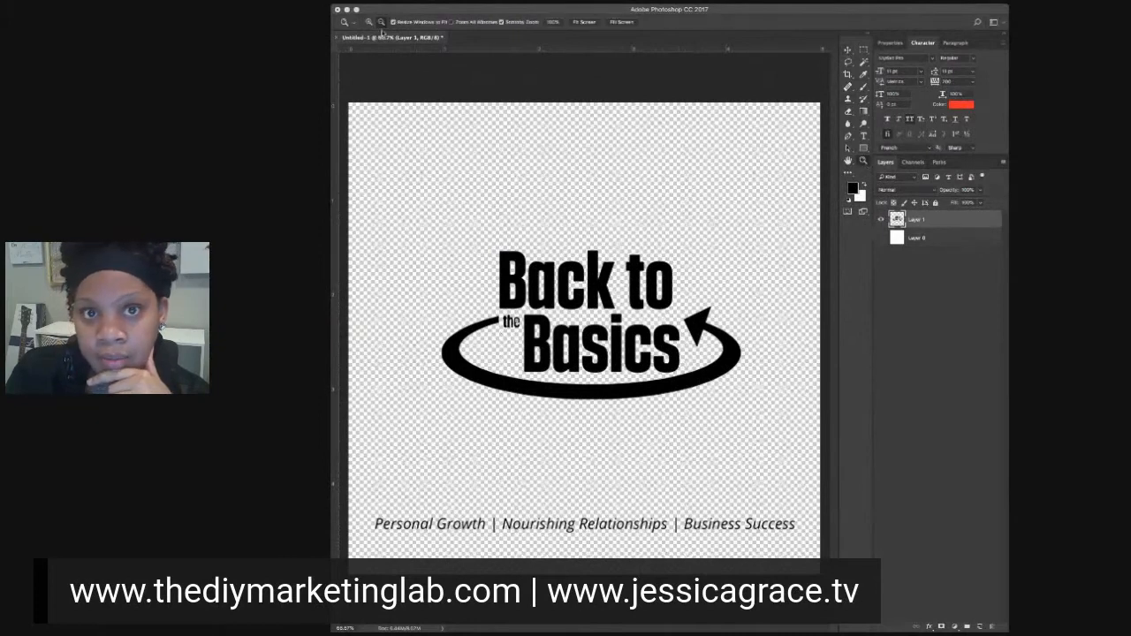
click(476, 357)
click(475, 357)
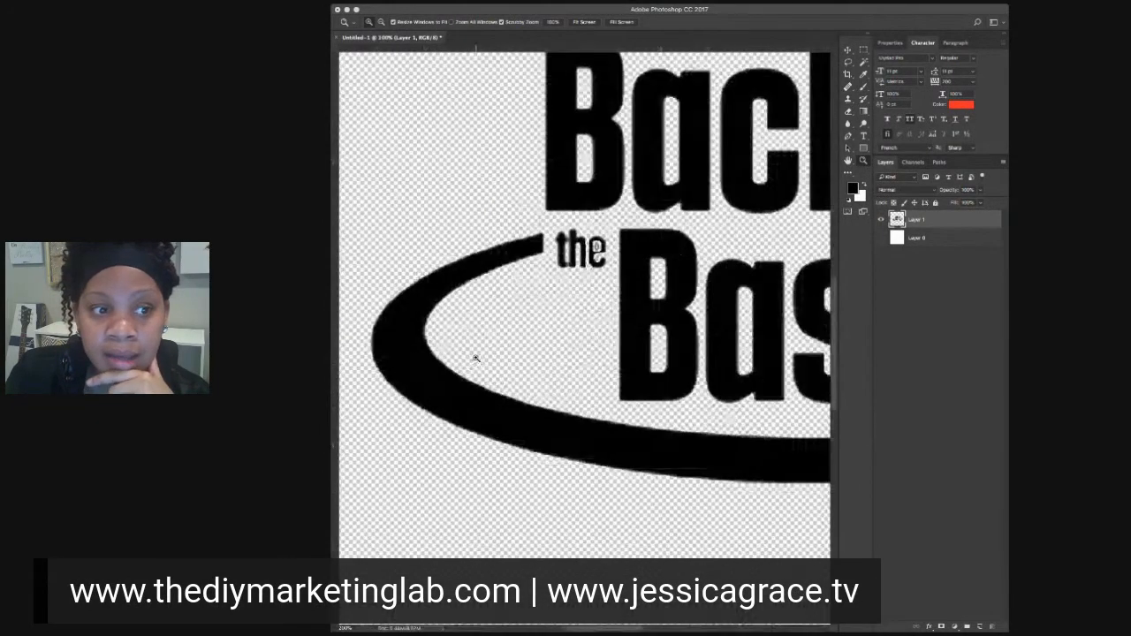
drag(566, 629, 584, 630)
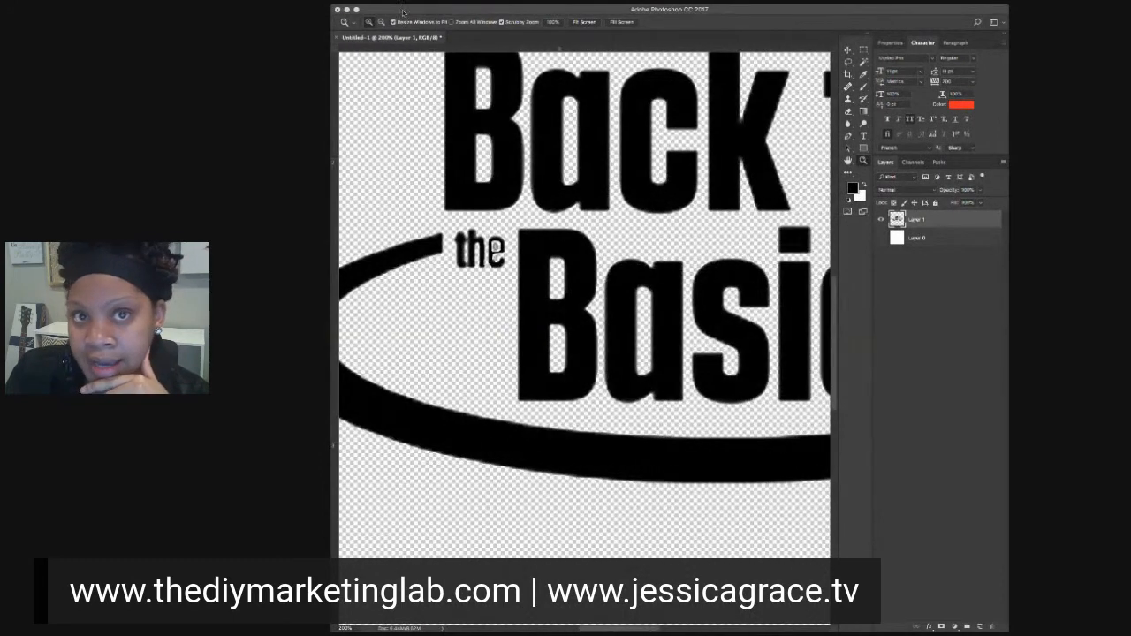
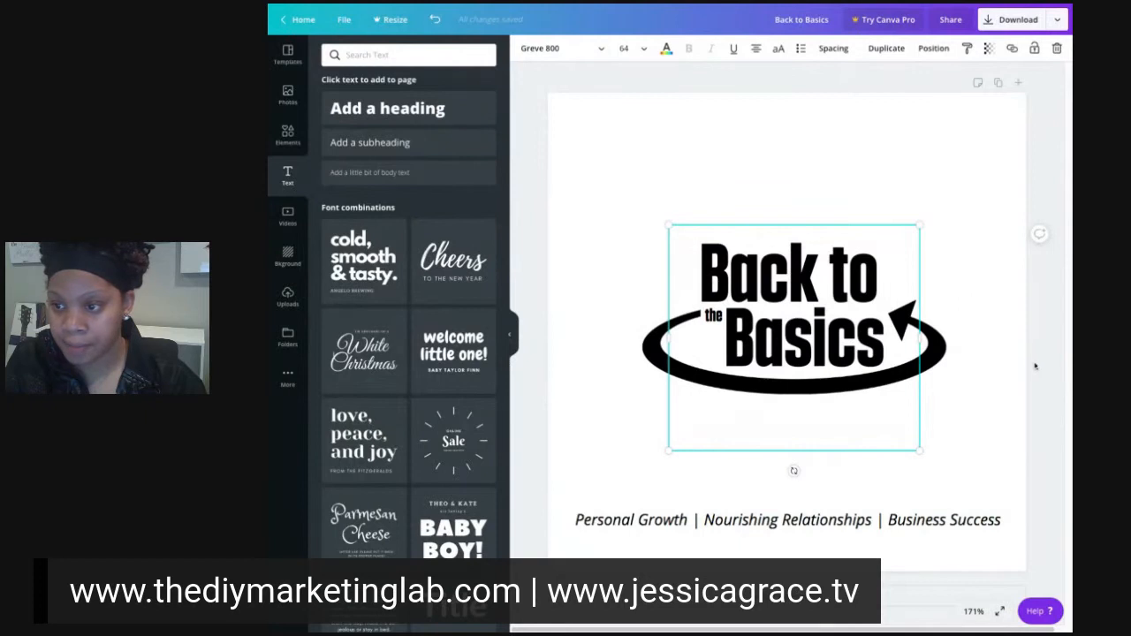
Step: In Canva, group the "Back to Basics" text, the small word "the" and the curved arrow
shift+click(714, 318)
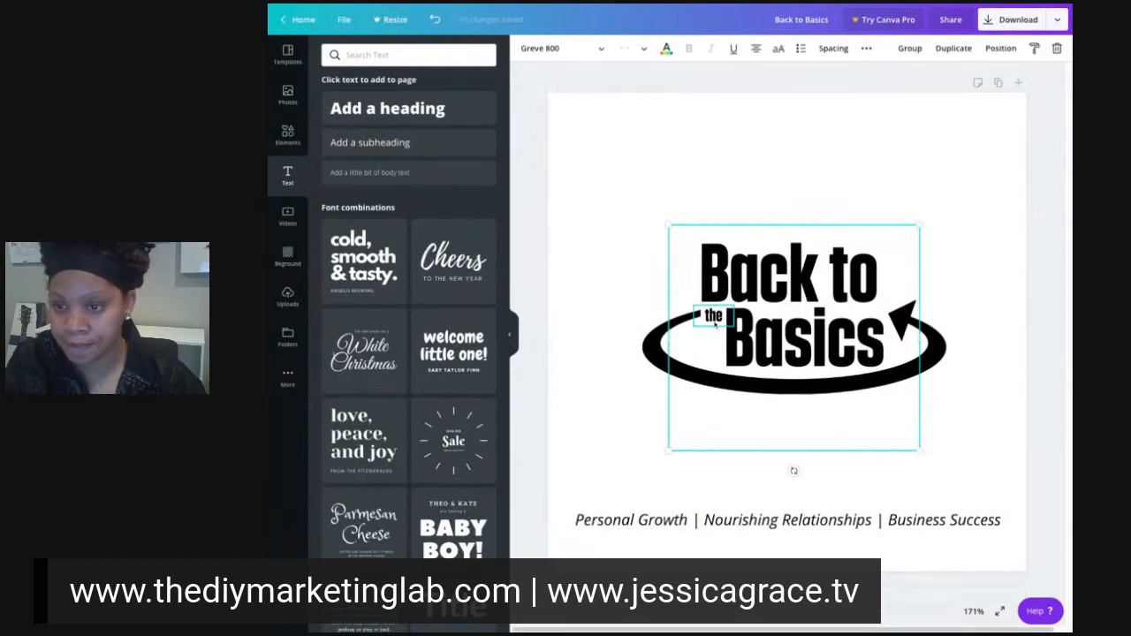
shift+click(659, 355)
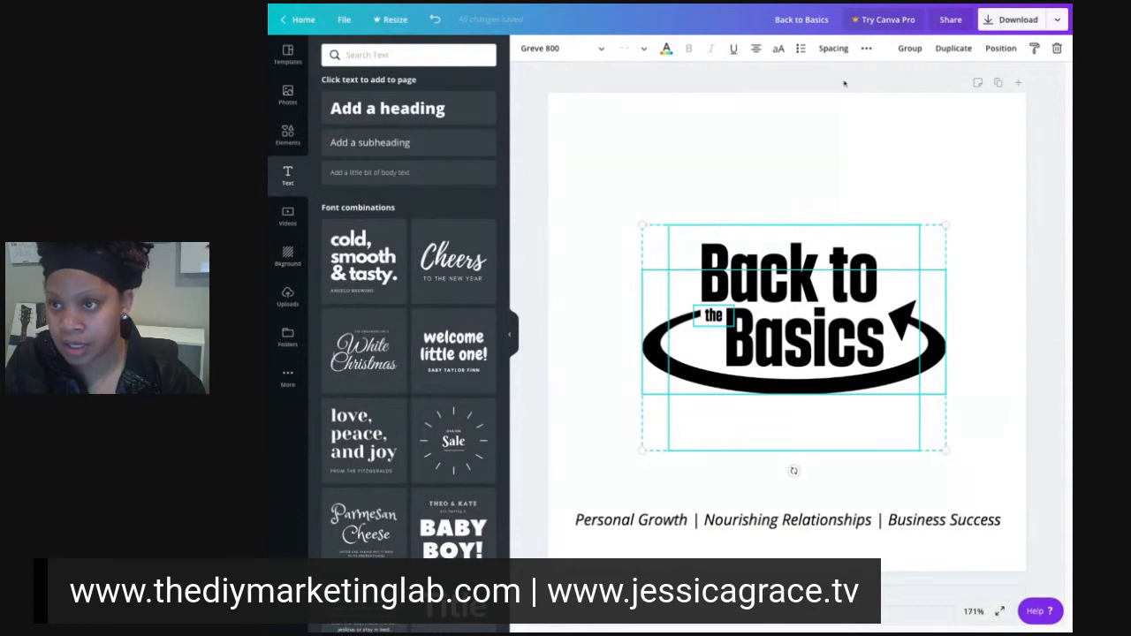
click(911, 49)
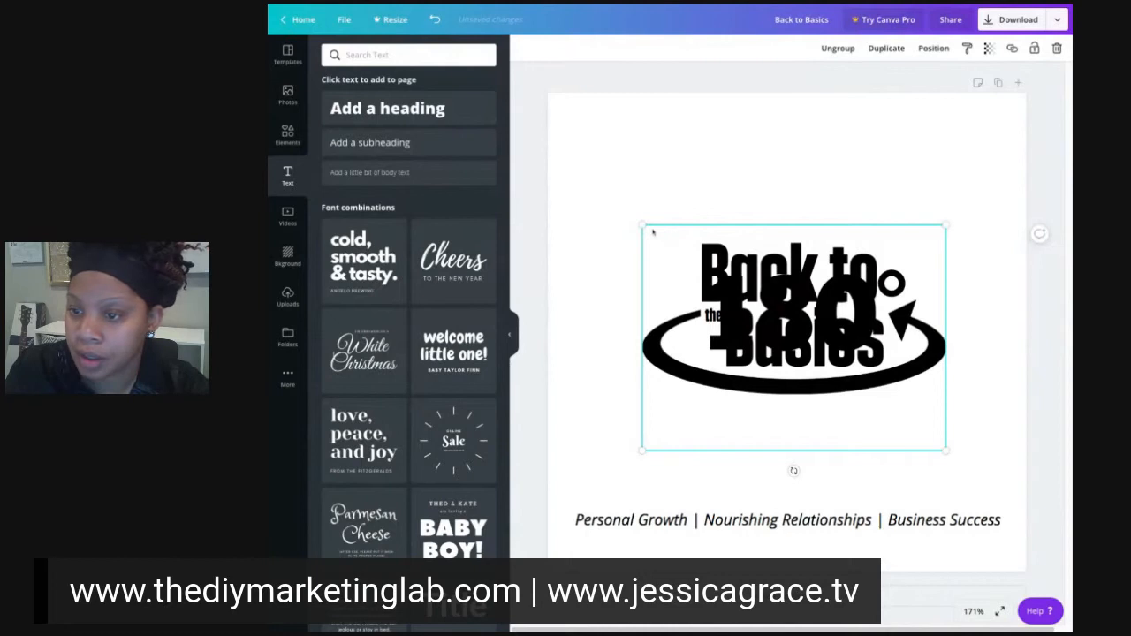
Step: Enlarge the grouped logo until it spans nearly the full page width above the tagline
drag(642, 226, 569, 170)
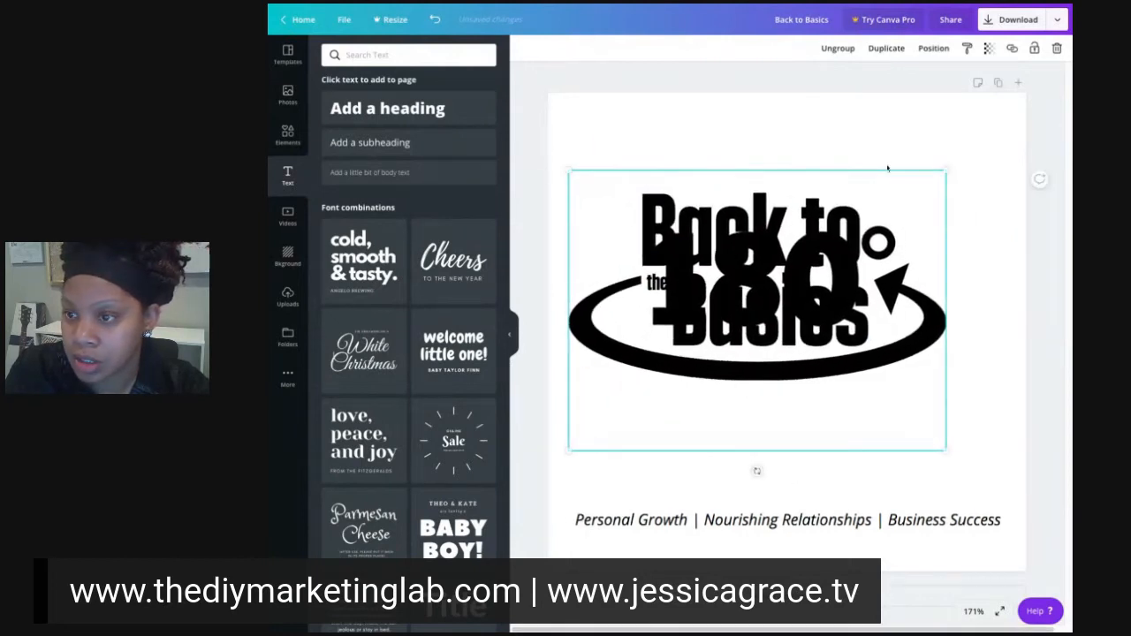
drag(947, 171, 1019, 115)
drag(571, 451, 557, 459)
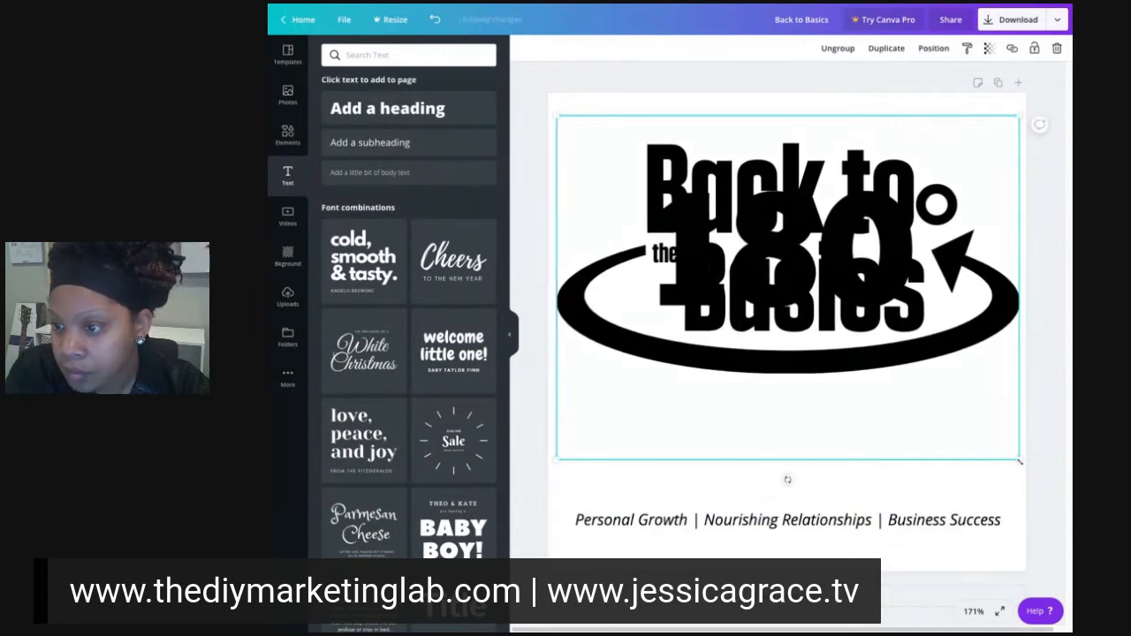
drag(1020, 461, 1021, 461)
drag(557, 461, 552, 465)
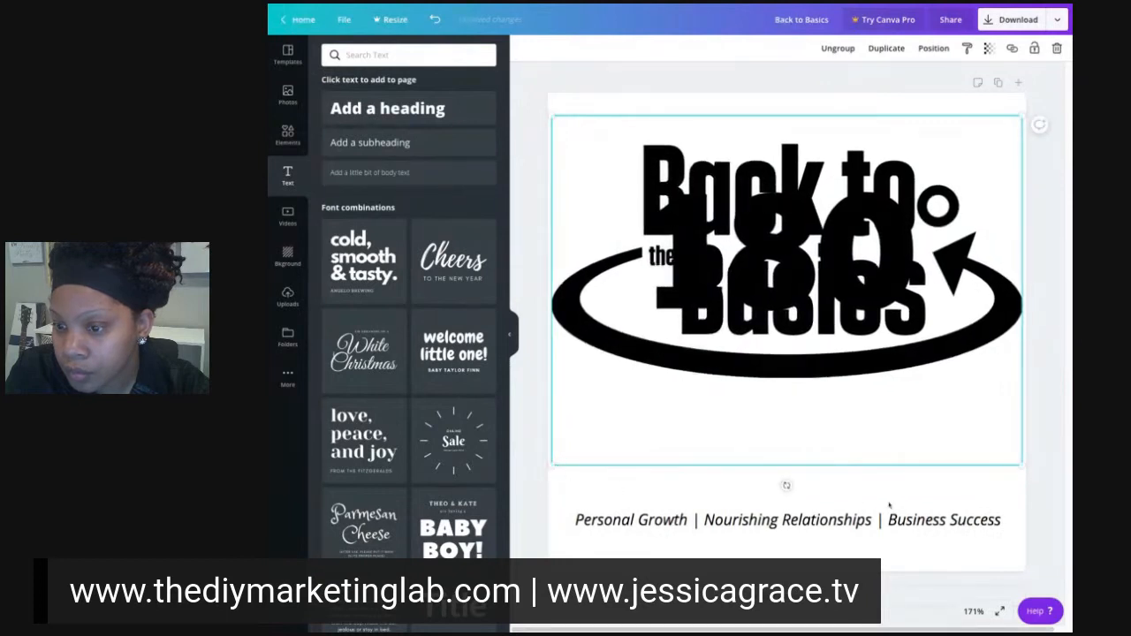
click(1052, 501)
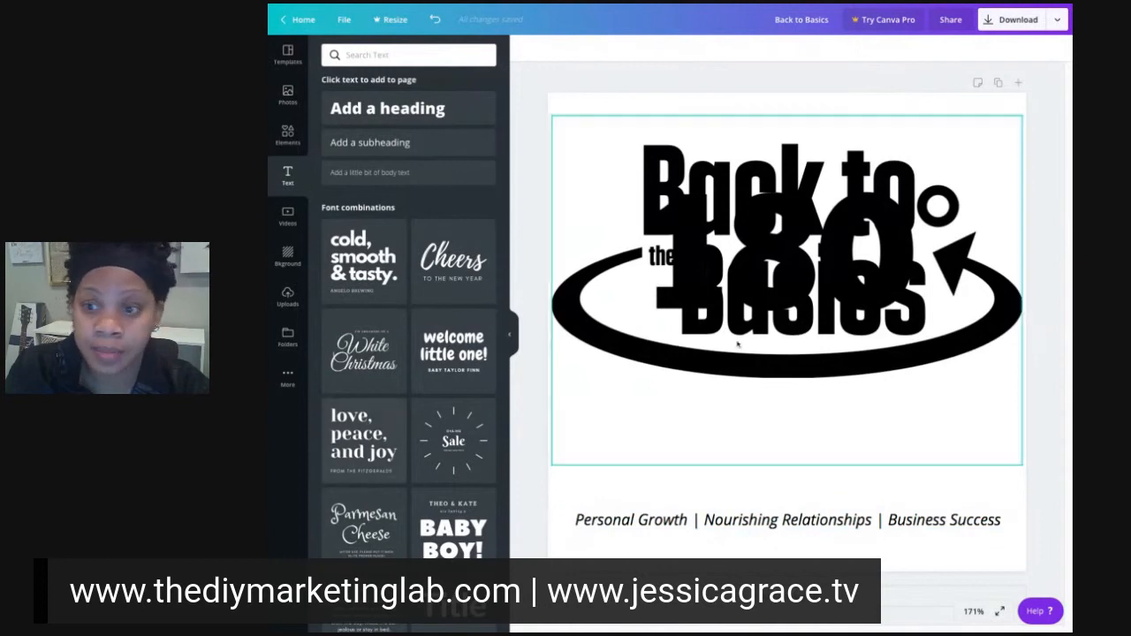
click(793, 263)
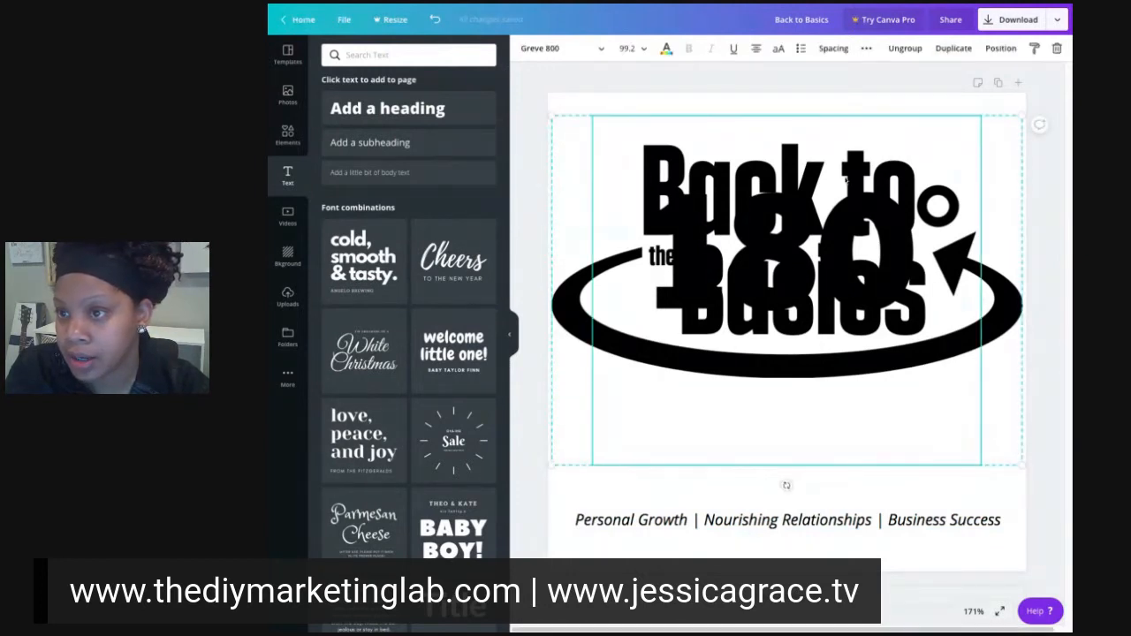
click(1014, 52)
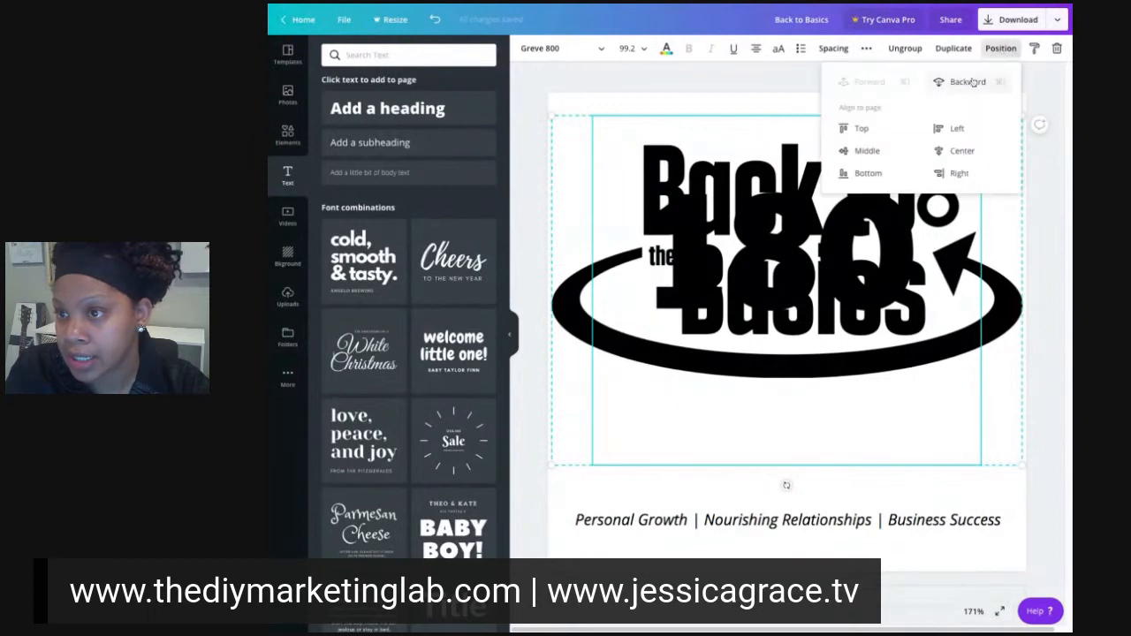
click(781, 273)
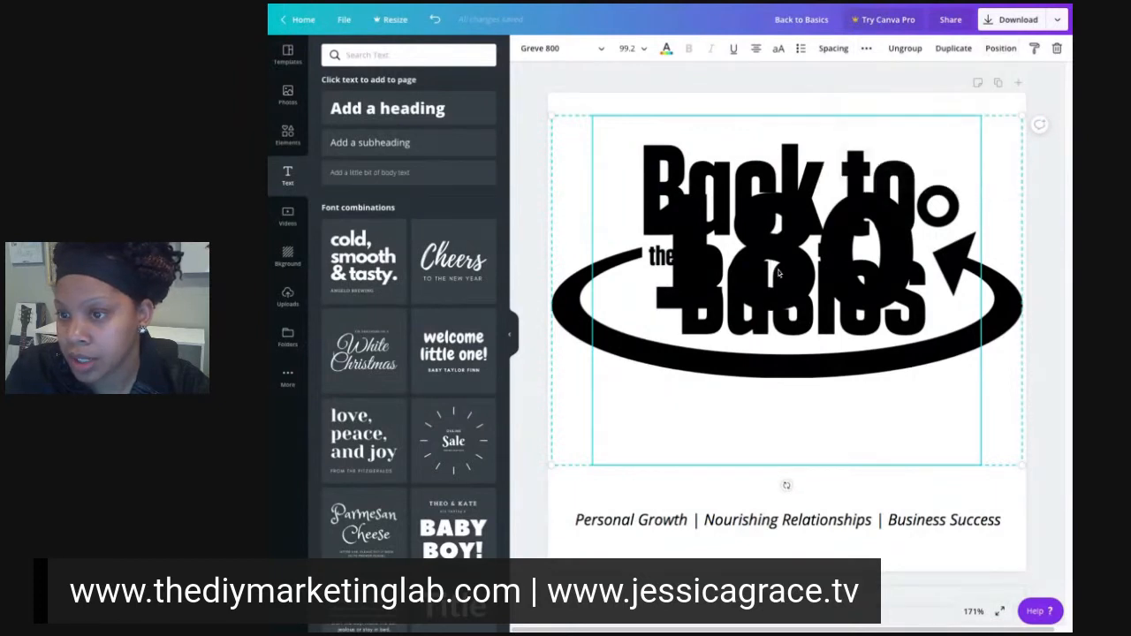
click(1048, 285)
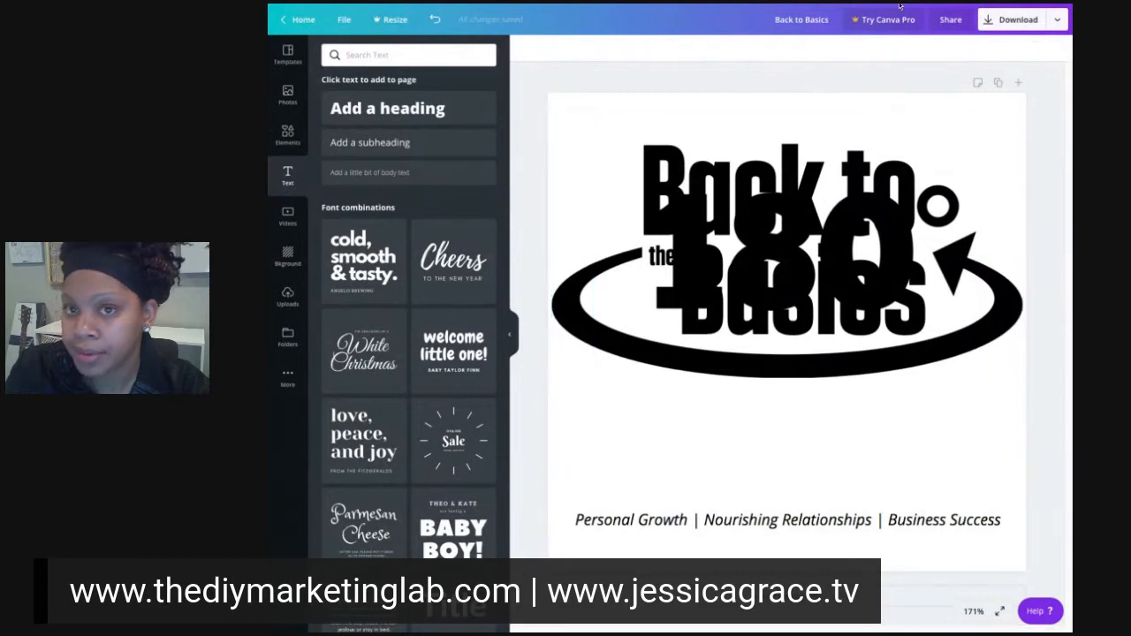
Step: Undo the logo enlargement and the grouping of its elements
click(434, 20)
click(434, 19)
click(434, 19)
click(434, 19)
click(434, 20)
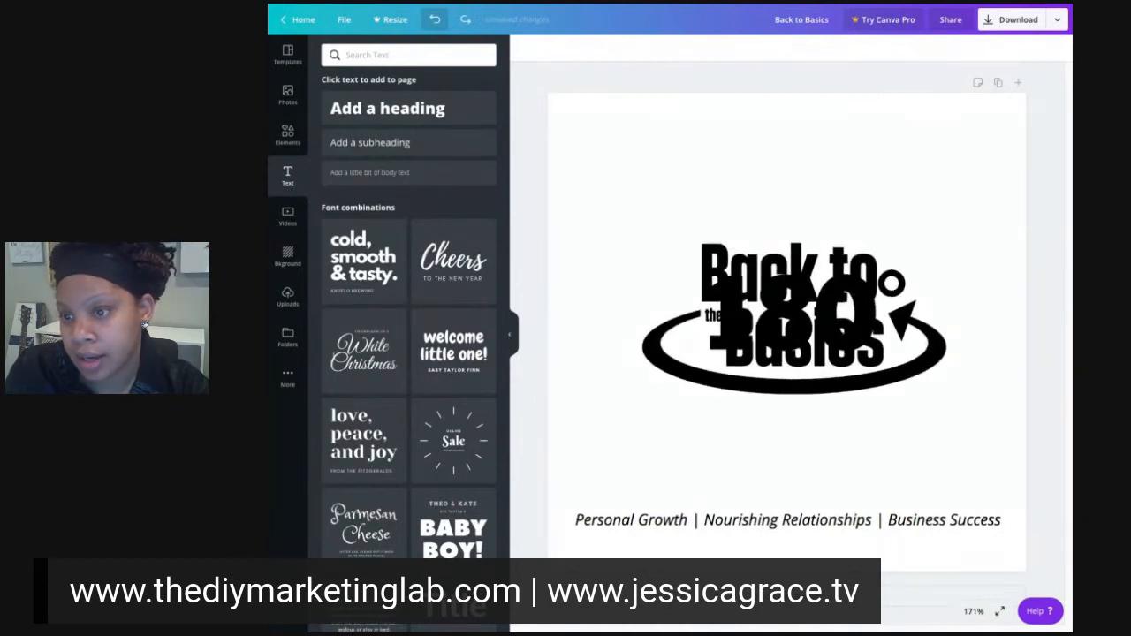
click(434, 20)
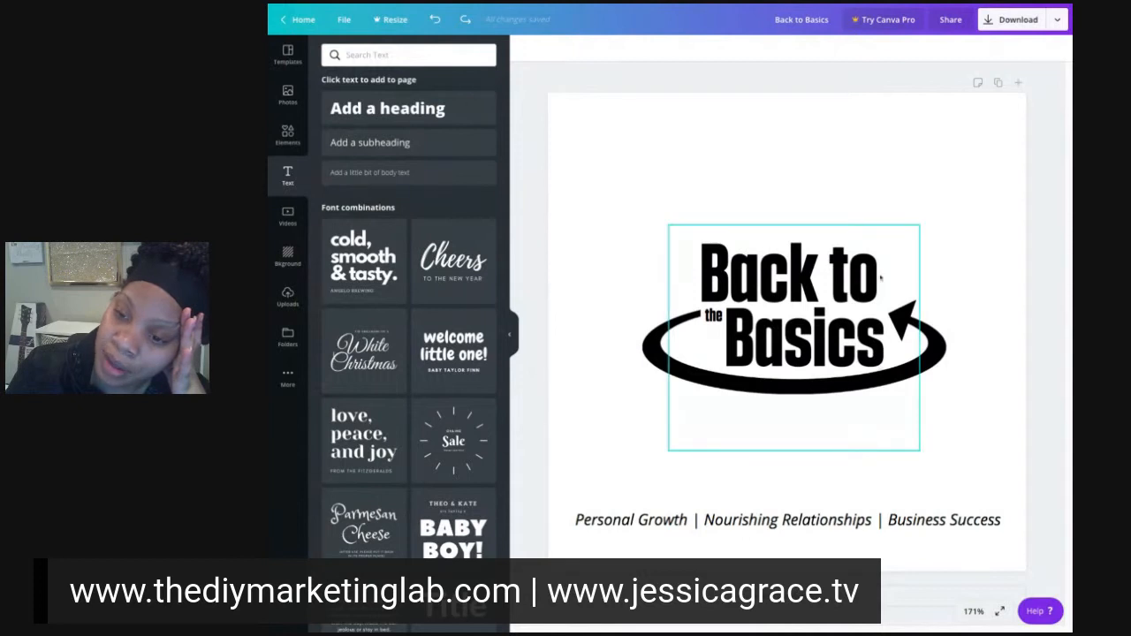
click(899, 273)
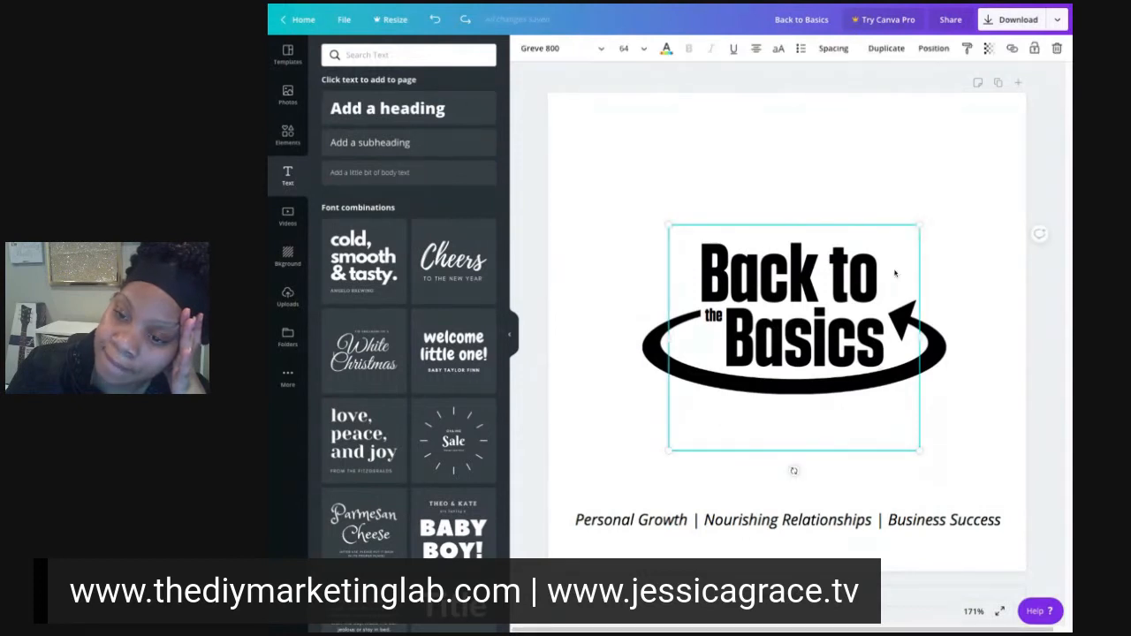
click(774, 314)
click(826, 316)
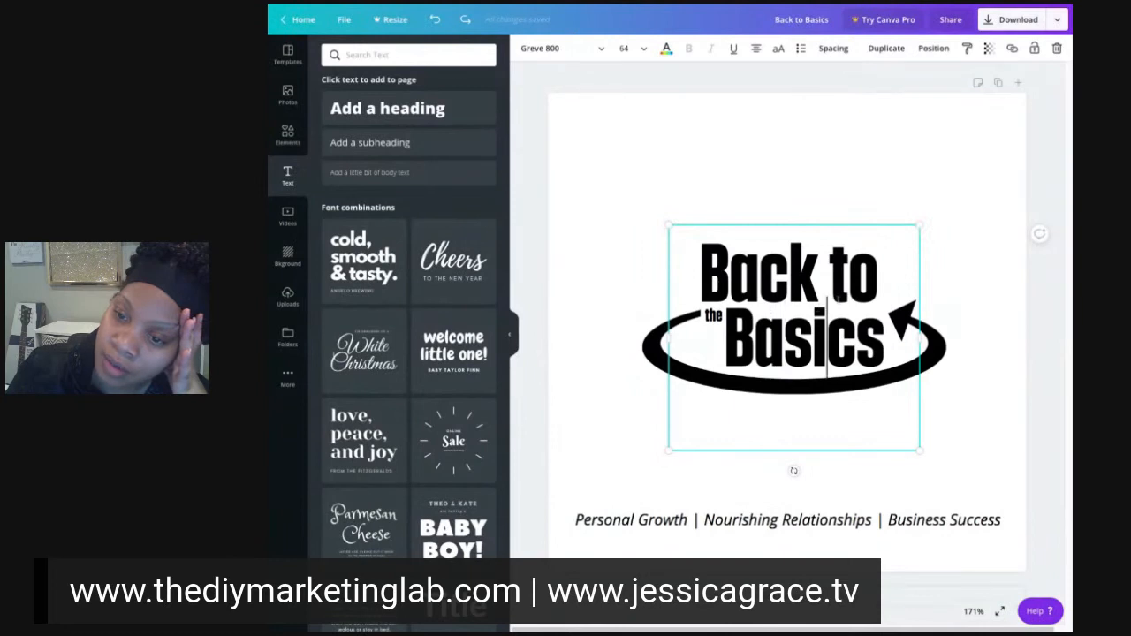
click(980, 435)
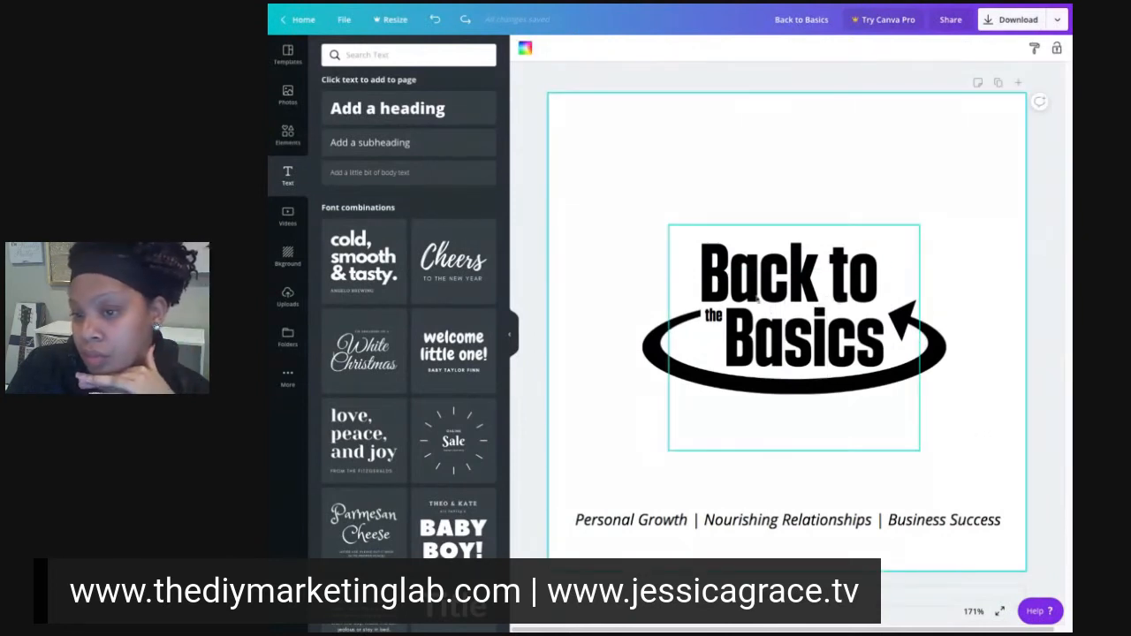
Step: Select the "Back to Basics" text, the word "the" and the curved arrow together, and enlarge them to span the page width
click(709, 259)
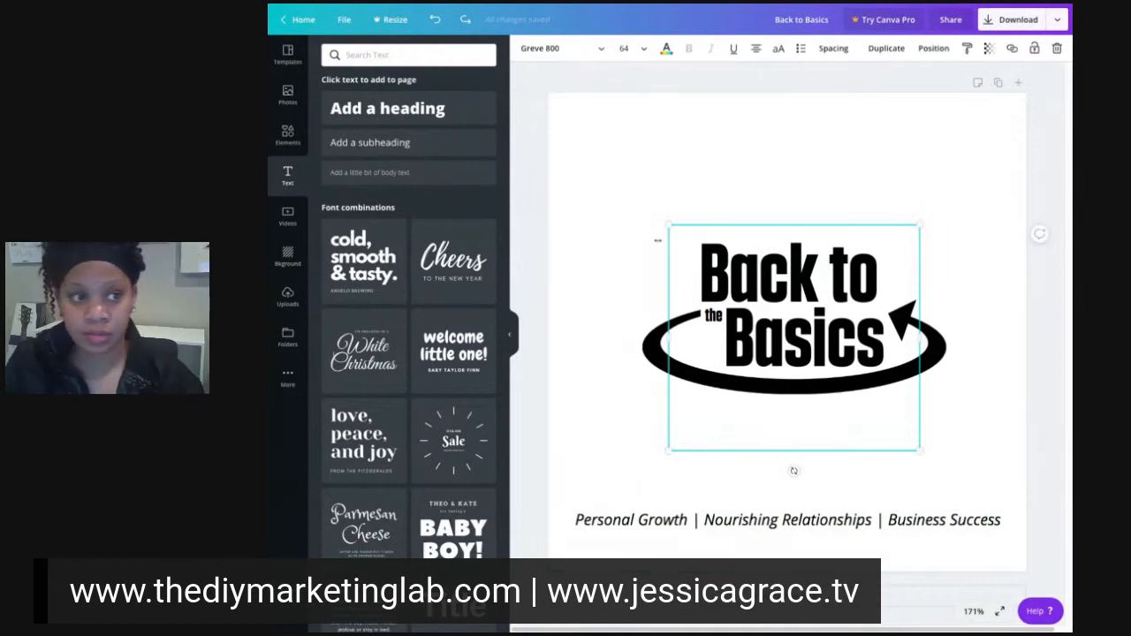
shift+click(708, 315)
click(709, 316)
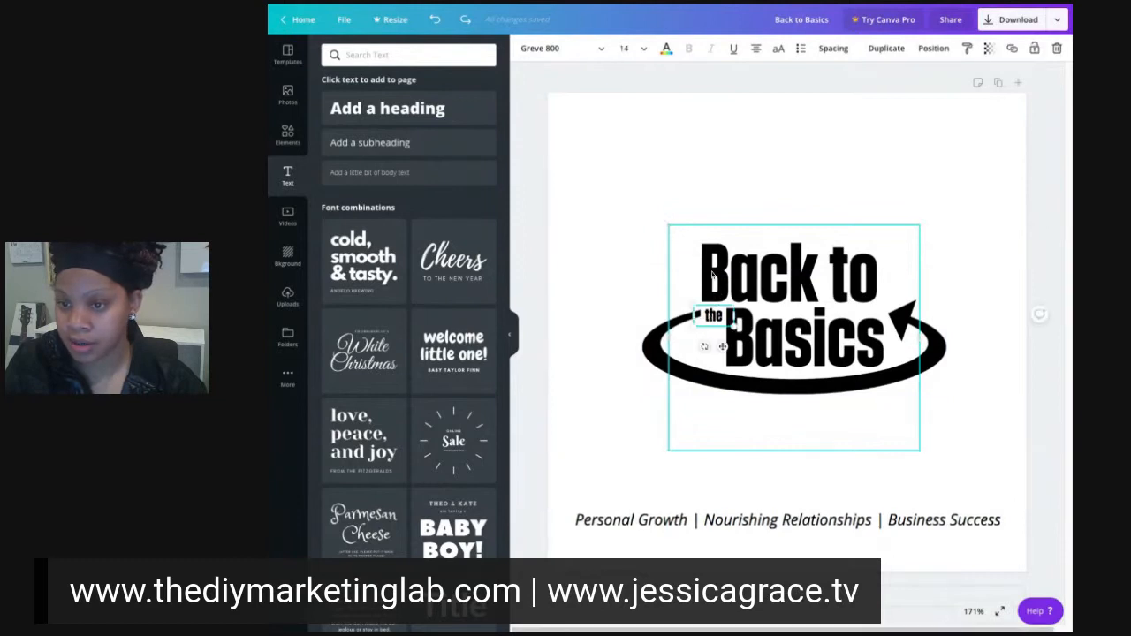
shift+click(713, 270)
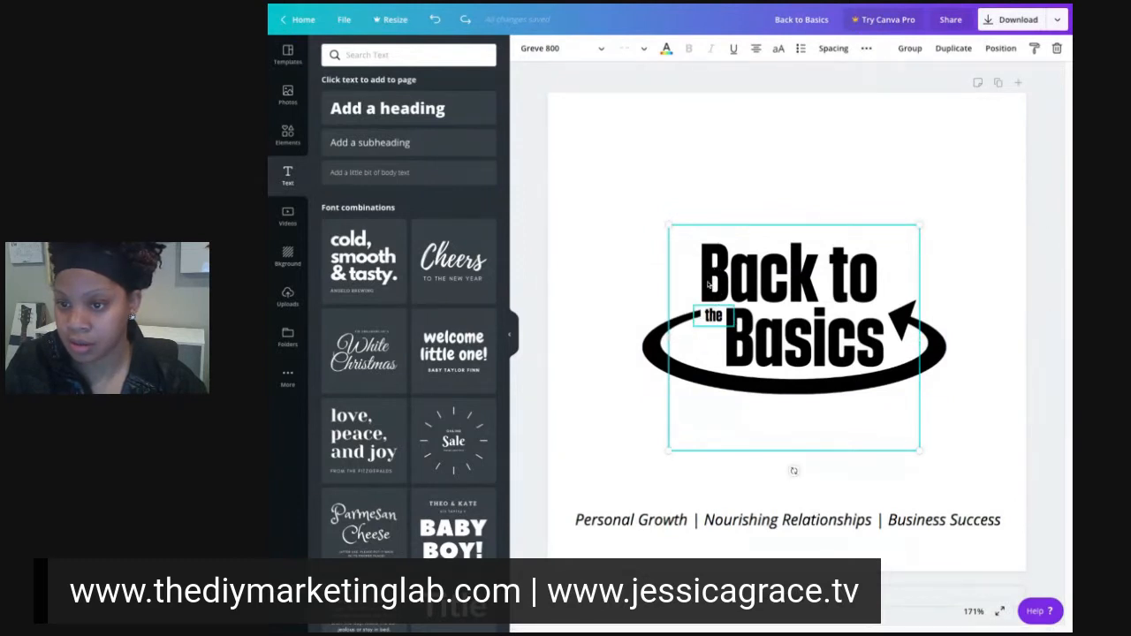
shift+click(651, 353)
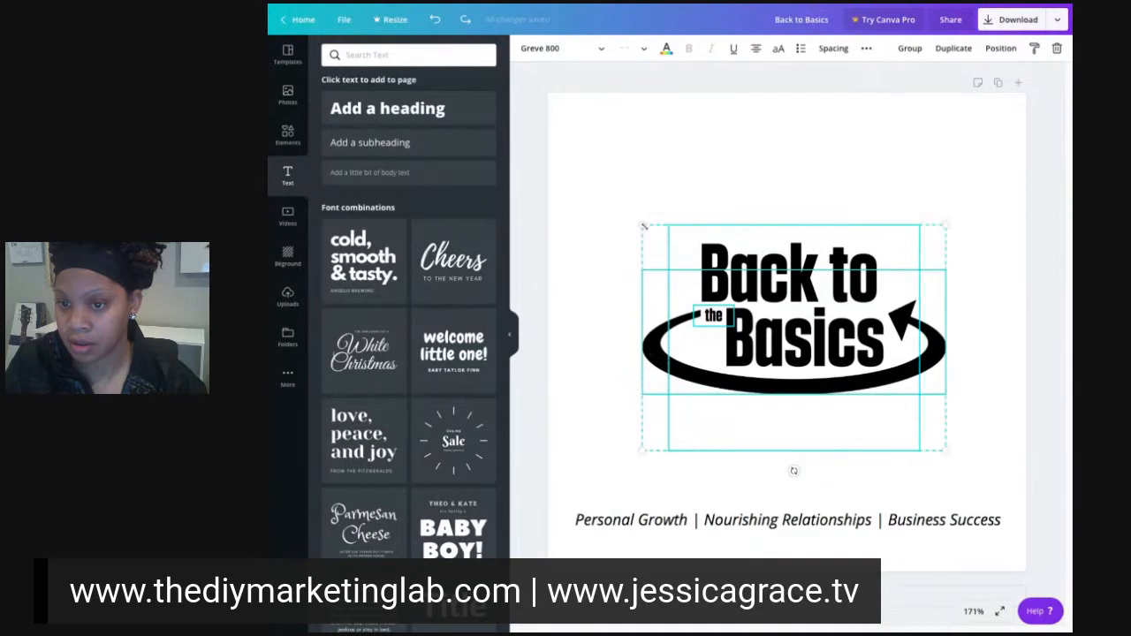
drag(644, 227, 555, 161)
drag(951, 161, 1021, 106)
drag(555, 104, 555, 103)
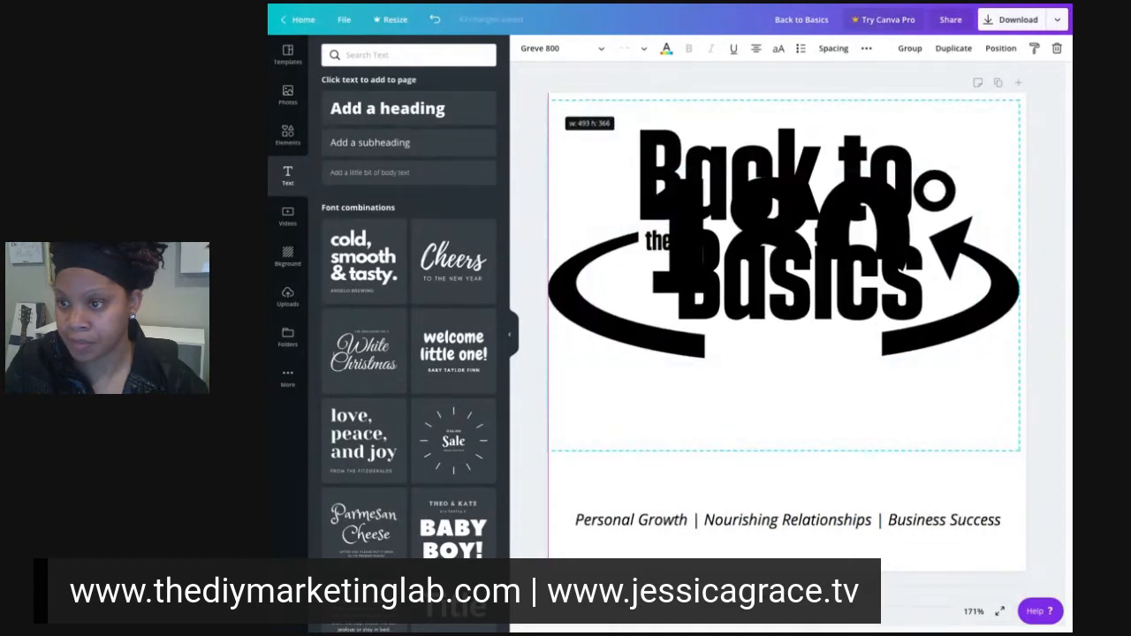
drag(940, 123, 940, 123)
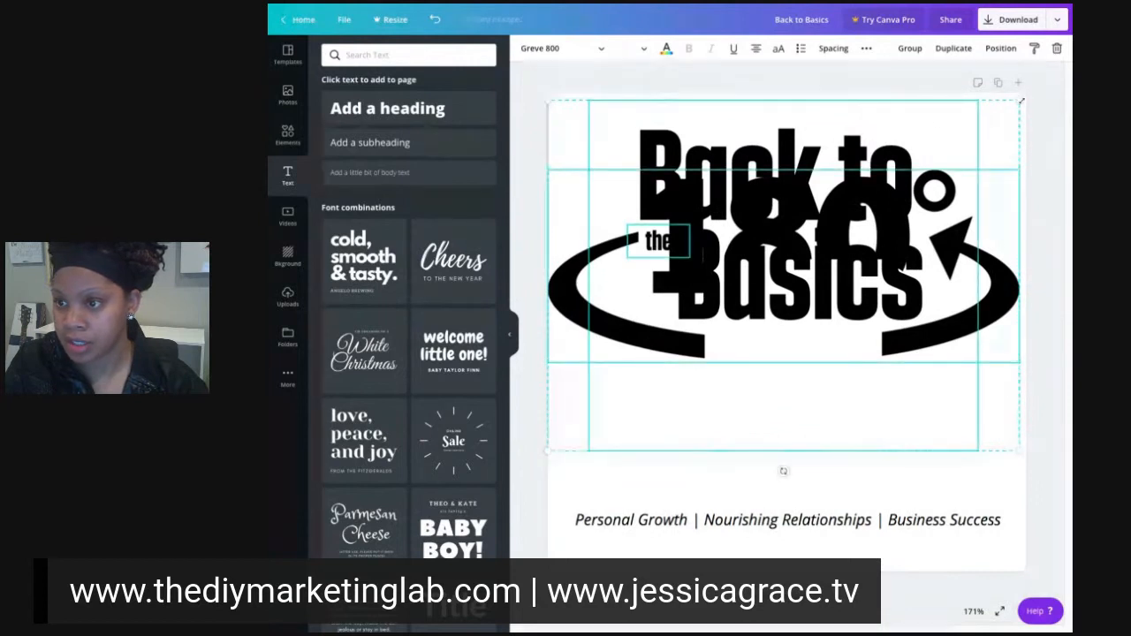
drag(1022, 103, 1024, 98)
drag(549, 451, 549, 451)
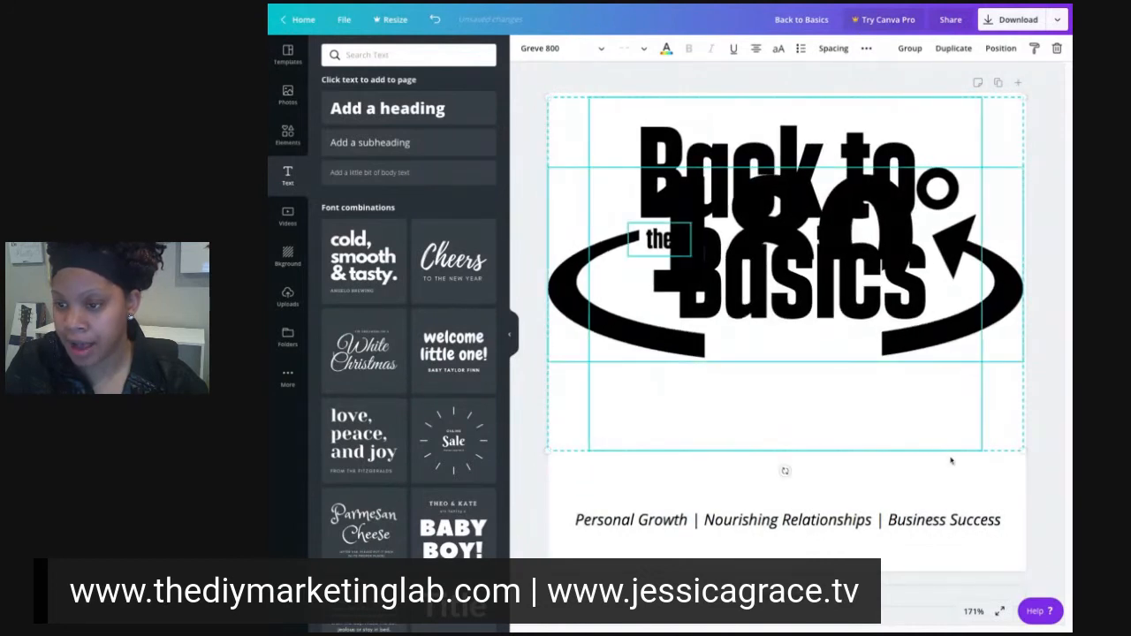
click(1004, 488)
Step: Send the enlarged "Back to Basics" text to the back of the layer order
click(770, 354)
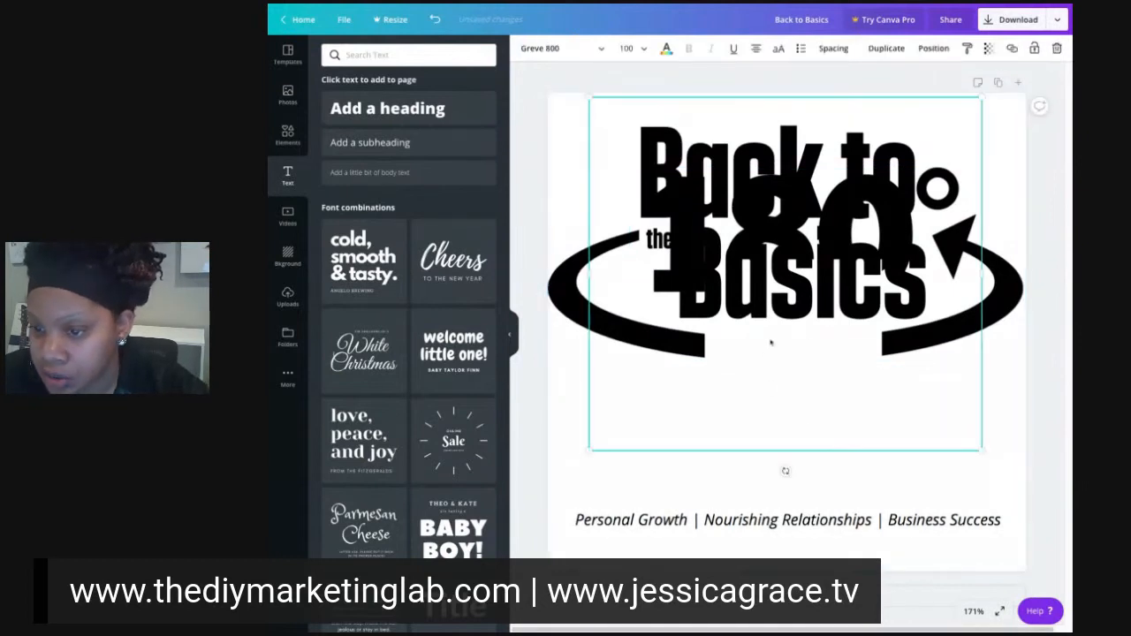
right_click(965, 146)
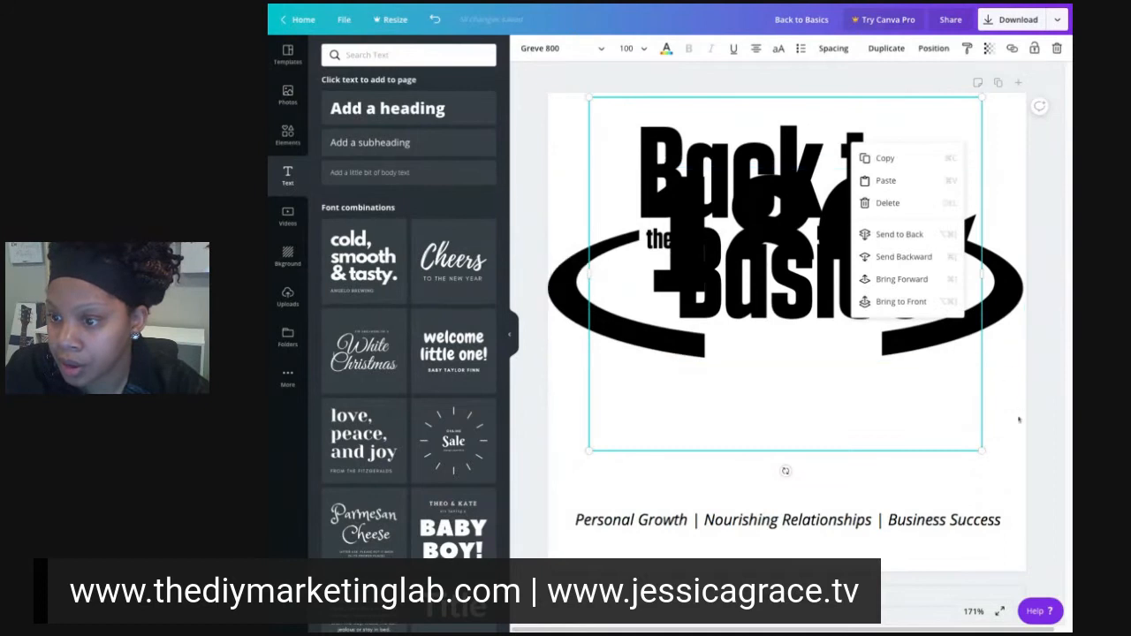
click(1021, 412)
click(808, 333)
click(800, 312)
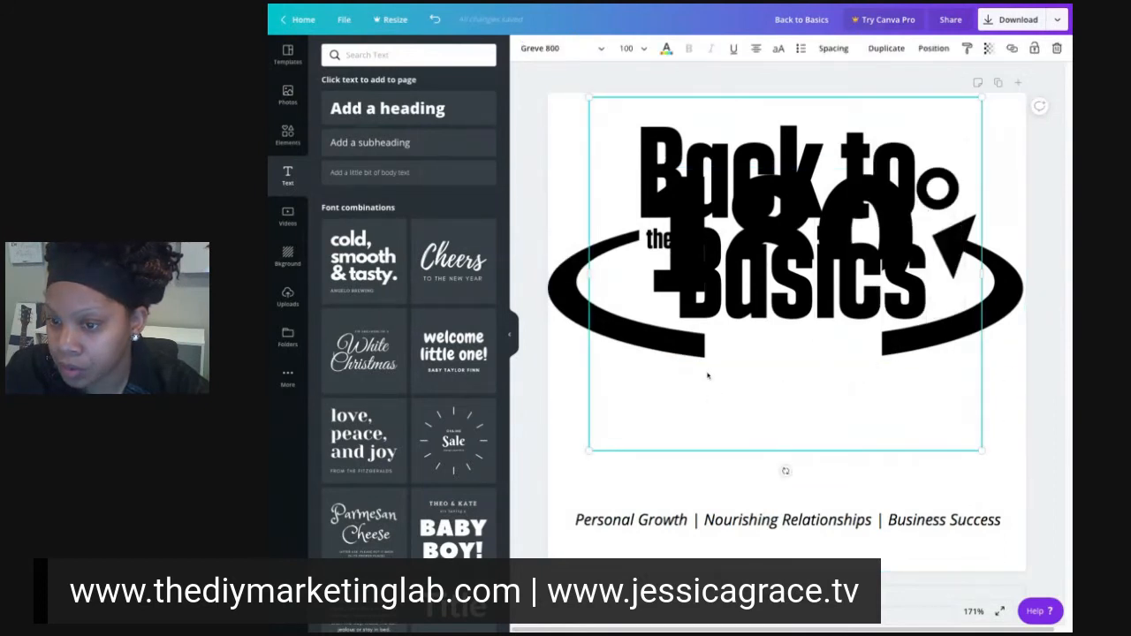
right_click(695, 431)
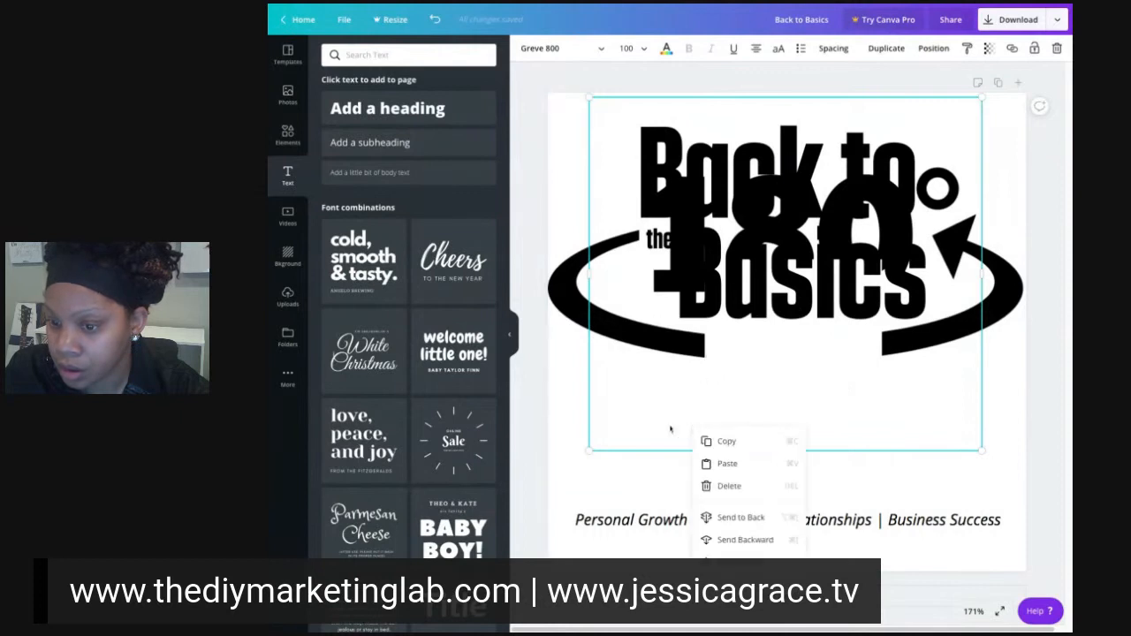
click(742, 518)
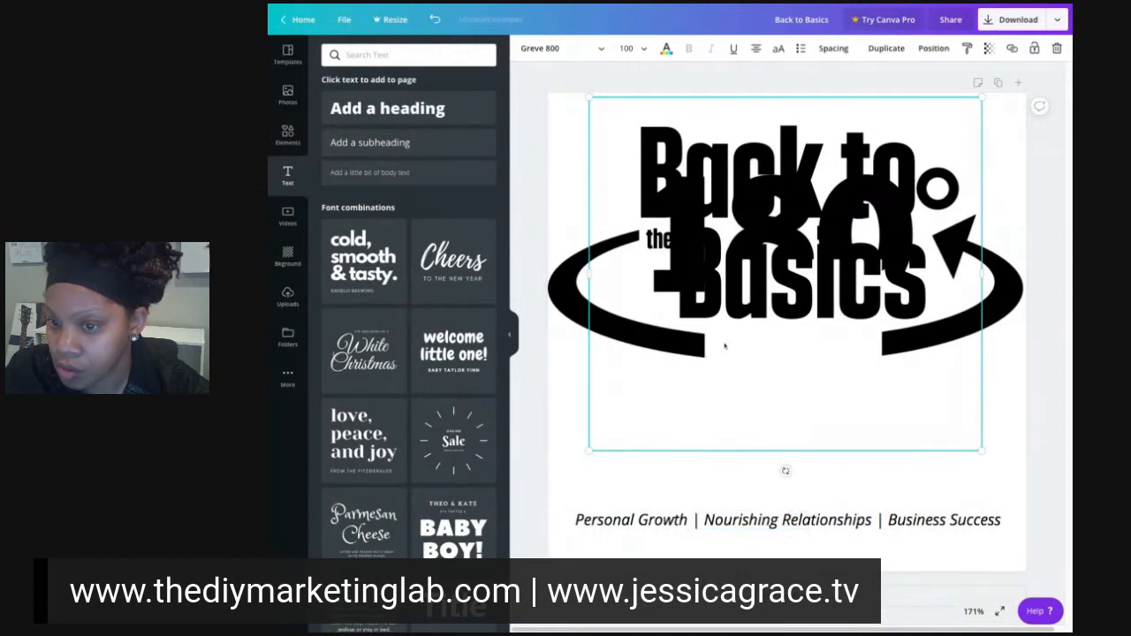
right_click(730, 440)
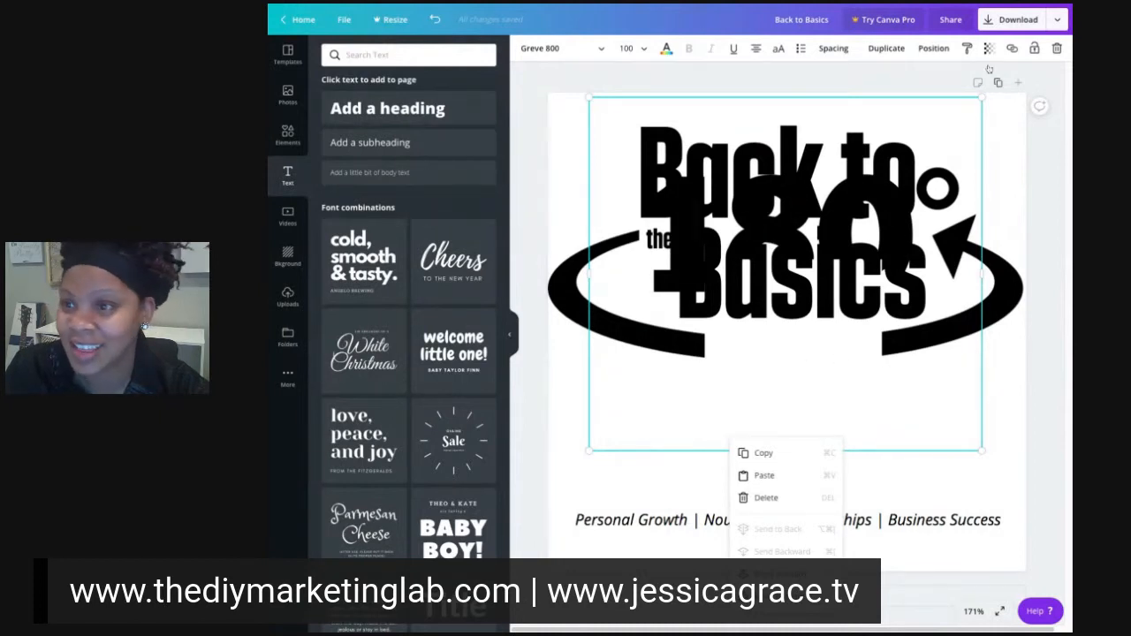
click(935, 50)
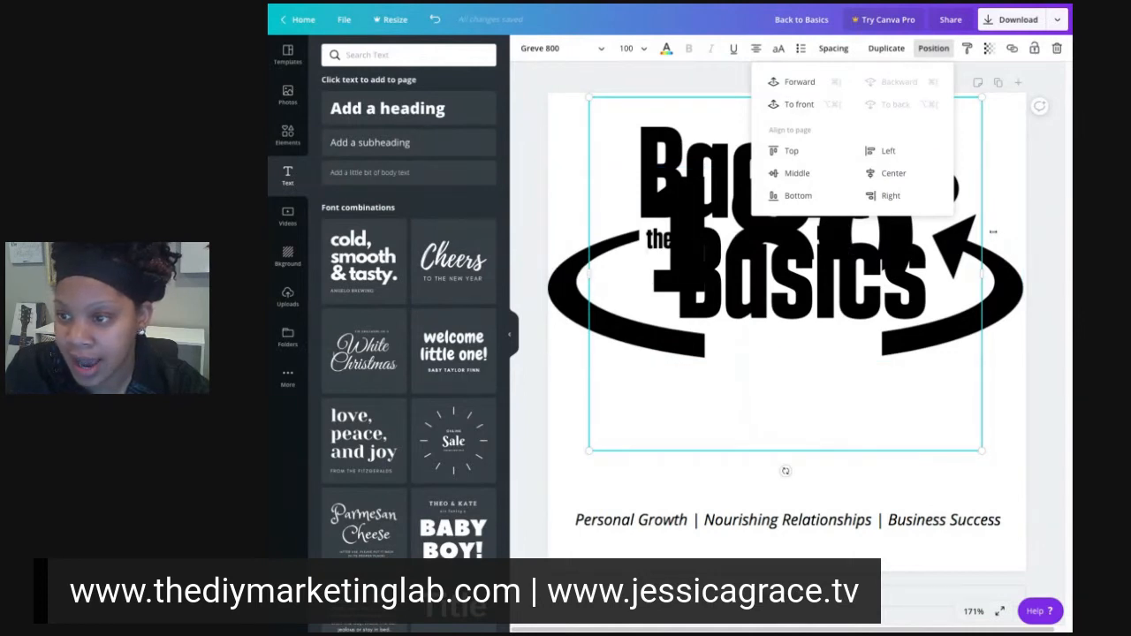
click(871, 297)
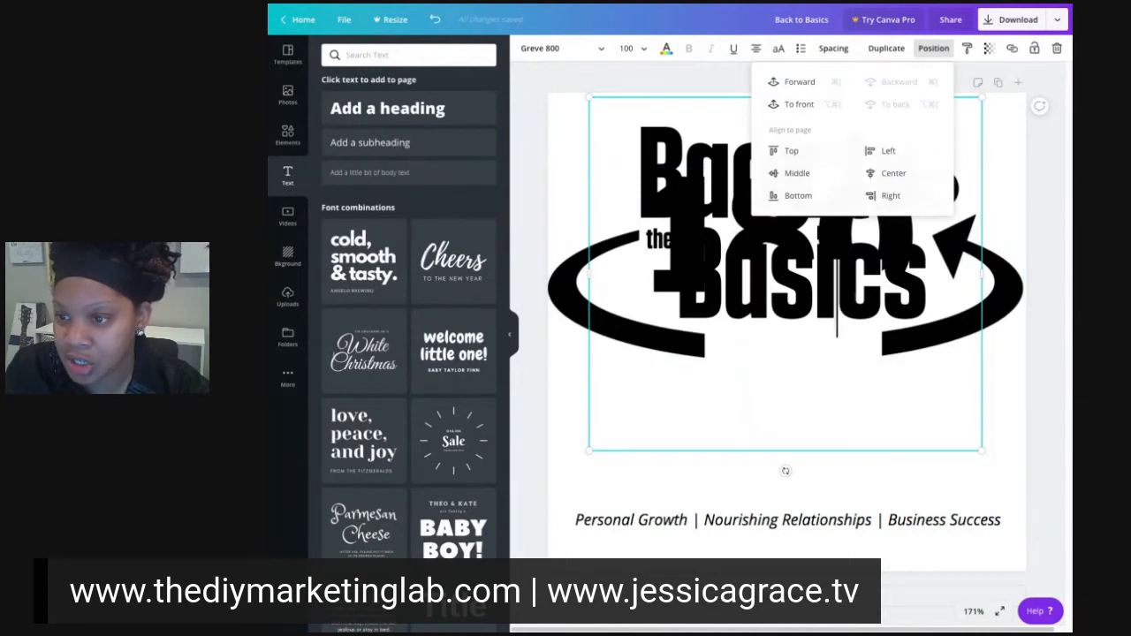
click(1003, 380)
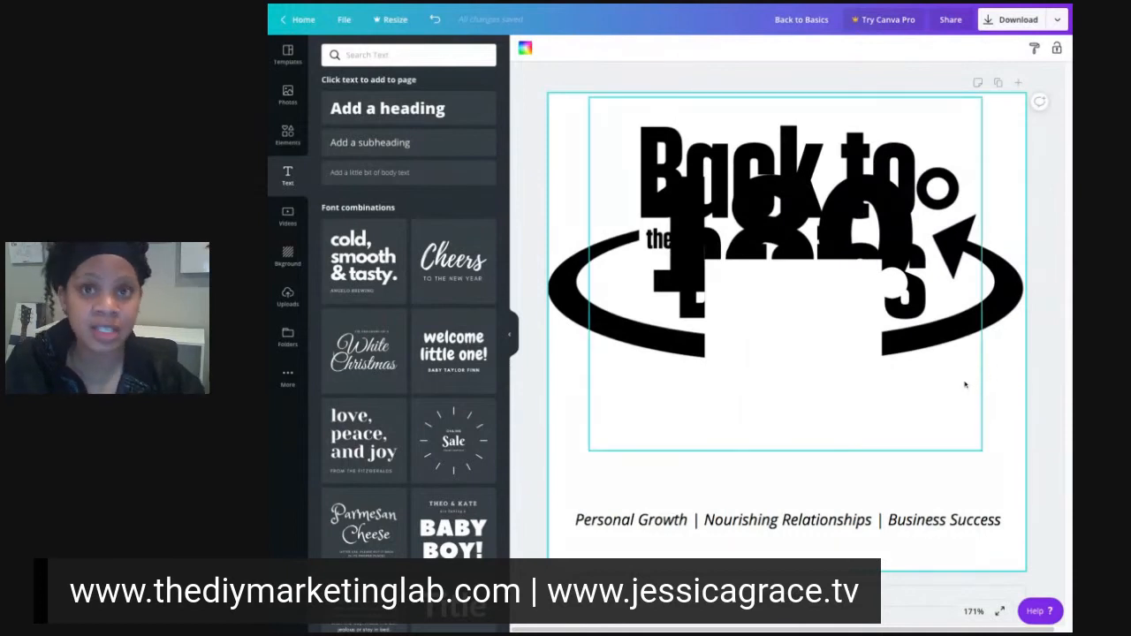
Step: Move the white rectangle up over the "180" and stretch its right, bottom and left edges to cover the digits
click(855, 332)
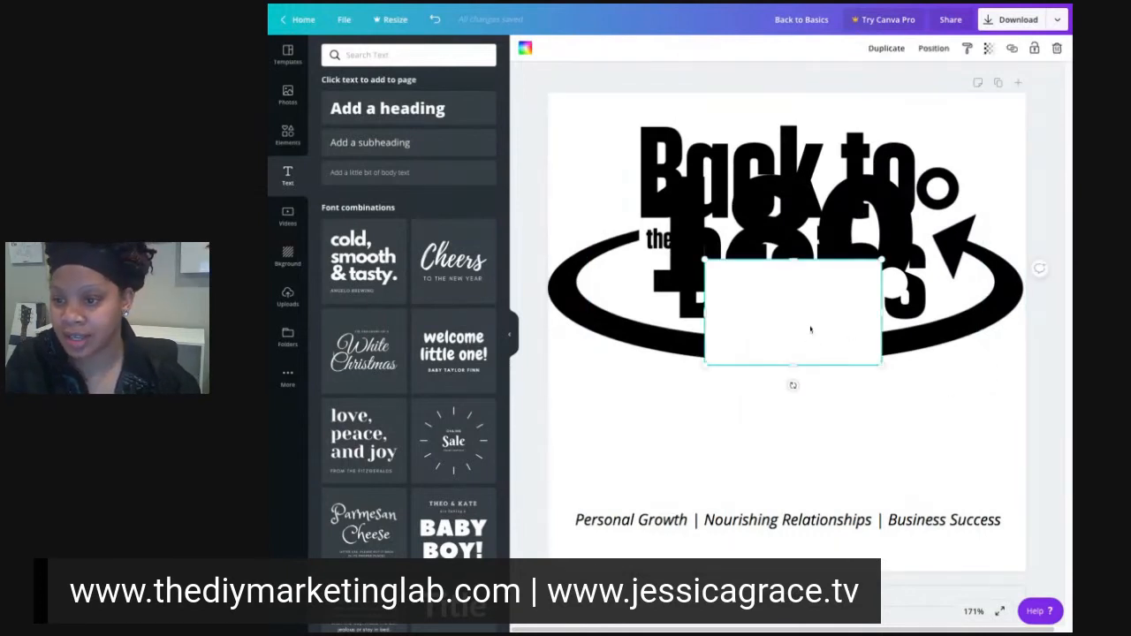
drag(807, 313, 766, 221)
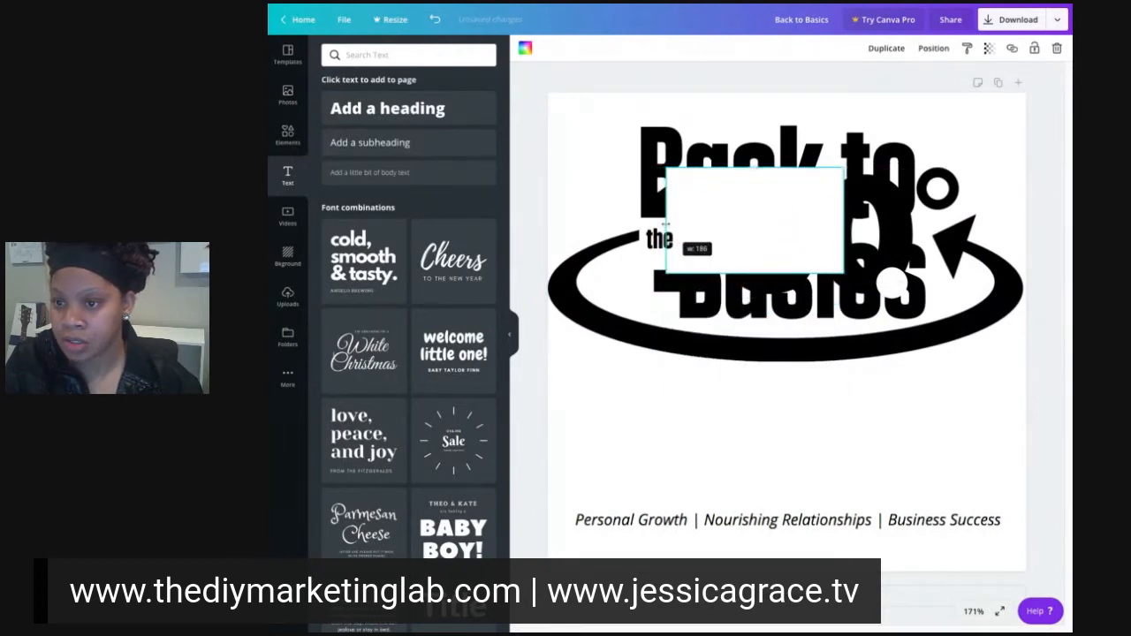
drag(846, 221, 922, 222)
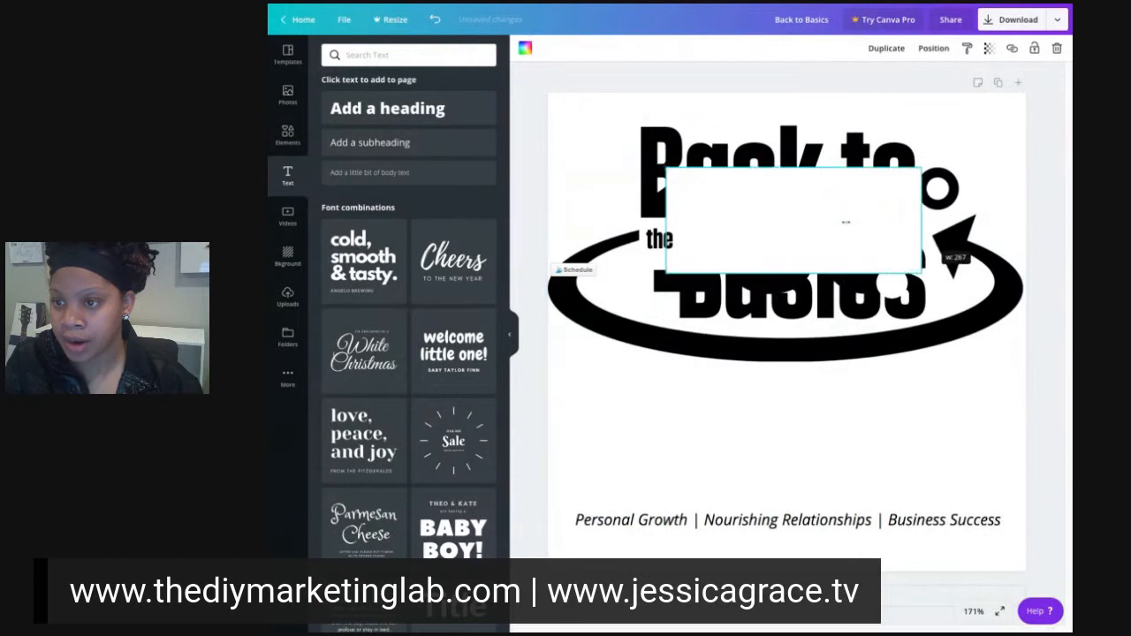
drag(793, 272, 793, 307)
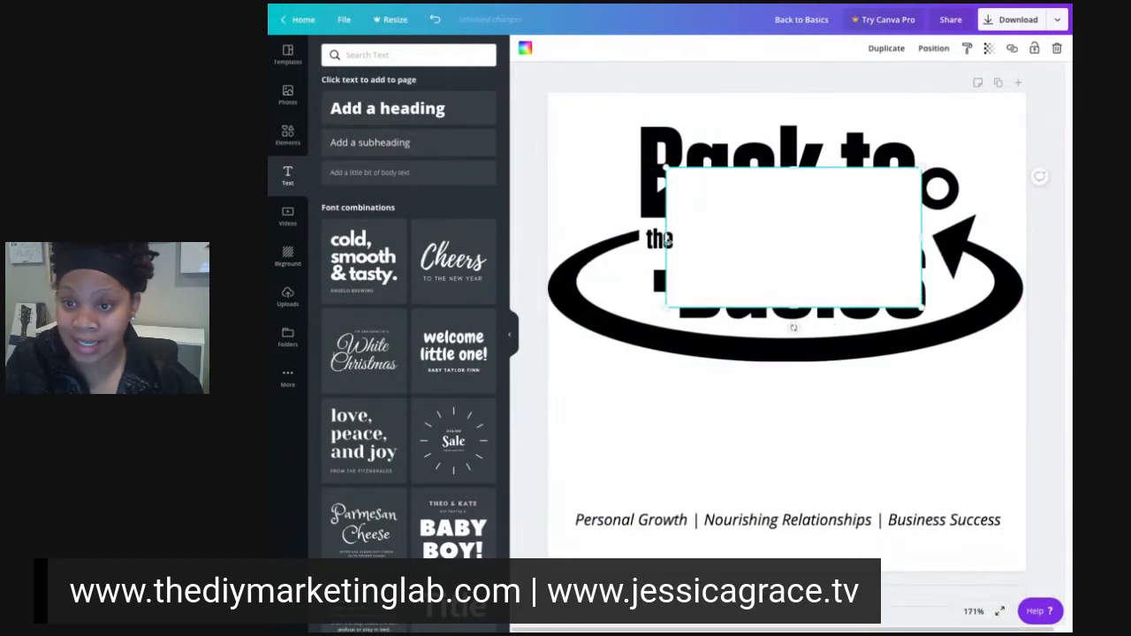
drag(668, 240, 660, 240)
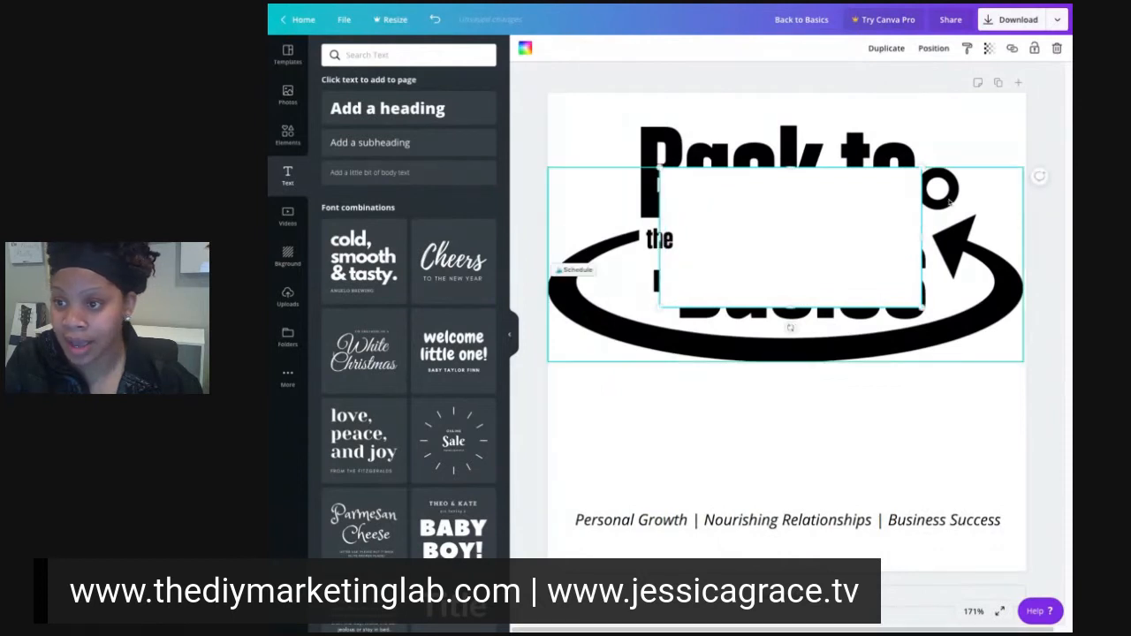
Step: Try shifting the white rectangle backward, forward and to the front of the layer order
right_click(899, 206)
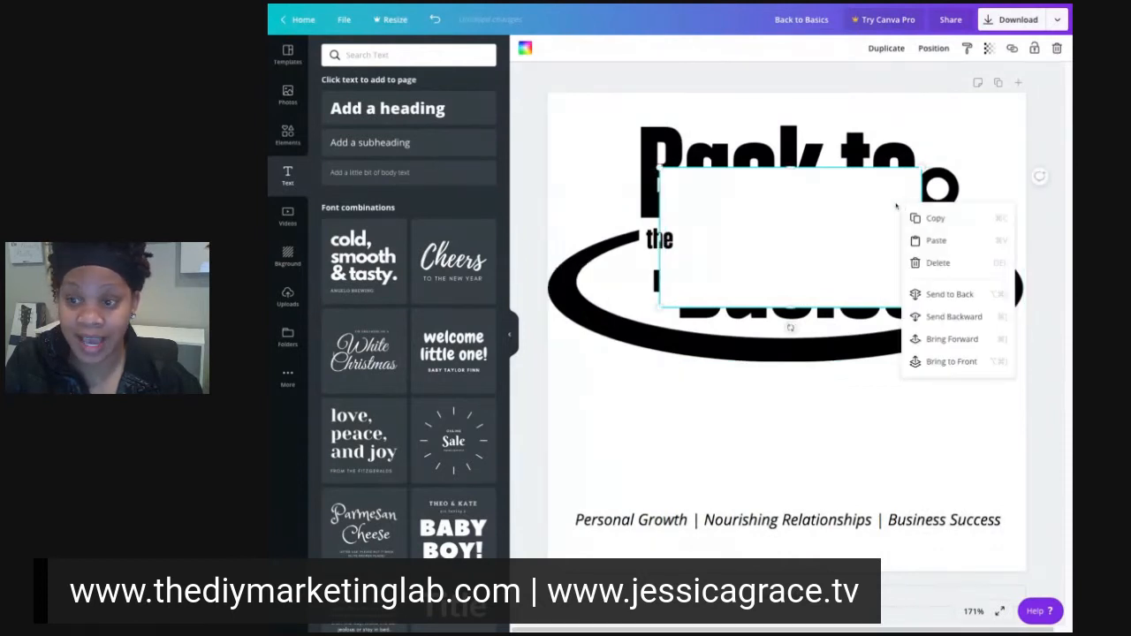
click(963, 325)
right_click(767, 260)
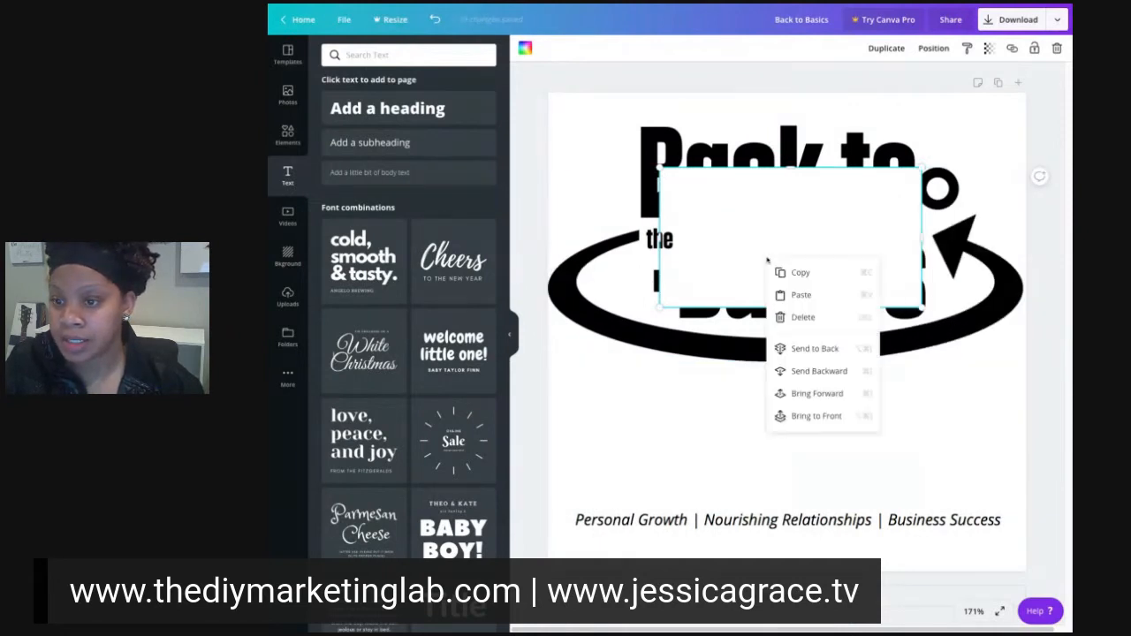
click(840, 397)
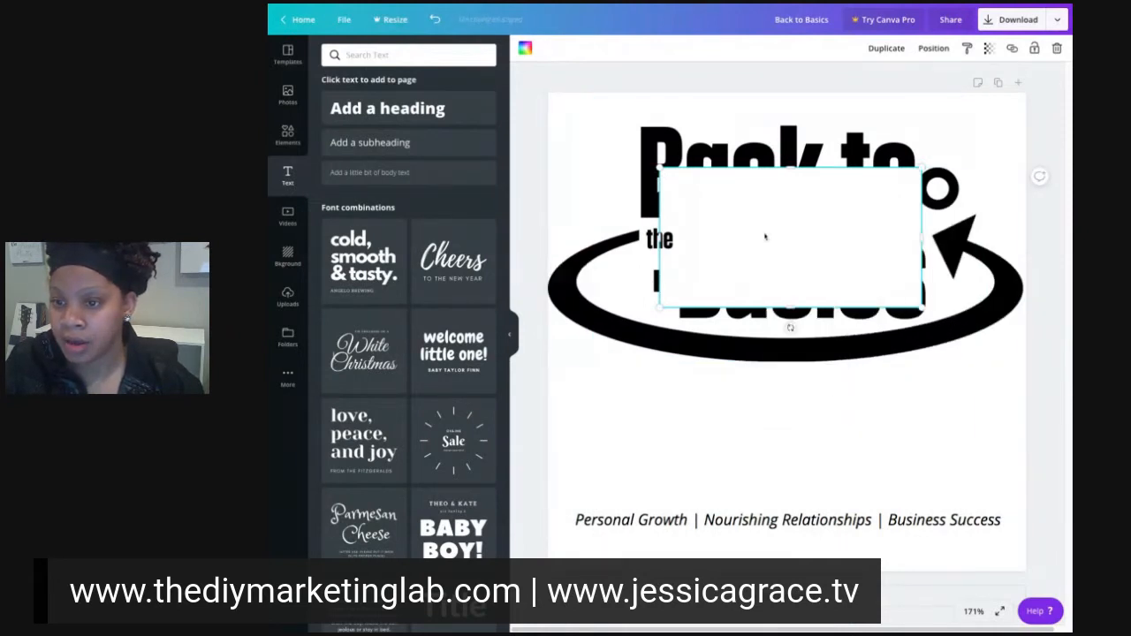
right_click(764, 235)
click(818, 393)
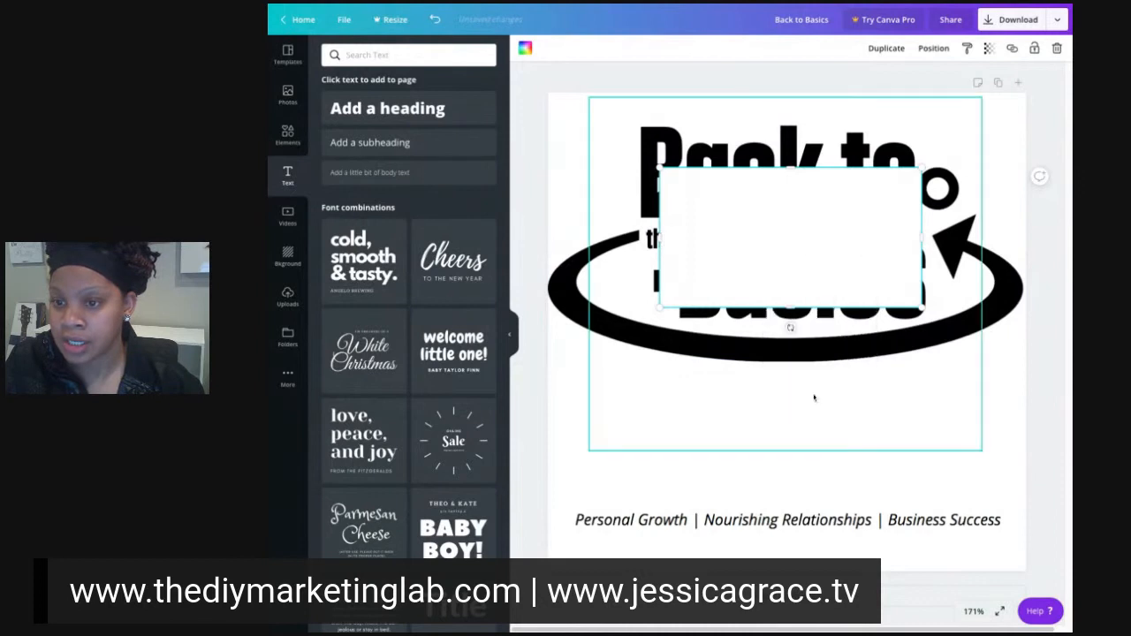
Step: Send the white rectangle backward layer by layer, and bring it forward one level to sit just above the "180" graphic
right_click(730, 252)
click(779, 363)
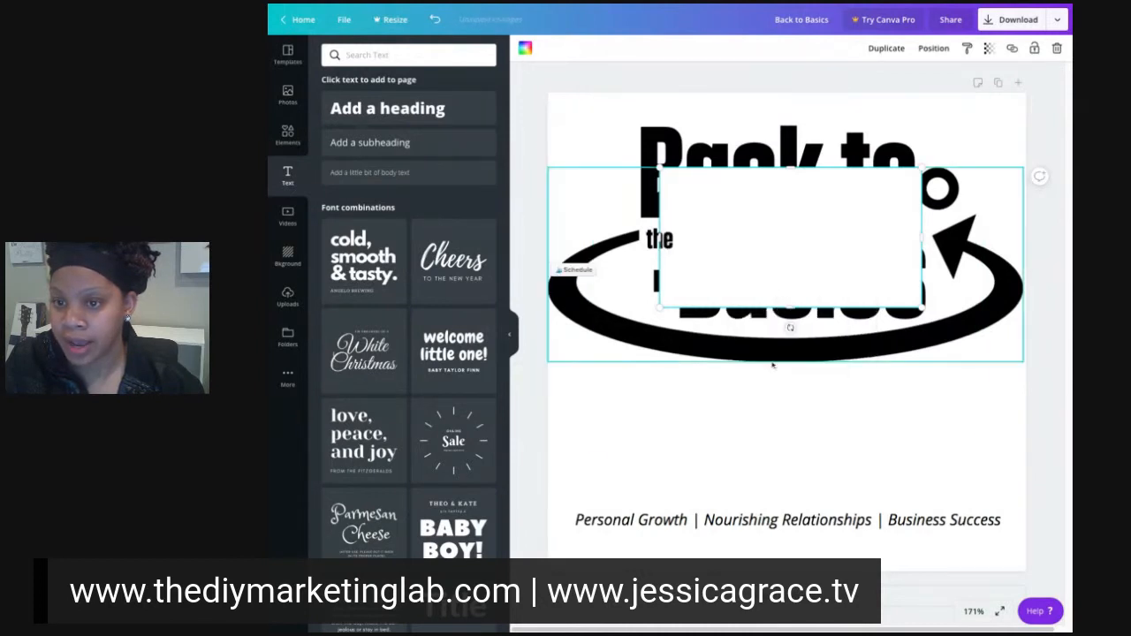
right_click(774, 277)
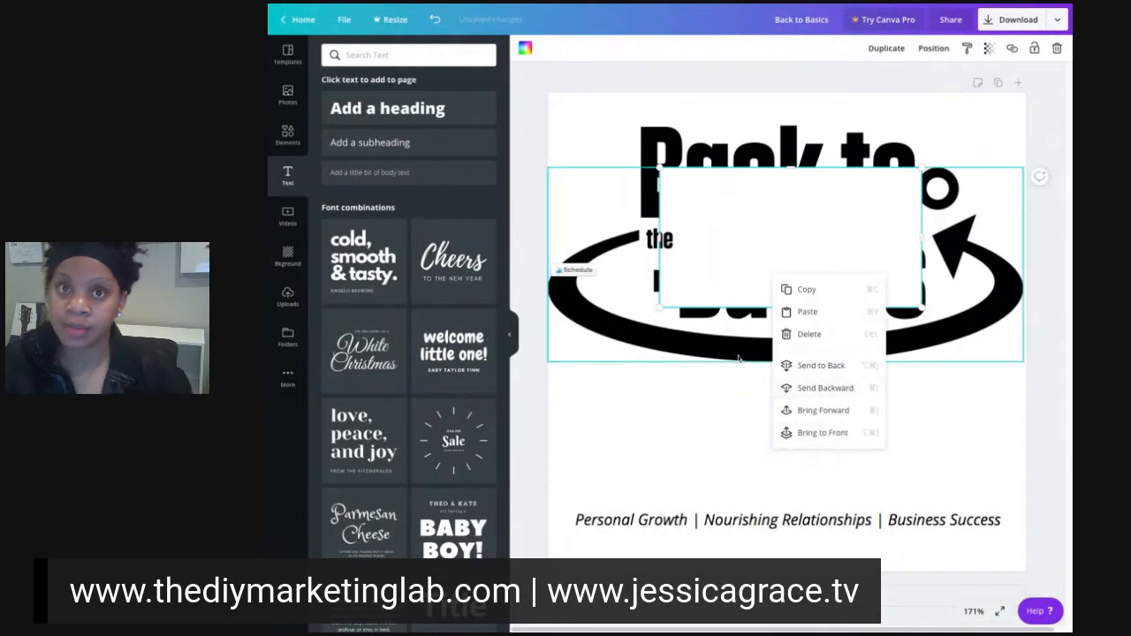
click(816, 389)
right_click(761, 230)
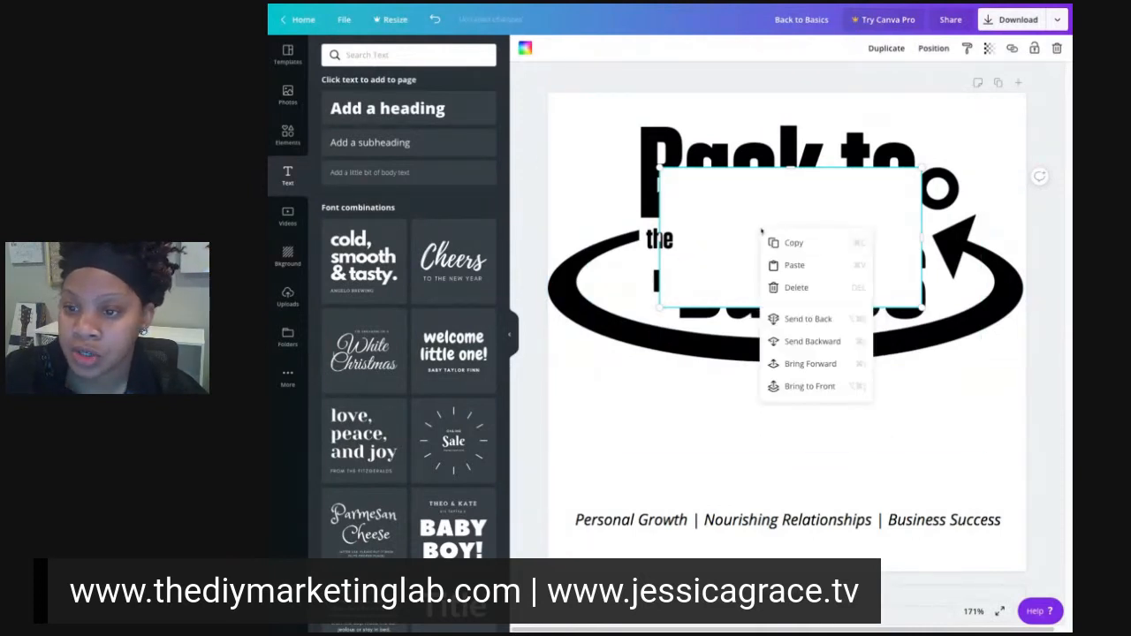
click(790, 343)
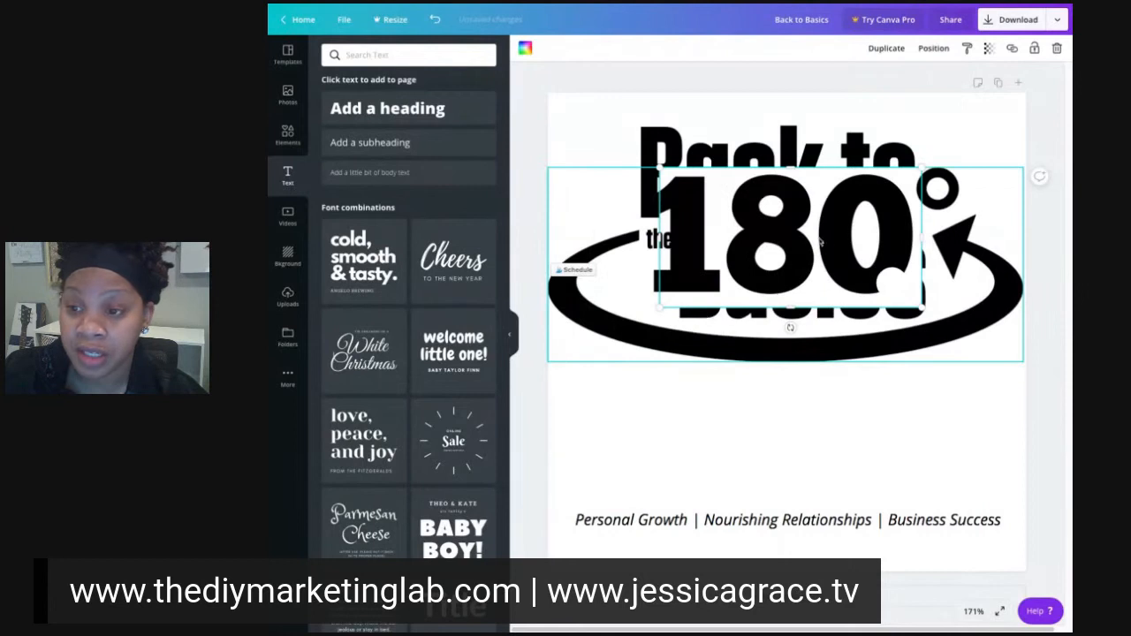
right_click(818, 175)
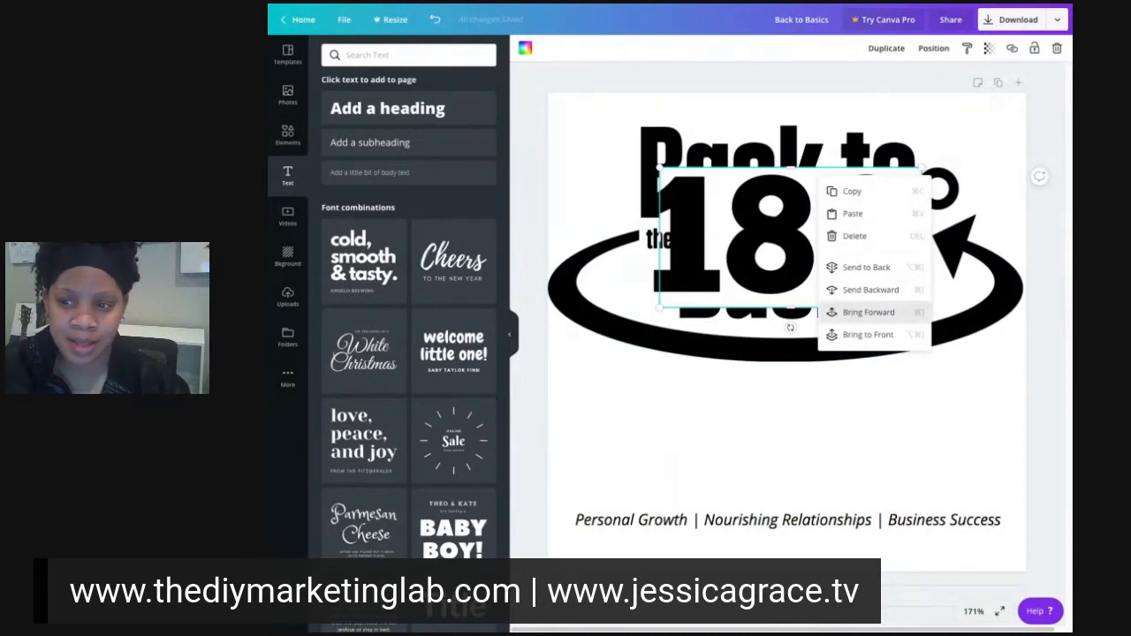
click(869, 312)
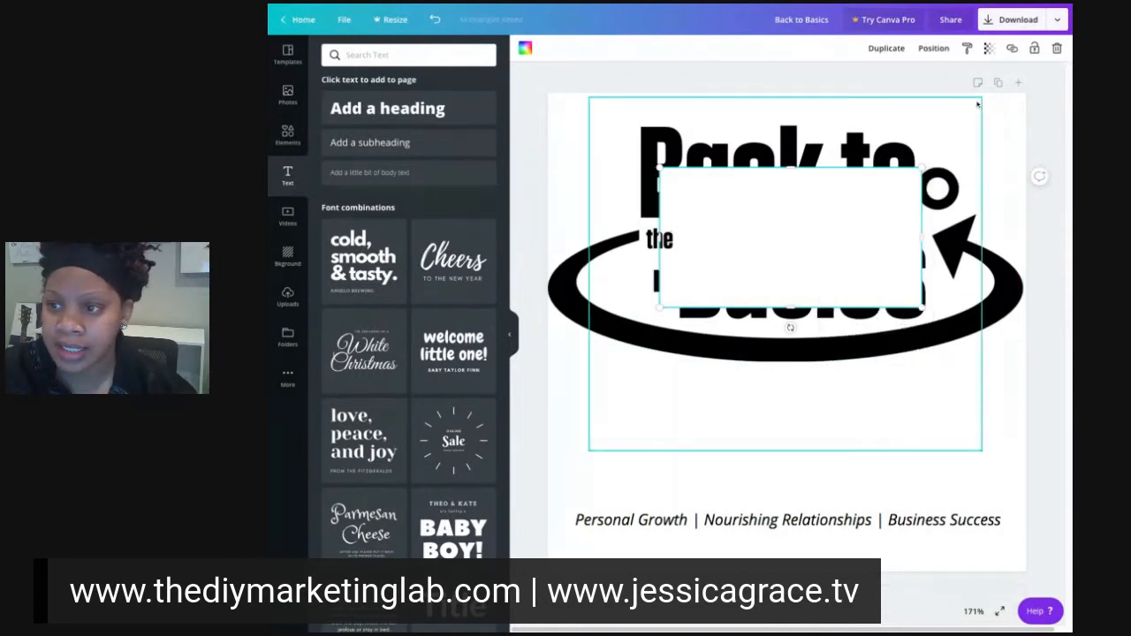
Step: Try to bring the "Back to Basics" text to the front of the layer order
click(995, 135)
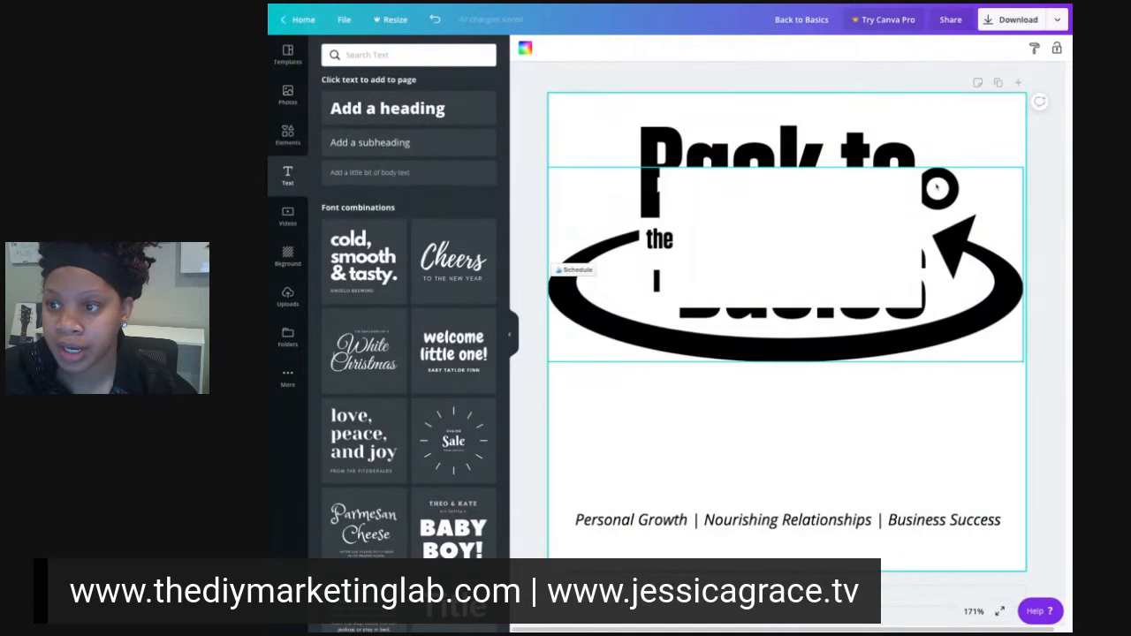
click(956, 141)
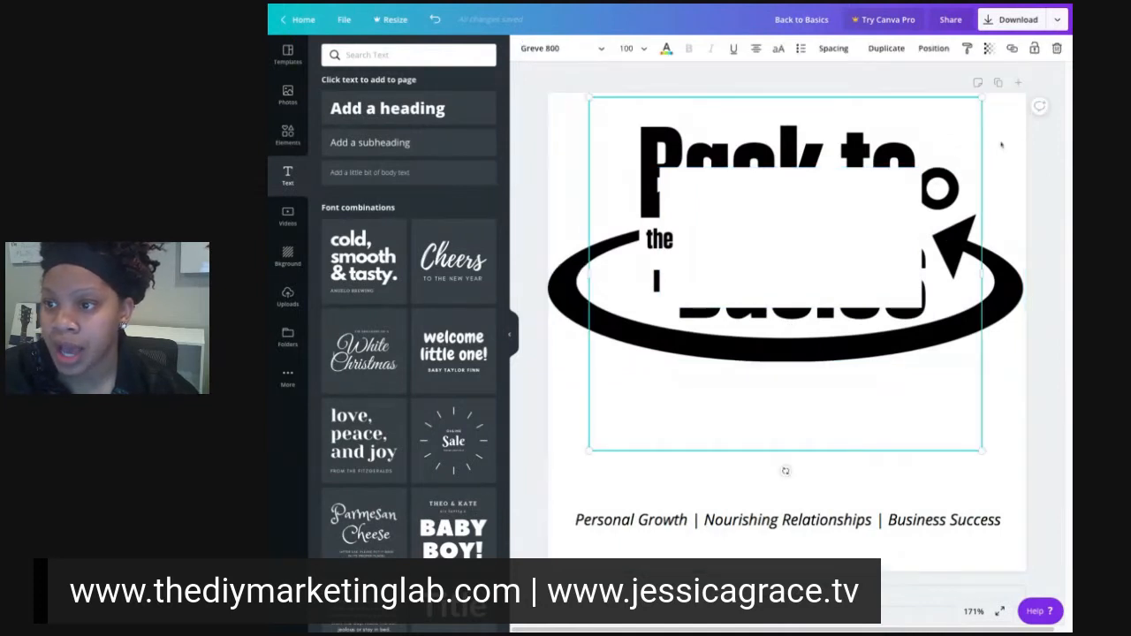
key(ctrl+])
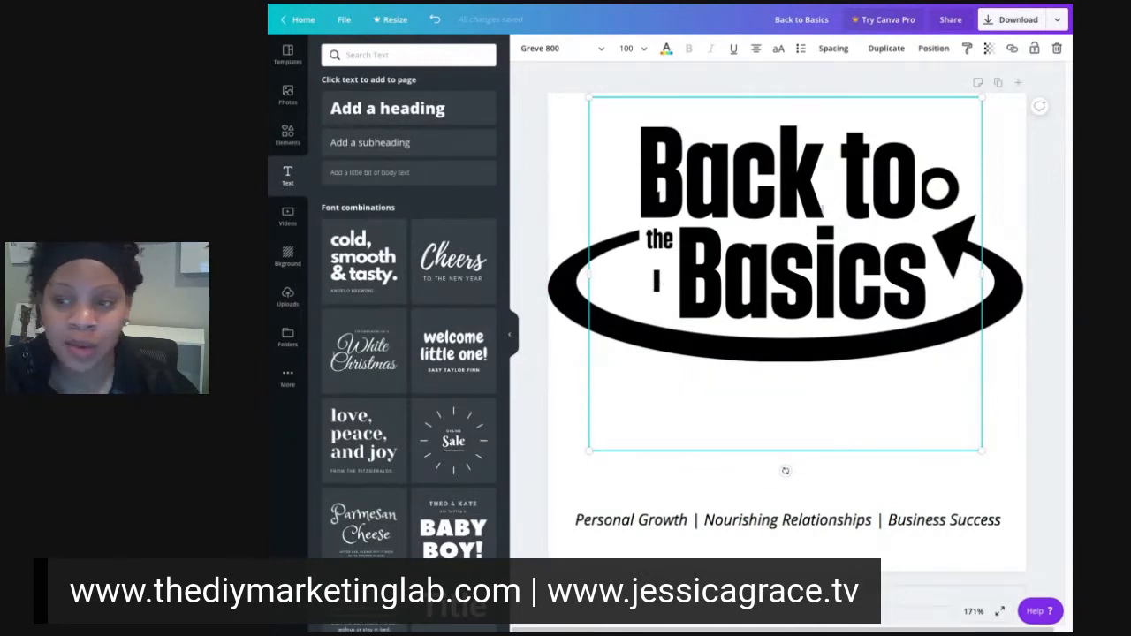
click(838, 206)
click(1008, 196)
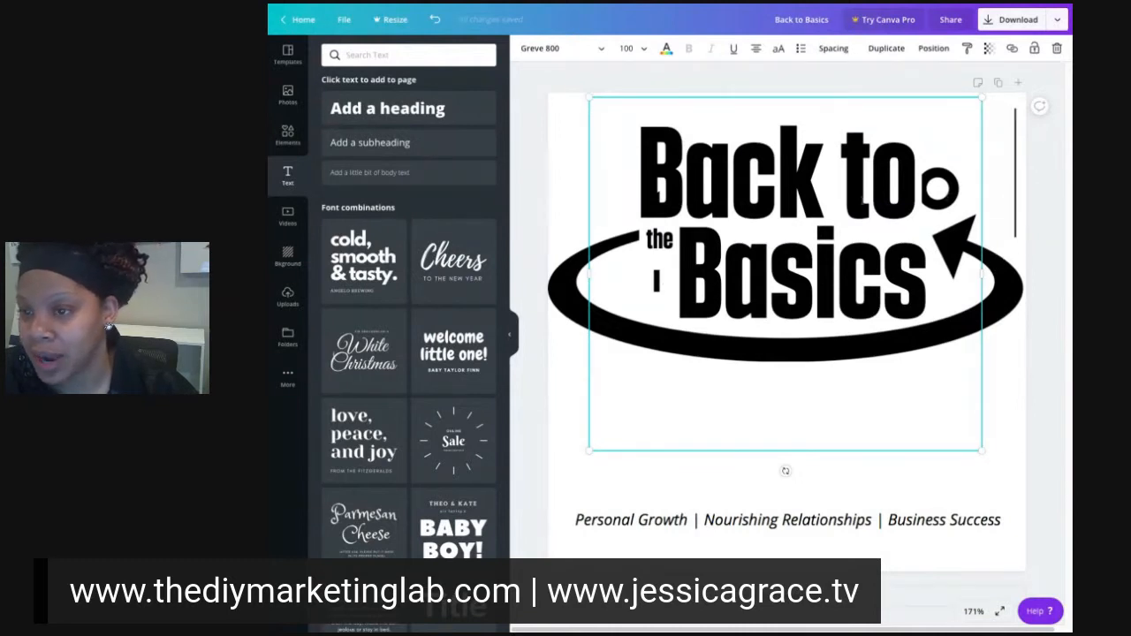
double_click(725, 115)
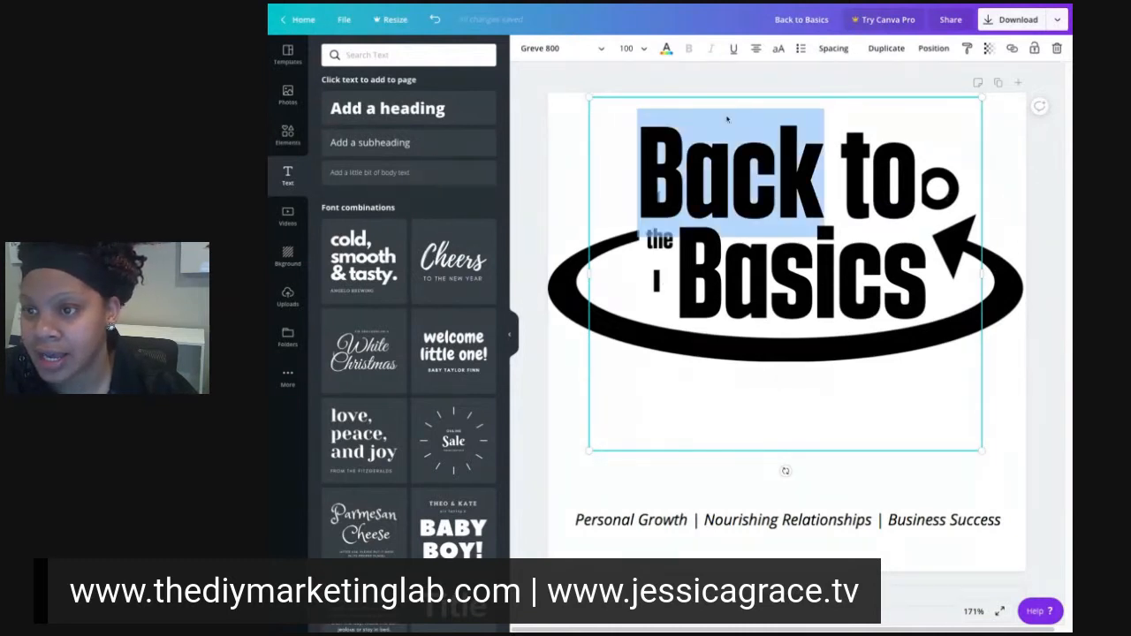
right_click(728, 119)
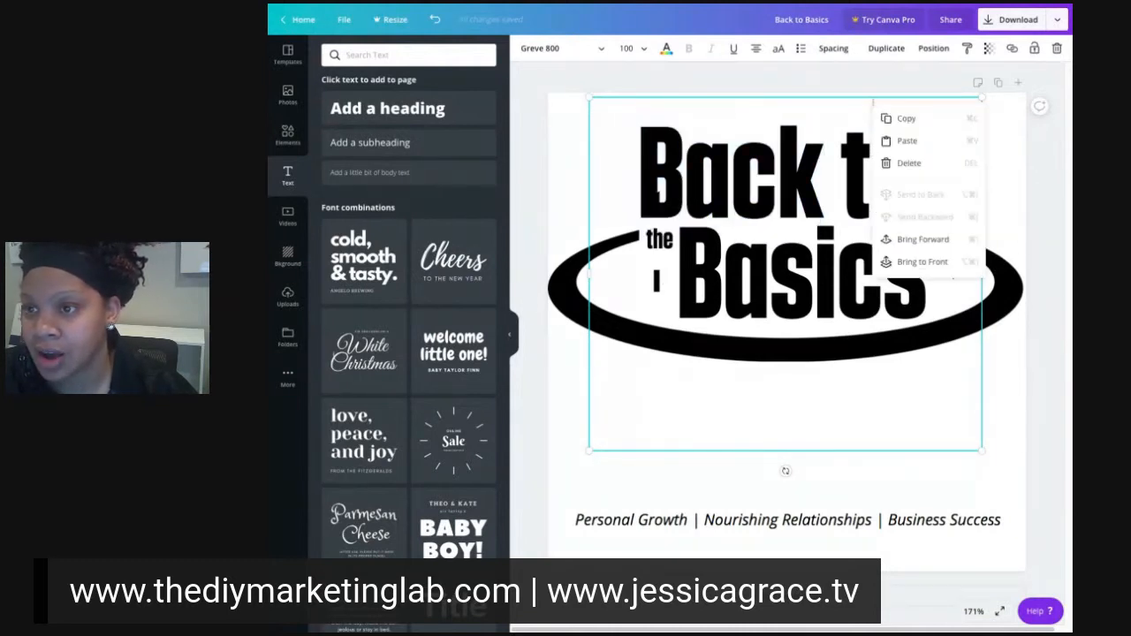
click(950, 263)
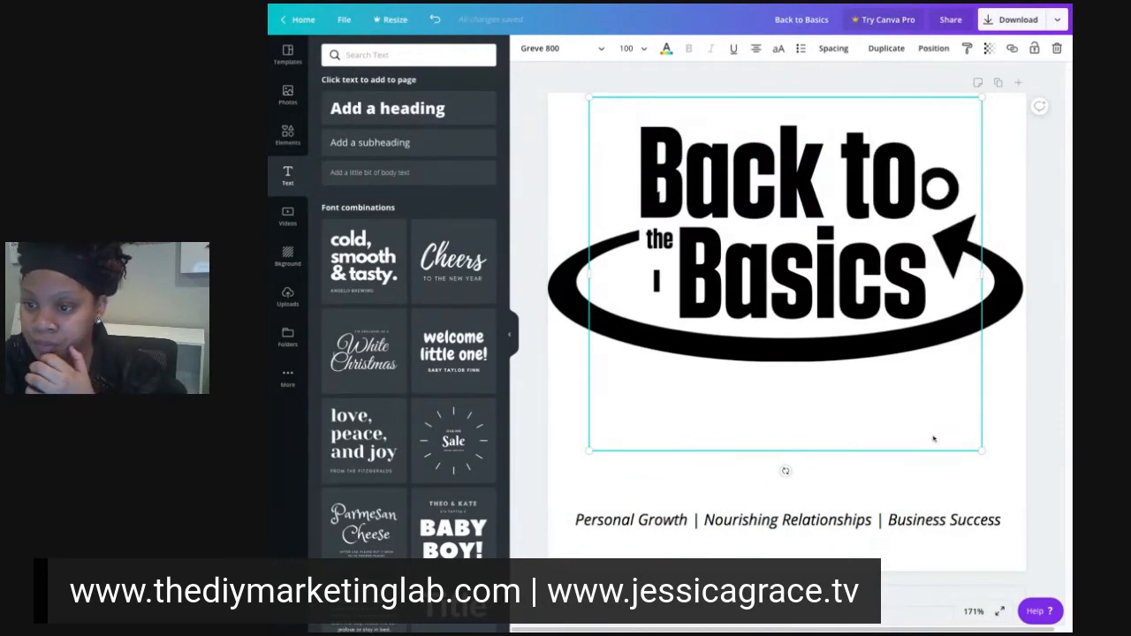
Step: Move the "Back to Basics" text down below the curved arrow, clear of the white rectangle
double_click(929, 437)
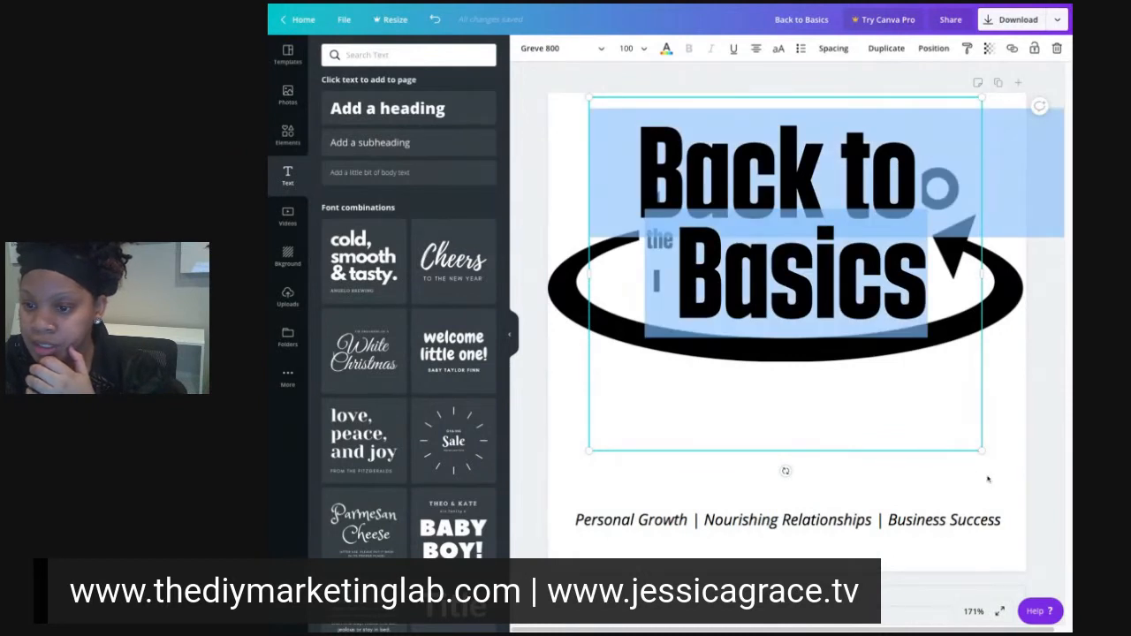
click(989, 479)
drag(861, 429, 858, 635)
Step: Widen the white rectangle slightly on both sides to hide the remaining edges of the "180"
click(738, 246)
drag(659, 237, 644, 237)
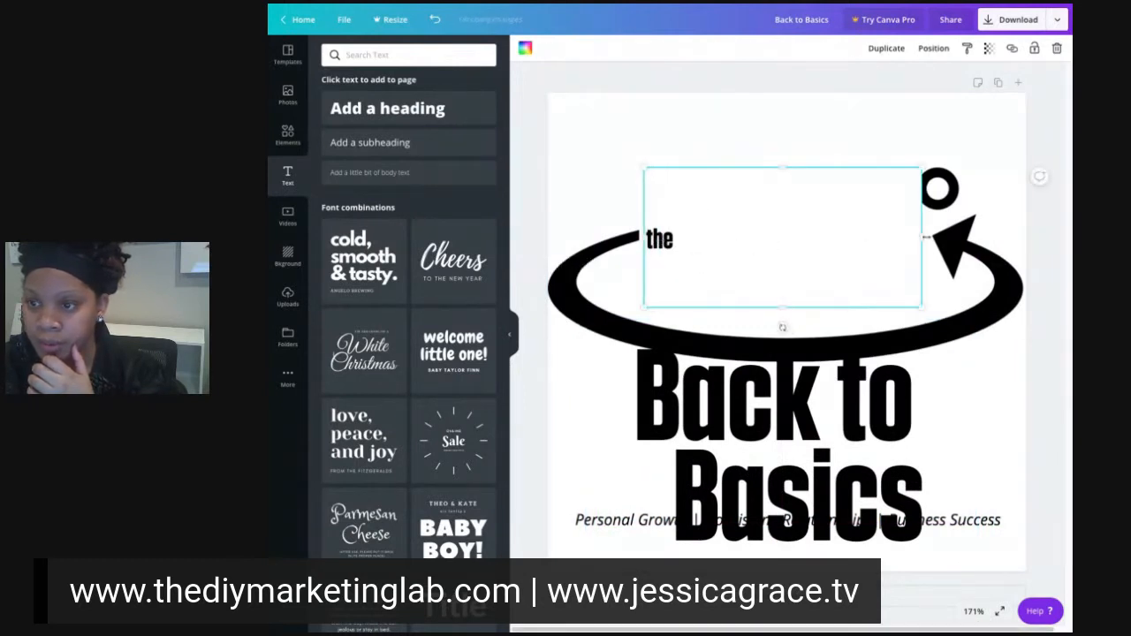
drag(918, 237, 932, 236)
click(991, 384)
Step: Move the white circle up over the degree symbol beside the arrowhead to hide it
drag(897, 294, 919, 212)
click(996, 235)
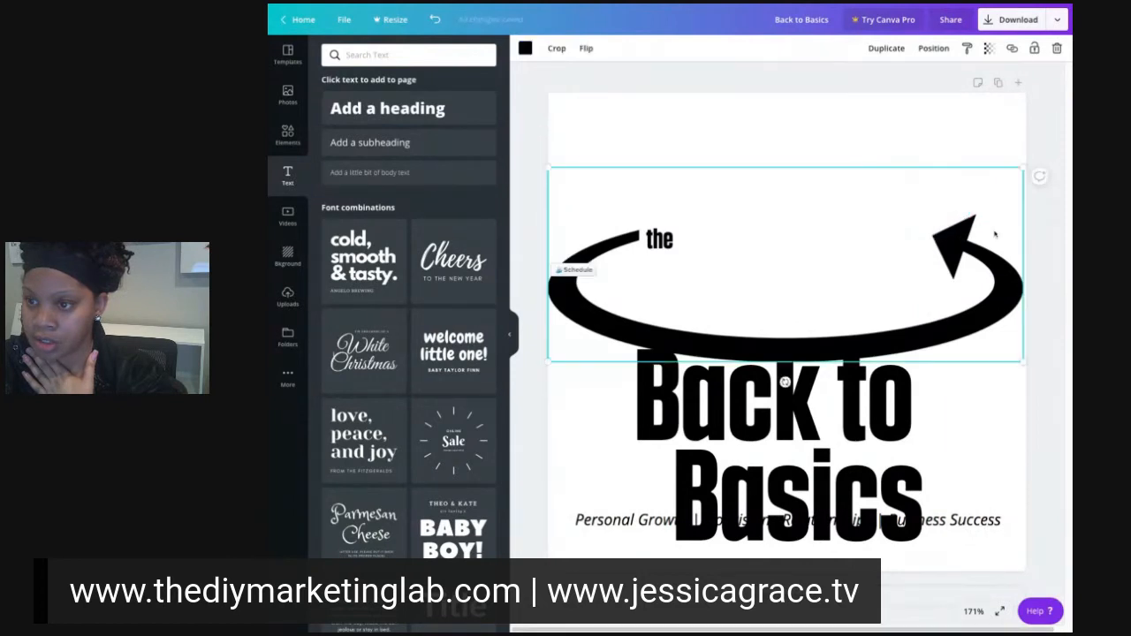
click(1000, 138)
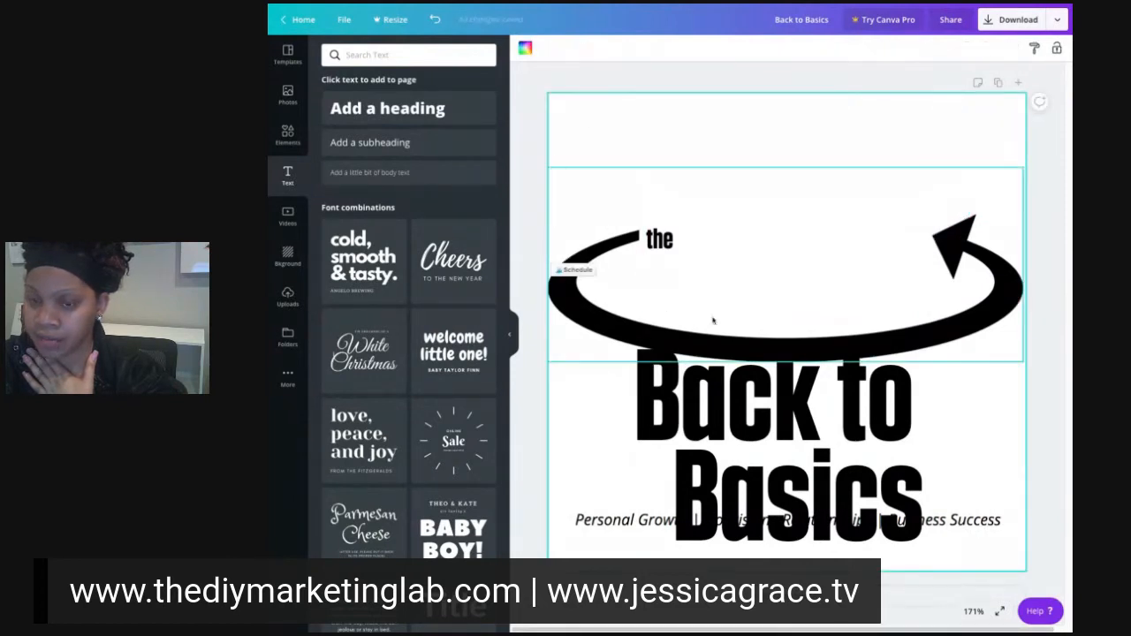
click(709, 248)
drag(644, 236, 644, 237)
click(994, 401)
click(658, 239)
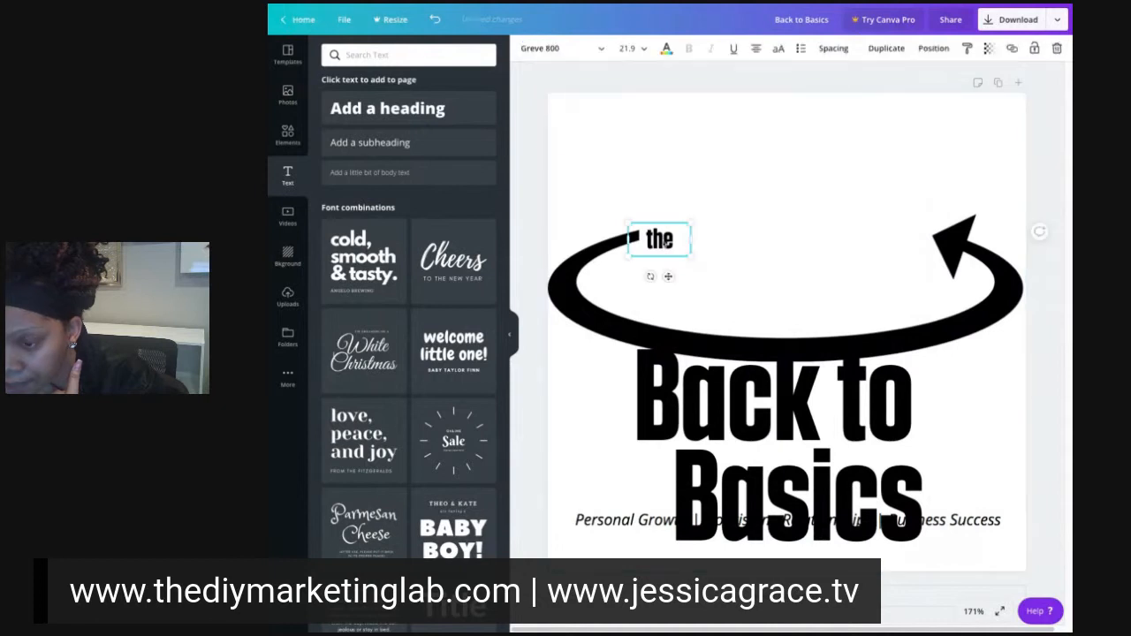
click(1002, 414)
Step: Move the "Back to Basics" text back up inside the curved arrow and bring it to the front
drag(700, 570, 746, 424)
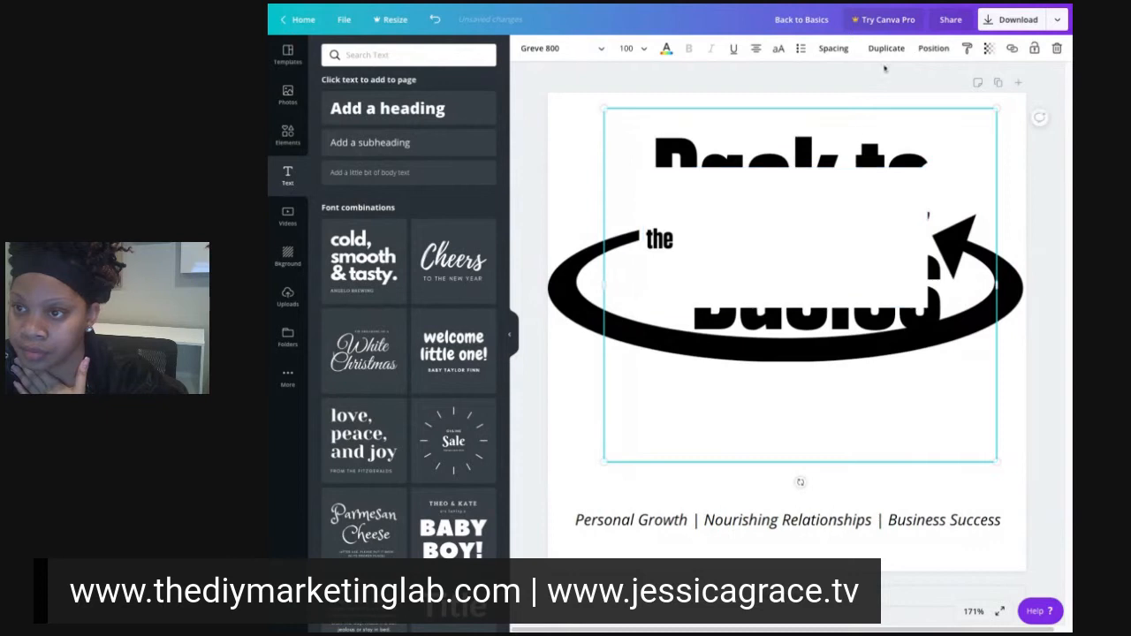
click(928, 50)
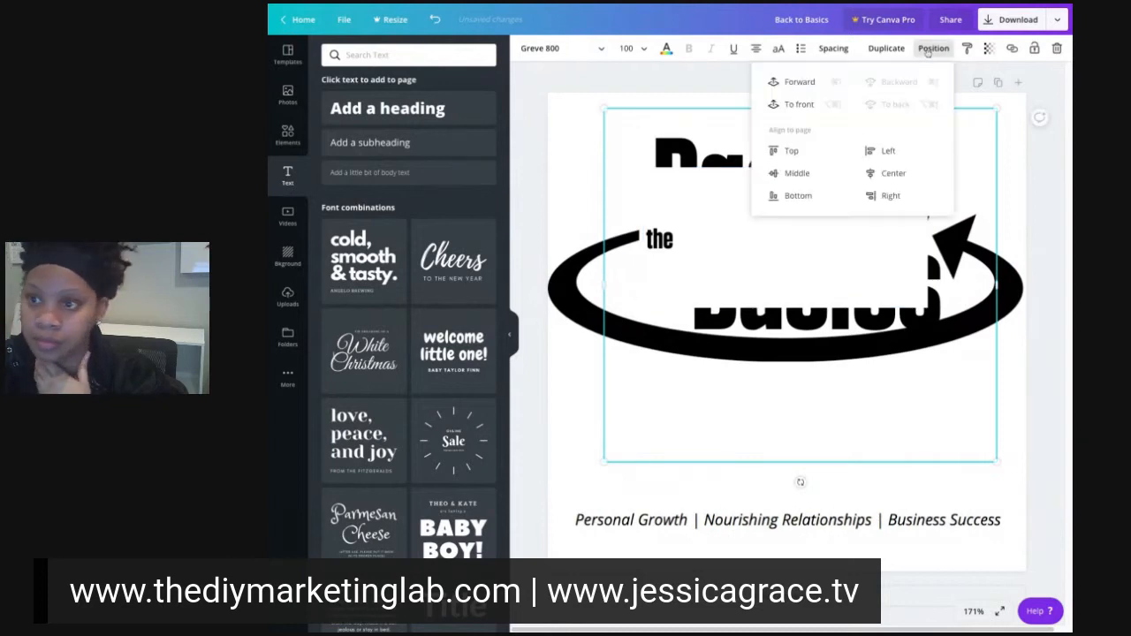
click(792, 105)
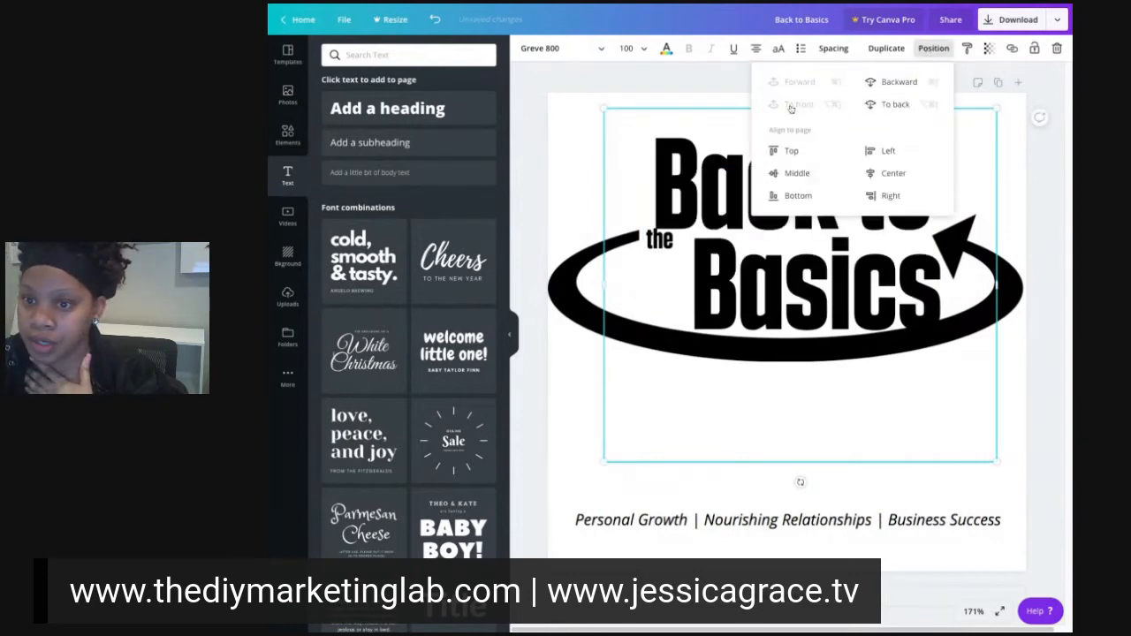
Step: Nudge the "Back to Basics" text slightly up and left to fit beside "the" within the curved arrow
click(805, 226)
drag(804, 226, 798, 228)
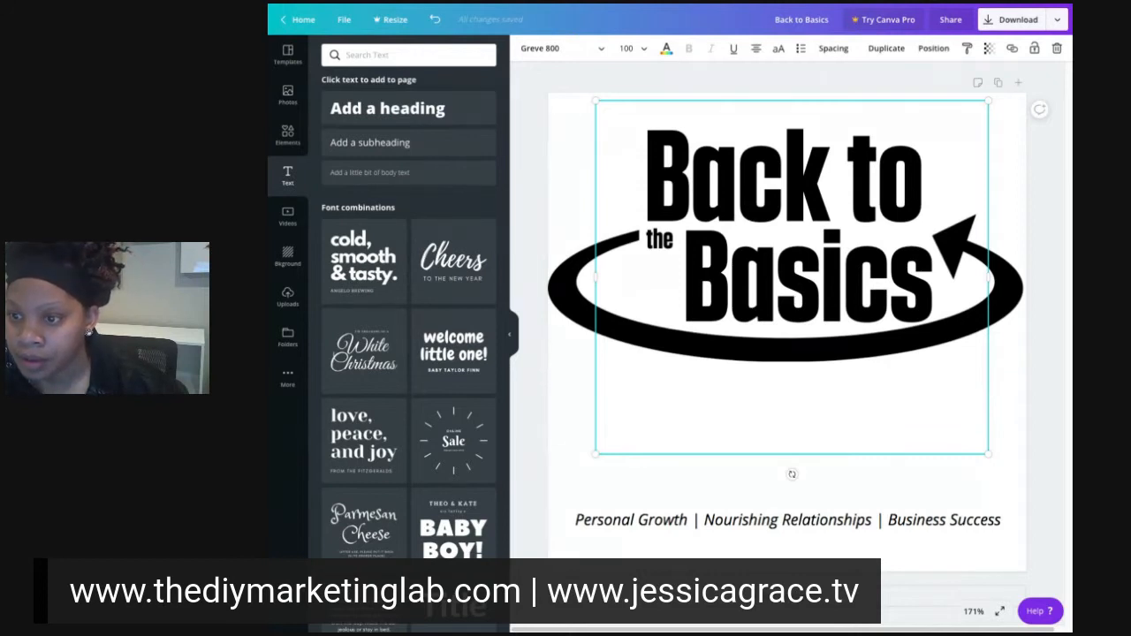
click(1012, 387)
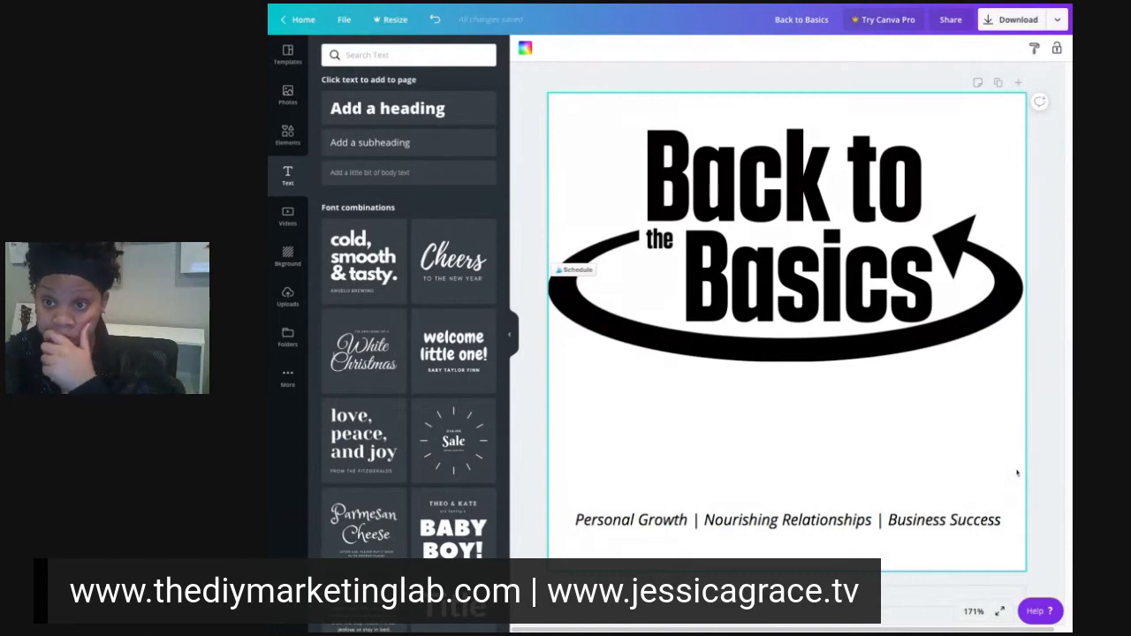
click(658, 240)
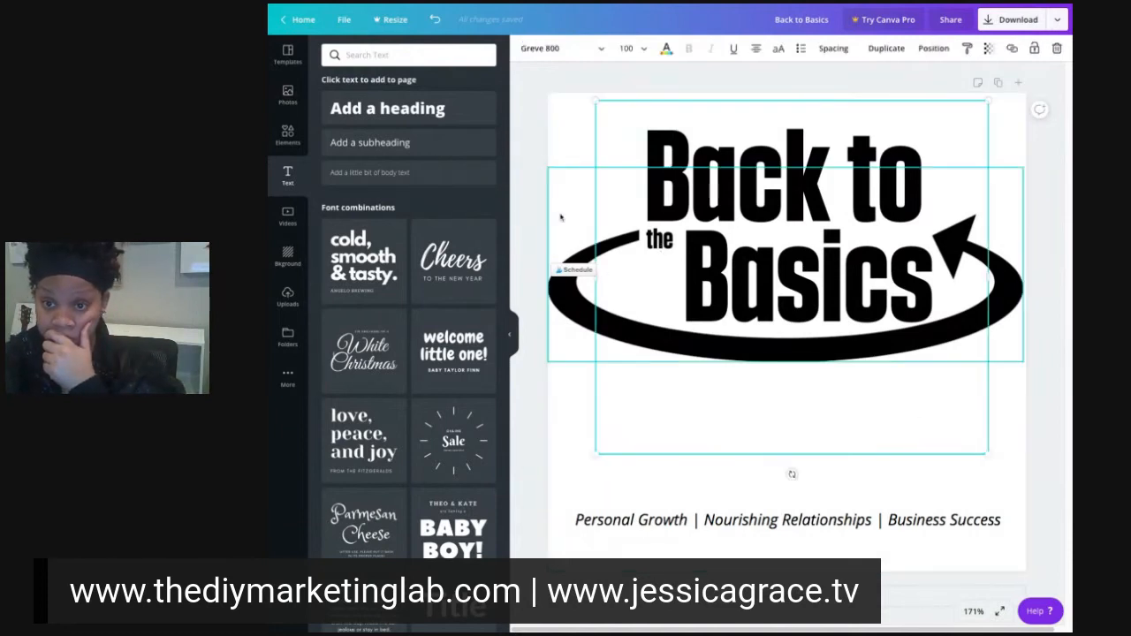
click(646, 235)
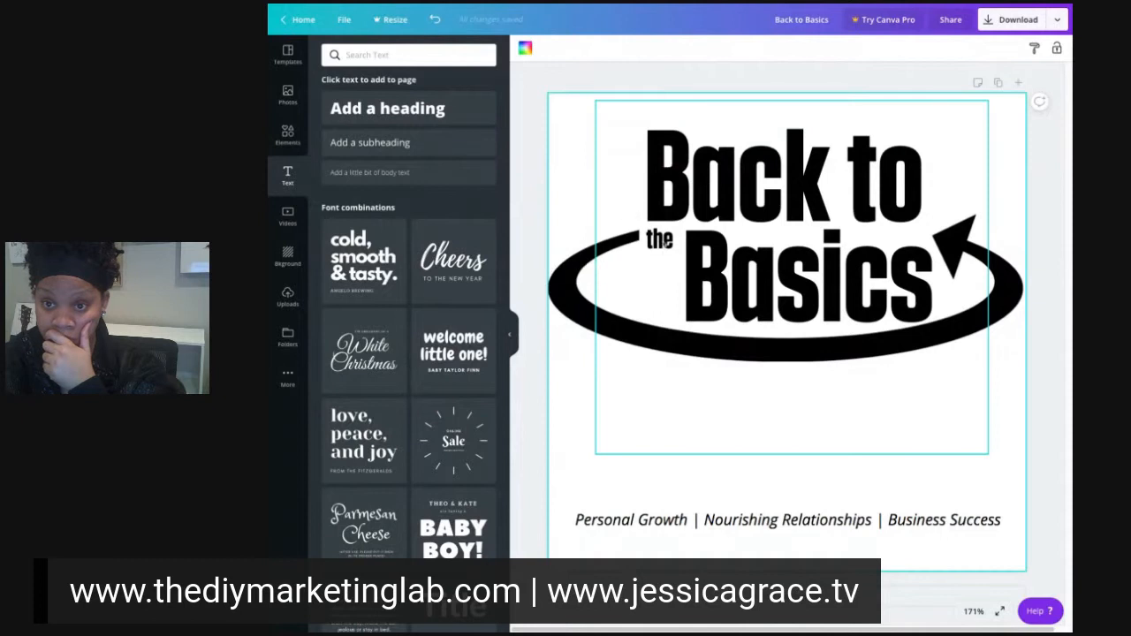
click(661, 258)
right_click(660, 299)
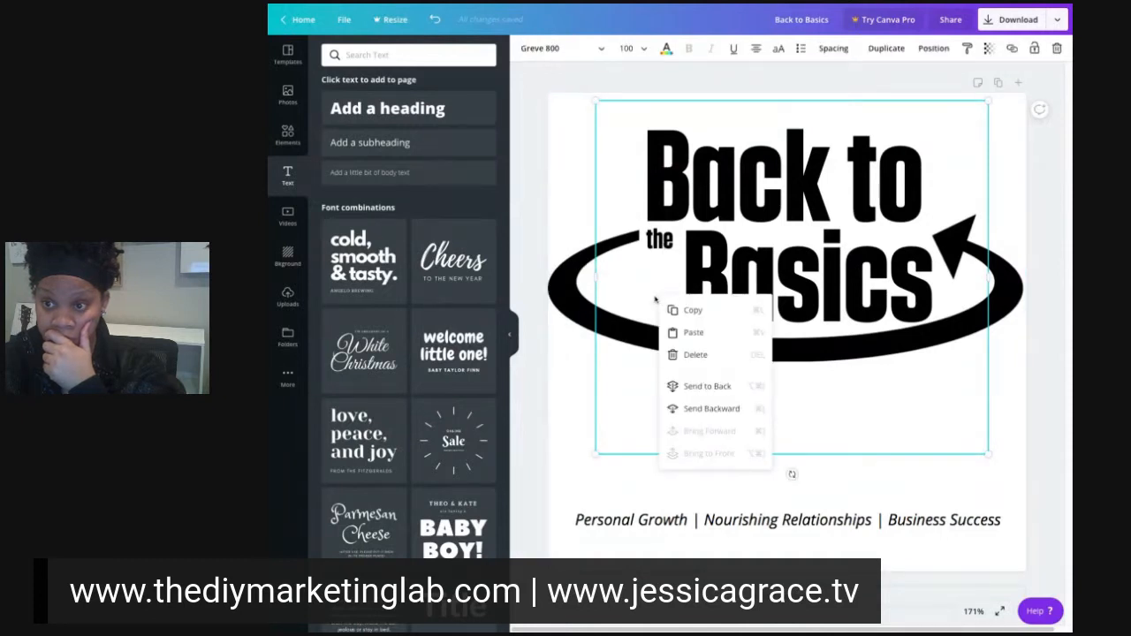
key(Escape)
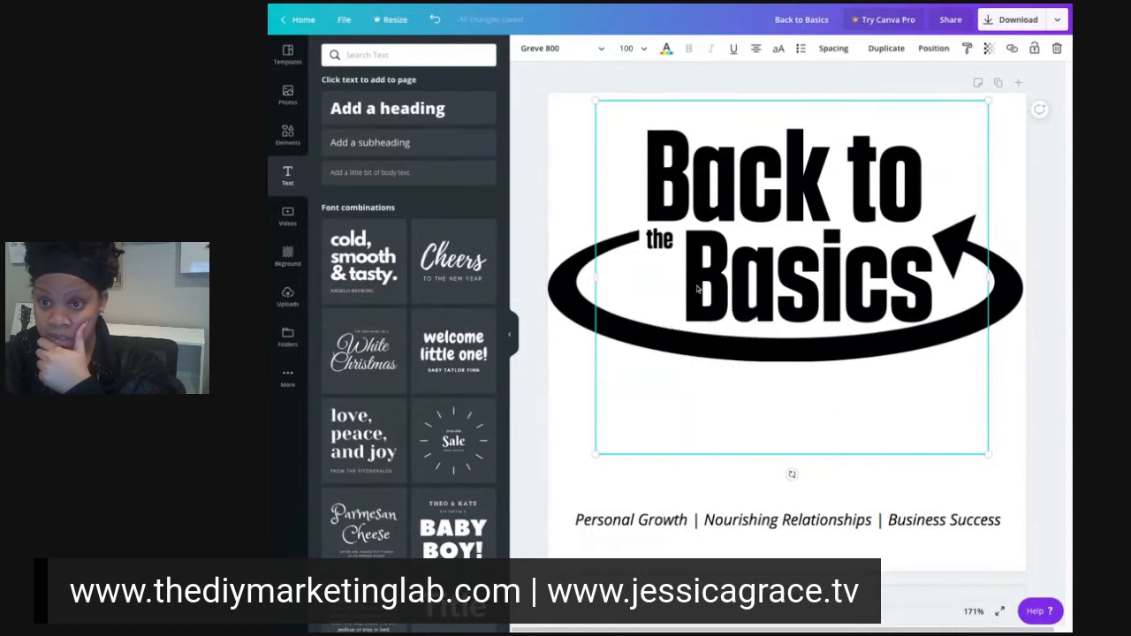
Step: Shift the "Back to Basics" text slightly left and down within the curved arrow, closer to "the"
mouse_move(697, 291)
mouse_down()
mouse_move(676, 394)
mouse_move(692, 466)
mouse_move(687, 312)
mouse_move(703, 260)
mouse_move(708, 268)
mouse_up()
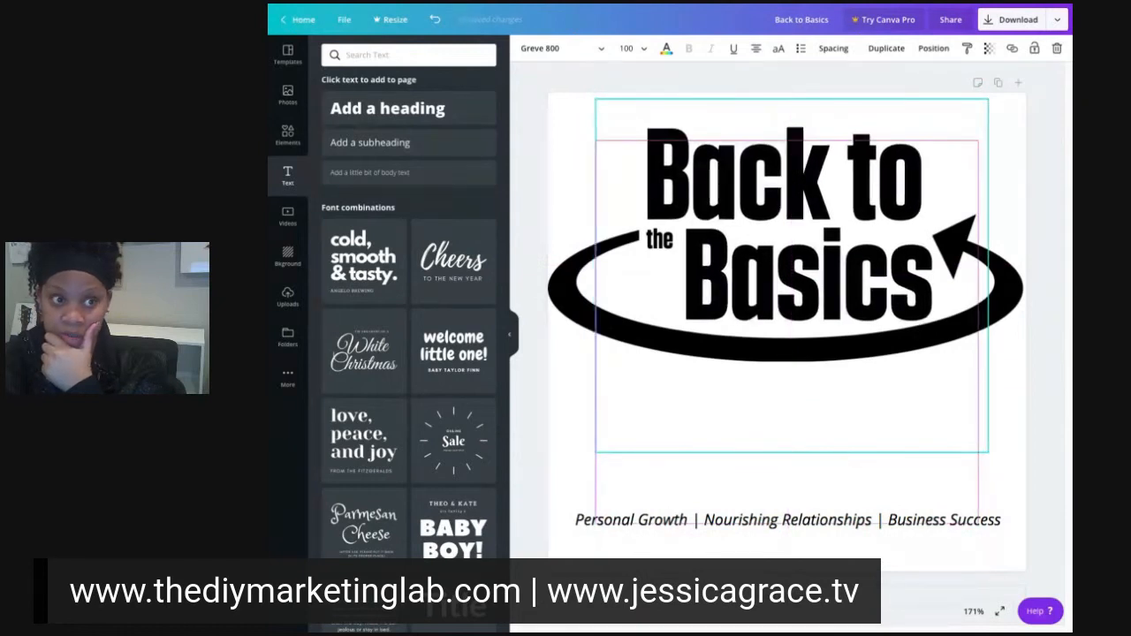
drag(707, 268, 703, 271)
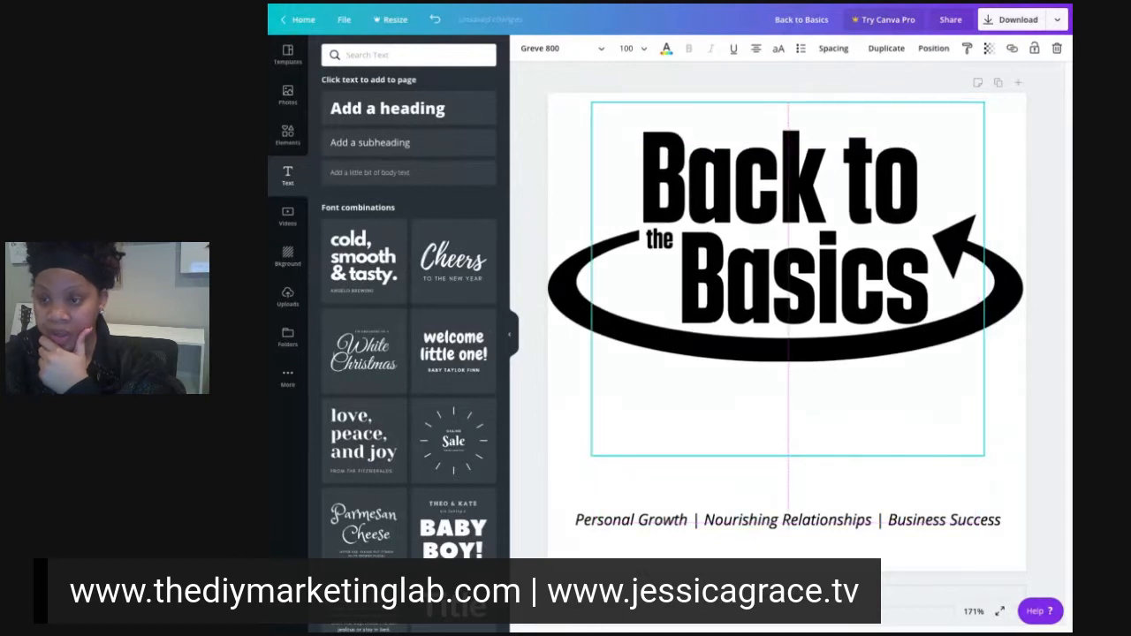
drag(704, 270, 702, 271)
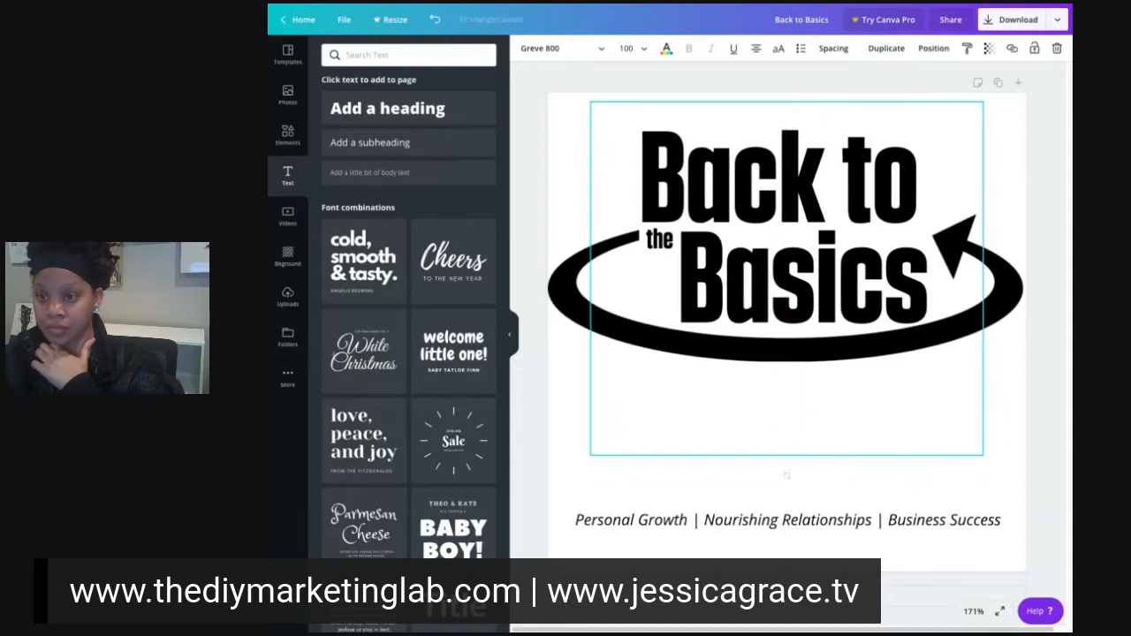
click(1014, 386)
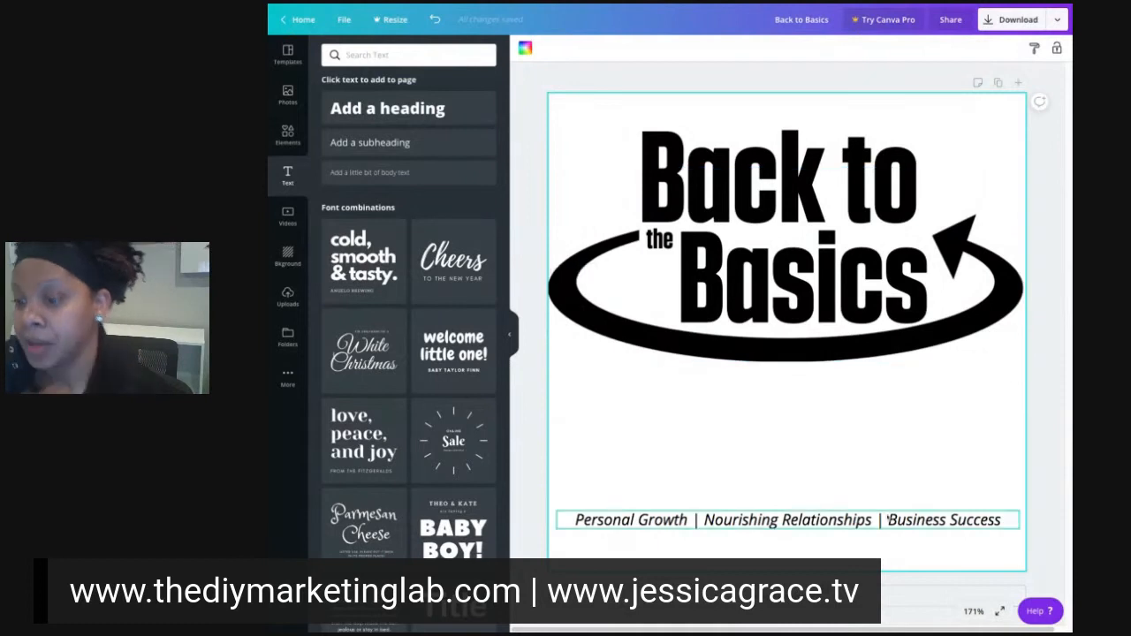
click(870, 523)
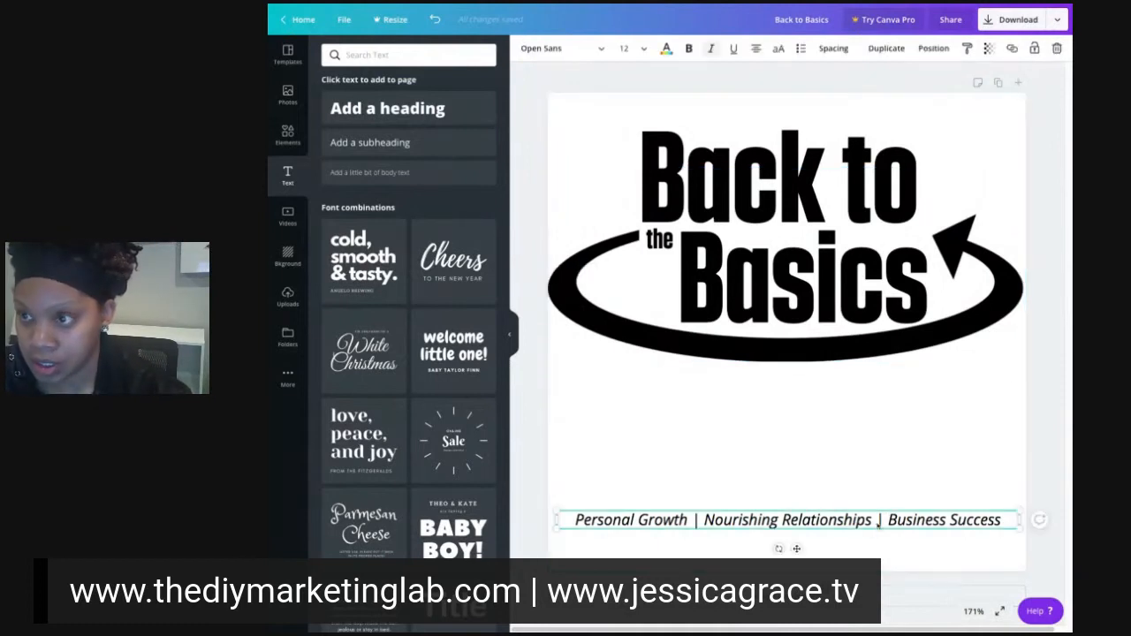
click(1043, 420)
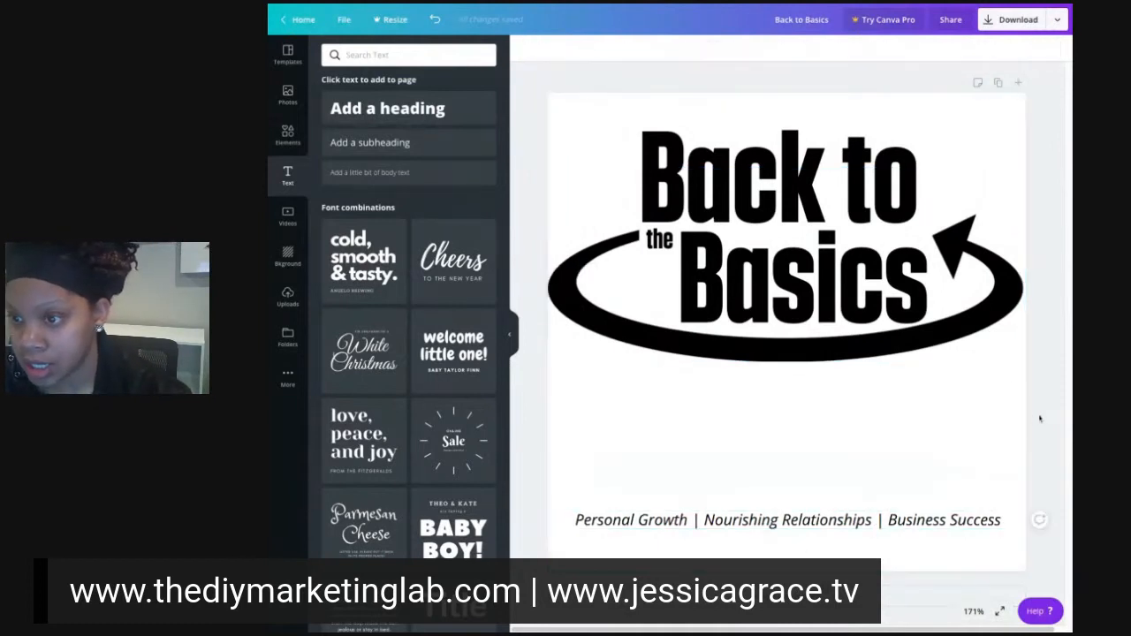
Step: Upgrade to Canva Pro on the monthly plan from the locked PNG size option, and dismiss the welcome guide
click(1058, 21)
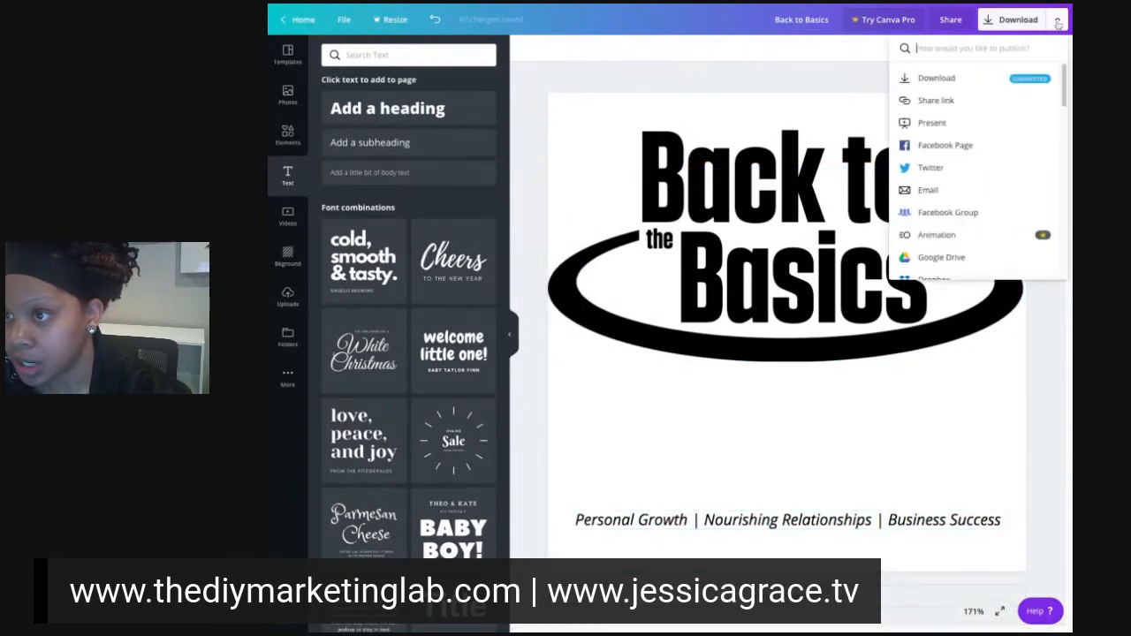
click(933, 79)
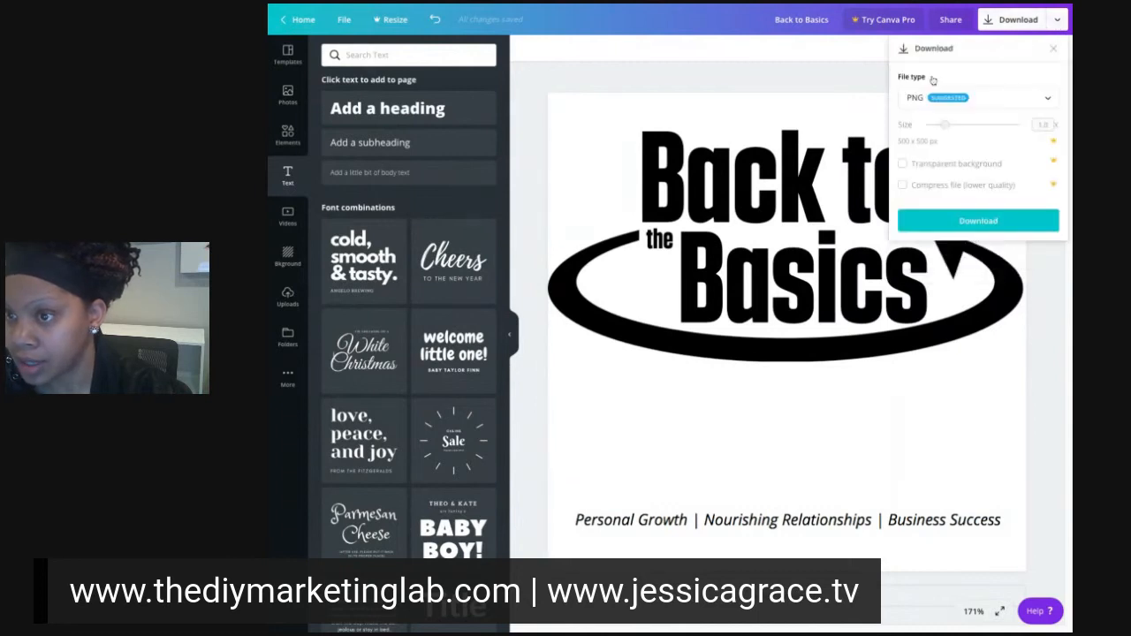
click(944, 129)
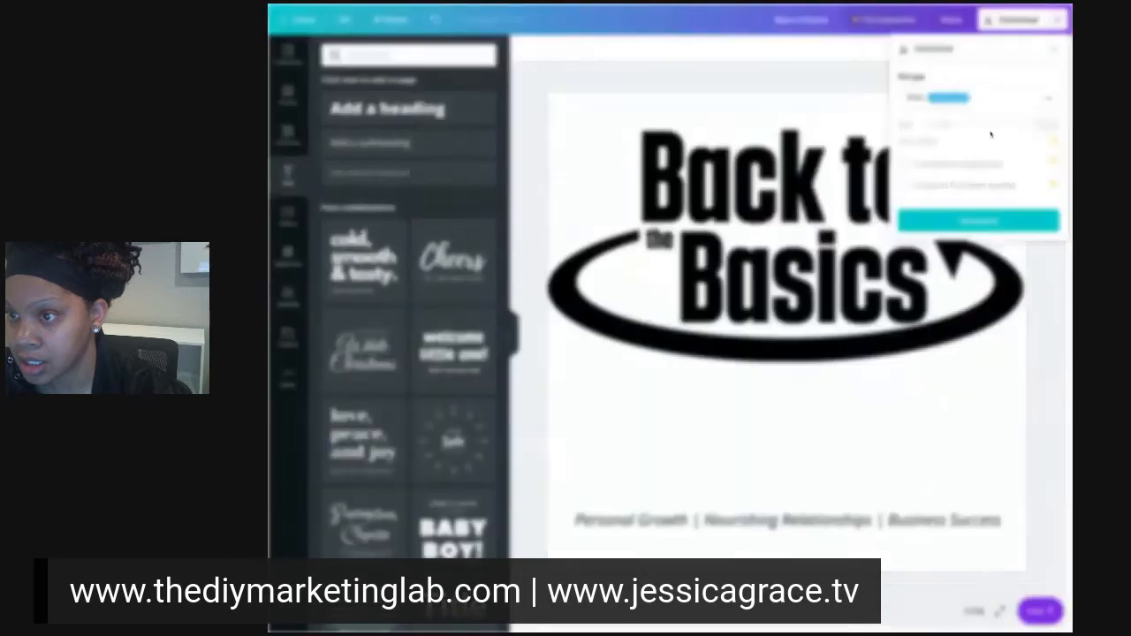
click(510, 457)
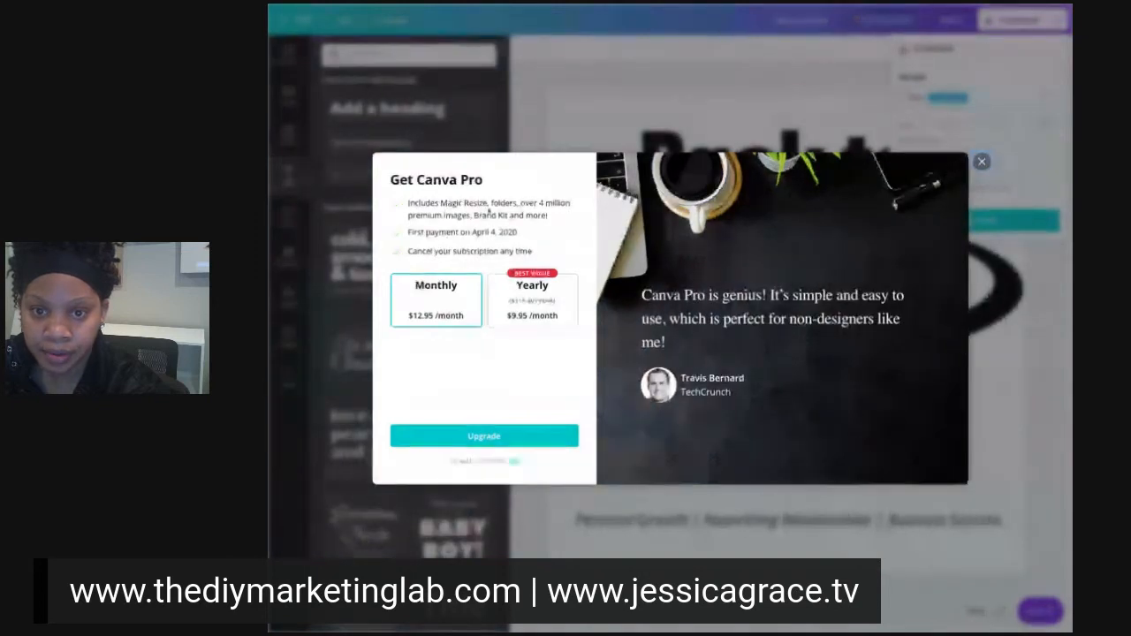
click(489, 438)
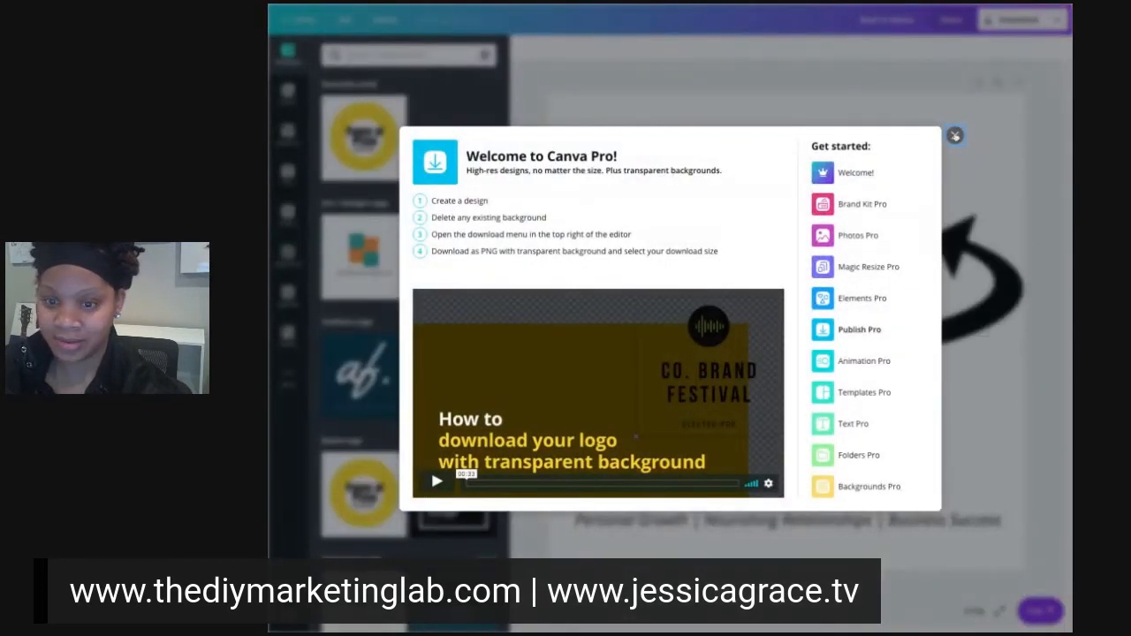
click(954, 136)
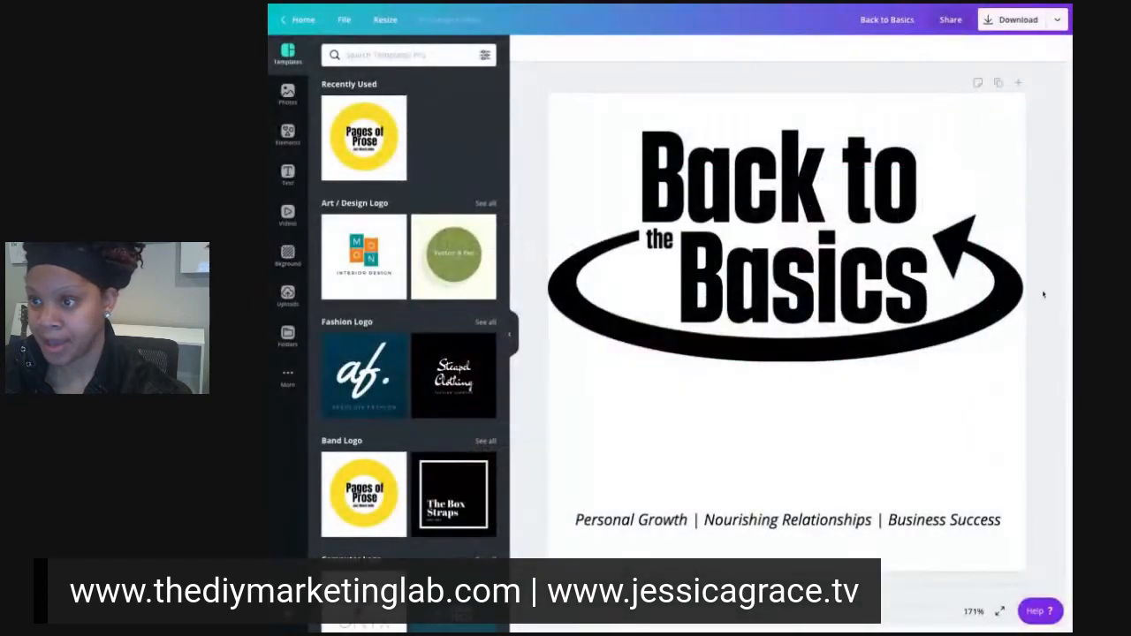
click(798, 318)
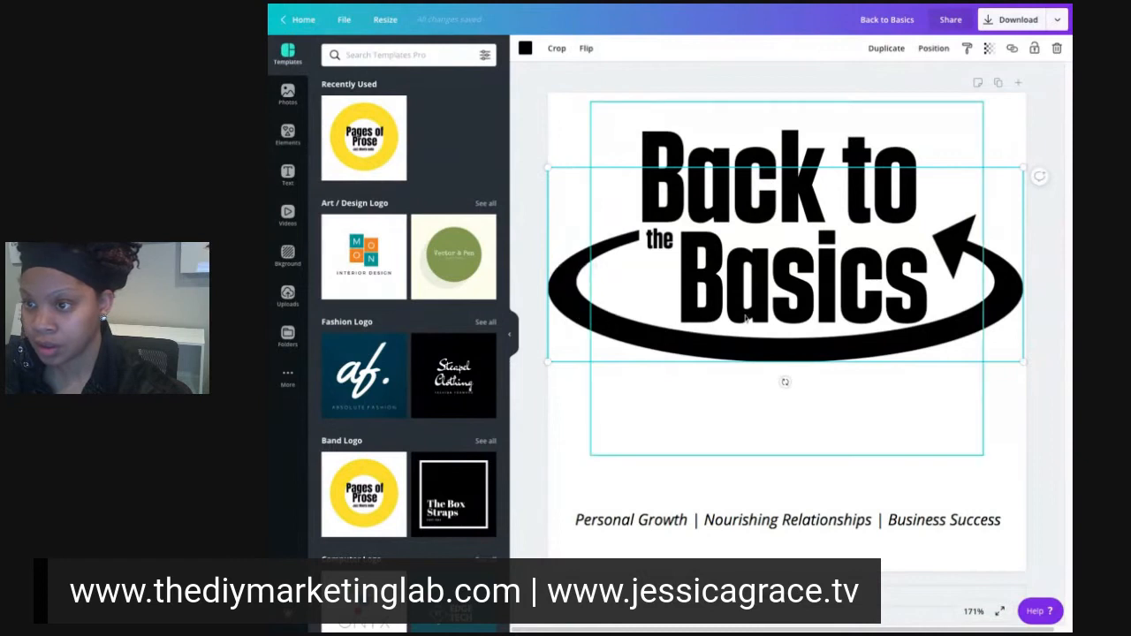
click(840, 167)
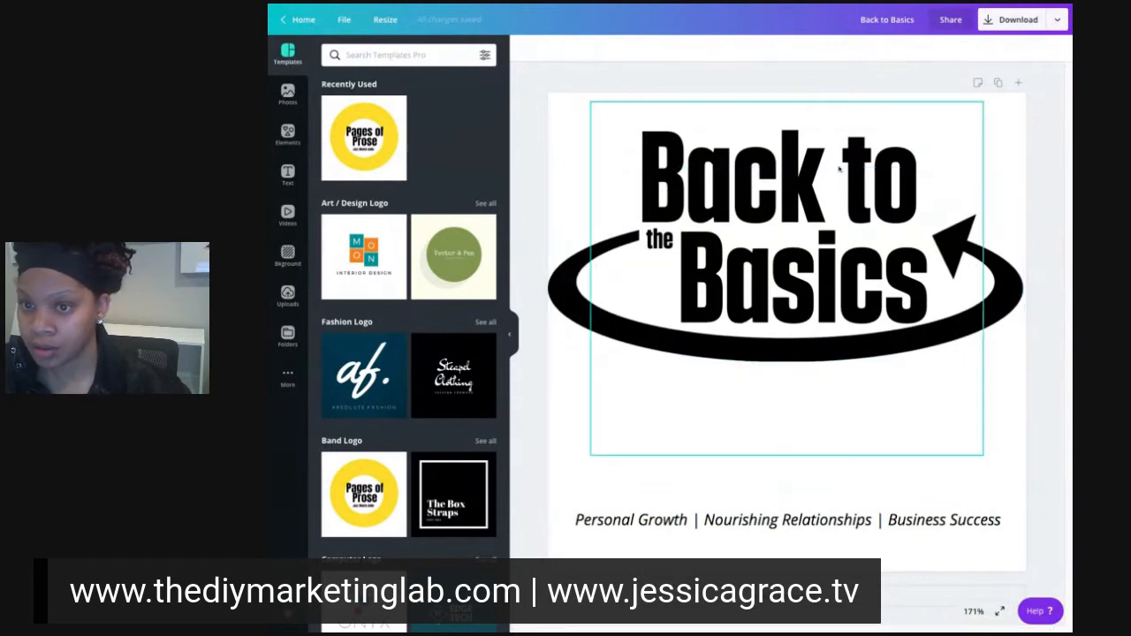
click(558, 204)
click(567, 143)
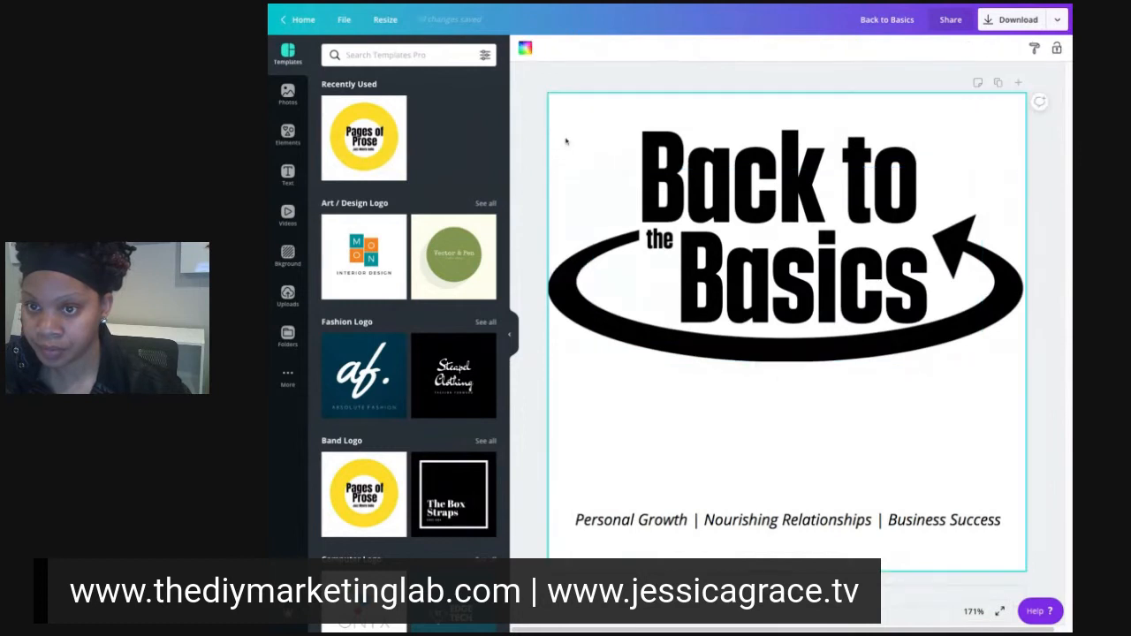
click(1043, 353)
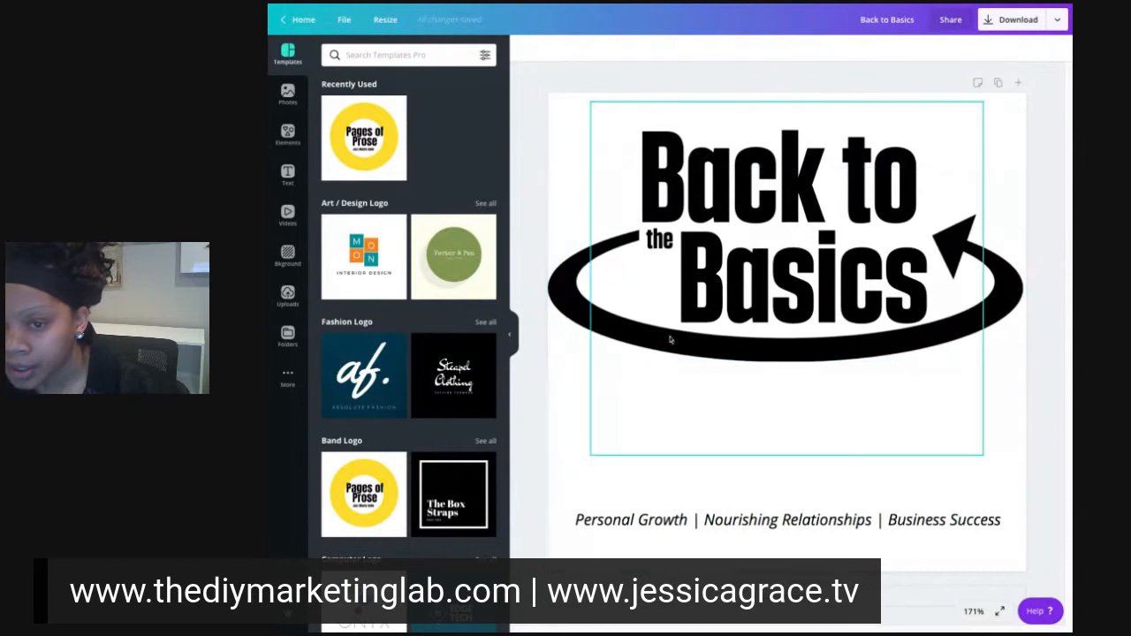
Step: Nudge the curved arrow slightly right to center it between the page's side edges
click(558, 303)
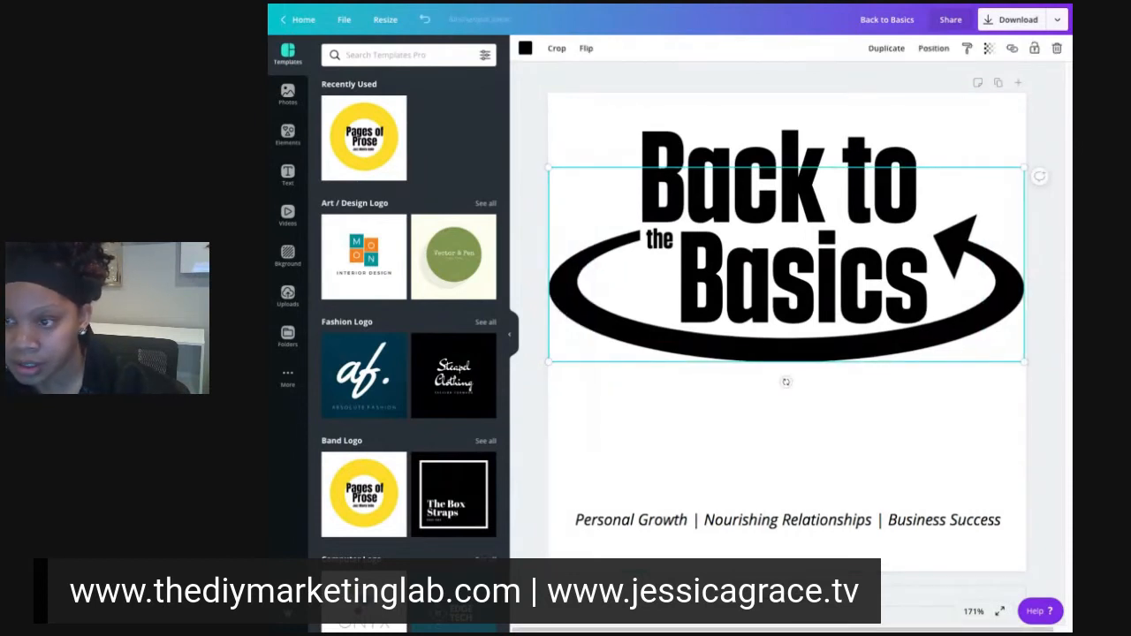
click(1049, 392)
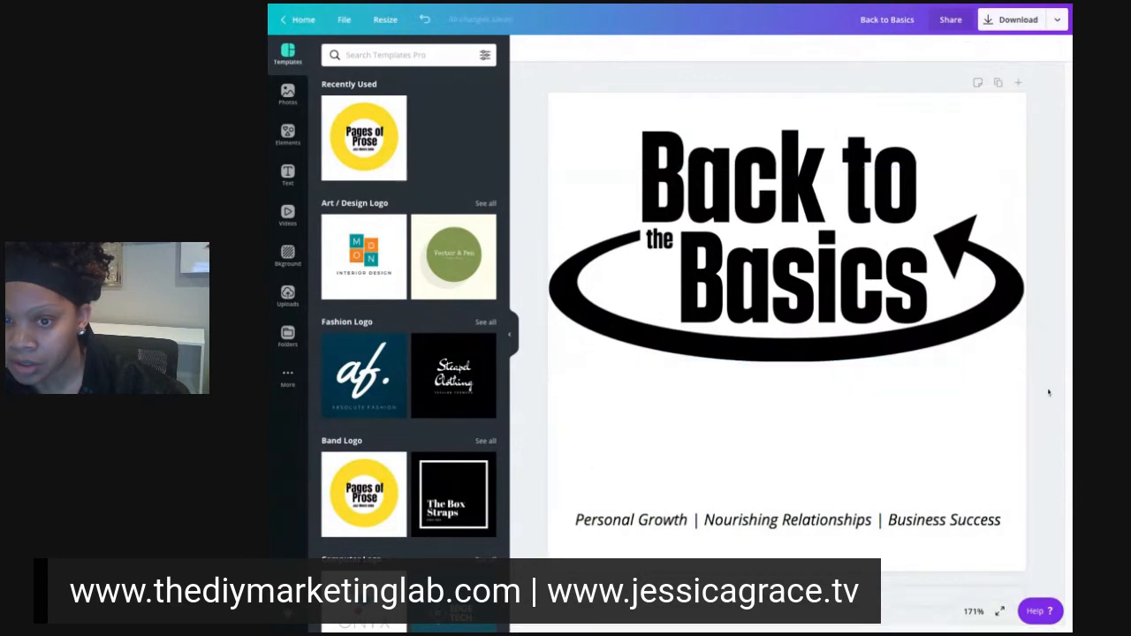
click(568, 316)
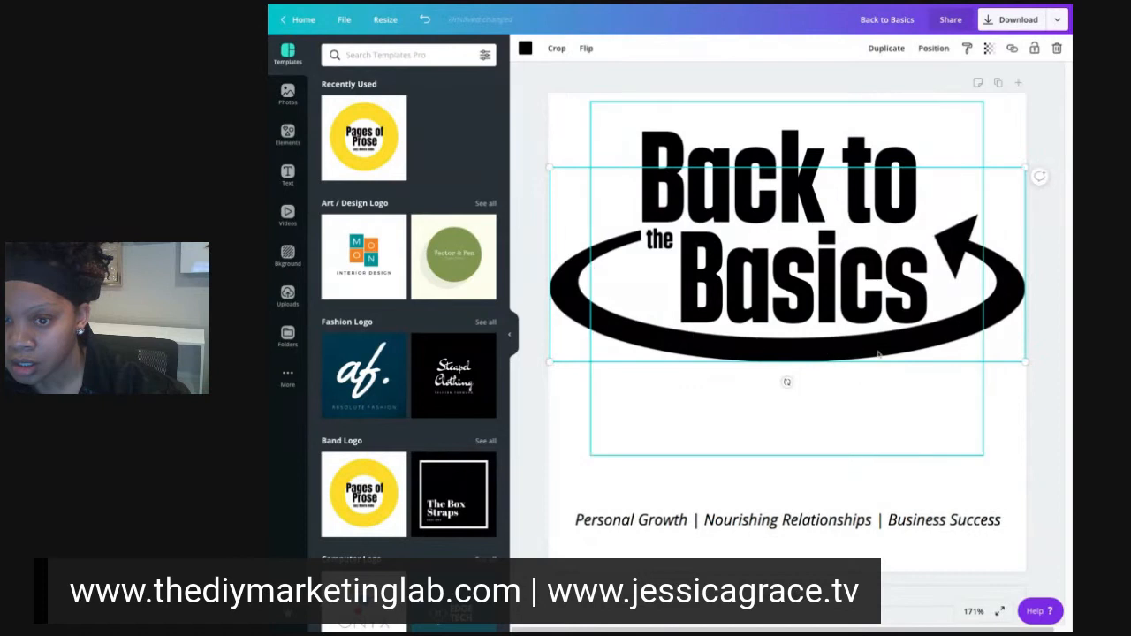
click(1047, 355)
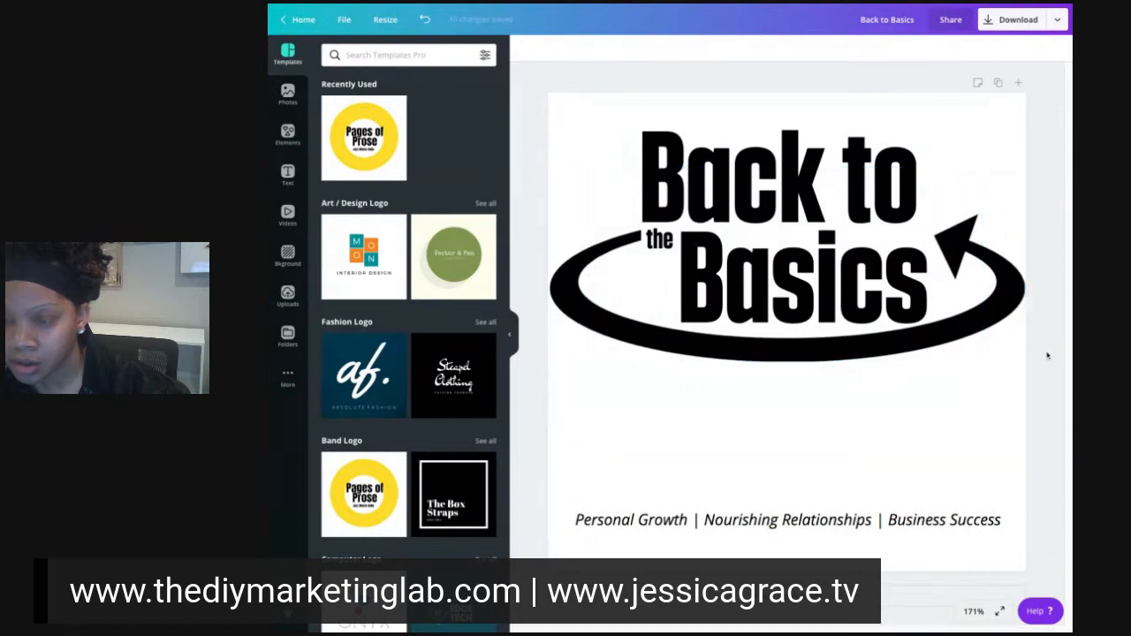
Step: Nudge the "Back to Basics" text slightly right to match the arrow's position
click(798, 288)
drag(798, 287, 800, 287)
click(1051, 294)
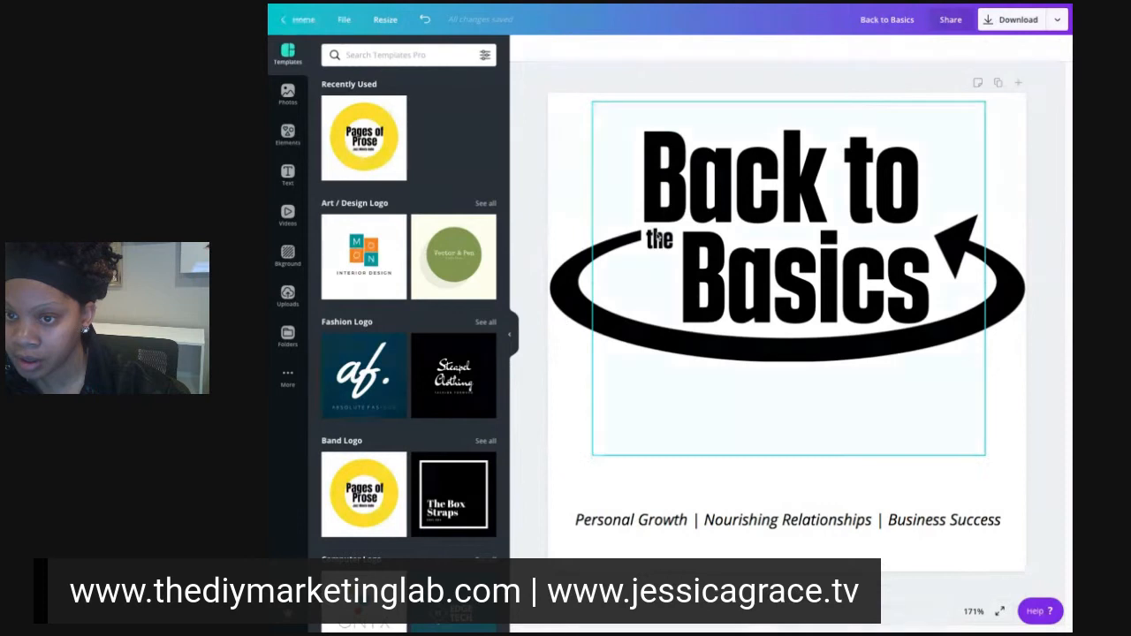
Step: Move the "Back to Basics" text aside to the right and nudge the word "the" slightly right
drag(669, 216, 738, 216)
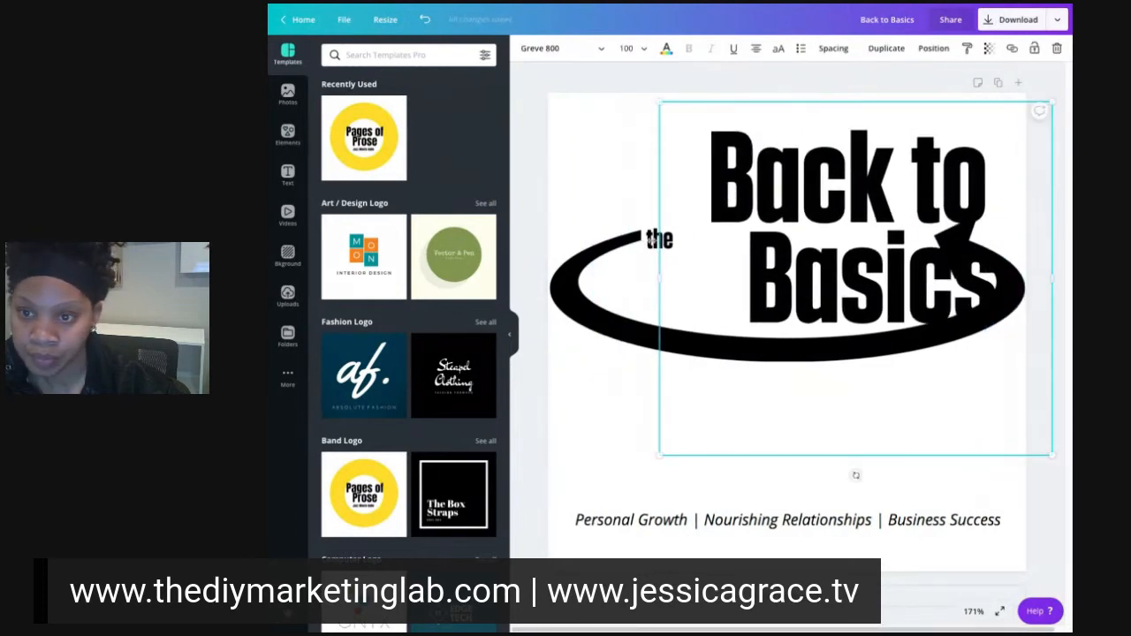
click(622, 198)
click(528, 152)
click(663, 238)
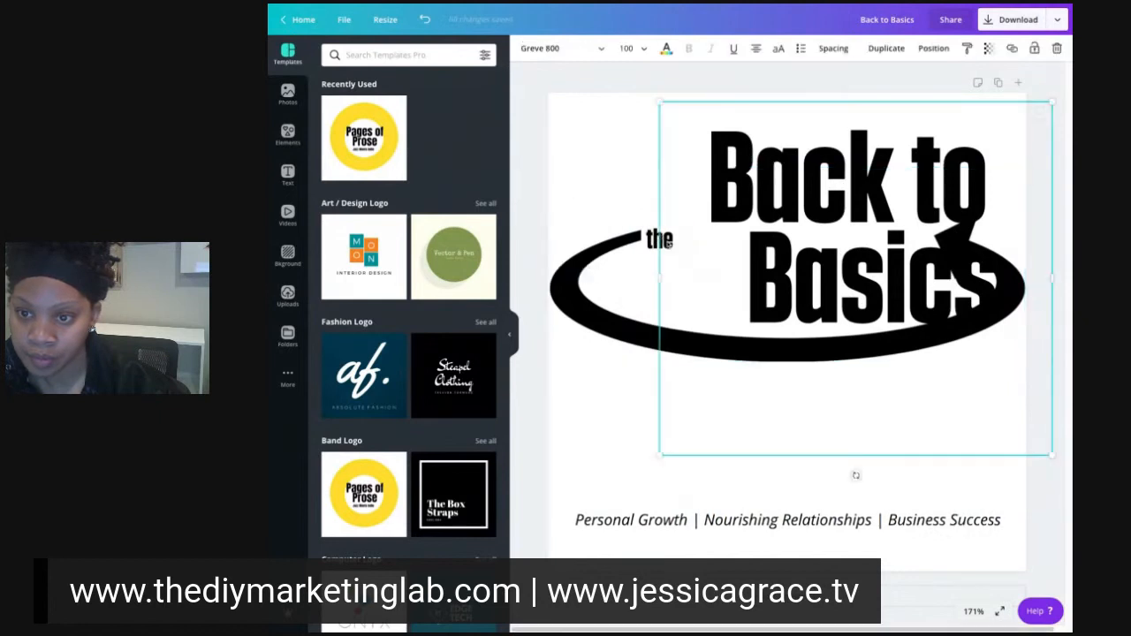
click(525, 166)
click(656, 239)
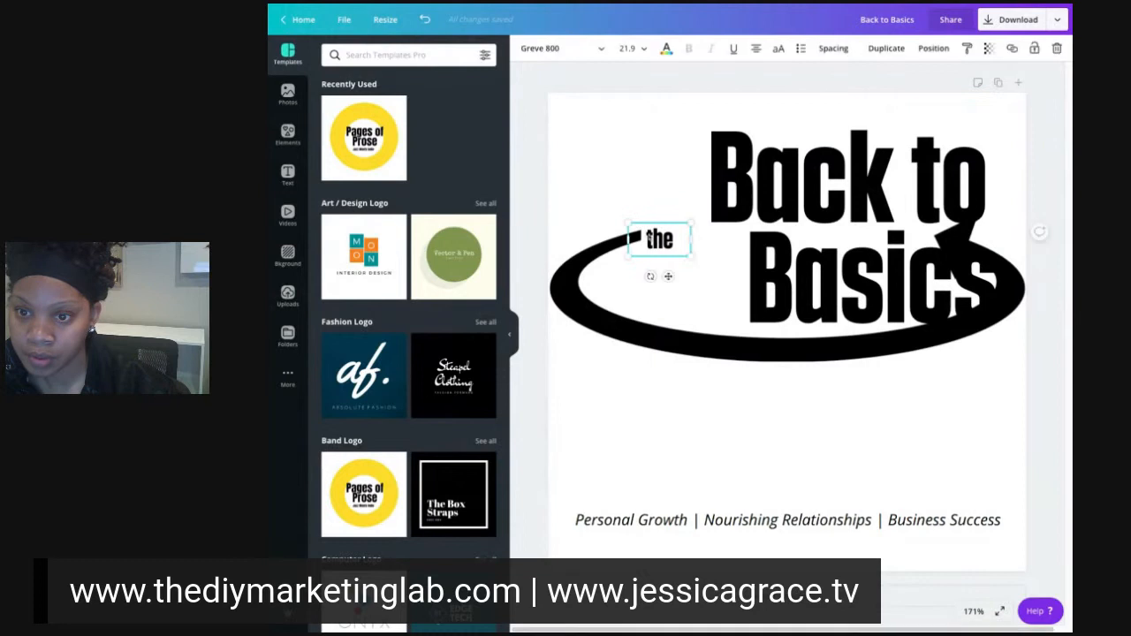
key(Right)
Step: Move the "Back to Basics" text back inside the curved arrow beside "the" and nudge it slightly up
click(854, 472)
drag(888, 204, 822, 203)
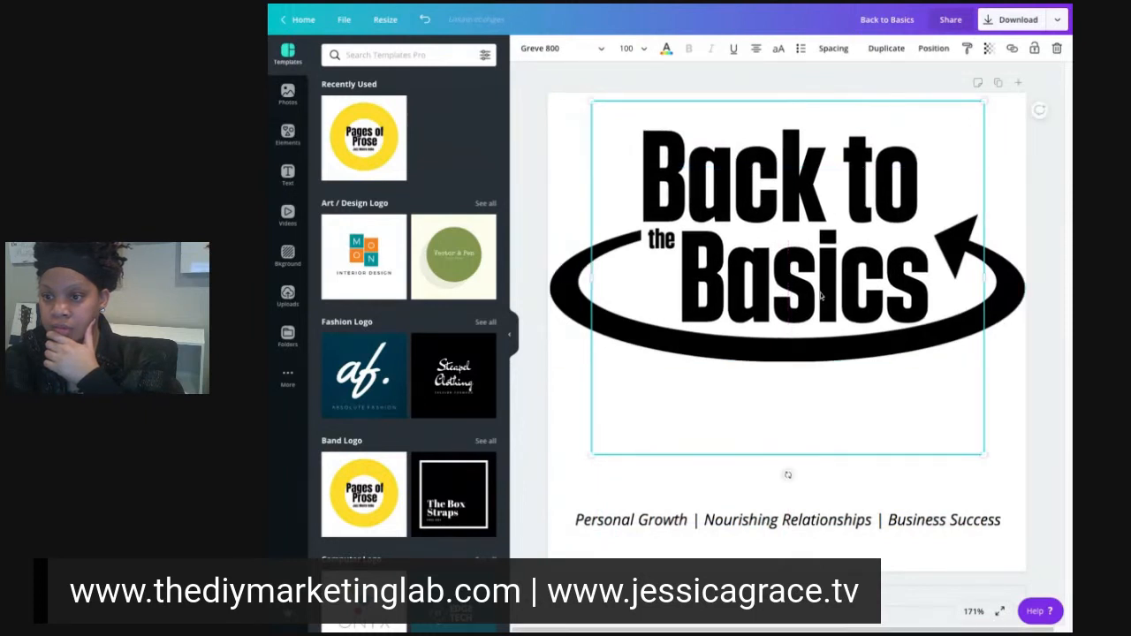
drag(821, 296, 821, 295)
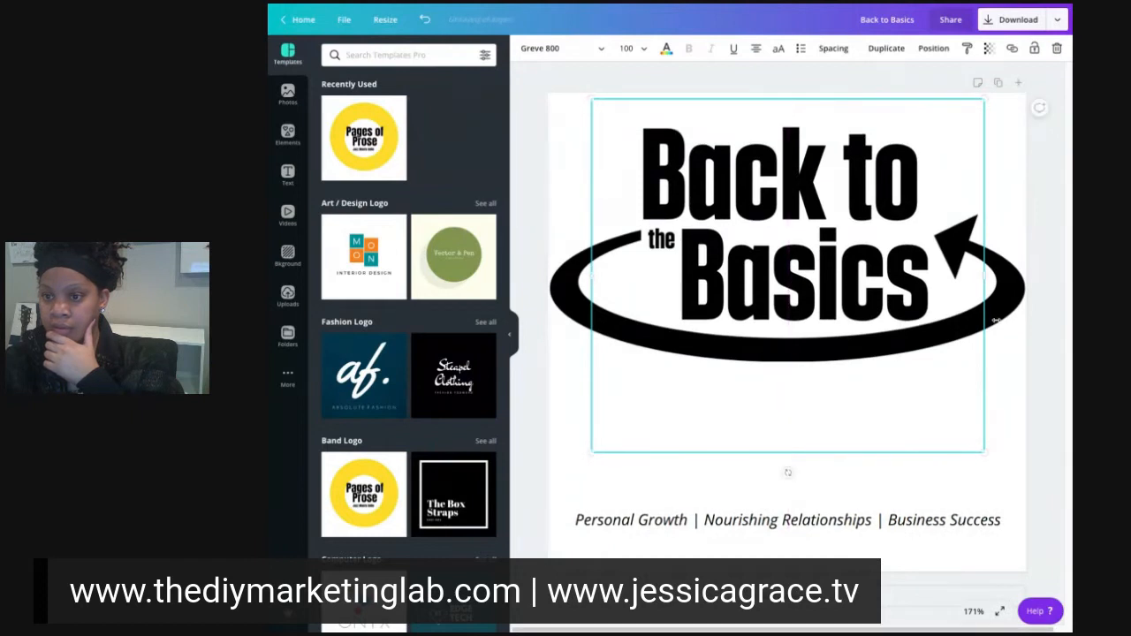
click(1043, 346)
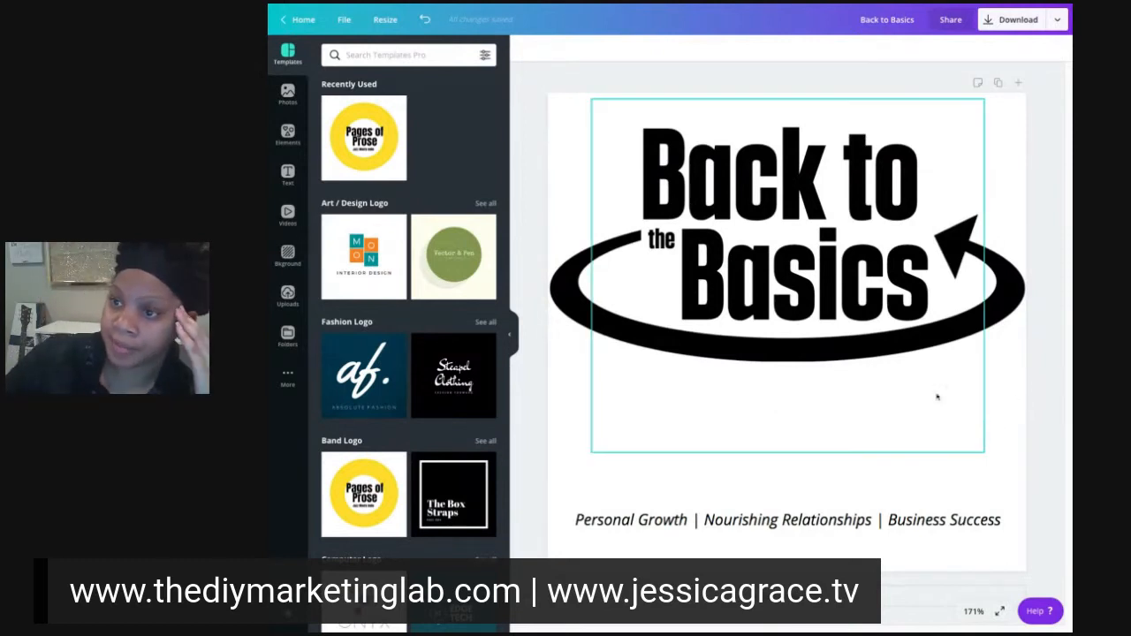
Step: Download the logo as a PNG at 3.0x size (1500 x 1500 px) with a transparent background
click(1017, 19)
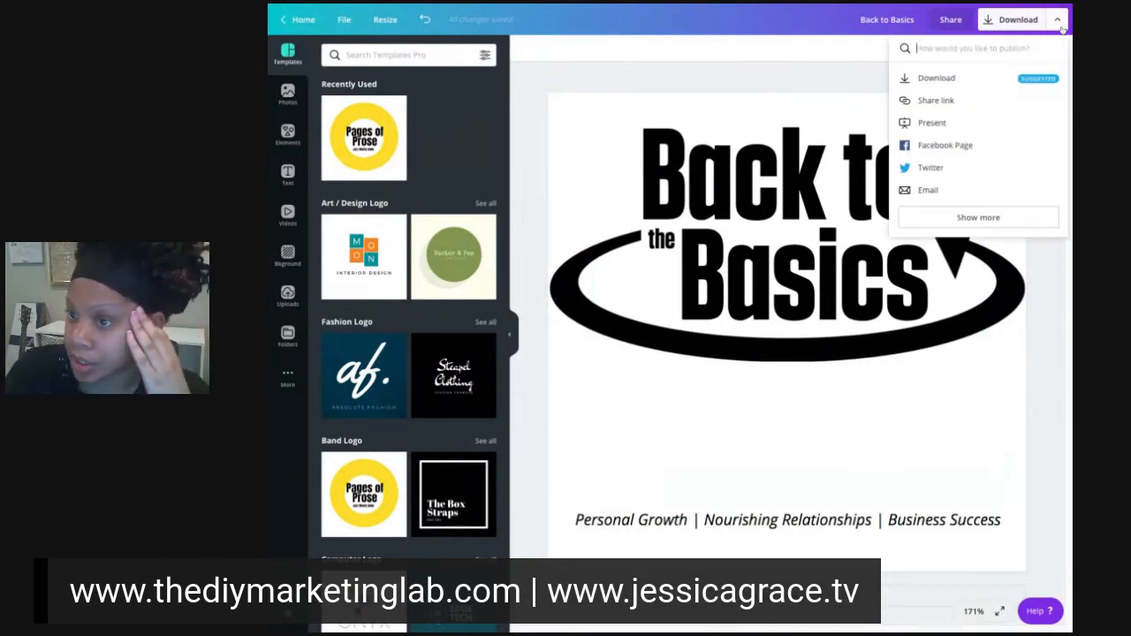
click(942, 77)
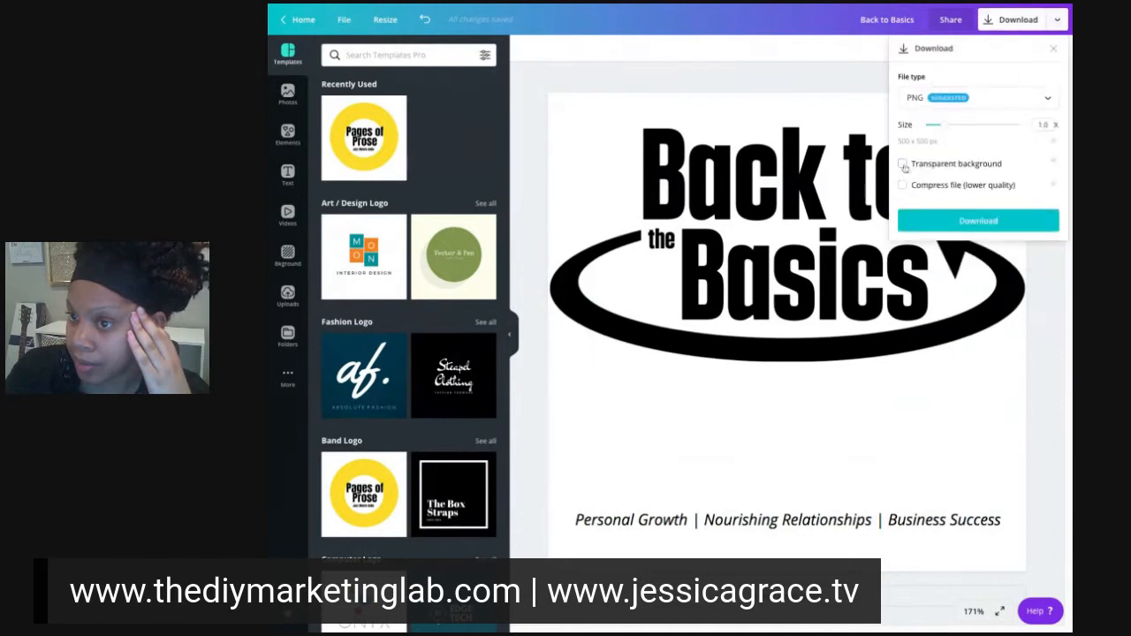
drag(941, 125, 1021, 125)
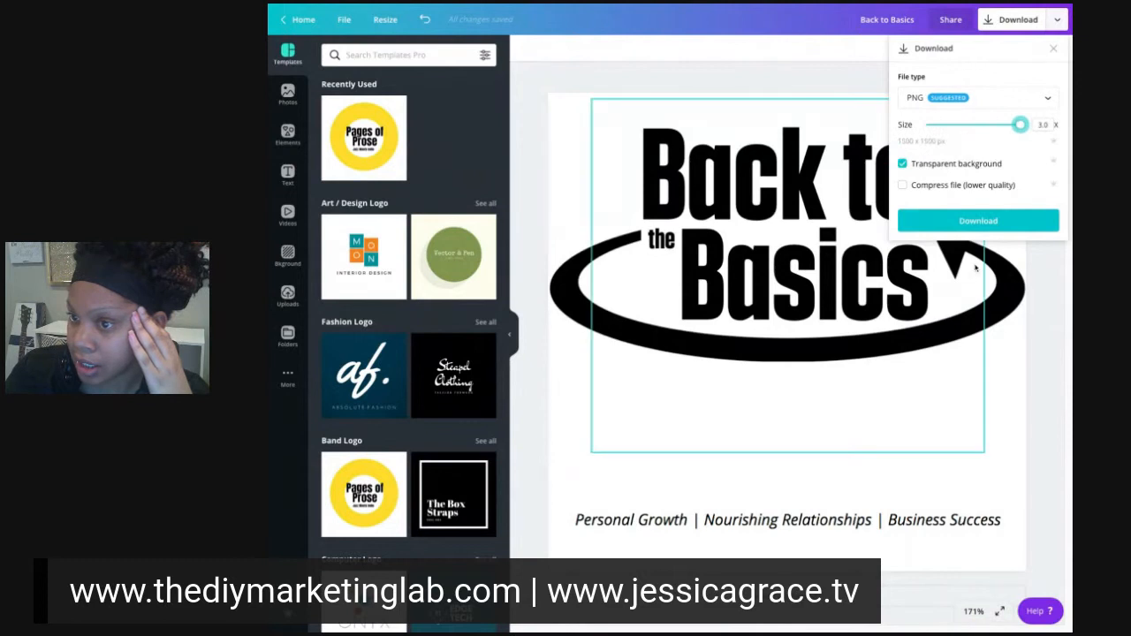
click(1025, 224)
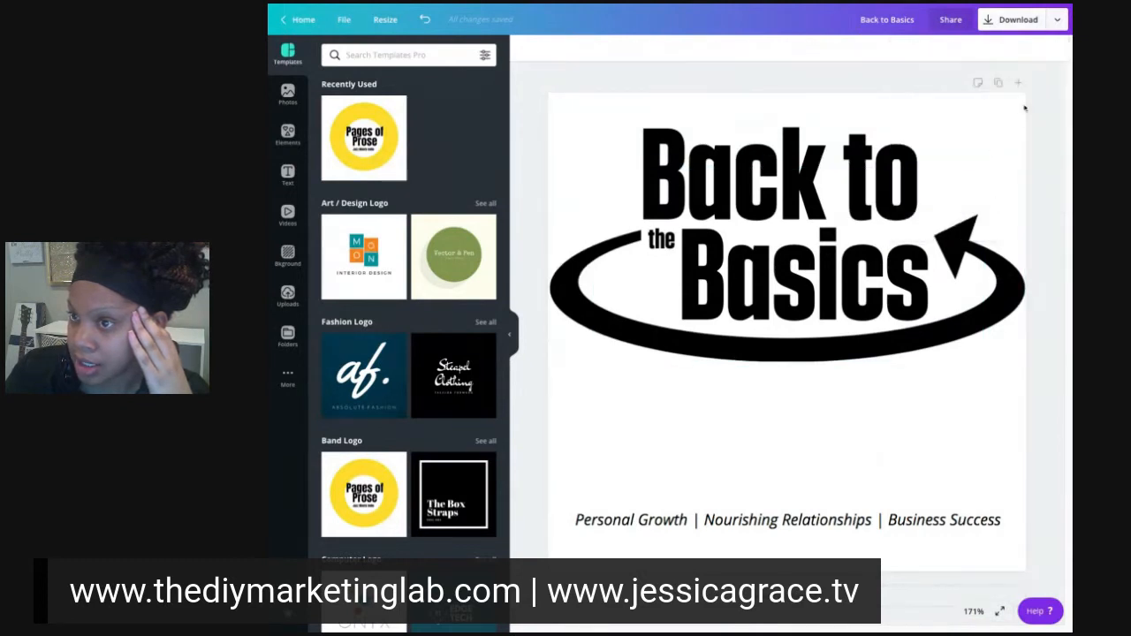
Step: Download the logo again as a PNG with a transparent background at a larger size, and dismiss the business card offer
click(1058, 20)
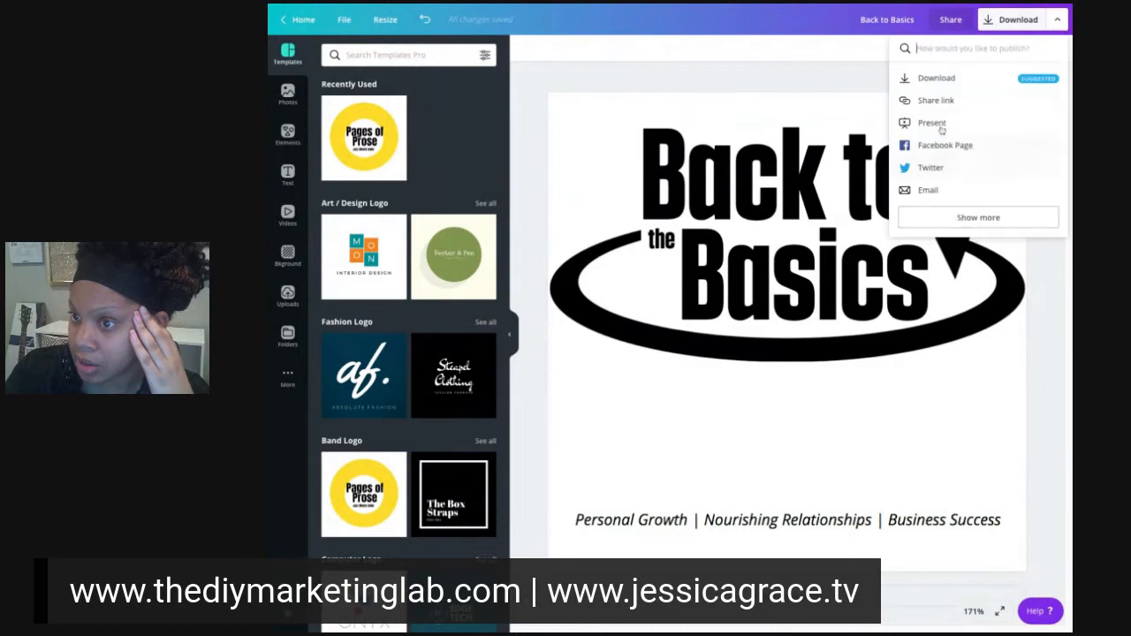
click(931, 79)
drag(946, 126, 1021, 125)
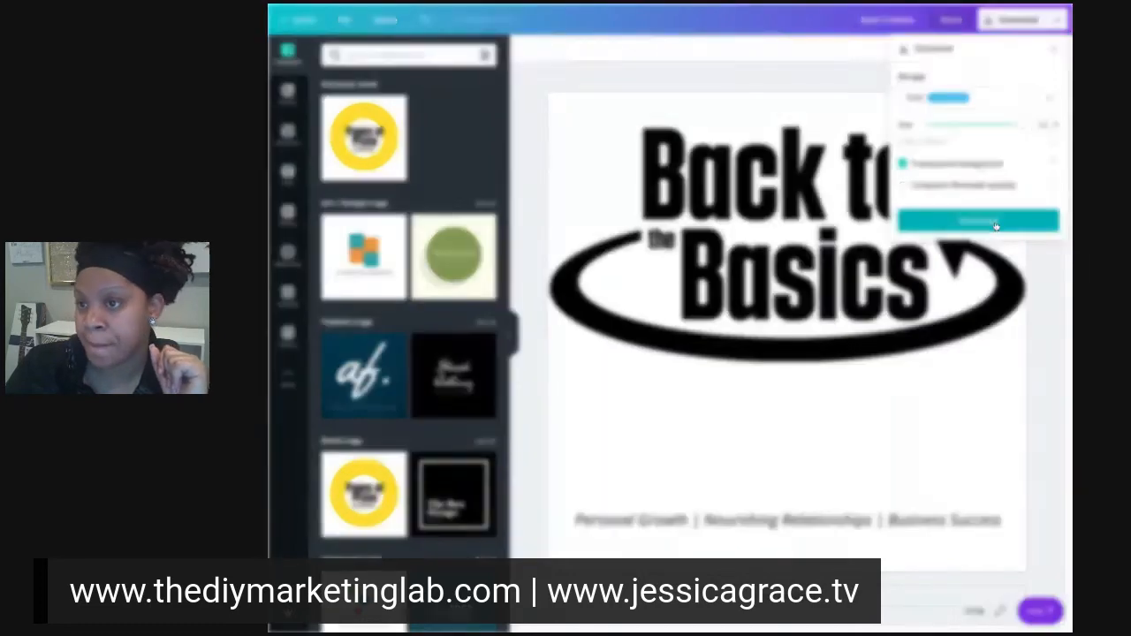
click(997, 223)
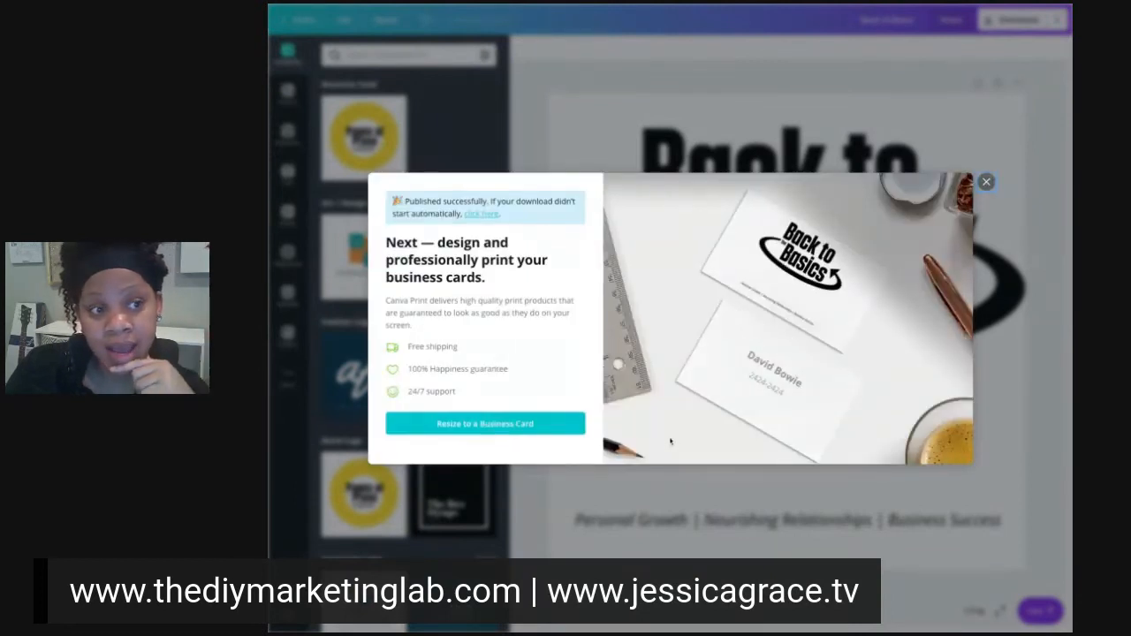
click(986, 183)
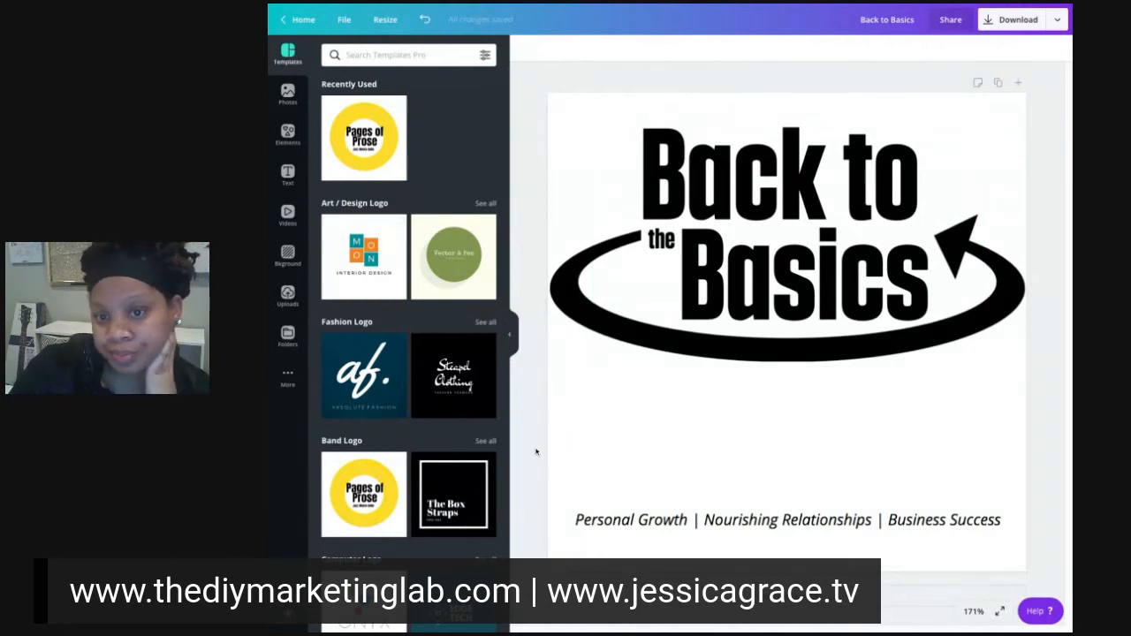
Step: Apply the recently used yellow "Pages of Prose" template to the logo page
click(360, 141)
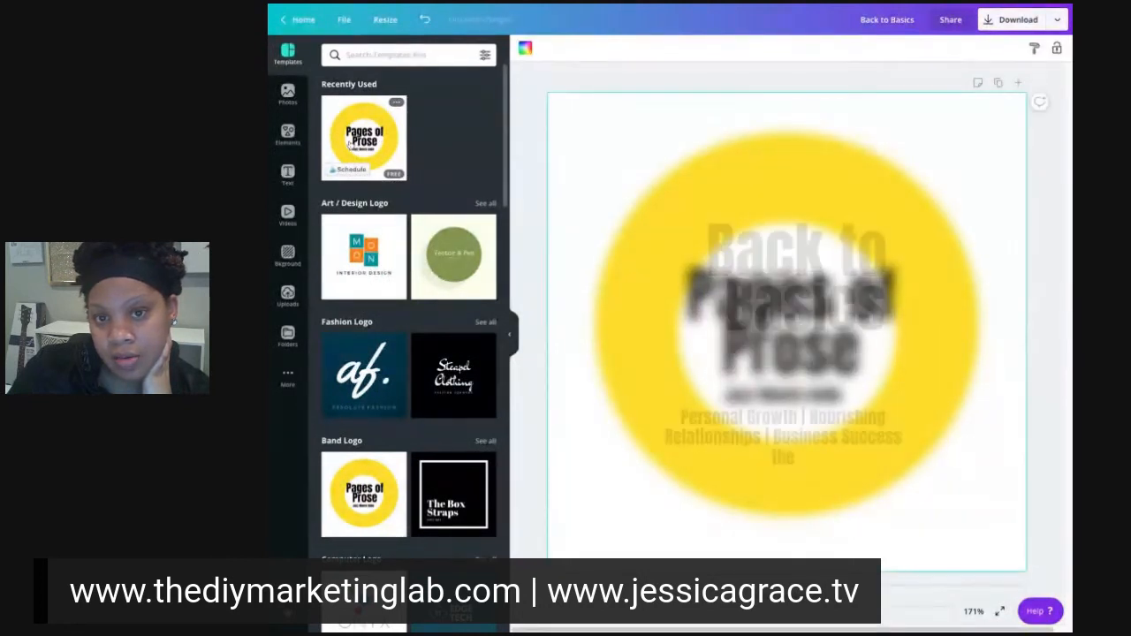
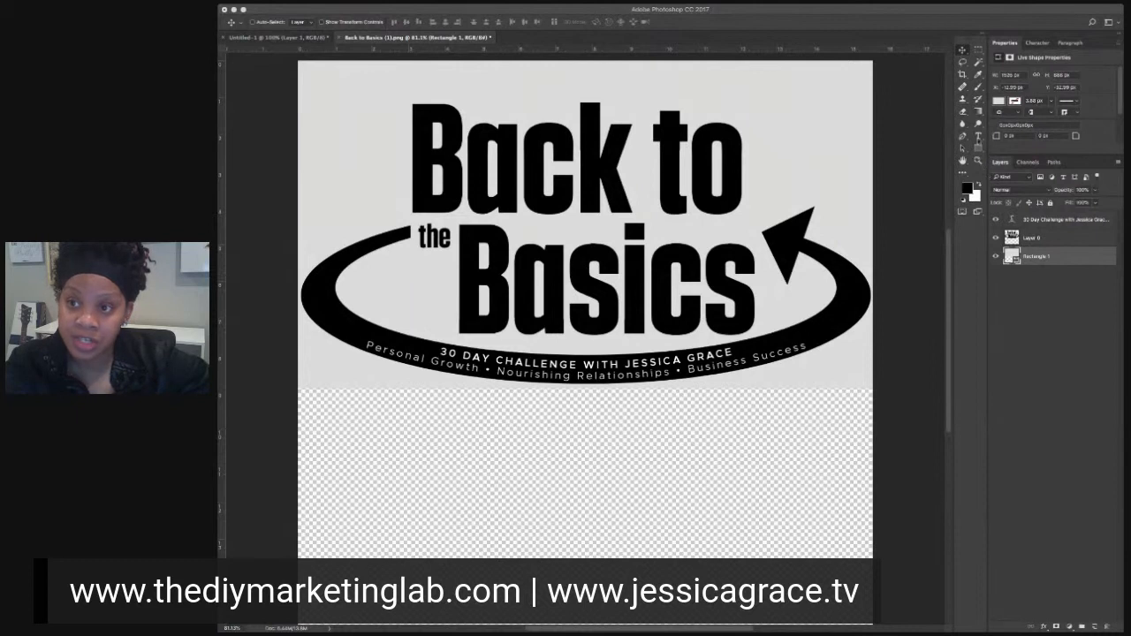
Step: In Photoshop, delete "Nourishing" and "Success" from the tagline and move the curved text slightly down
click(979, 137)
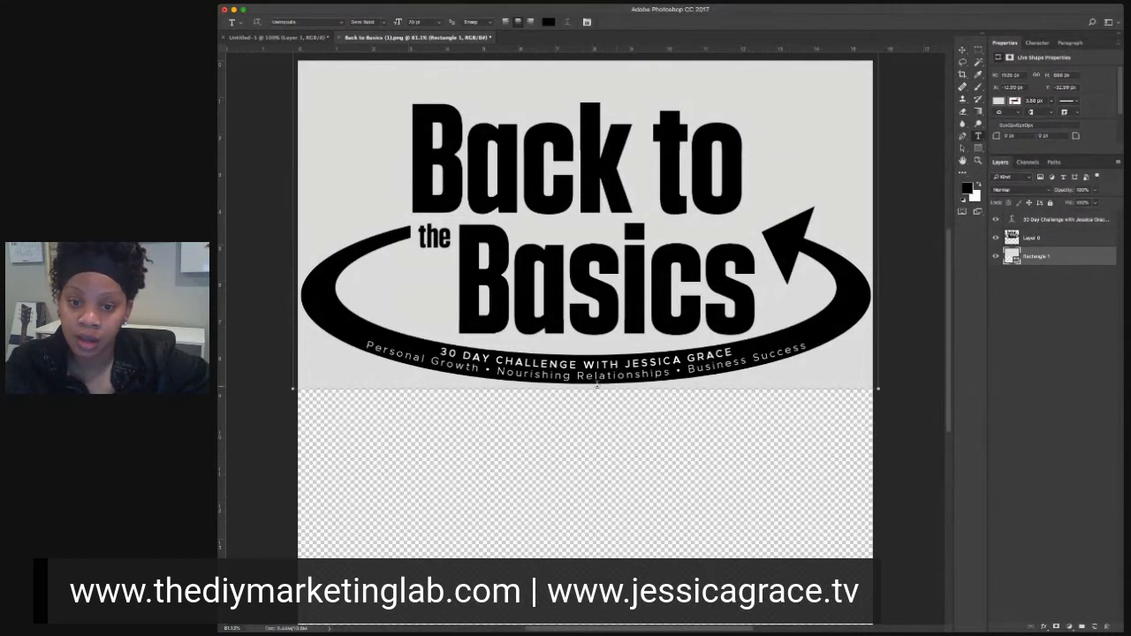
drag(579, 375, 496, 373)
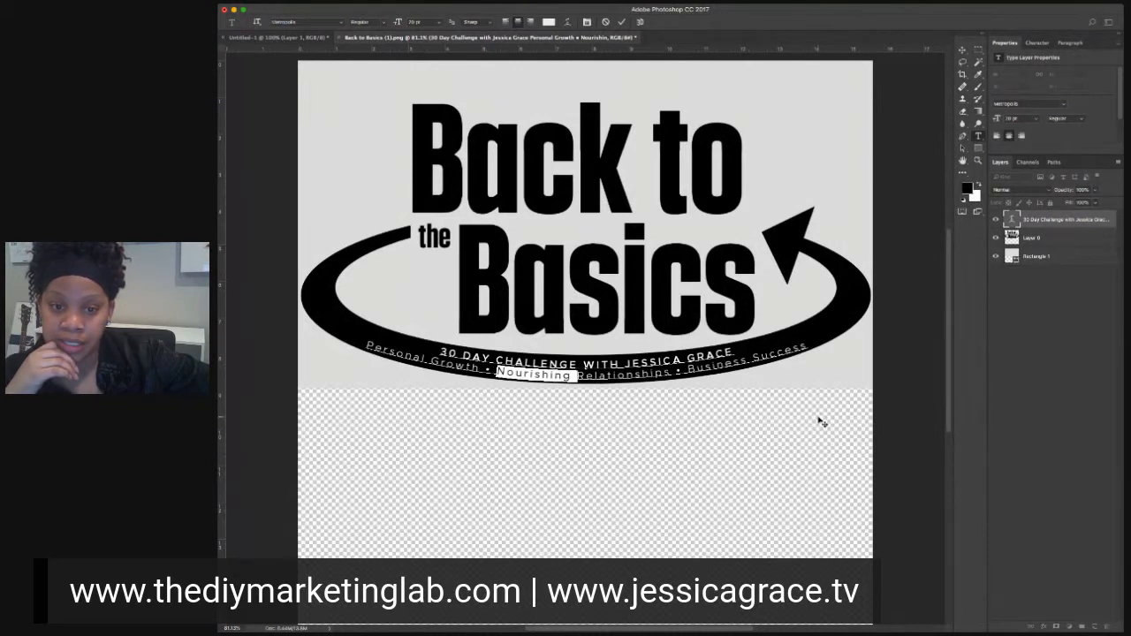
key(BackSpace)
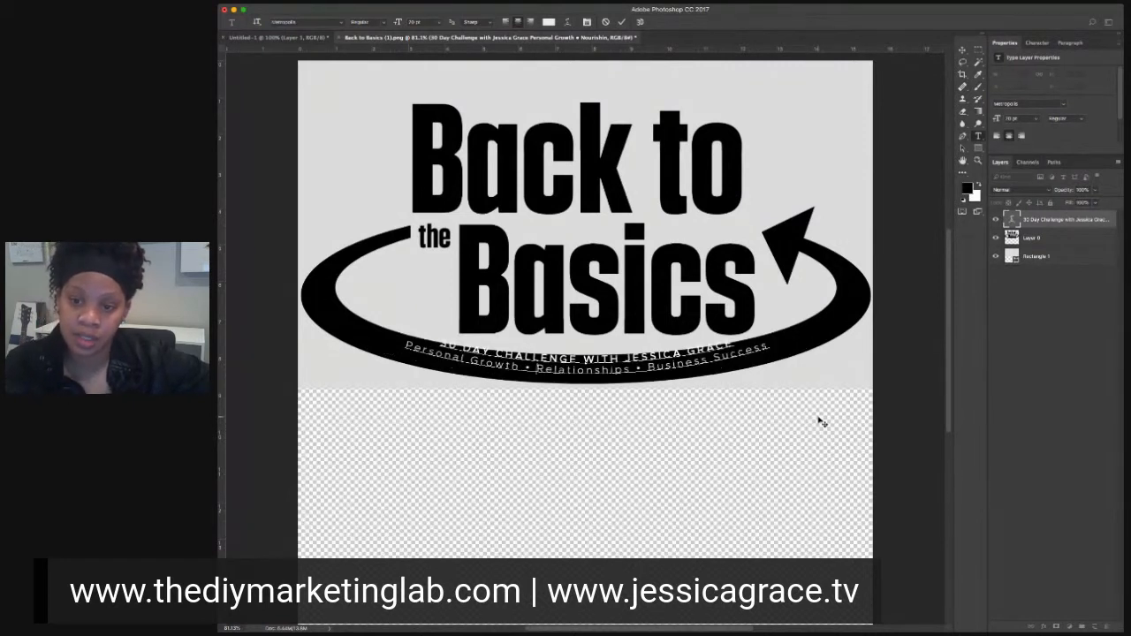
drag(768, 345, 714, 357)
key(BackSpace)
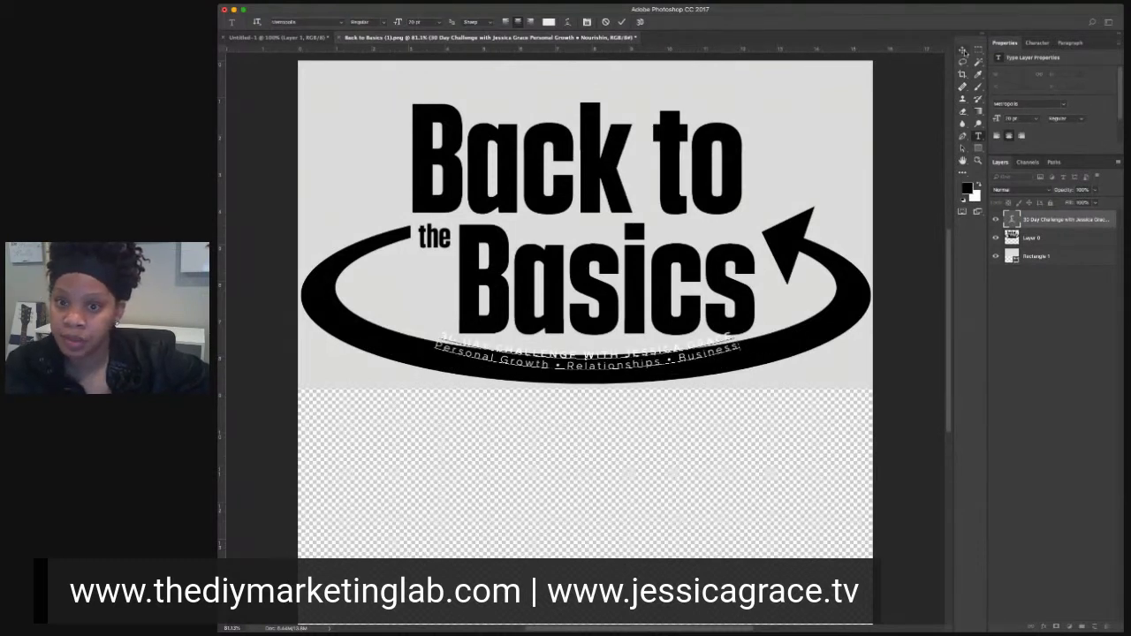
click(961, 51)
drag(662, 362, 664, 368)
Step: Flatten the warp bend of the curved text slightly and move the text down into the arrow band
click(978, 135)
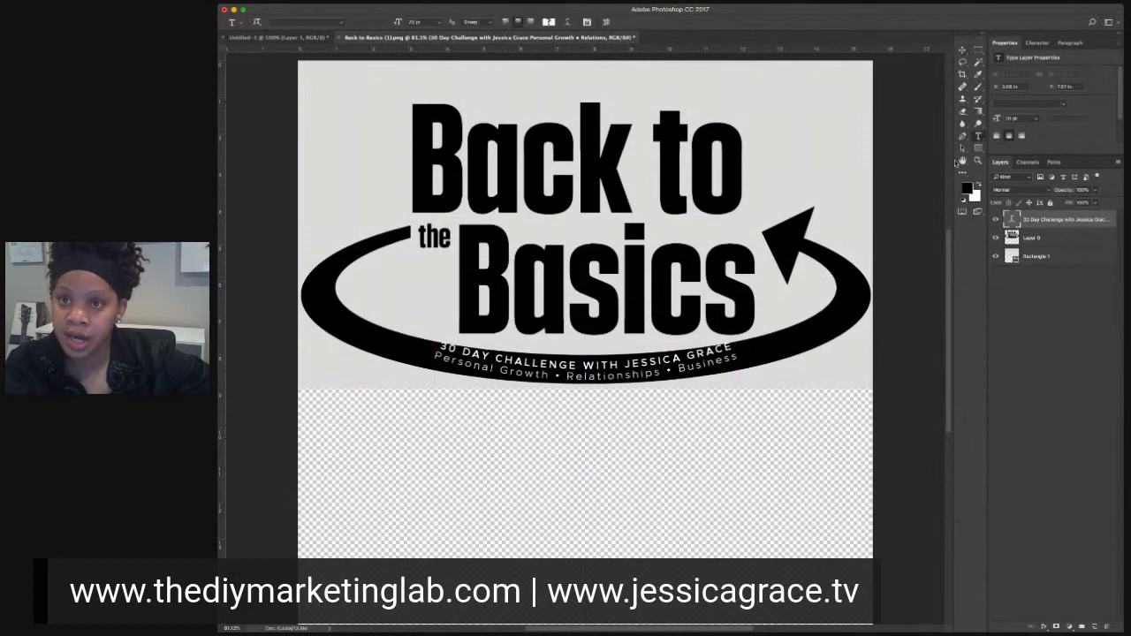
click(569, 23)
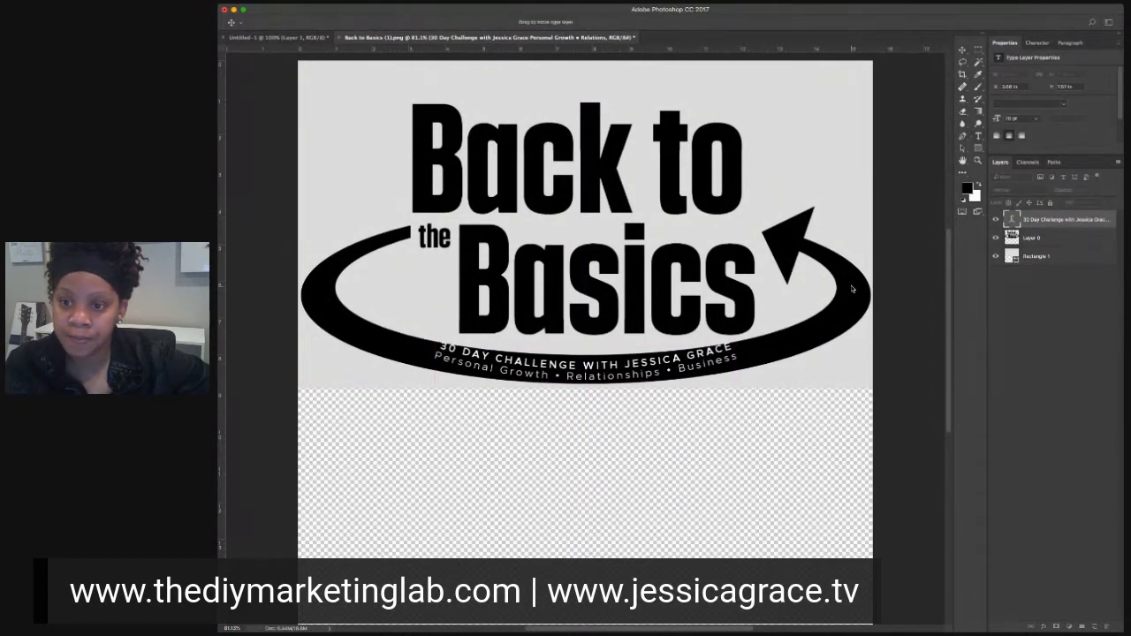
drag(852, 289, 854, 288)
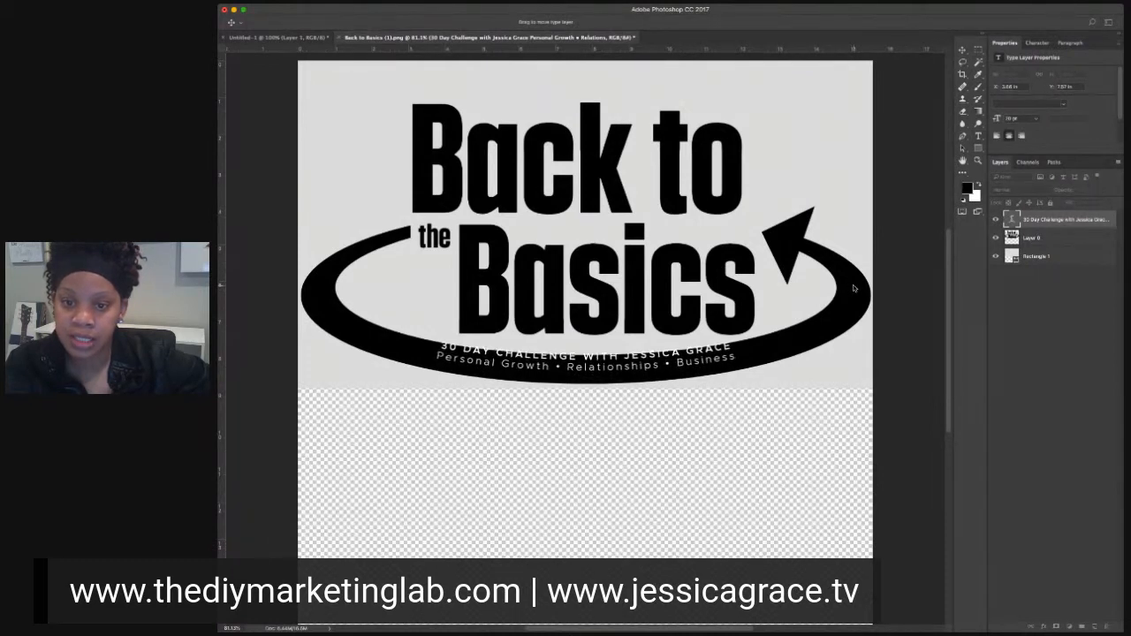
key(t)
click(962, 50)
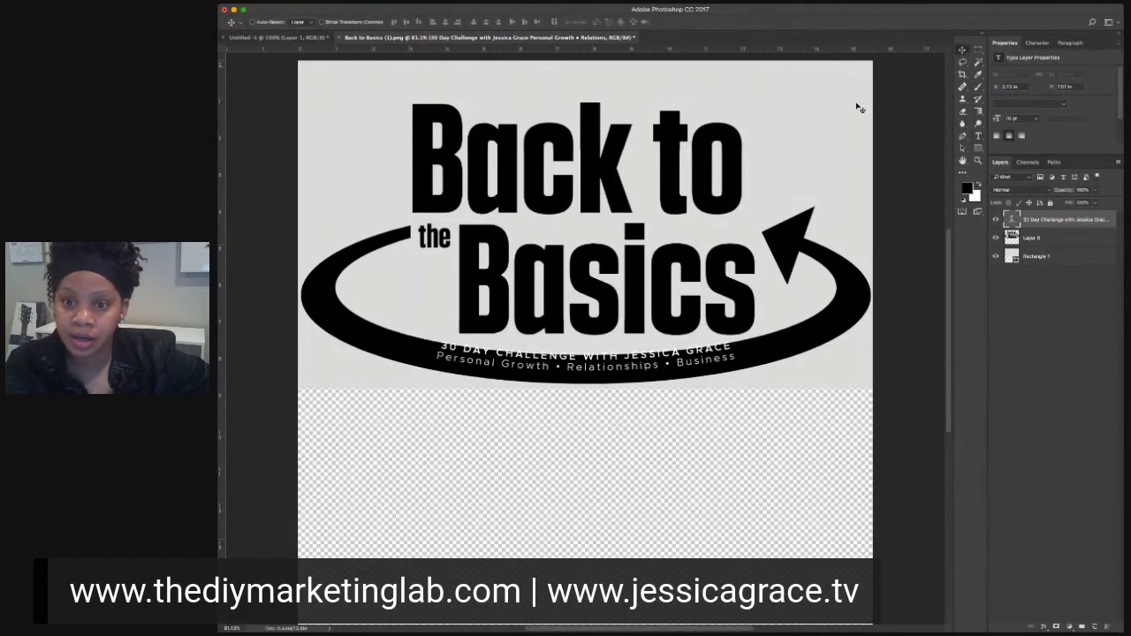
drag(679, 347, 674, 359)
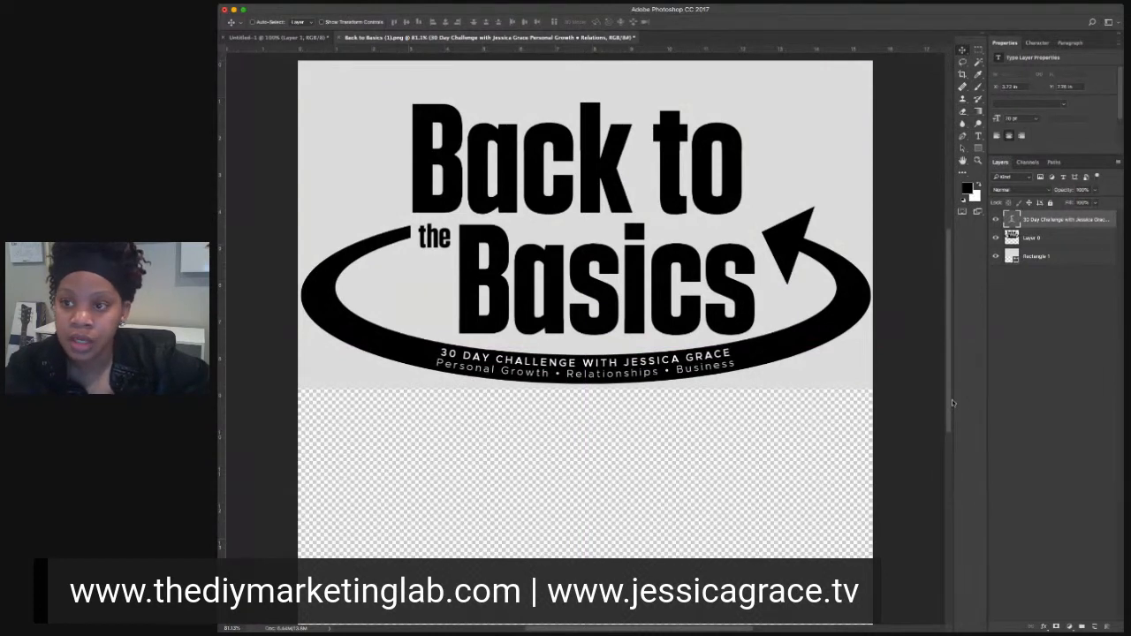
Step: Increase the warp bend of the curved text slightly and nudge the text up within the arrow band
click(977, 136)
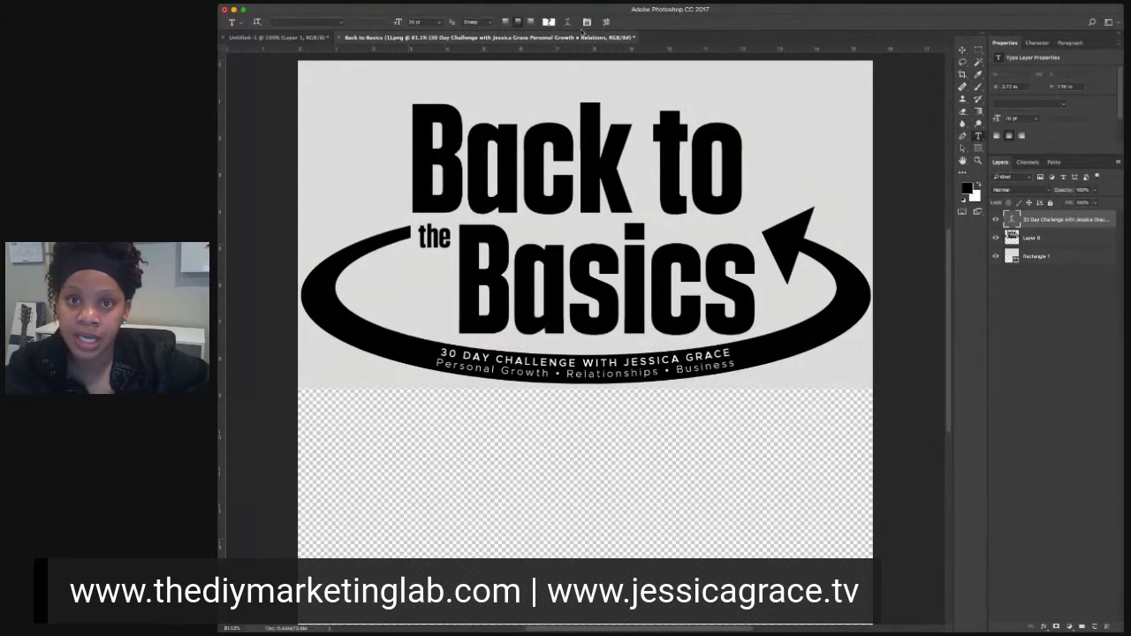
key(v)
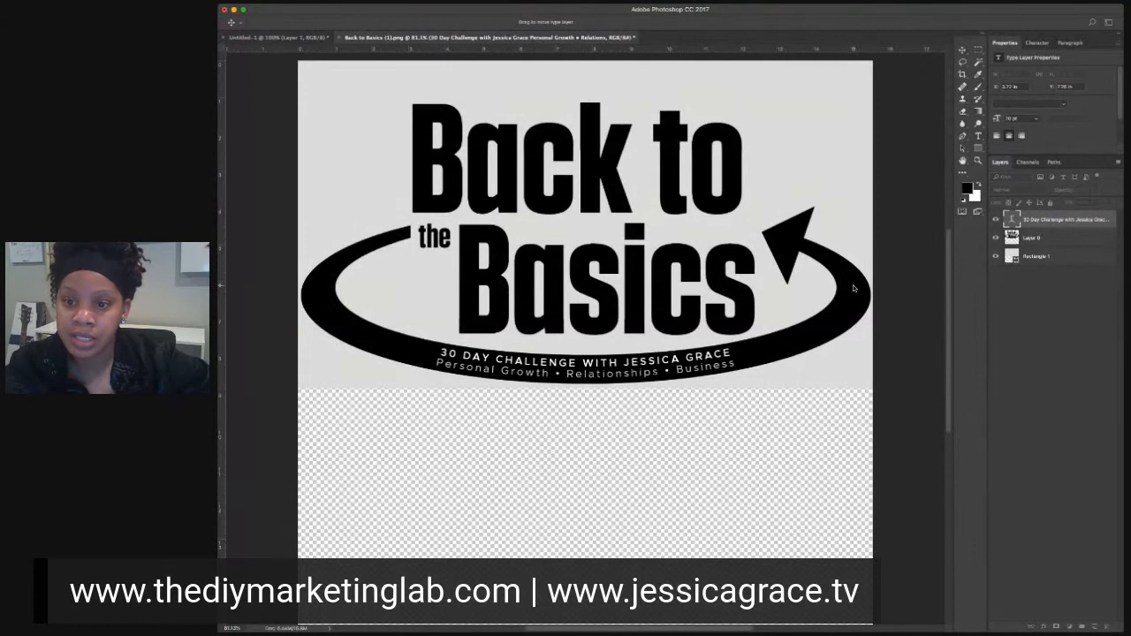
drag(854, 288, 853, 289)
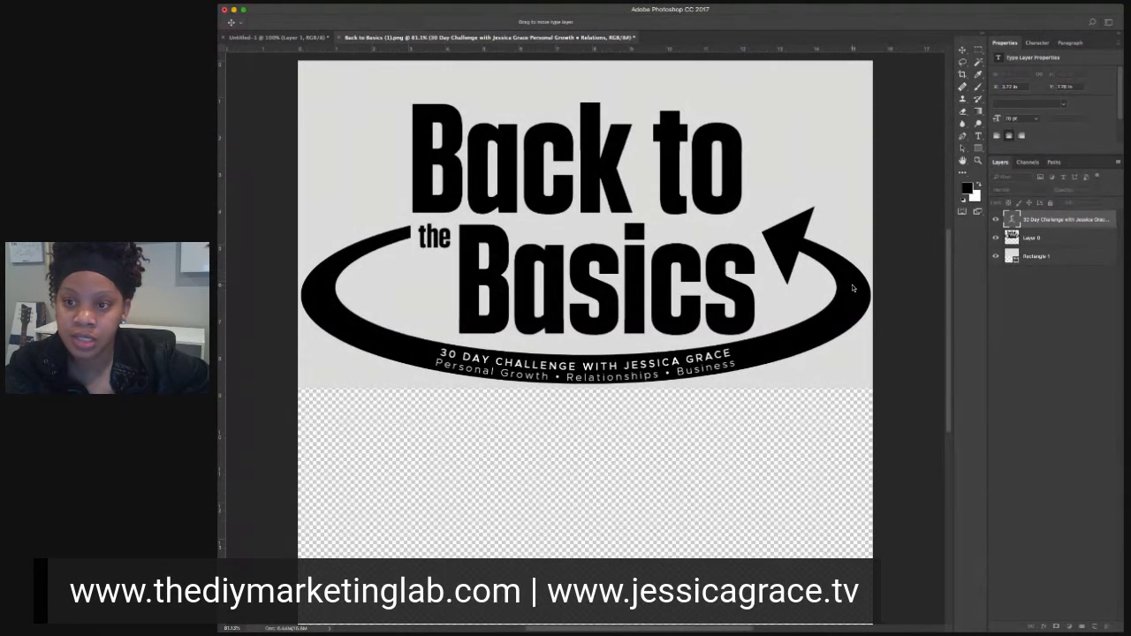
key(t)
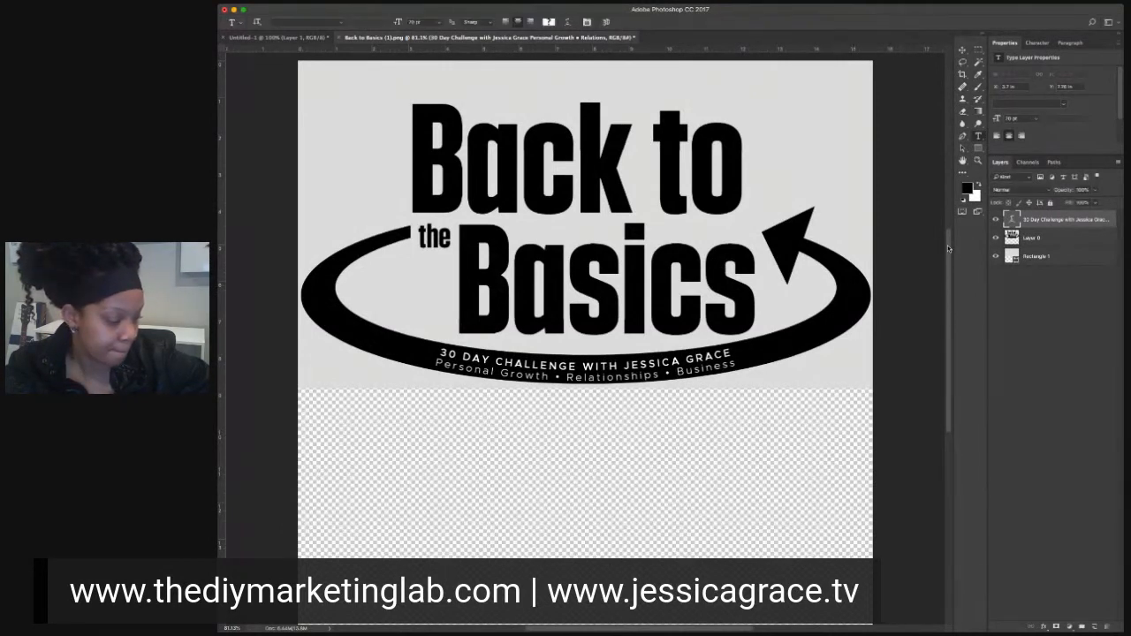
key(v)
key(Up)
key(Up)
key(Up)
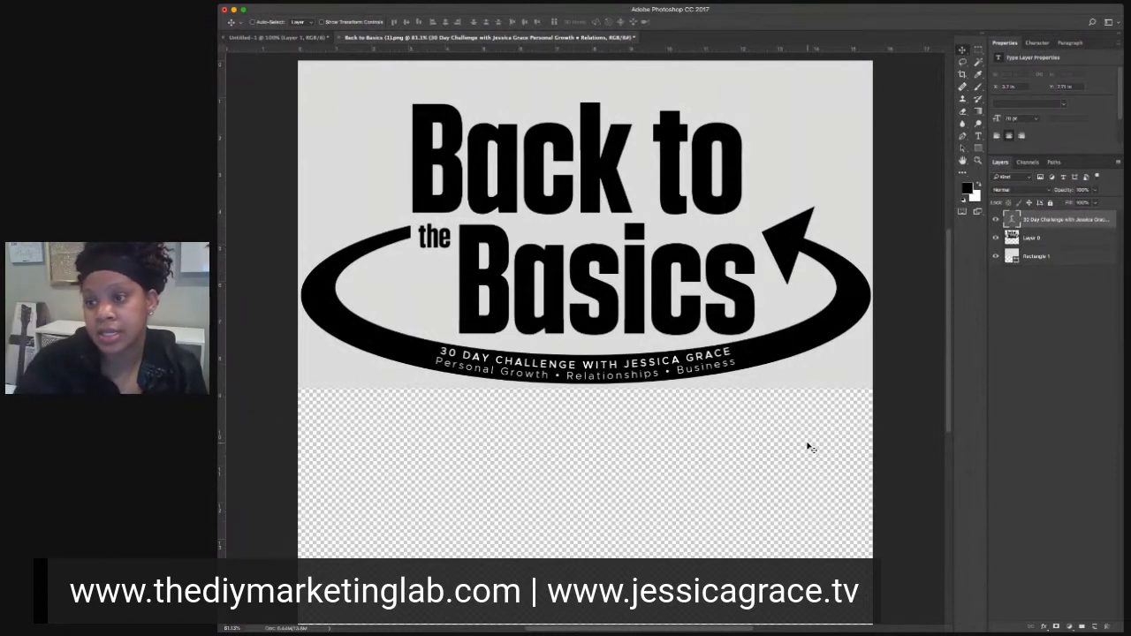
Step: Replace both bullets in the "Personal Growth • Relationships • Business" line with vertical bars
click(979, 136)
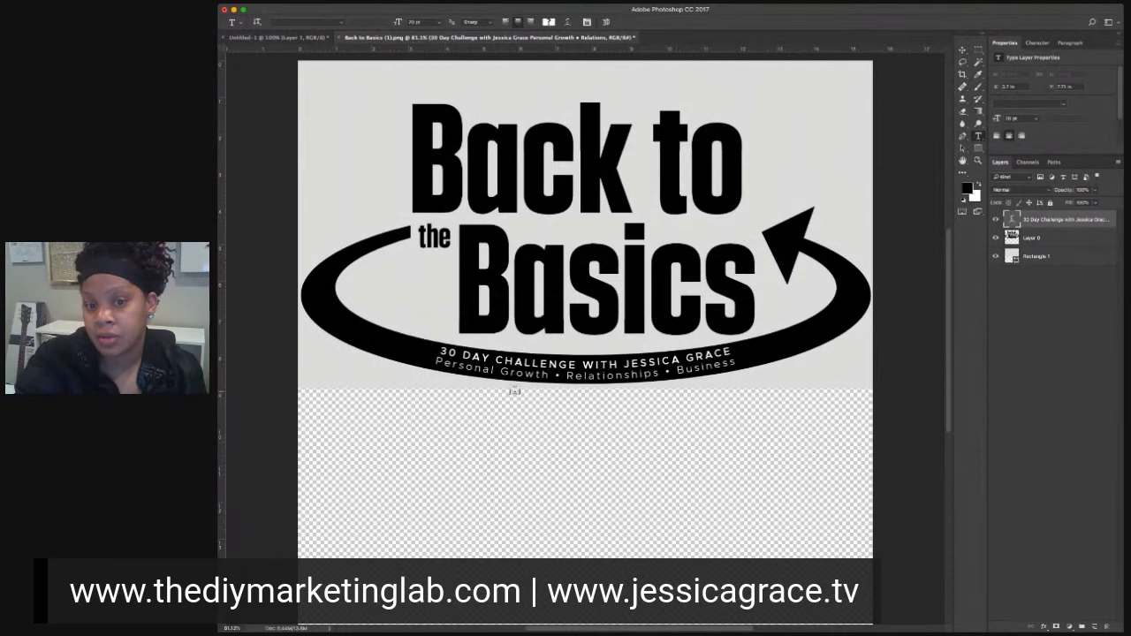
click(556, 375)
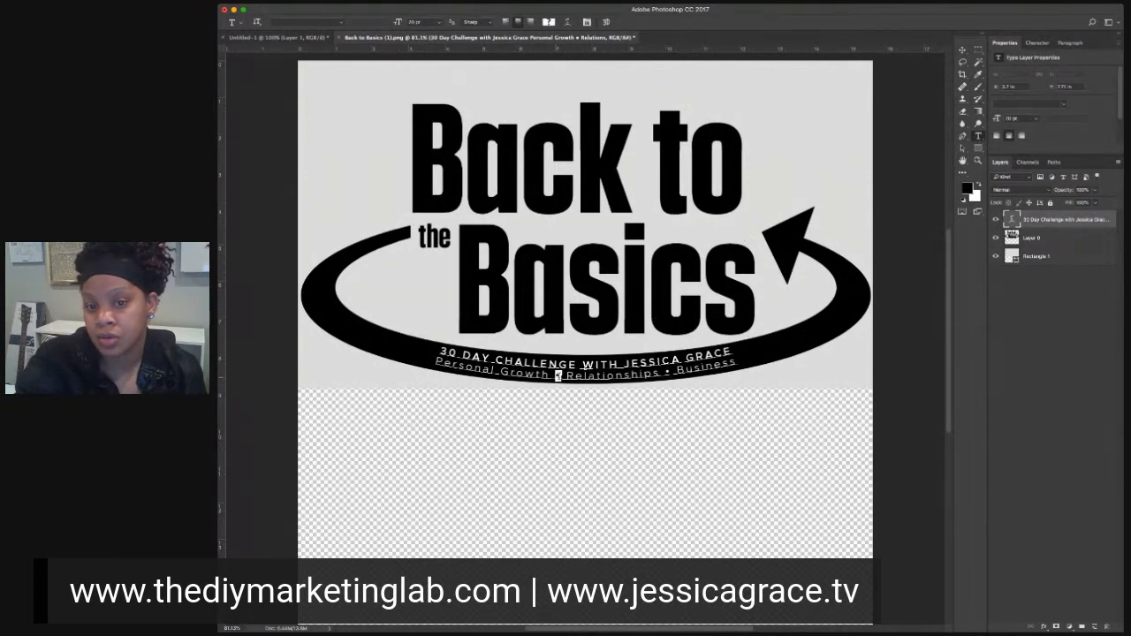
text(|)
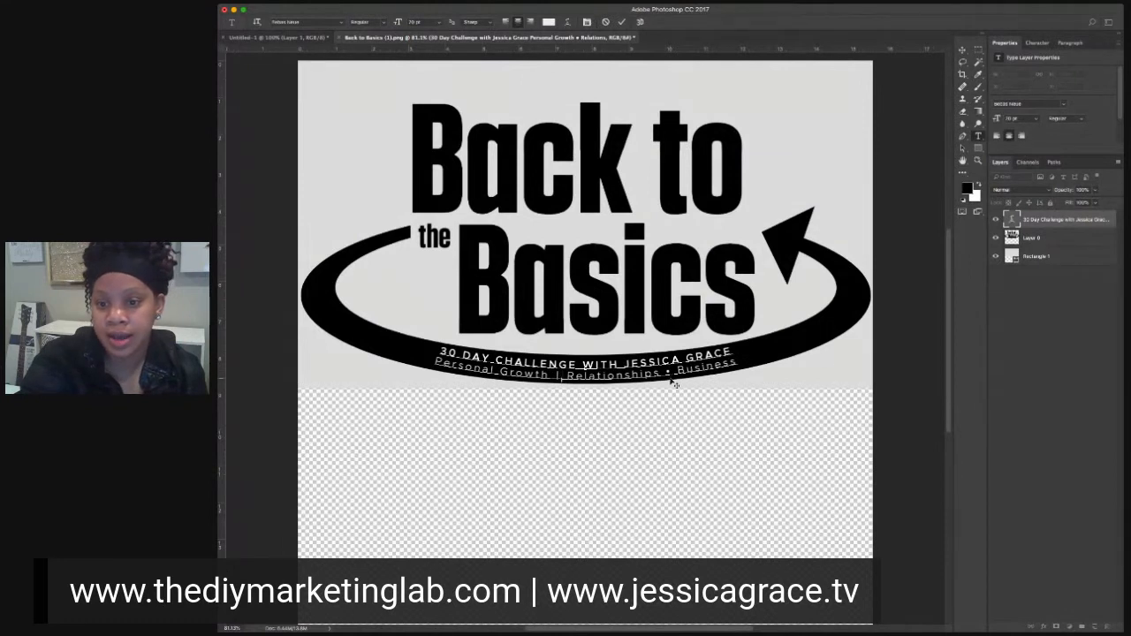
drag(664, 372, 670, 372)
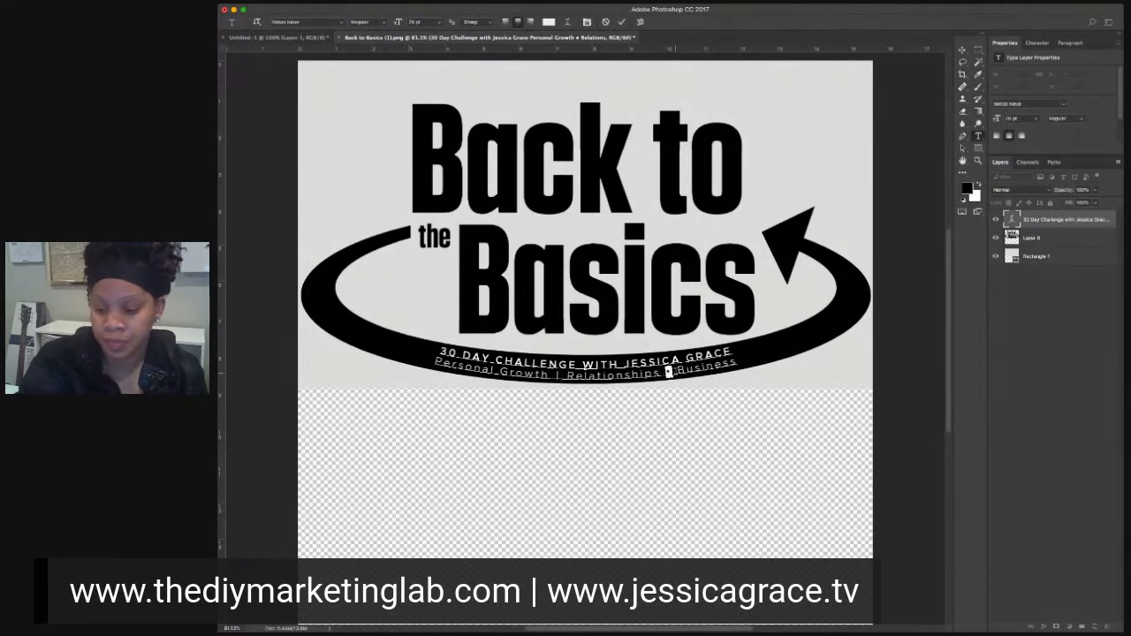
text(|)
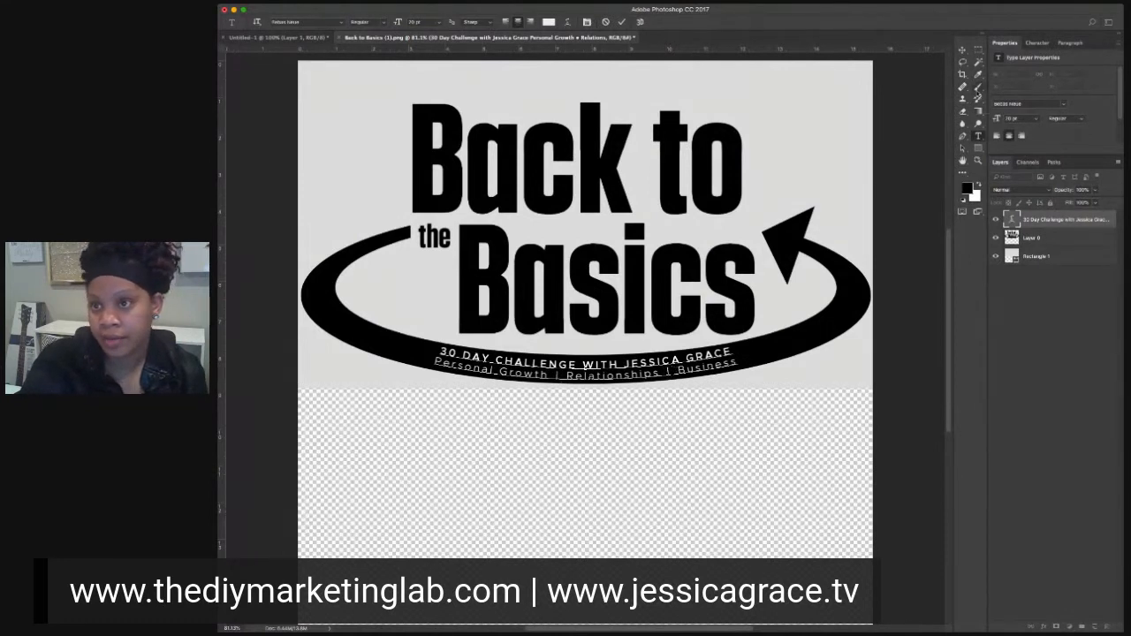
click(962, 51)
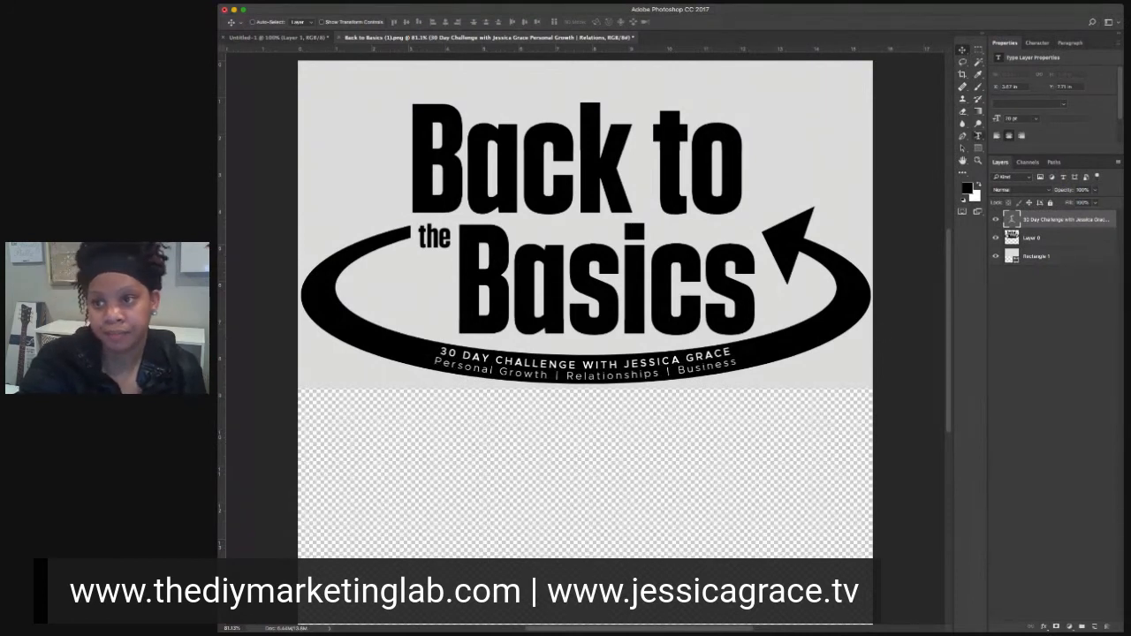
Step: Set the letter tracking of the "Personal Growth | Relationships | Business" line to 0
key(t)
drag(433, 364, 739, 362)
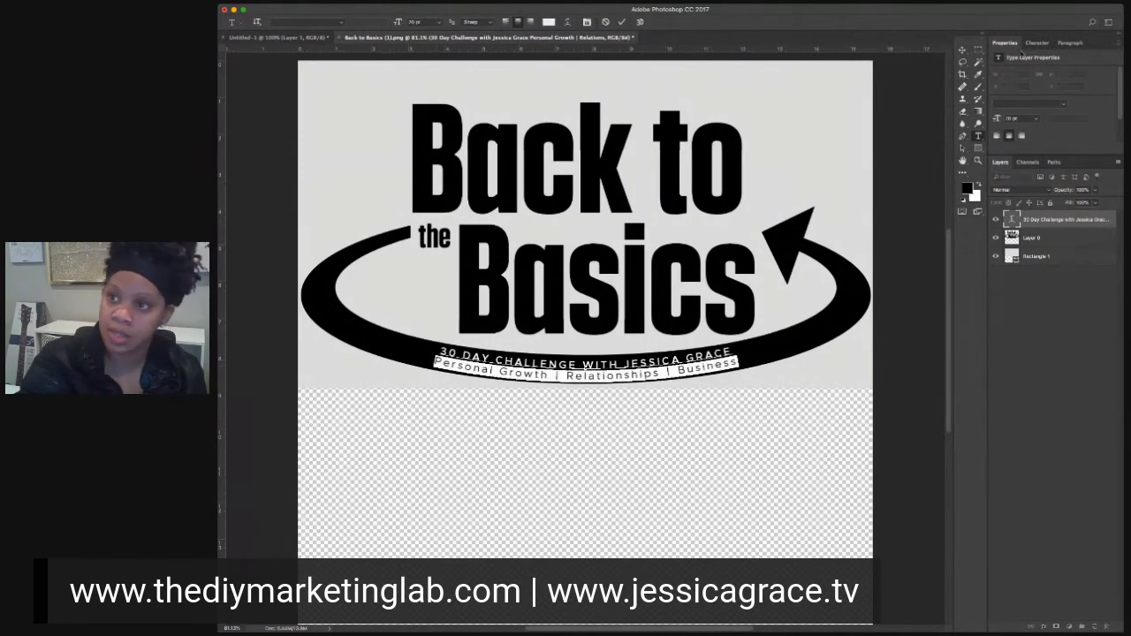
click(1069, 42)
click(1038, 42)
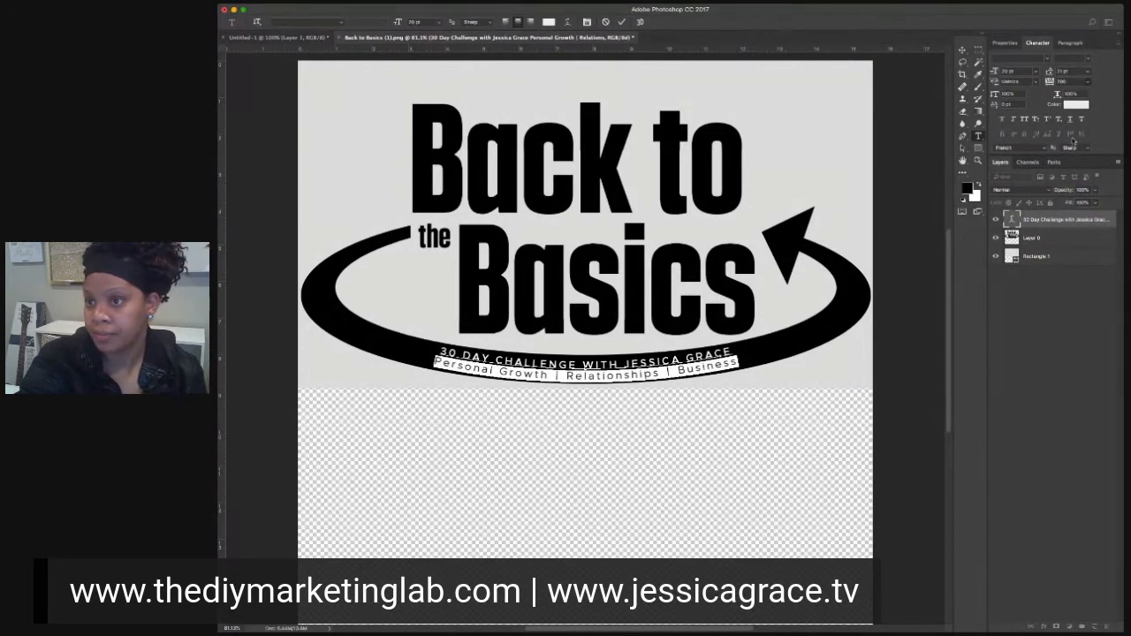
text(0)
key(Return)
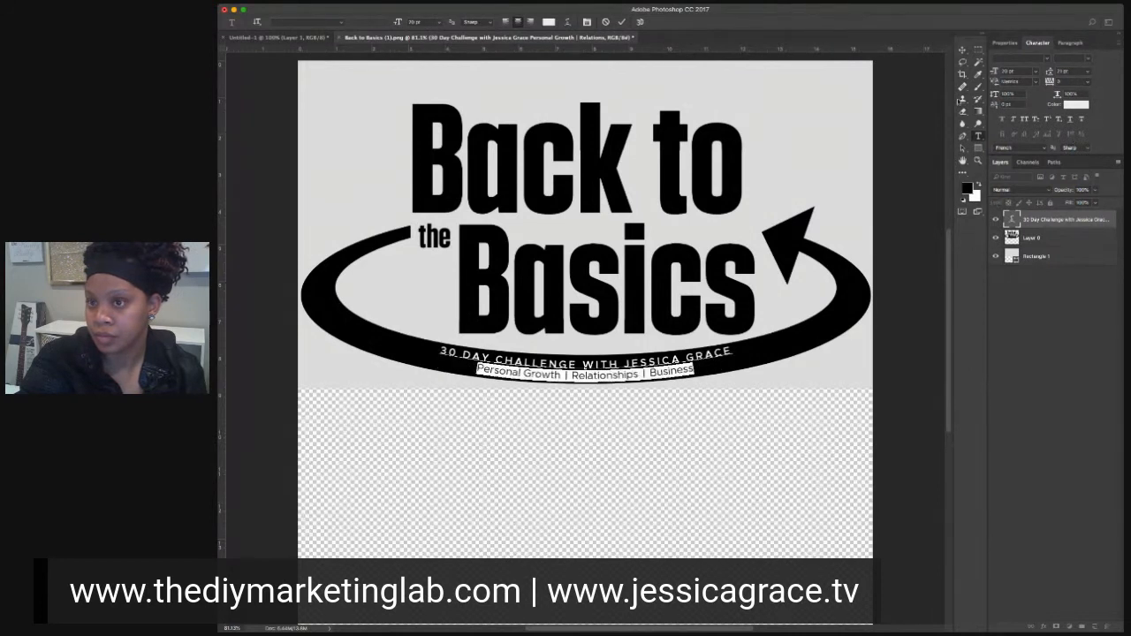
click(963, 49)
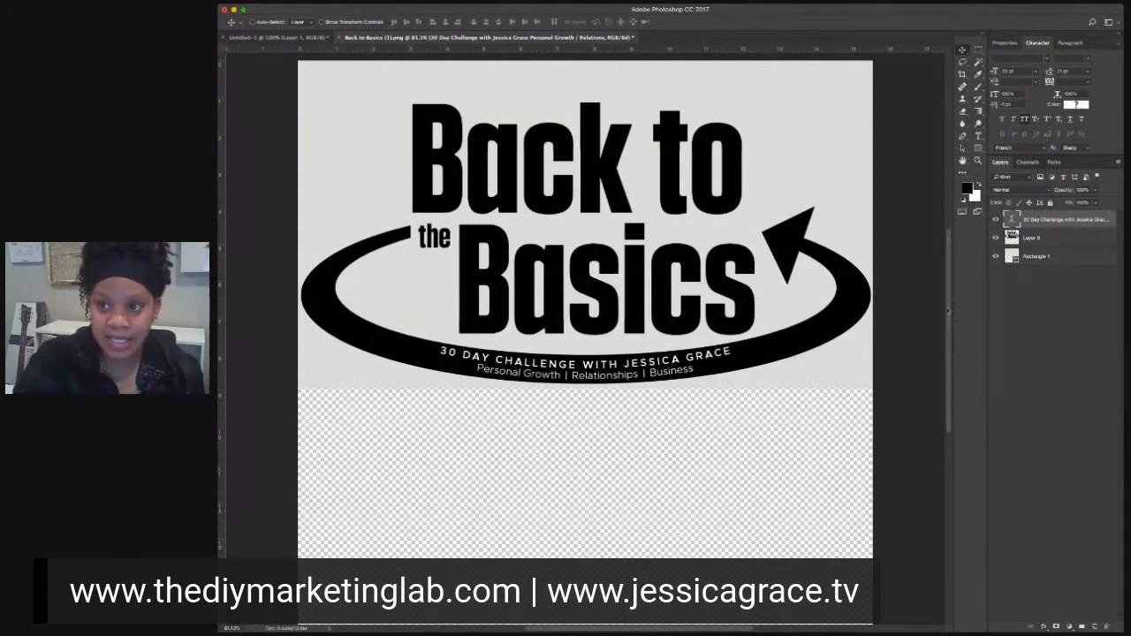
Step: Reduce the font size of the "Personal Growth | Relationships | Business" line to 18 pt
click(979, 137)
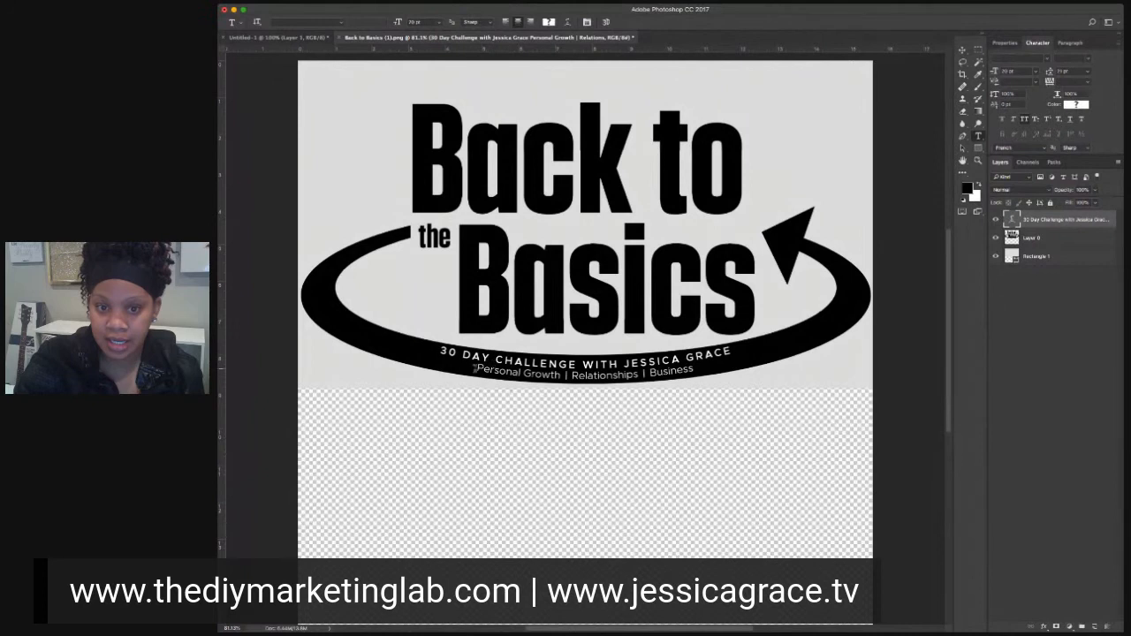
drag(477, 367, 706, 378)
click(1008, 70)
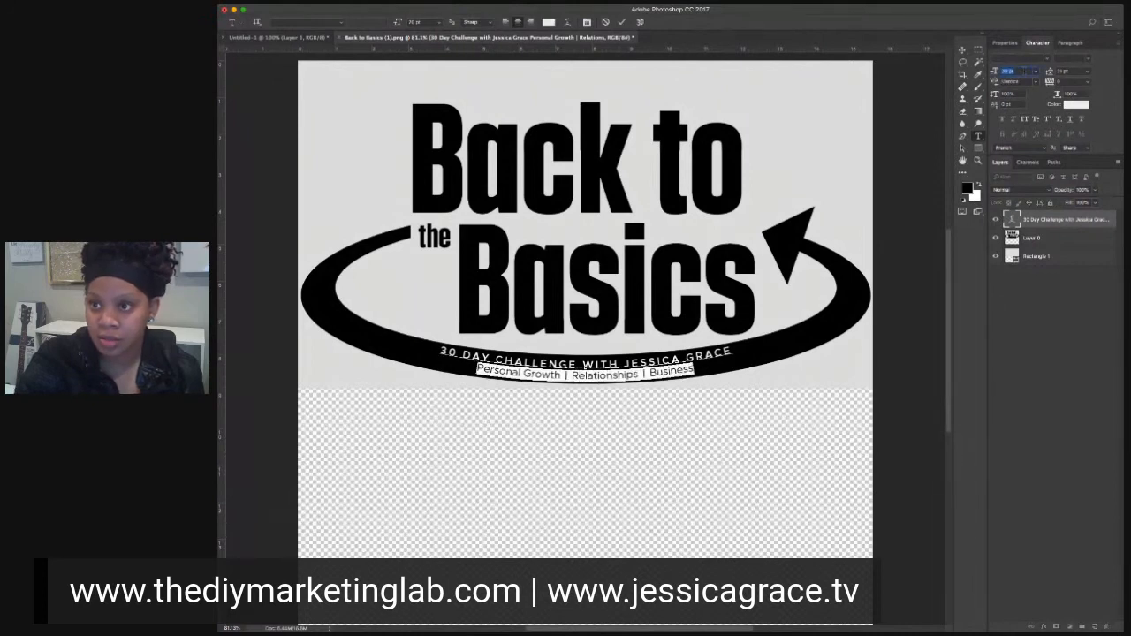
key(Down)
key(Down)
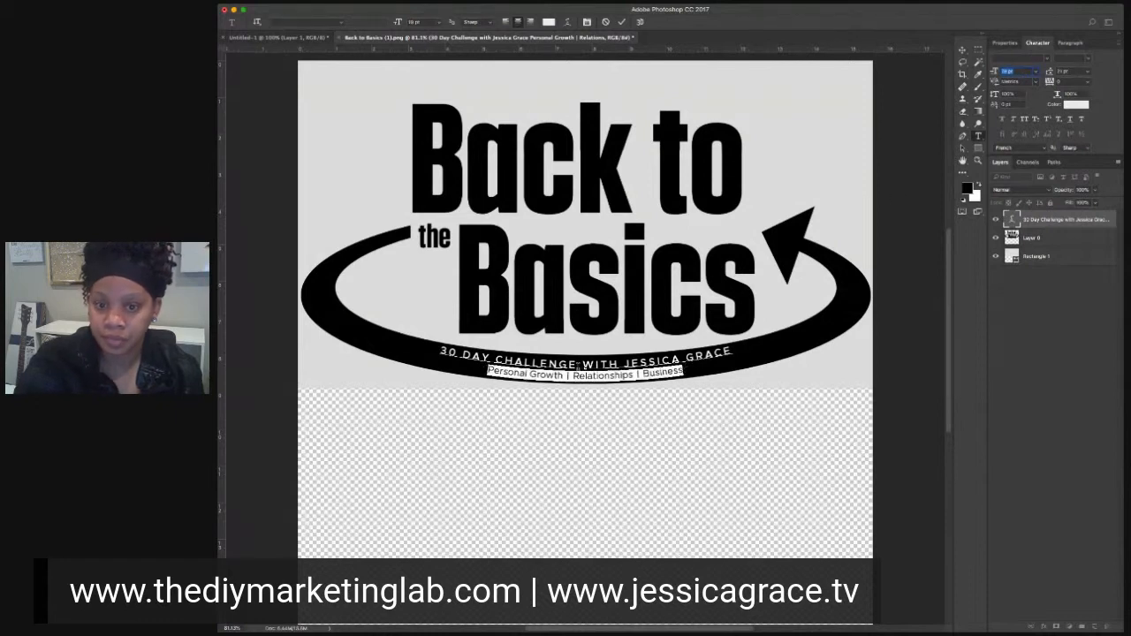
Step: Replace both vertical bars in the "Personal Growth | Relationships | Business" line with bullets
click(570, 377)
double_click(569, 376)
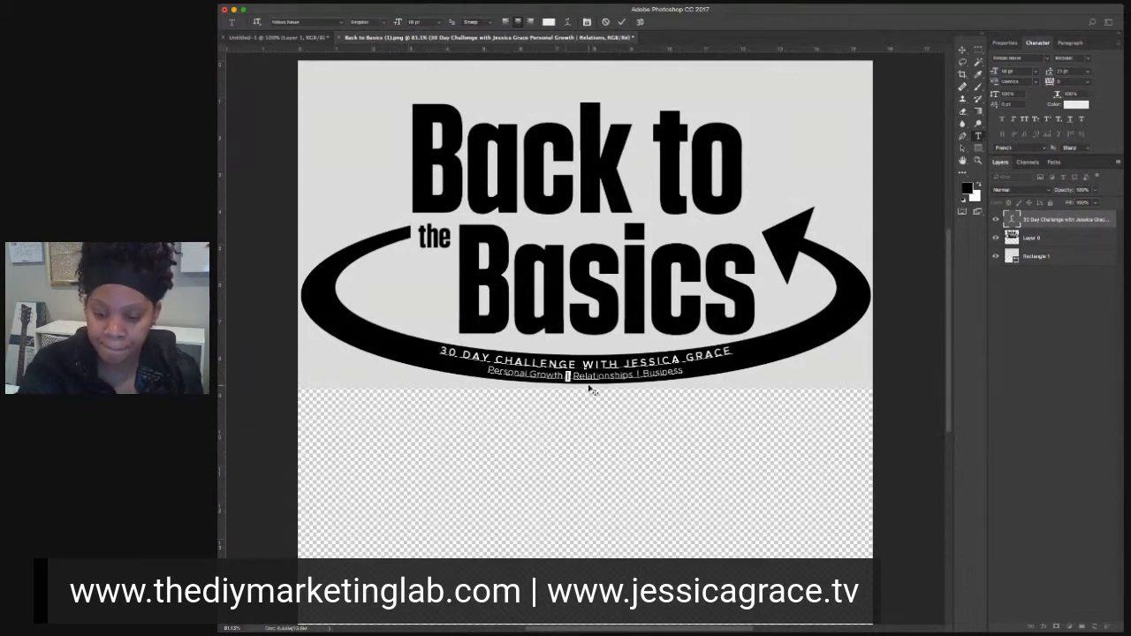
text(•)
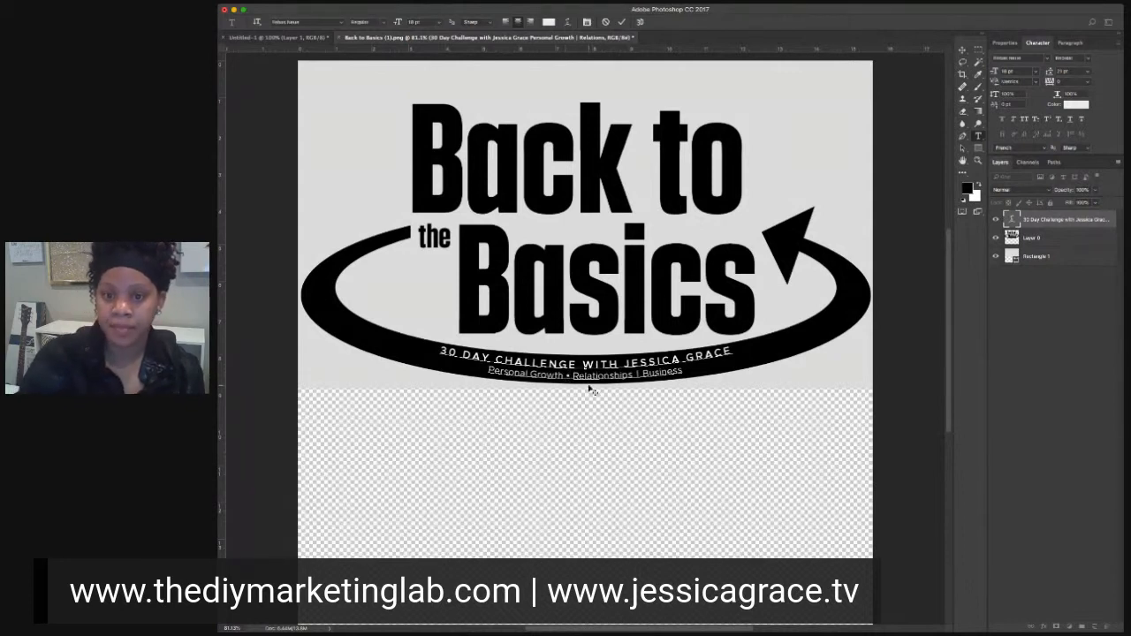
double_click(638, 372)
double_click(637, 375)
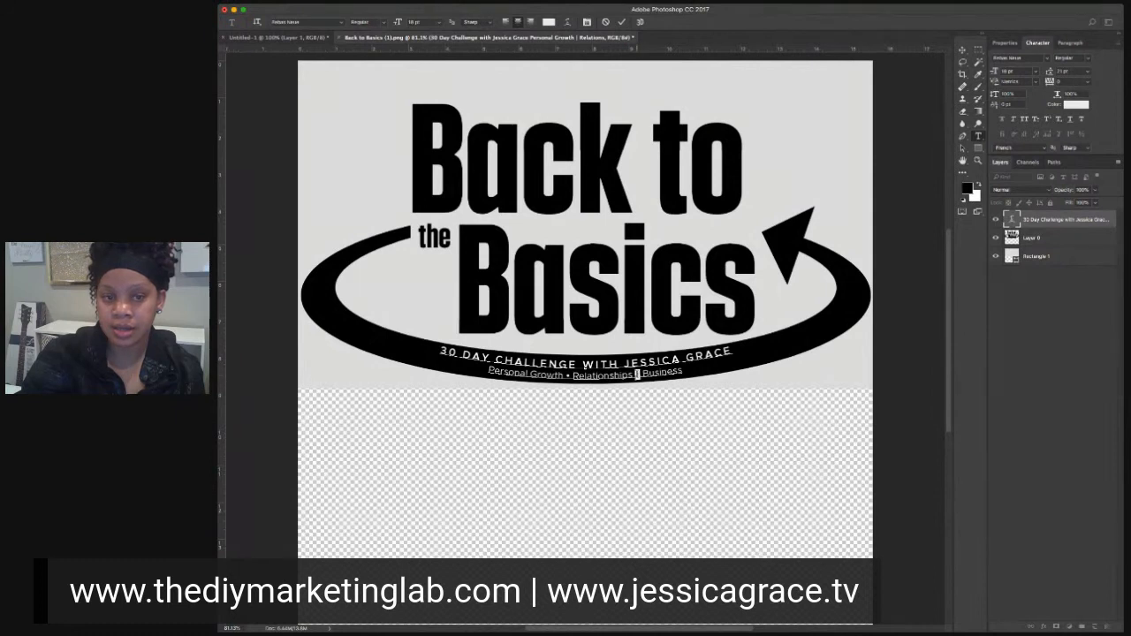
text(•)
click(964, 51)
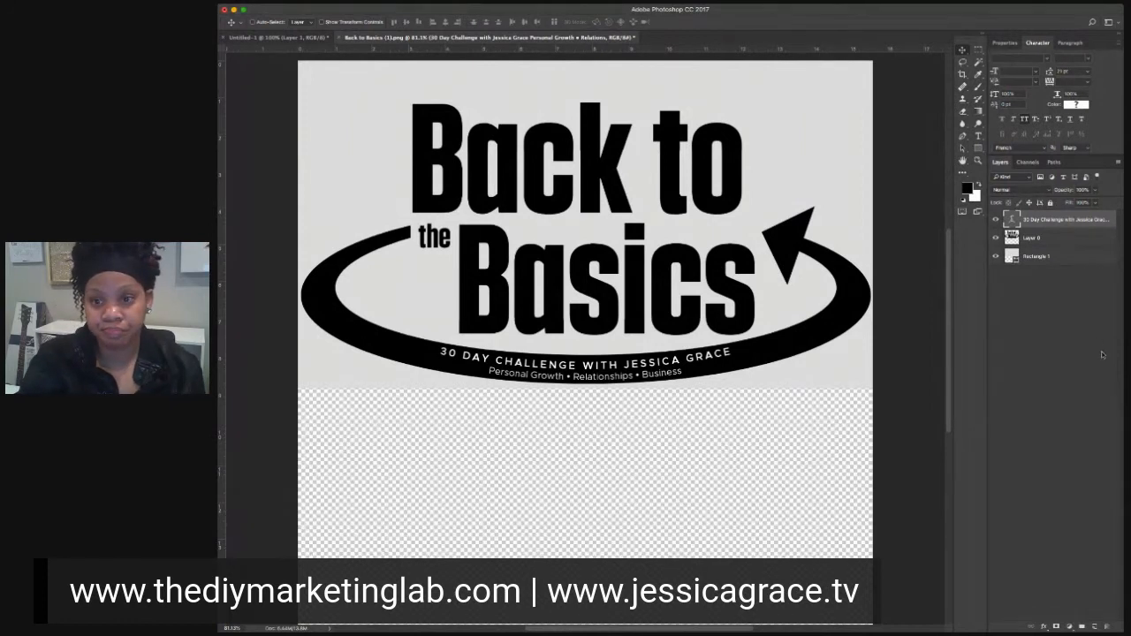
Step: Fine-tune the warp of the curved challenge text by slightly reducing its bend
click(979, 135)
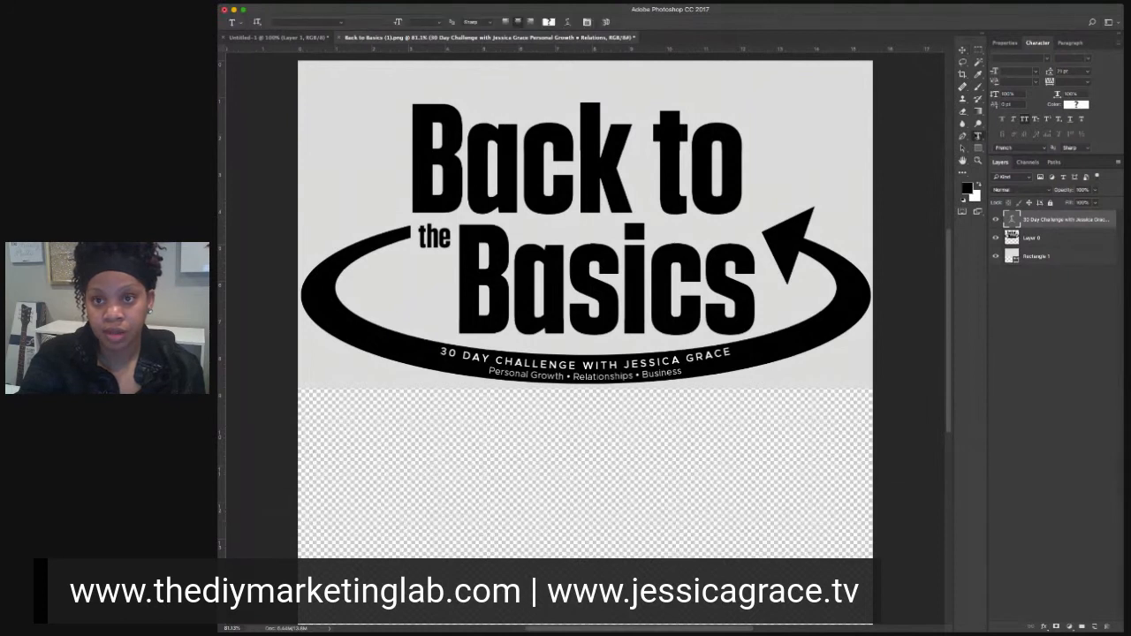
click(565, 24)
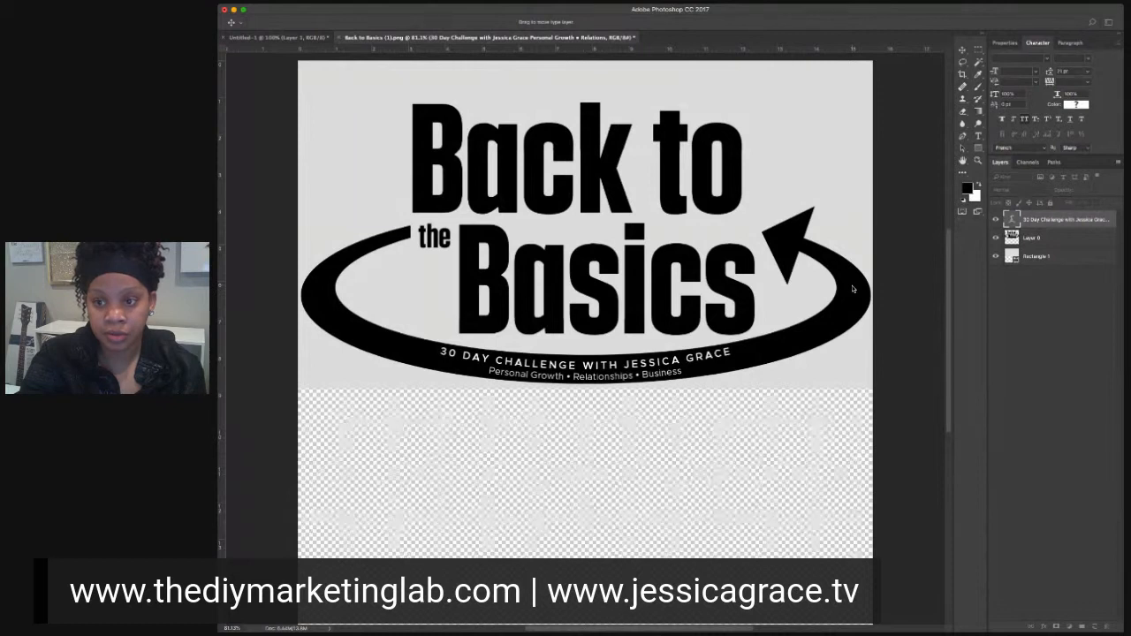
drag(853, 289, 855, 289)
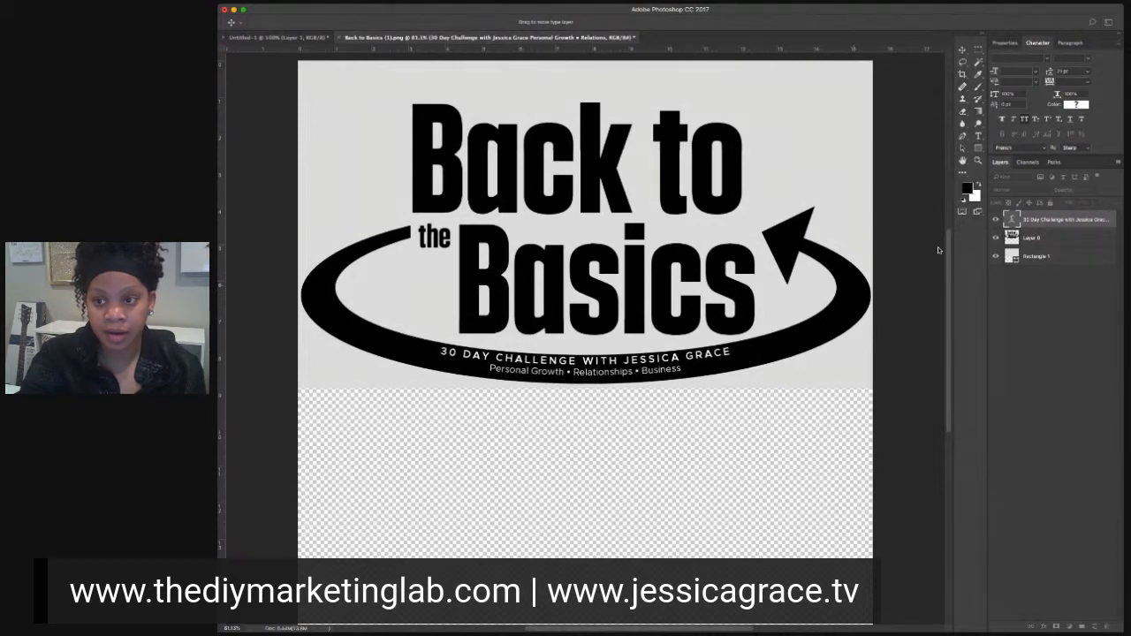
click(938, 247)
Step: Nudge the curved text layer down slightly to centre it within the arrow band
click(963, 50)
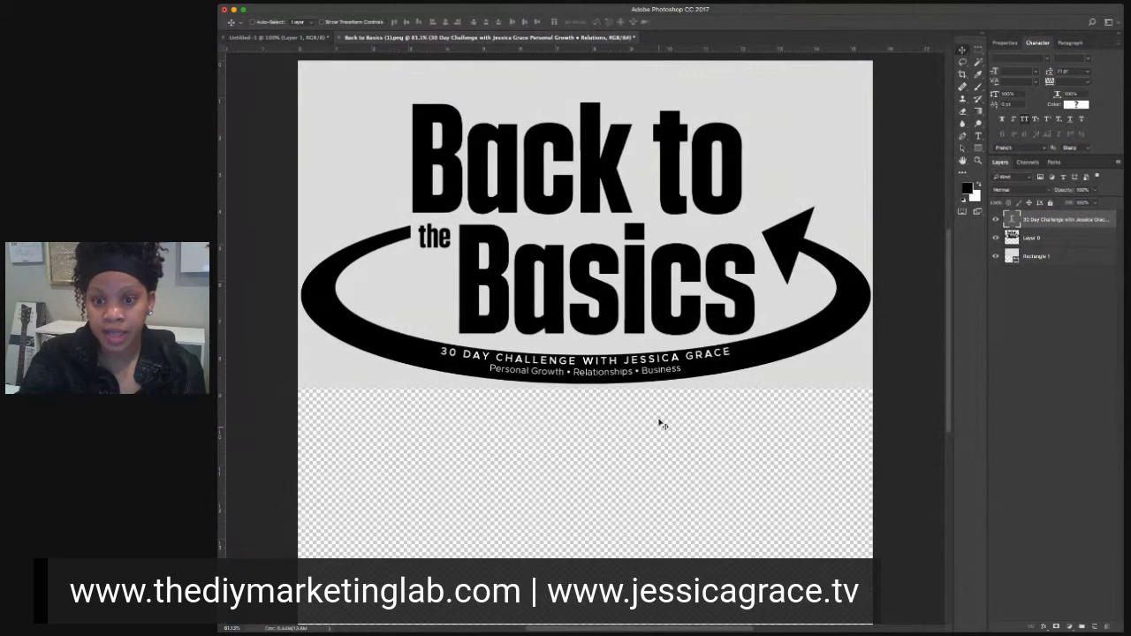
key(Down)
key(Down)
key(Down)
key(Down)
key(Down)
key(Down)
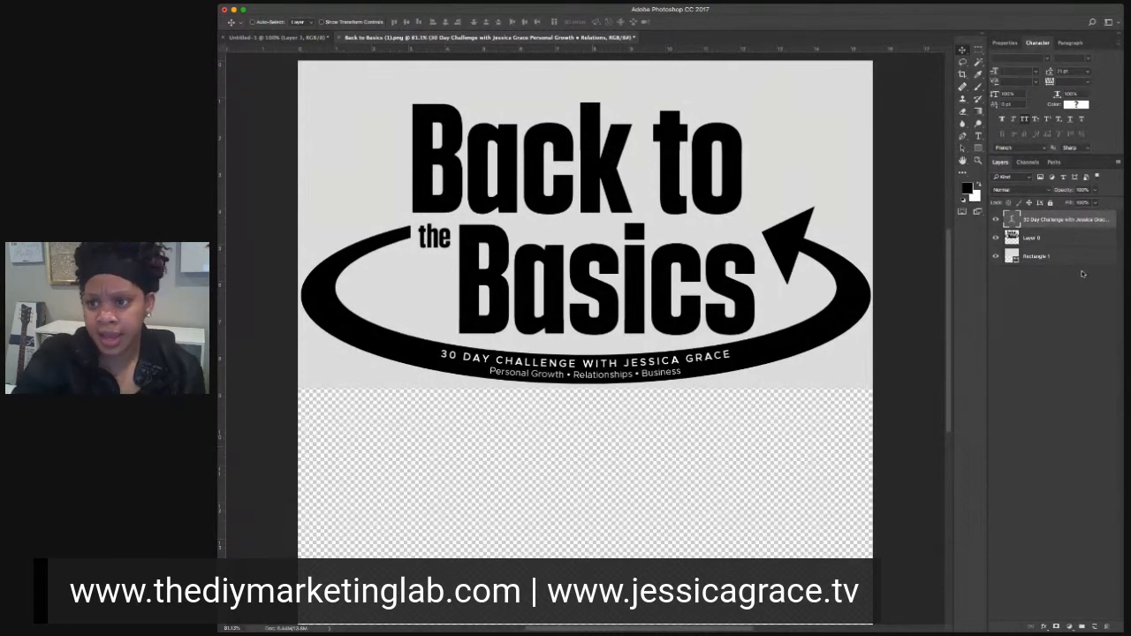
Step: Change the color of the "Personal Growth • Relationships • Business" line to a pale cream
click(978, 137)
drag(489, 369, 683, 373)
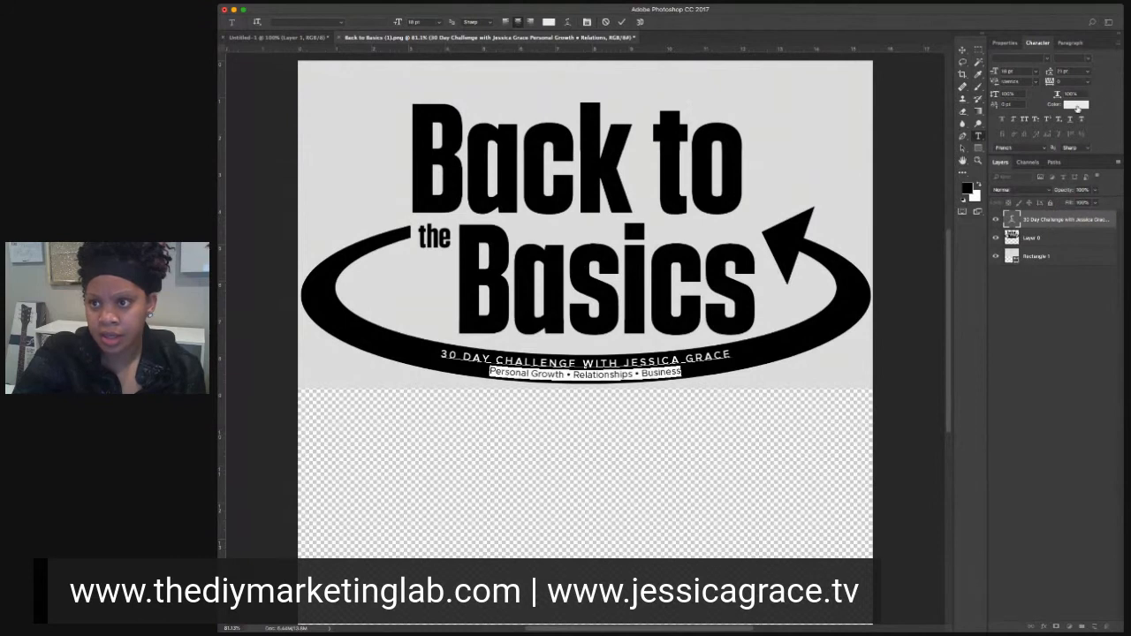
click(1078, 109)
click(823, 361)
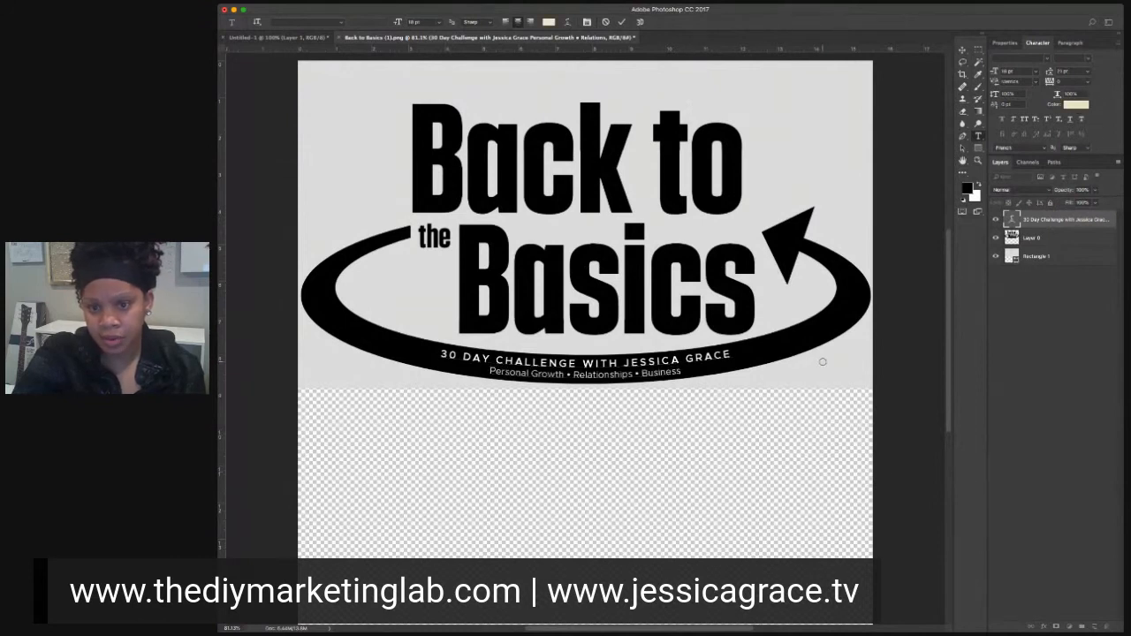
click(1015, 357)
click(964, 50)
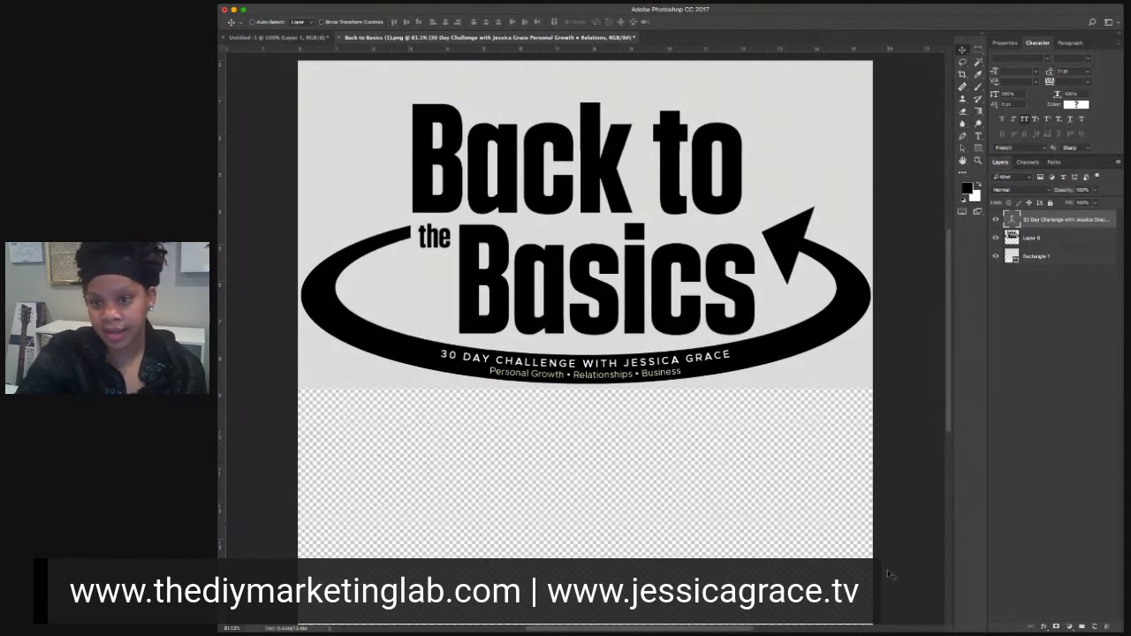
Step: Stretch the Rectangle 1 background downward so it covers the empty lower part of the canvas
click(1076, 257)
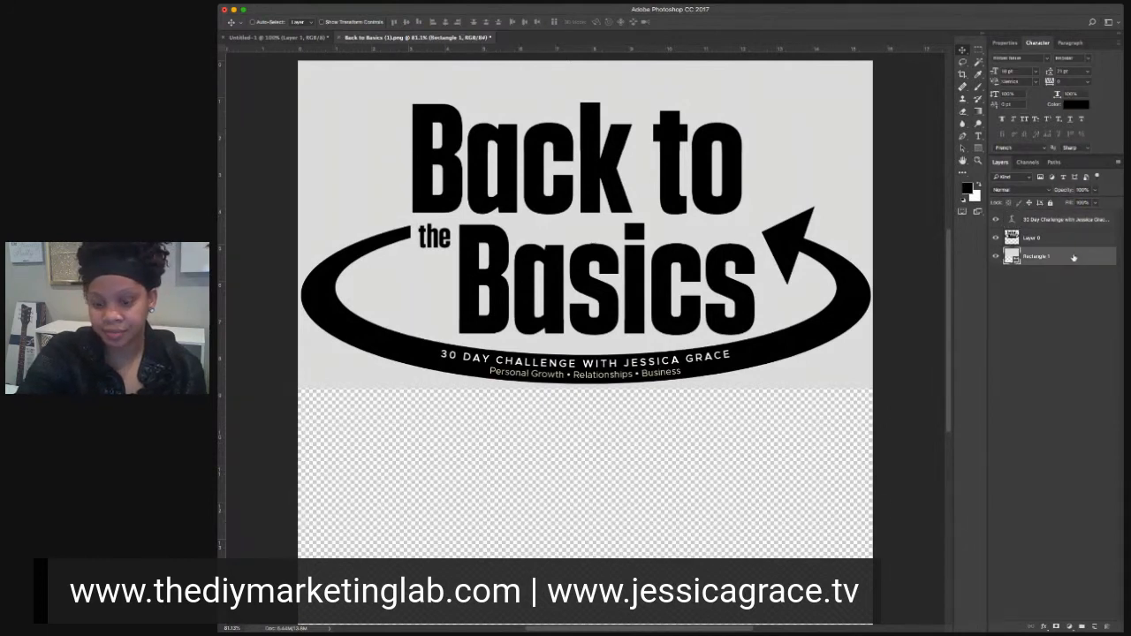
key(ctrl+t)
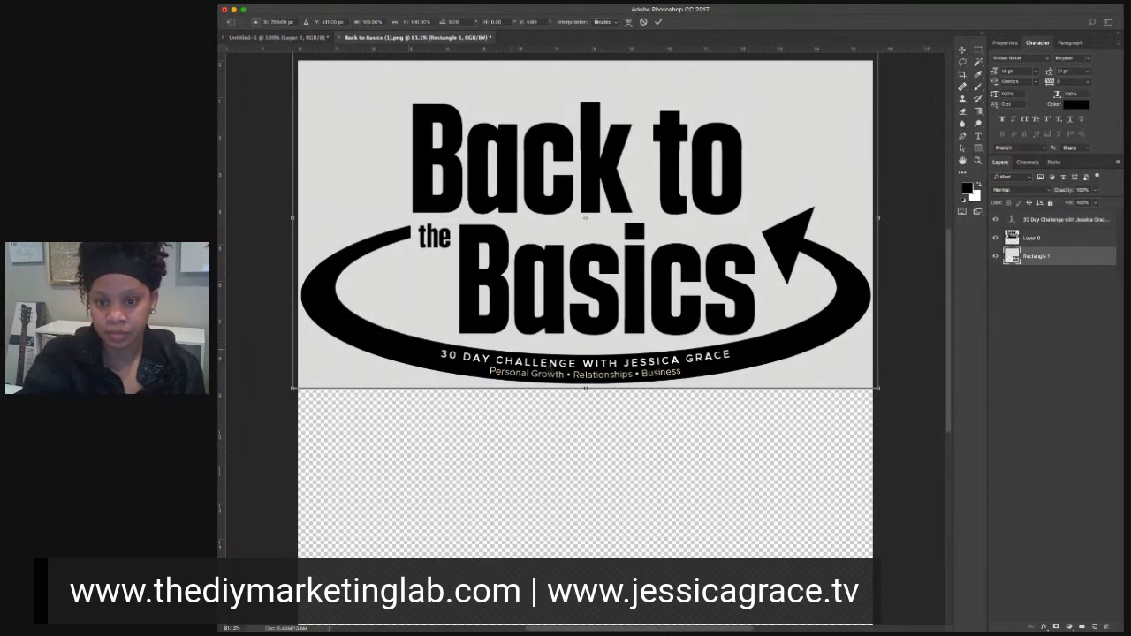
drag(585, 387, 585, 612)
key(Return)
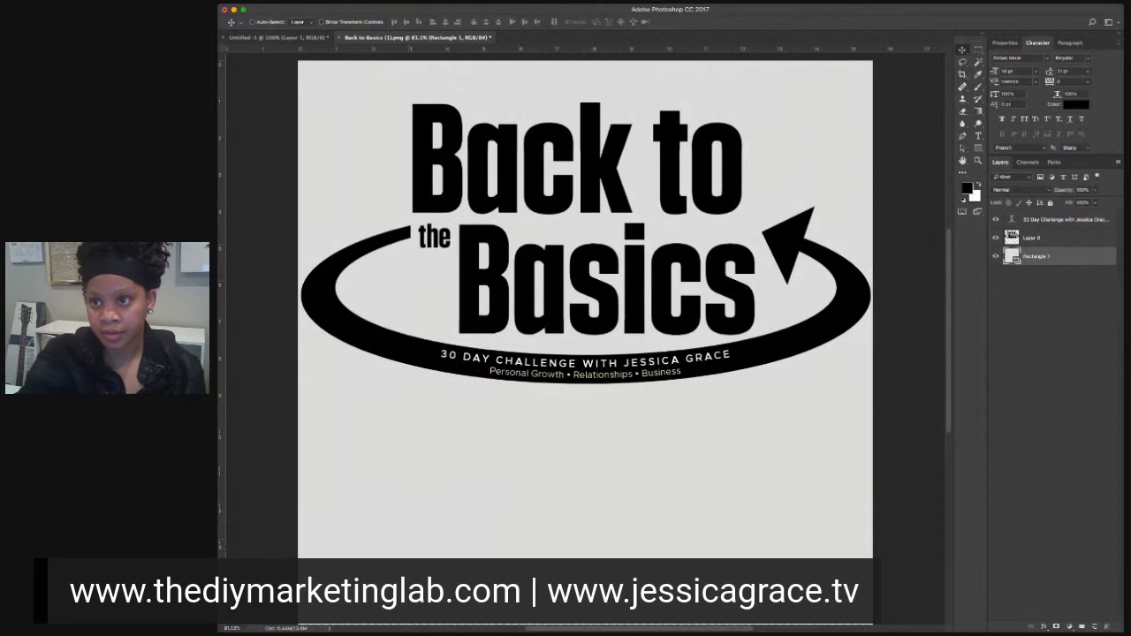
Step: Crop the canvas above and below to a wide rectangle that fits closely around the logo
click(962, 75)
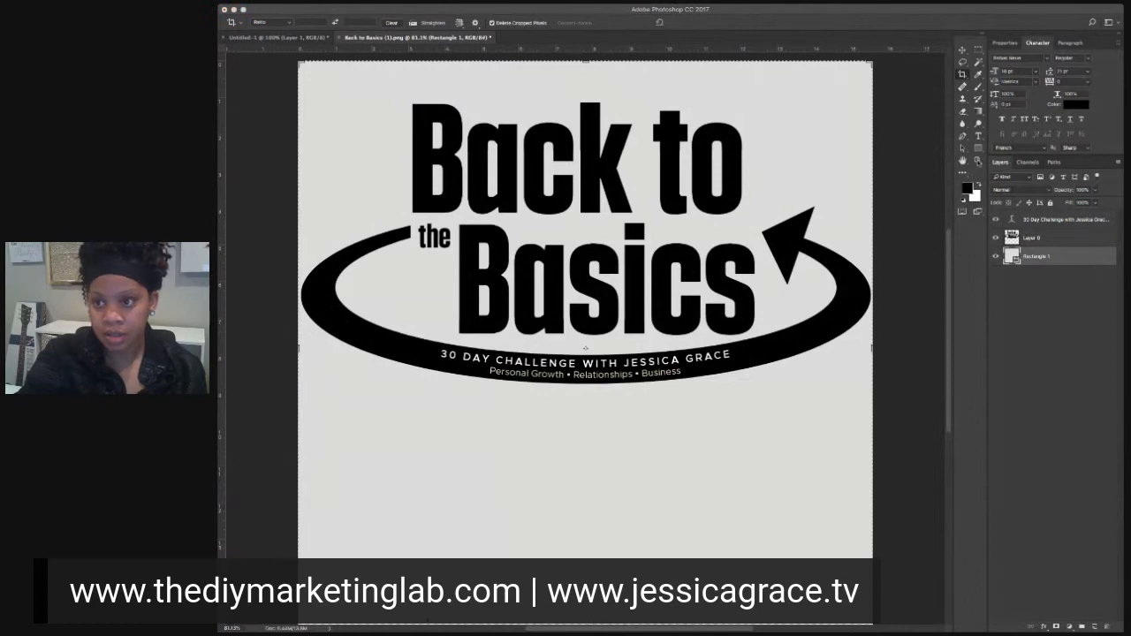
click(978, 162)
click(268, 21)
click(450, 283)
click(963, 51)
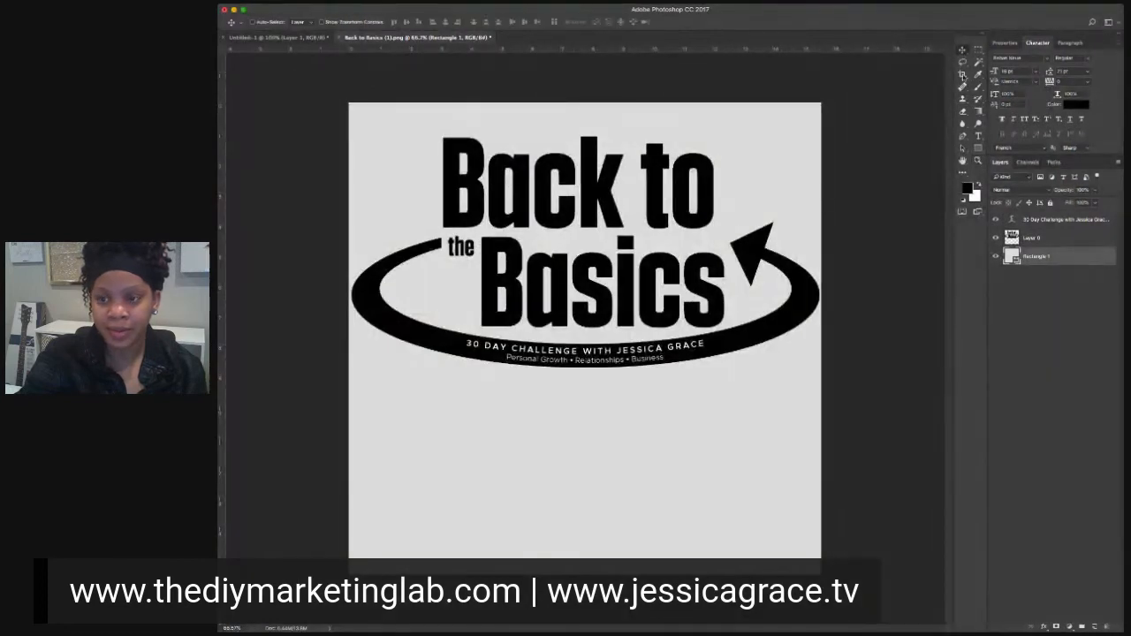
click(964, 75)
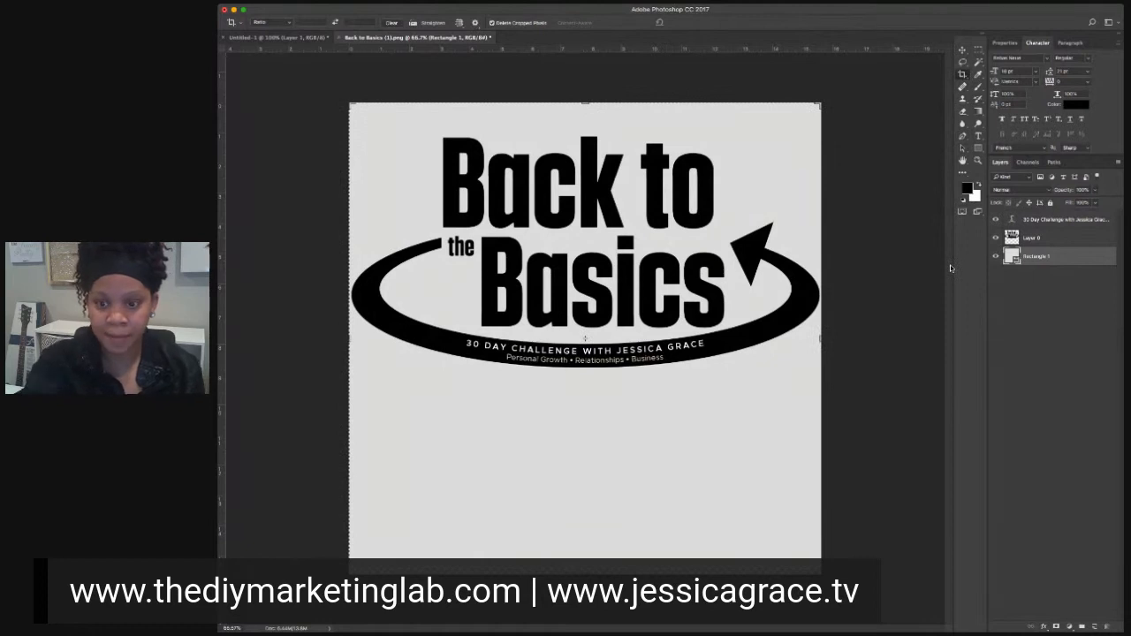
drag(586, 557, 590, 475)
drag(585, 203, 586, 221)
key(Return)
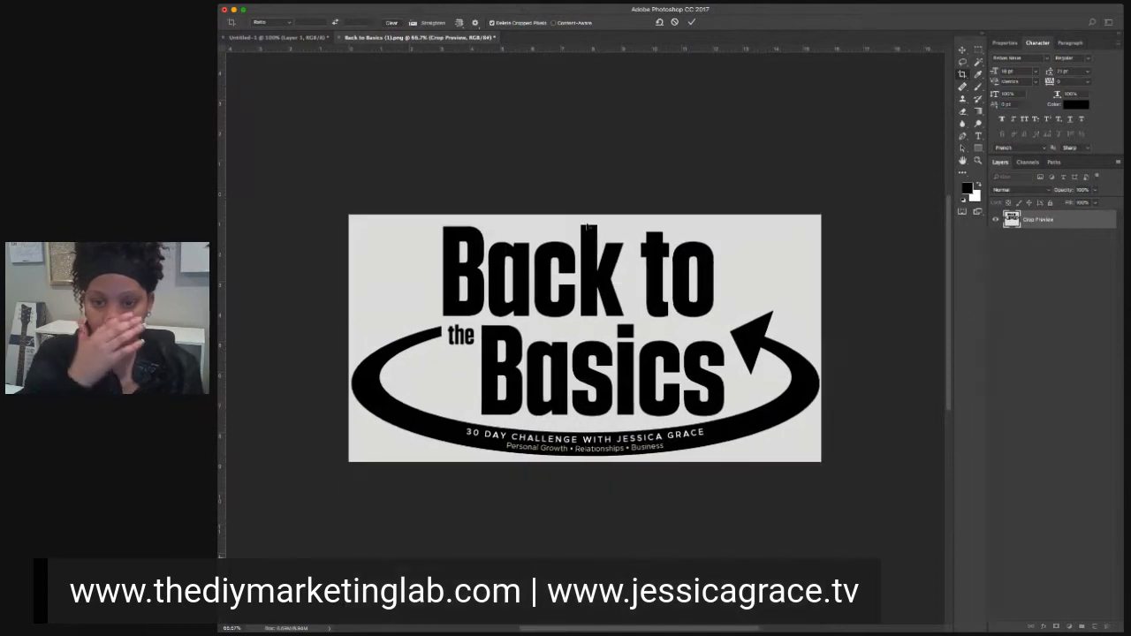
Step: Change the fill color of the Rectangle 1 background to white
click(962, 50)
double_click(1016, 241)
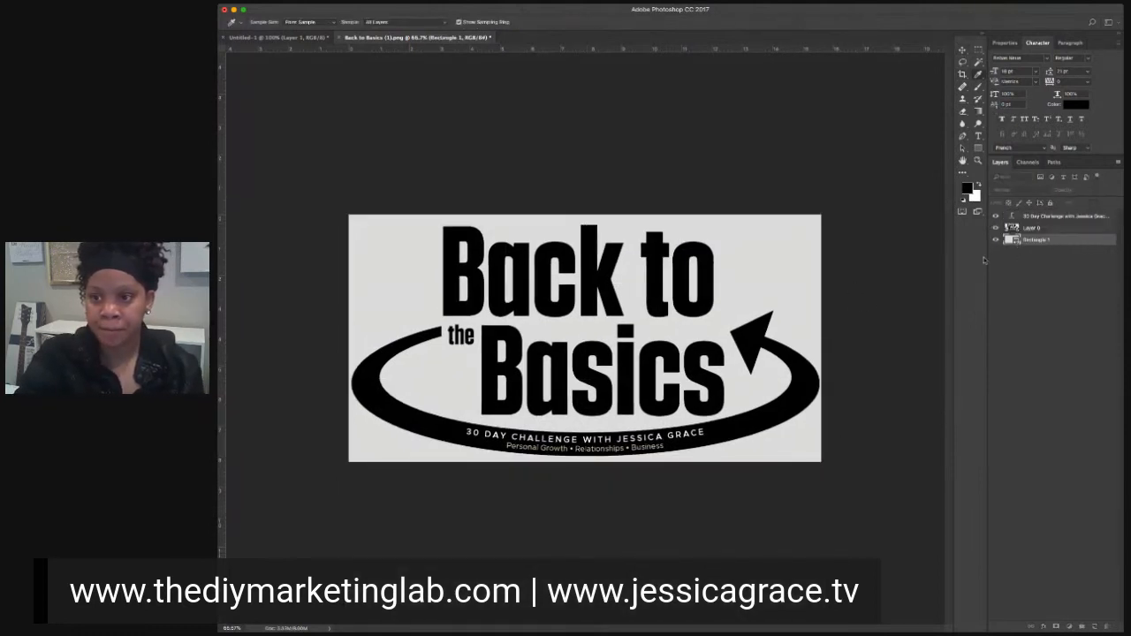
click(715, 273)
key(Return)
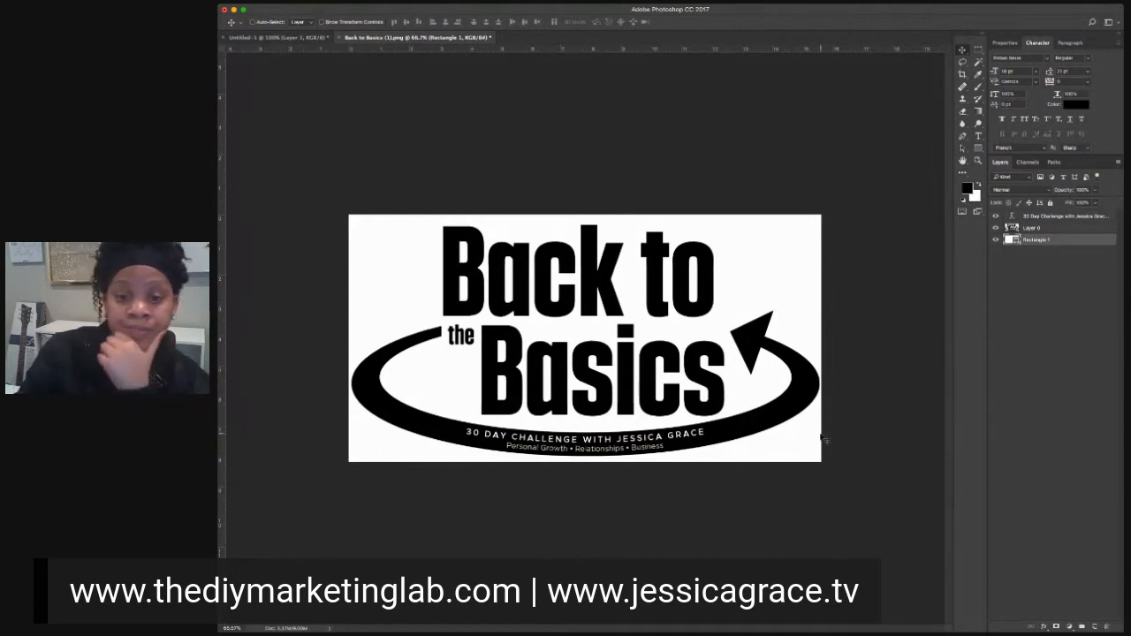
Step: Change the color of the "Personal Growth • Relationships • Business" line to a pale aqua
click(1094, 217)
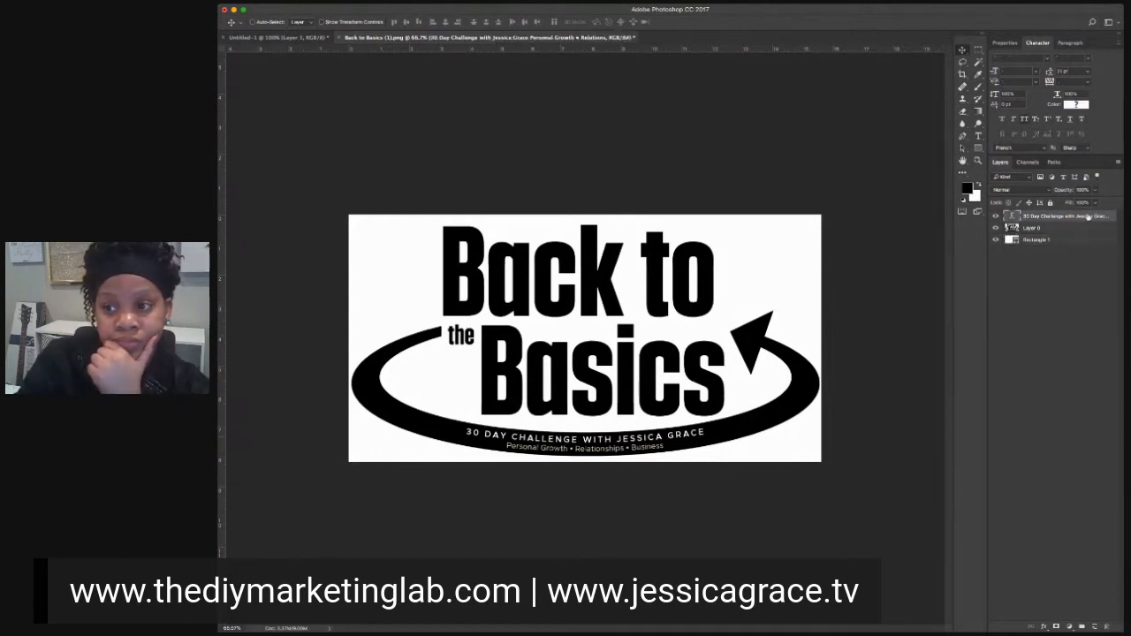
key(t)
drag(510, 453, 769, 415)
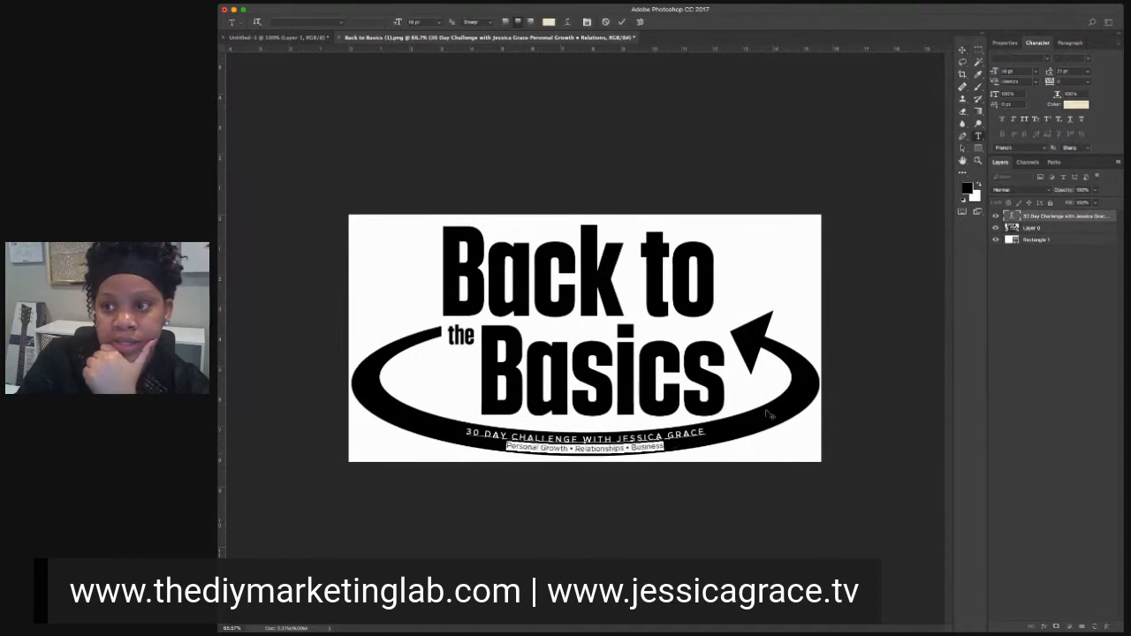
click(1079, 105)
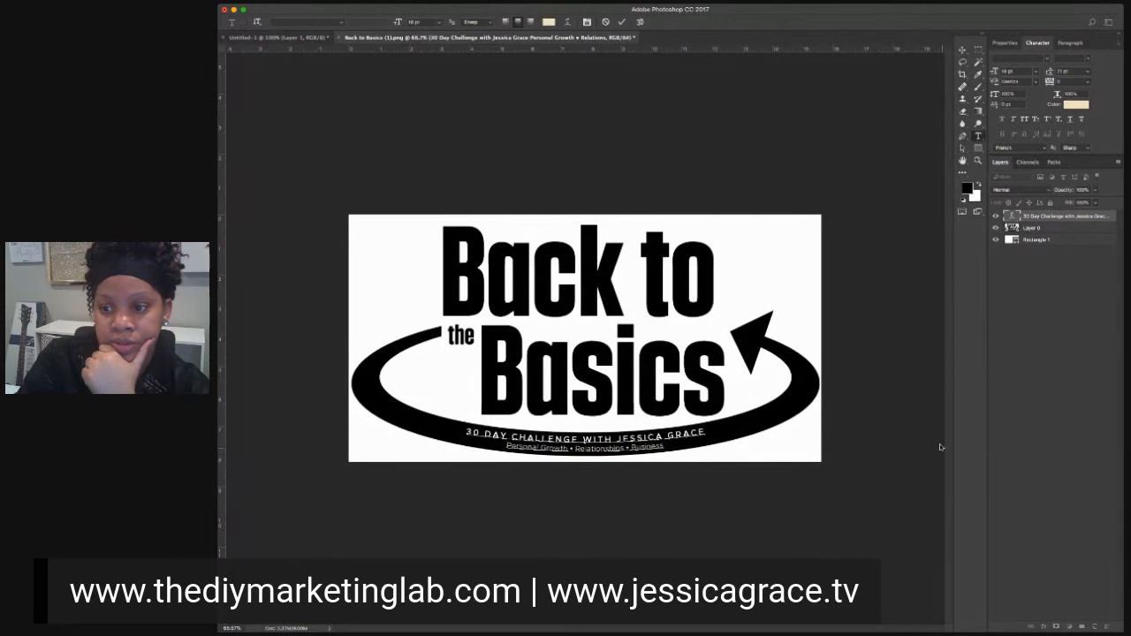
click(934, 417)
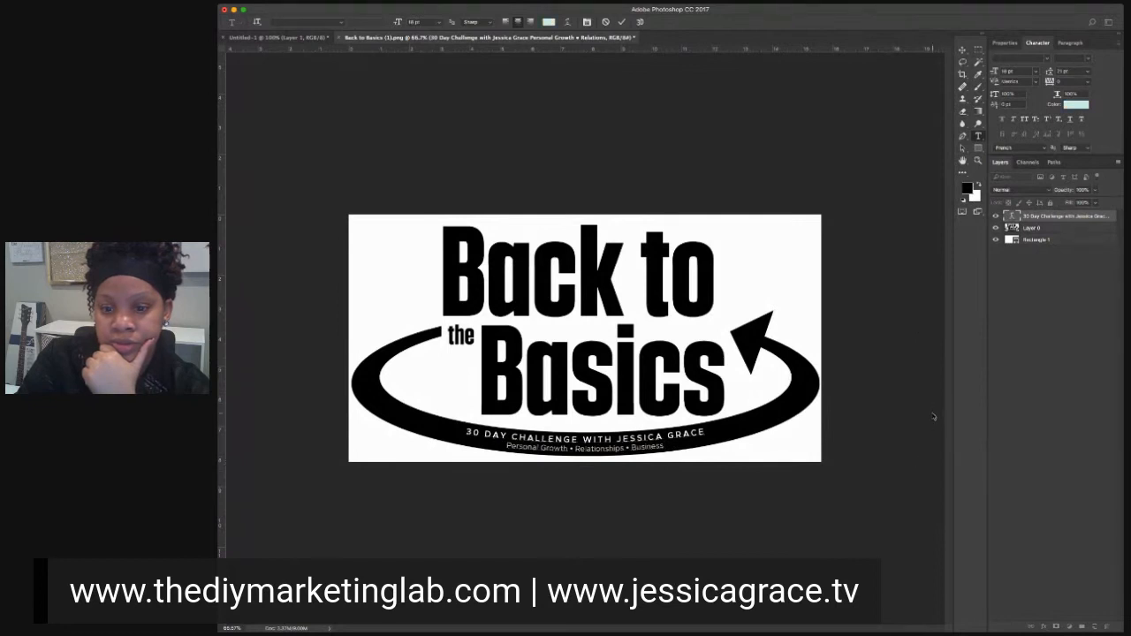